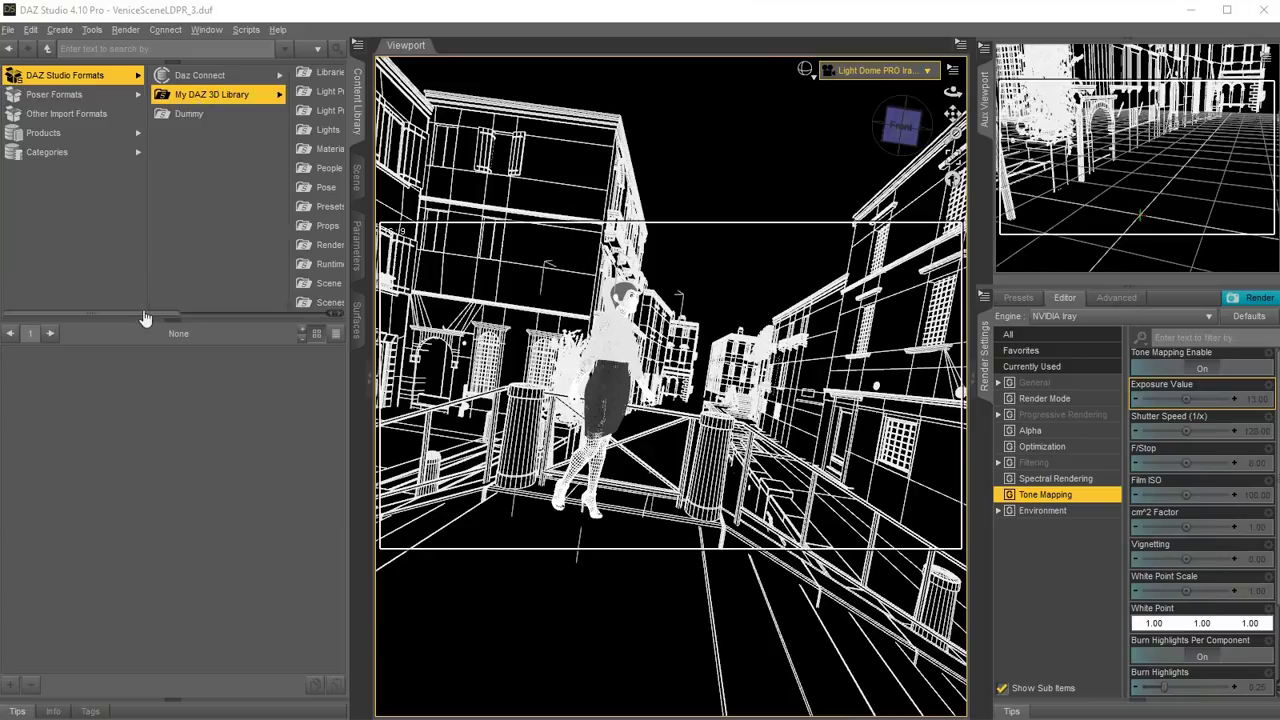
Open the Light Dome PRO Iray folder within My DAZ 3D Library's Light Presets, under Dreamlight and Iray.
{"action": "left_click_drag", "start_coordinate": [146, 316], "coordinate": [262, 316]}
{"action": "scroll", "coordinate": [257, 168], "scroll_direction": "up", "scroll_amount": 1}
{"action": "left_click", "coordinate": [257, 168]}
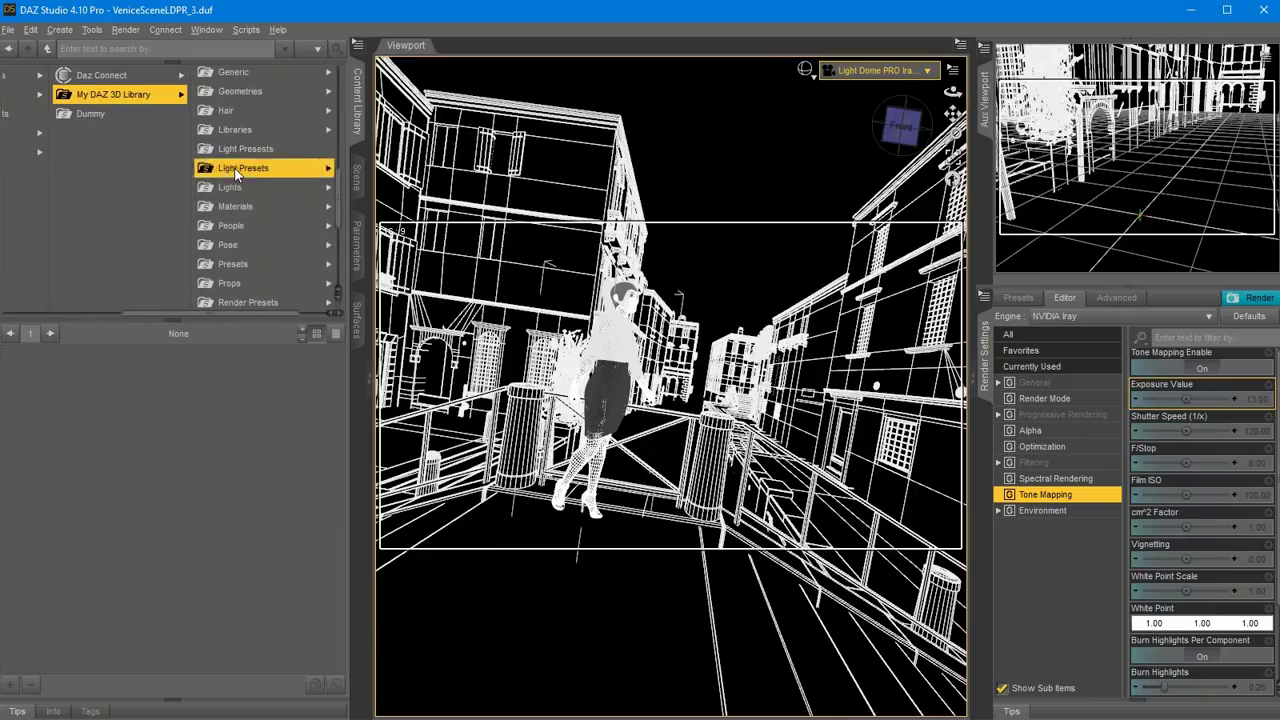
{"action": "left_click", "coordinate": [204, 153]}
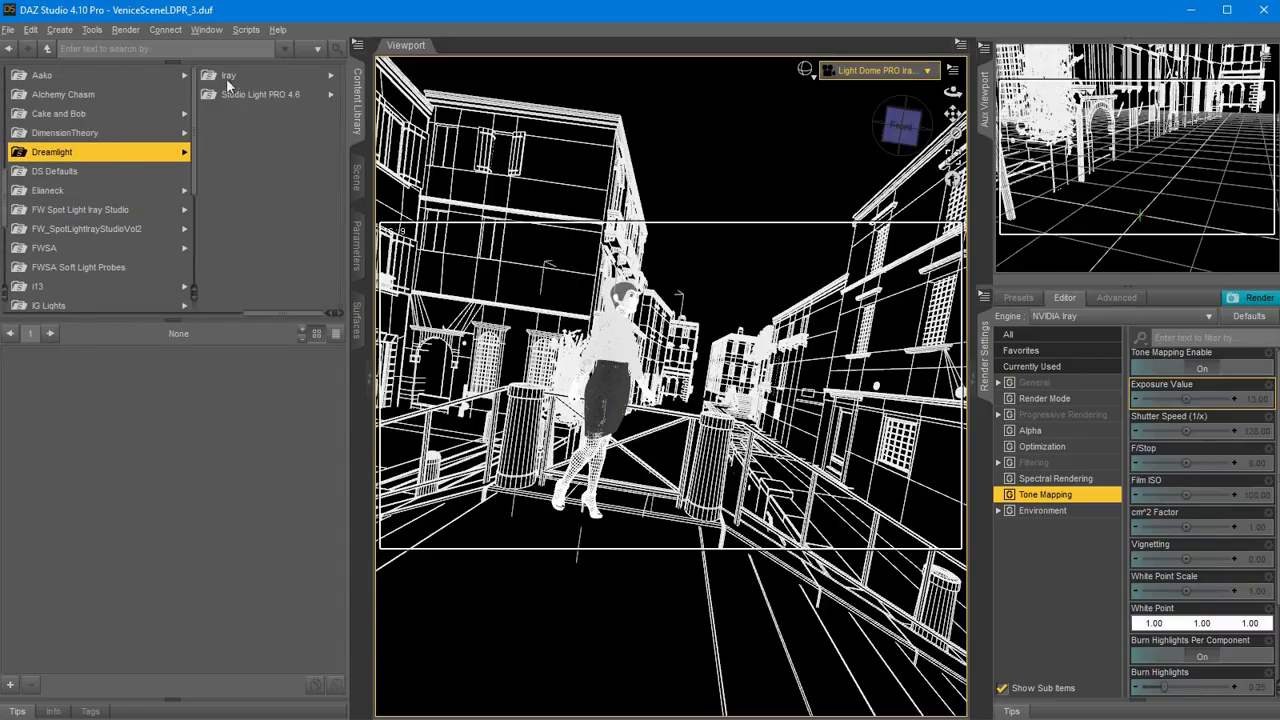
{"action": "left_click", "coordinate": [226, 76]}
{"action": "scroll", "coordinate": [251, 251], "scroll_direction": "down", "scroll_amount": 4}
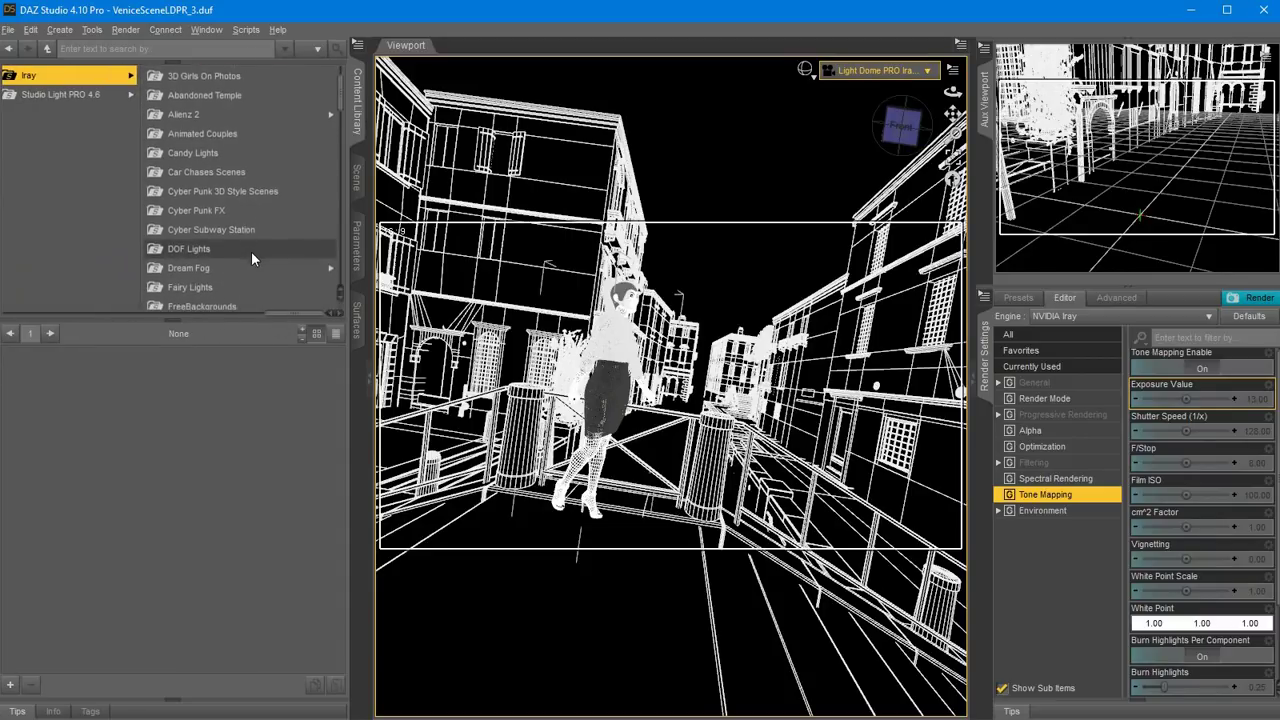
{"action": "scroll", "coordinate": [251, 254], "scroll_direction": "down", "scroll_amount": 6}
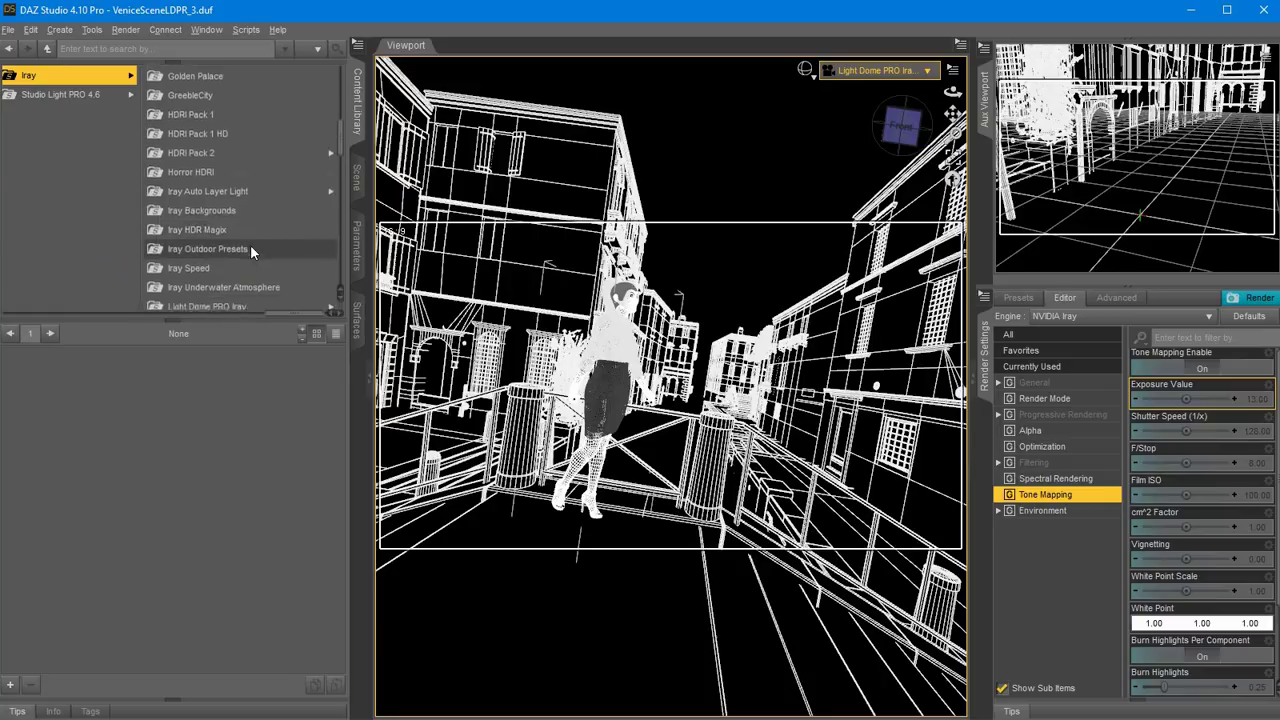
{"action": "left_click", "coordinate": [206, 191]}
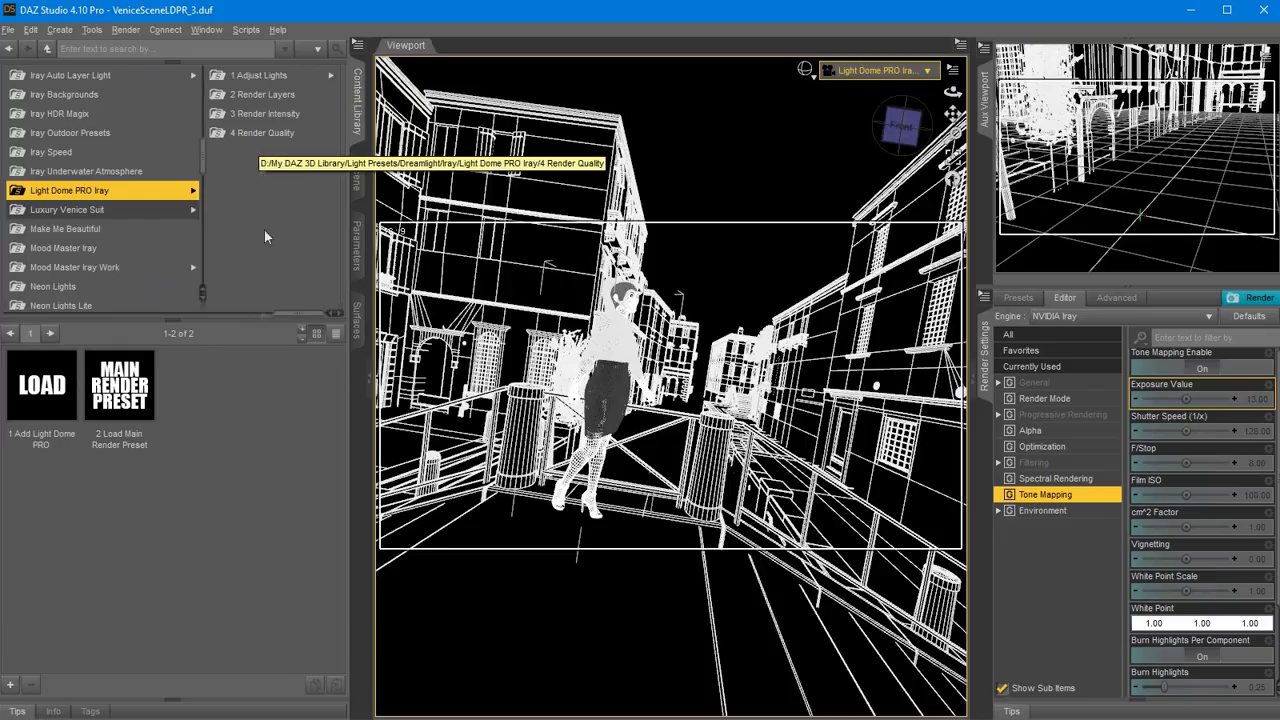
Load the Light Dome PRO rig and its main render preset into the scene.
{"action": "double_click", "coordinate": [50, 391]}
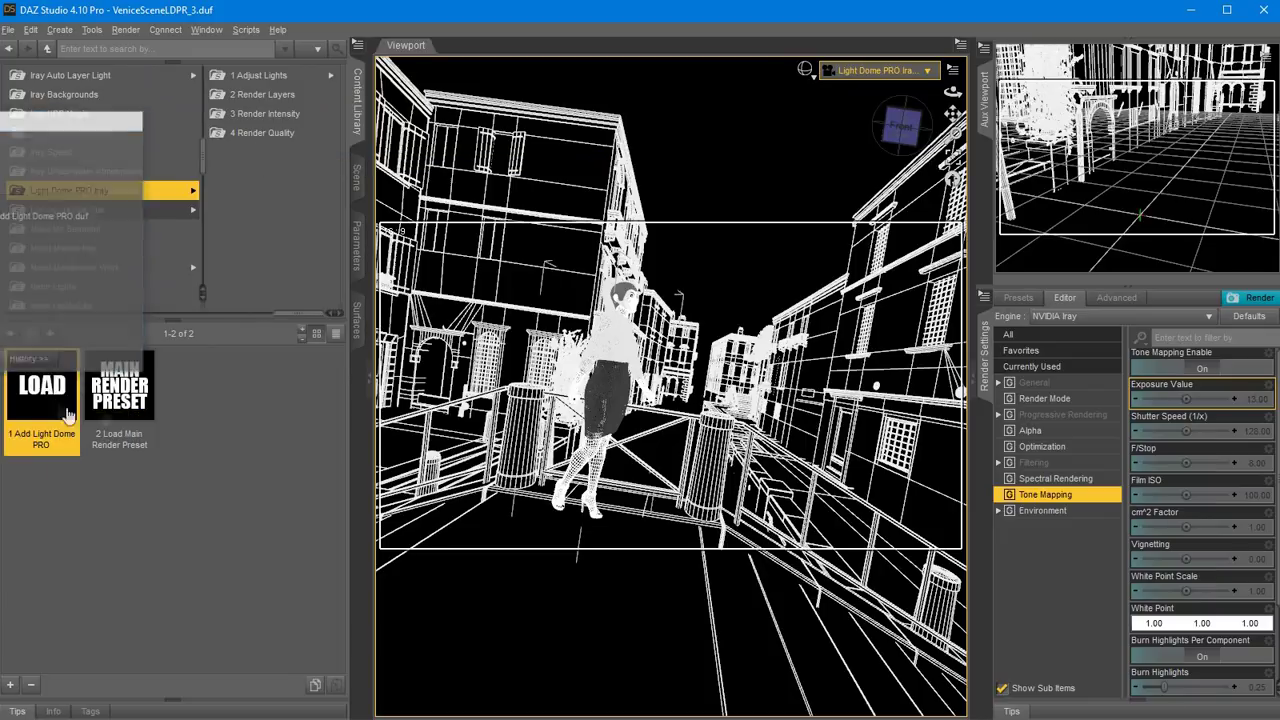
{"action": "double_click", "coordinate": [120, 397]}
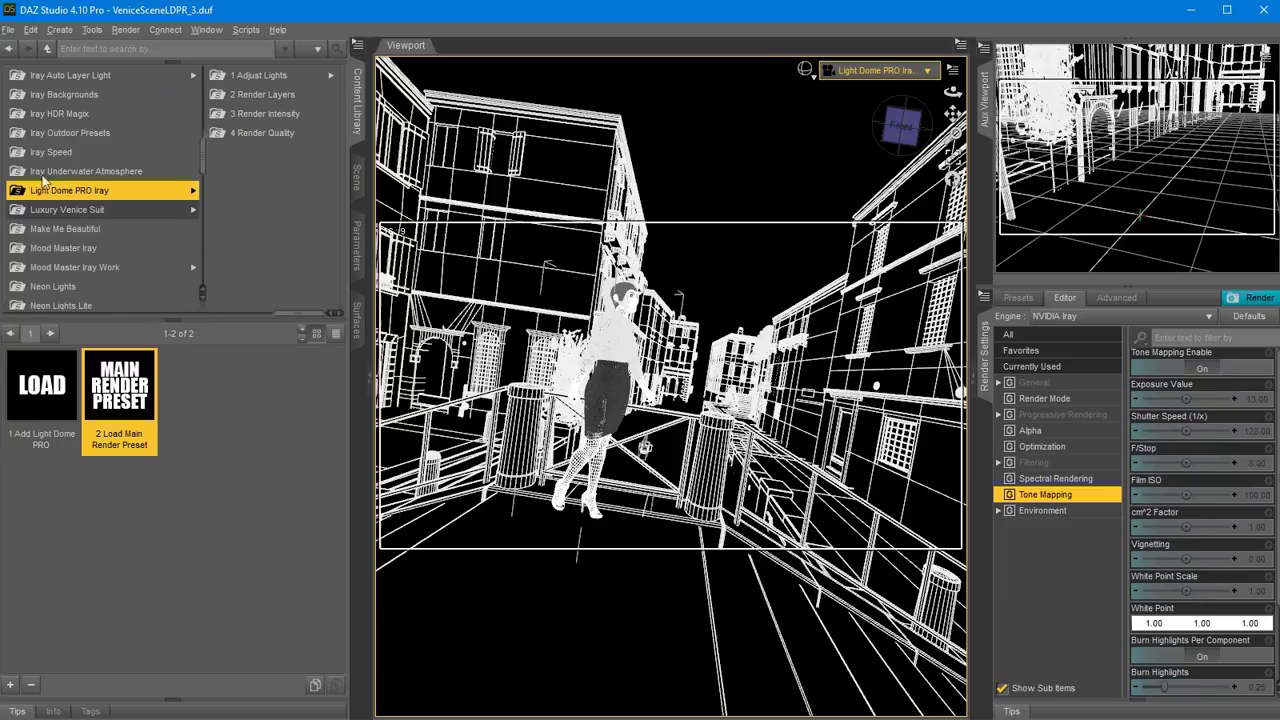
{"action": "left_click", "coordinate": [811, 79]}
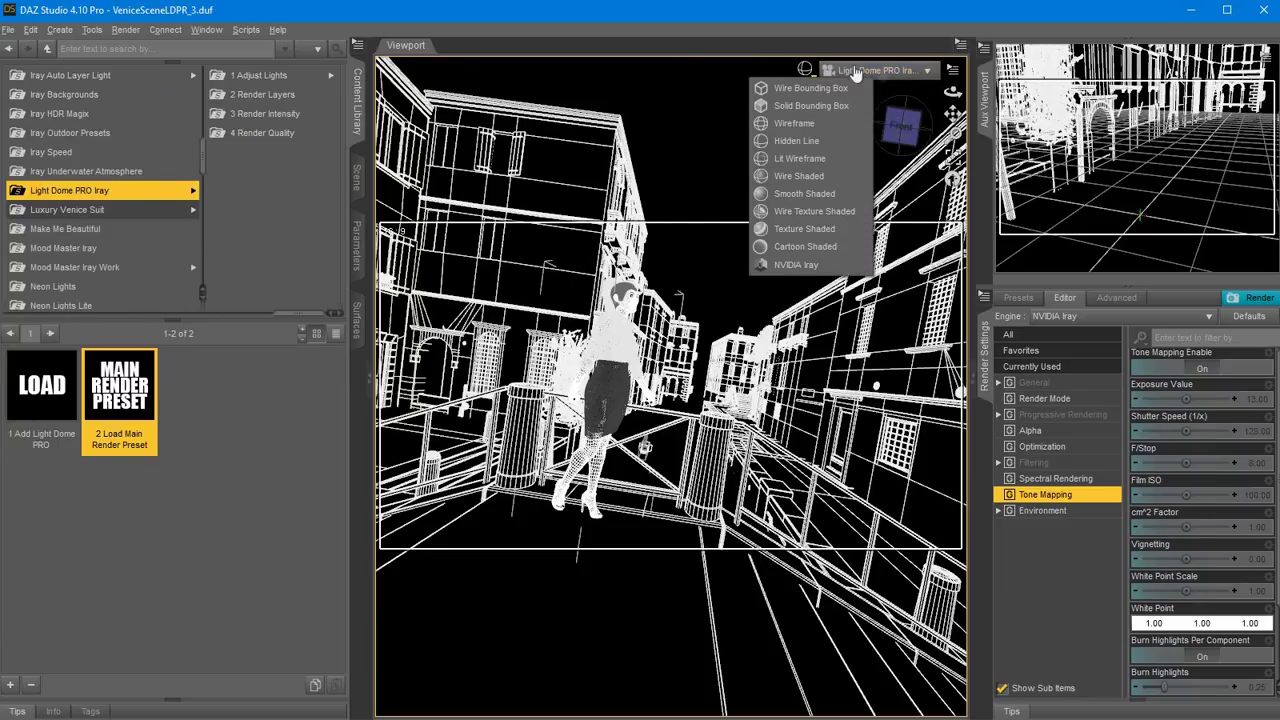
{"action": "left_click", "coordinate": [820, 21]}
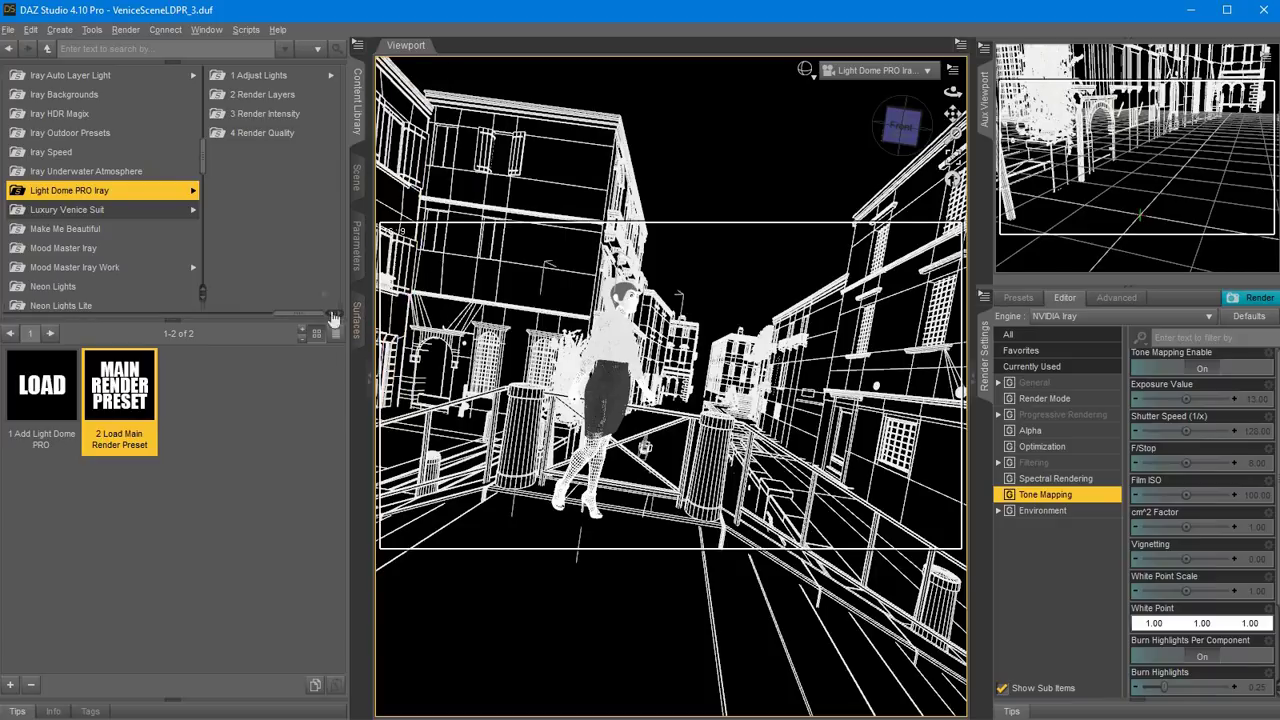
Delete the duplicate Light Dome PRO Iray Camera (2) from the scene.
{"action": "left_click", "coordinate": [357, 178]}
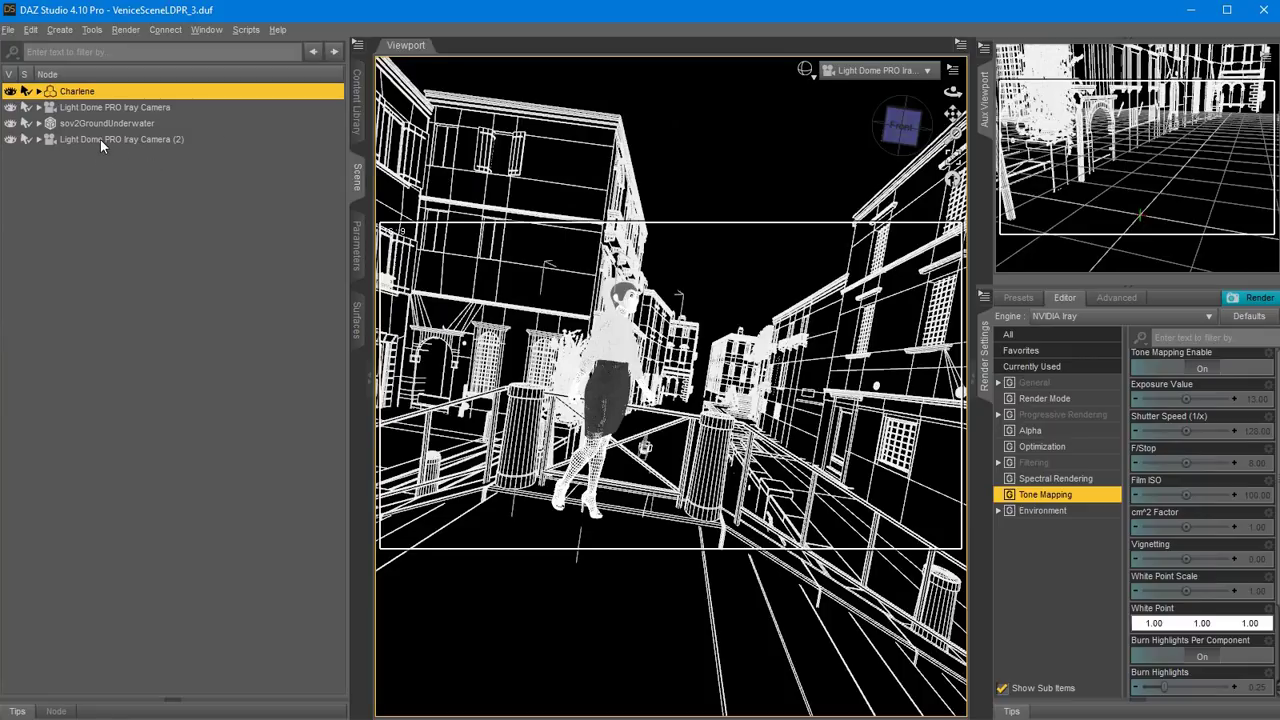
{"action": "left_click", "coordinate": [878, 70]}
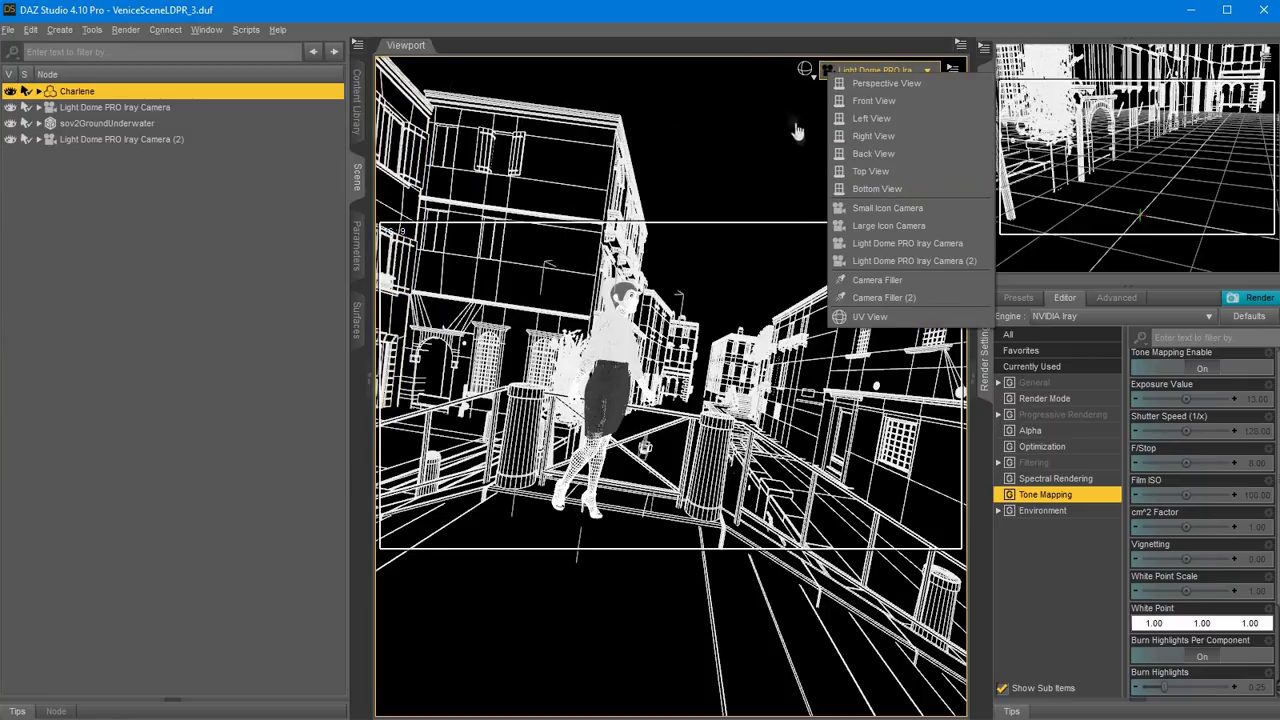
{"action": "key", "text": "Escape"}
{"action": "right_click", "coordinate": [118, 145]}
{"action": "left_click", "coordinate": [74, 180]}
{"action": "left_click", "coordinate": [82, 143]}
{"action": "right_click", "coordinate": [90, 144]}
{"action": "left_click", "coordinate": [107, 174]}
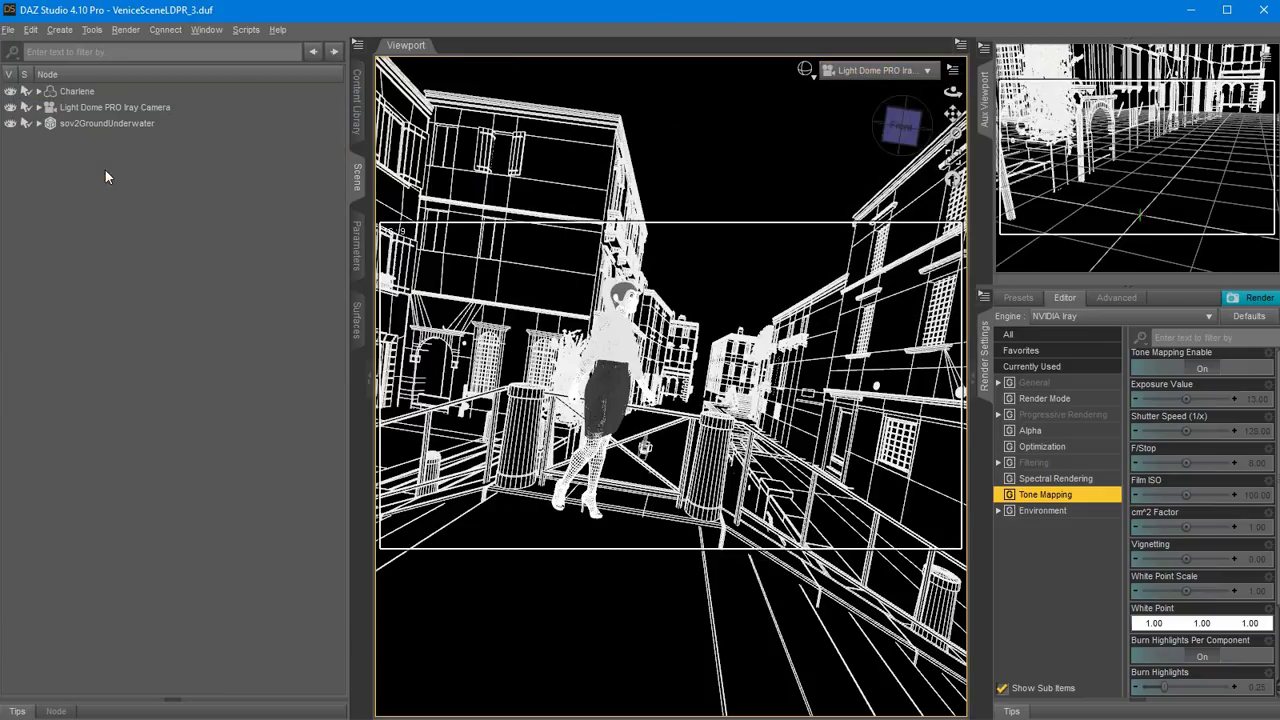
Create a new camera with the default settings.
{"action": "left_click", "coordinate": [60, 29]}
{"action": "left_click", "coordinate": [85, 49]}
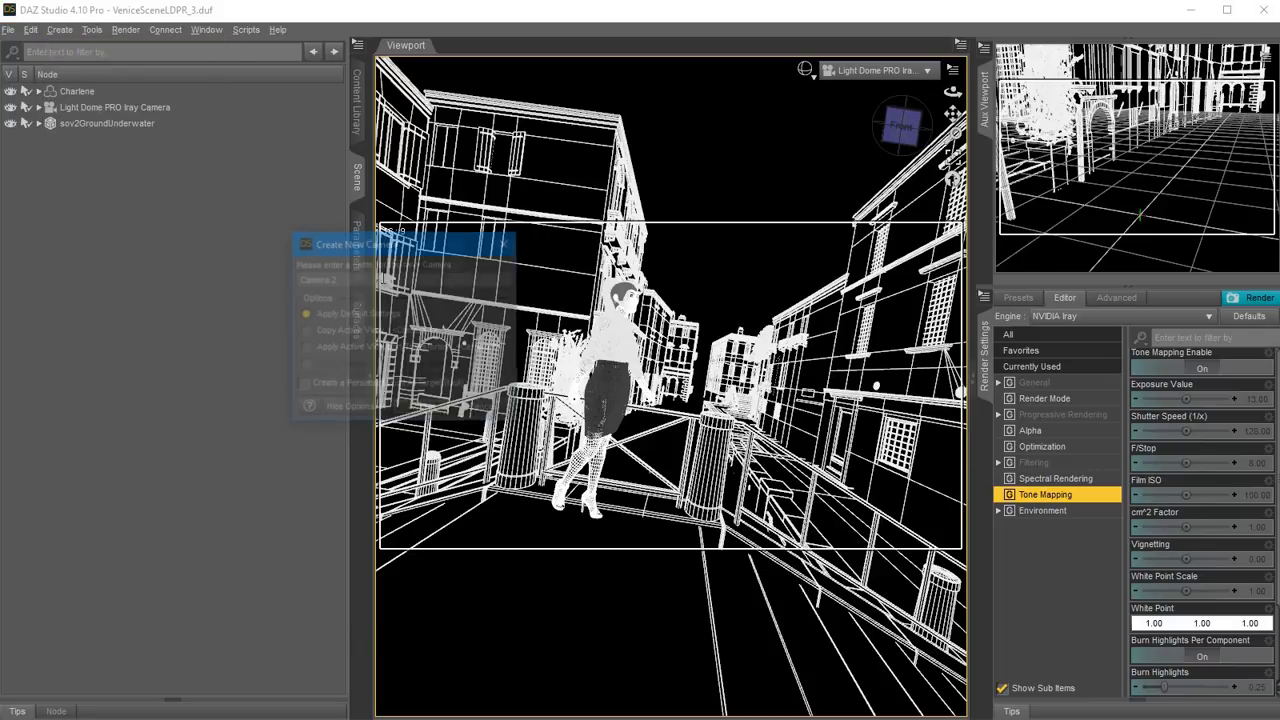
{"action": "left_click", "coordinate": [420, 405]}
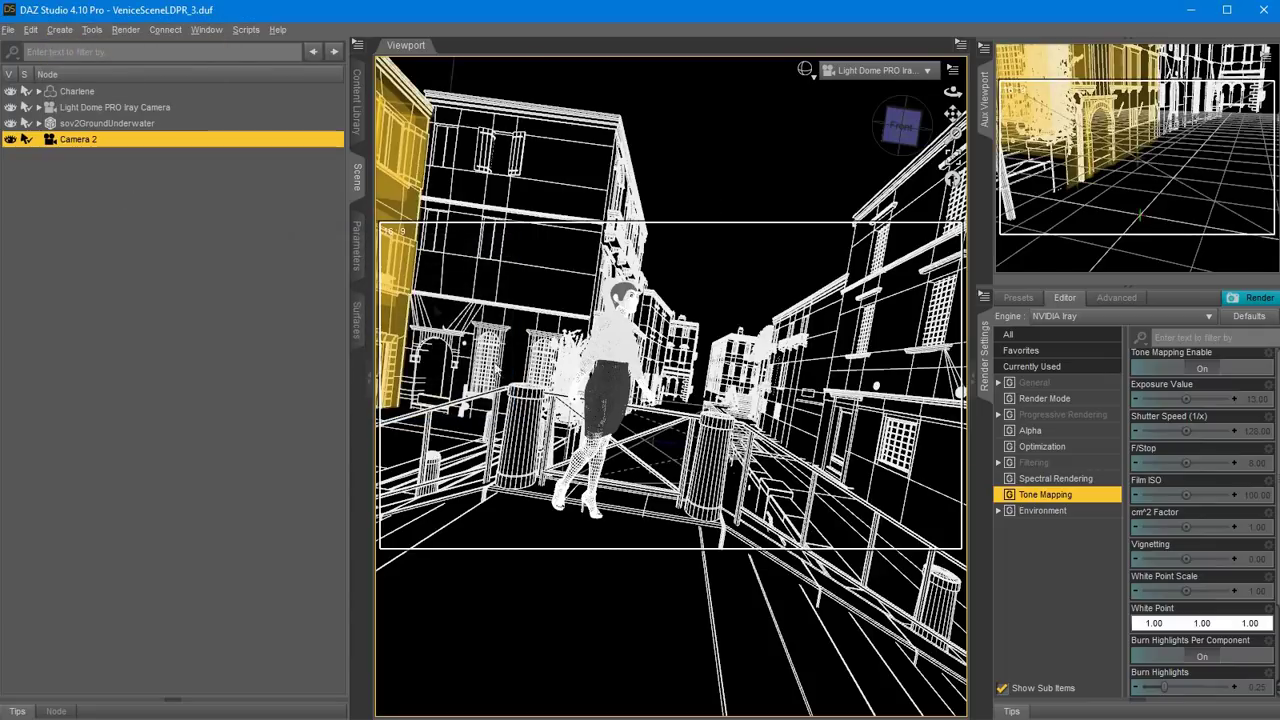
Delete Camera 2, keeping the Light Dome PRO Iray Camera in the scene.
{"action": "left_click", "coordinate": [82, 108]}
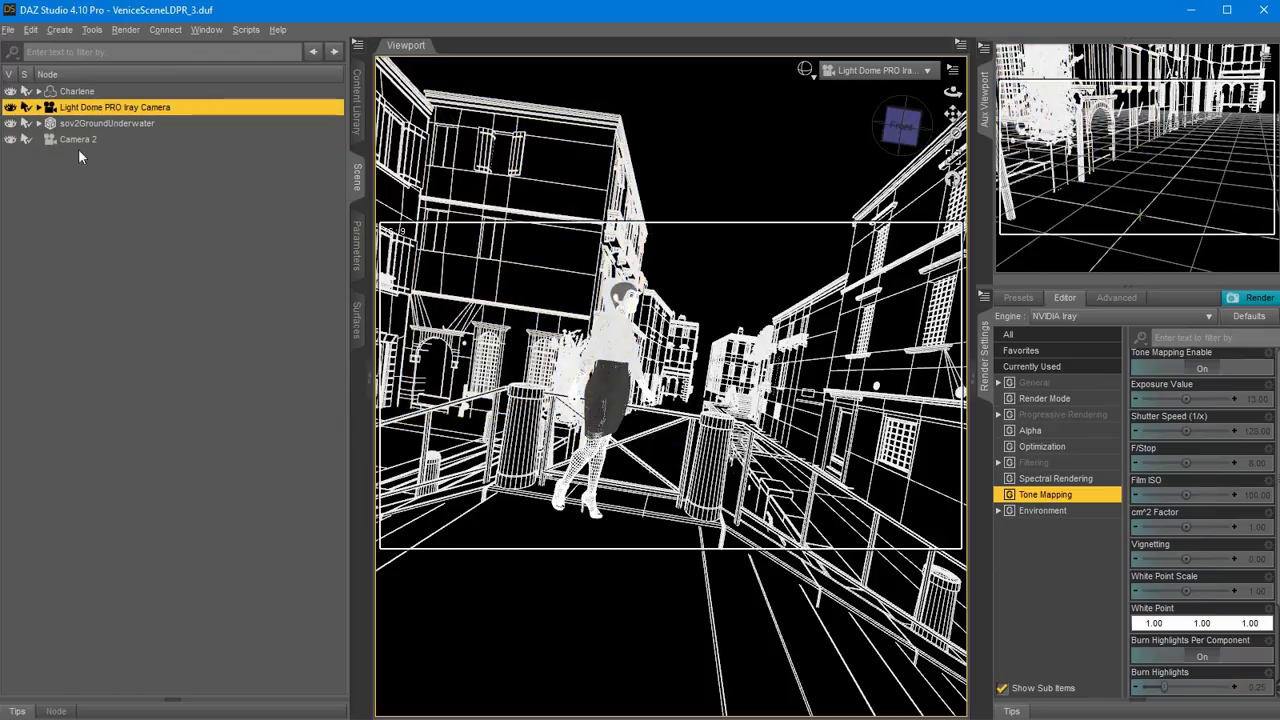
{"action": "left_click", "coordinate": [77, 141]}
{"action": "right_click", "coordinate": [76, 142]}
{"action": "left_click", "coordinate": [95, 167]}
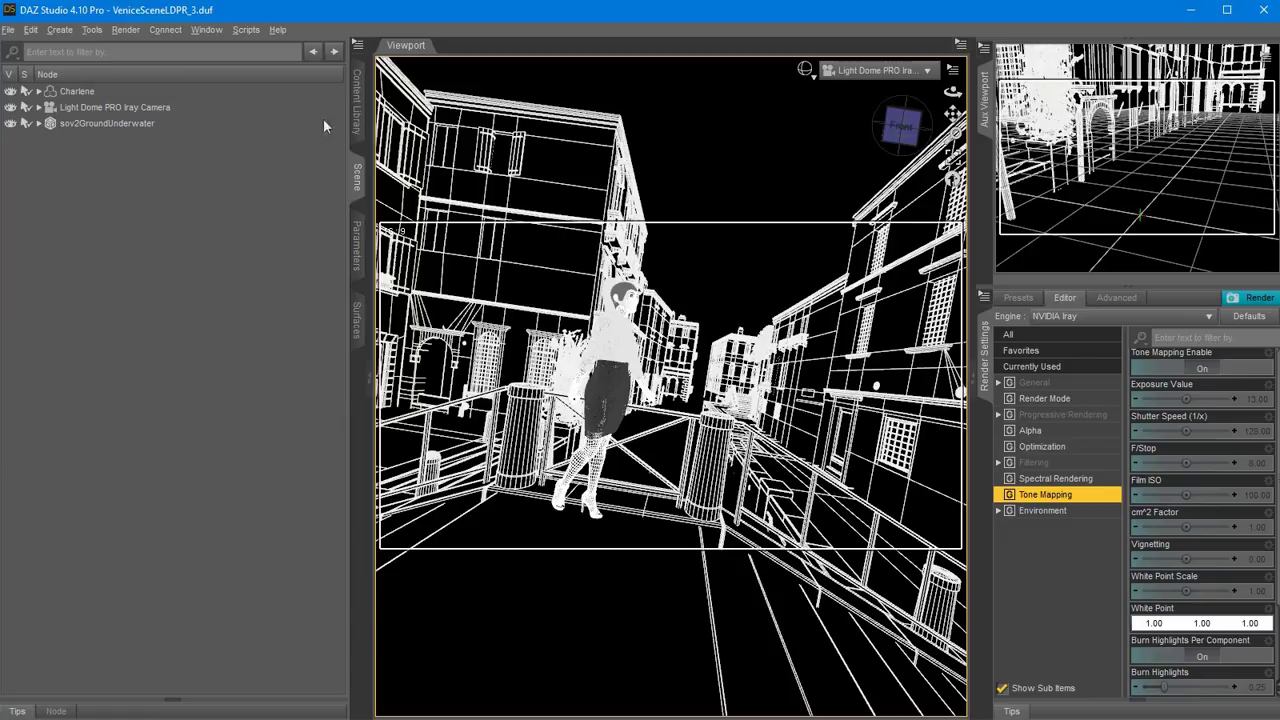
Return to the Light Dome PRO Iray content and set the viewport's drawing style to NVIDIA Iray.
{"action": "left_click", "coordinate": [358, 128]}
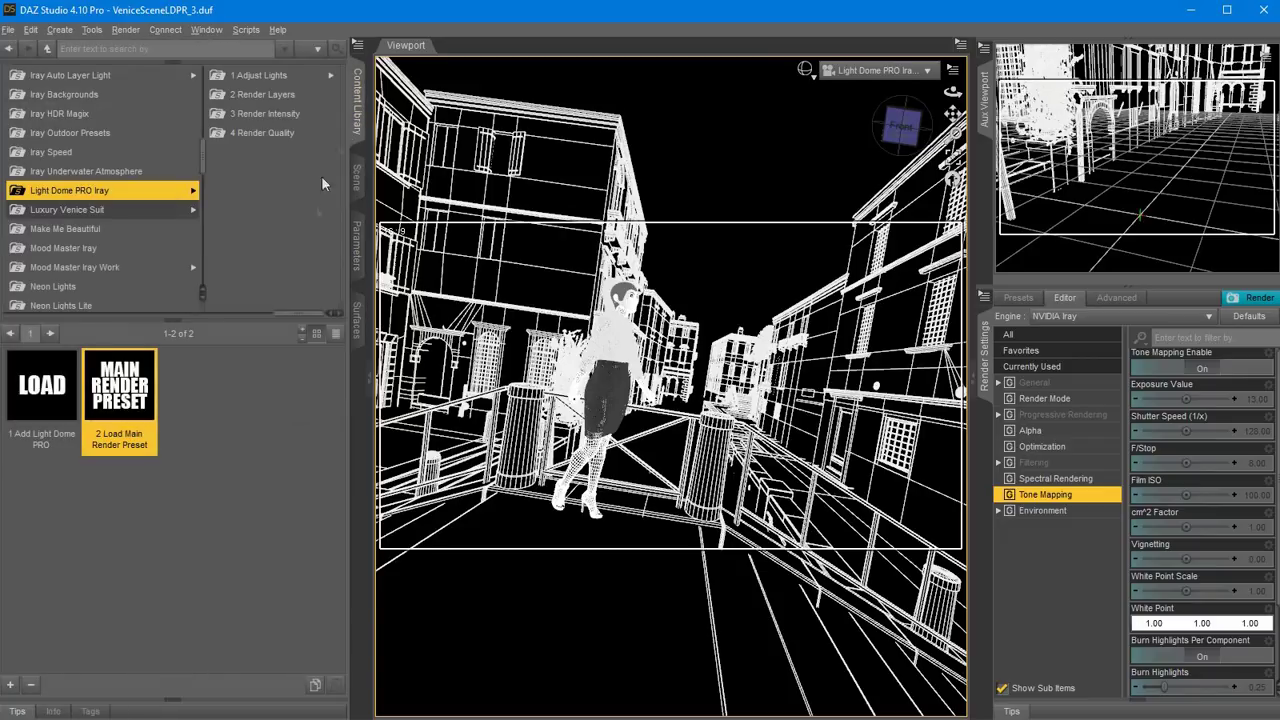
{"action": "left_click", "coordinate": [840, 74]}
{"action": "left_click", "coordinate": [812, 263]}
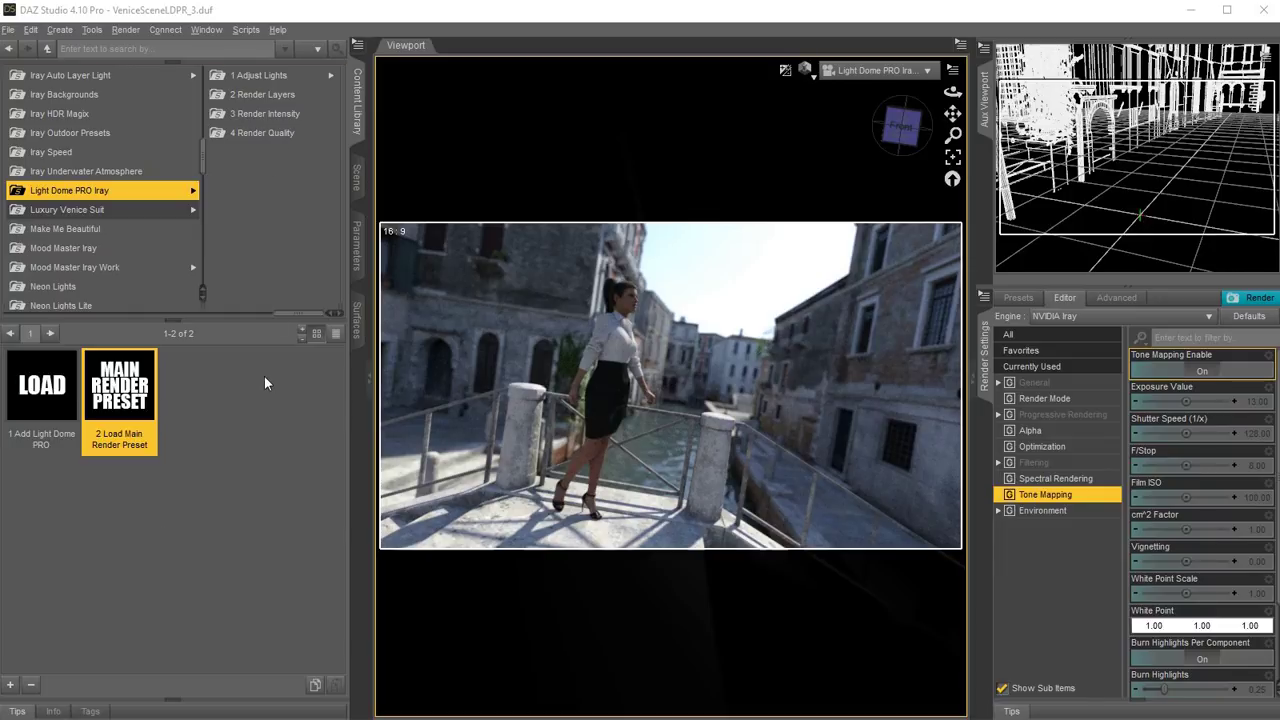
Look through the Render Layers presets and the Adjust Lights sun position presets for High, Mid, Low and Very Low.
{"action": "left_click", "coordinate": [245, 94]}
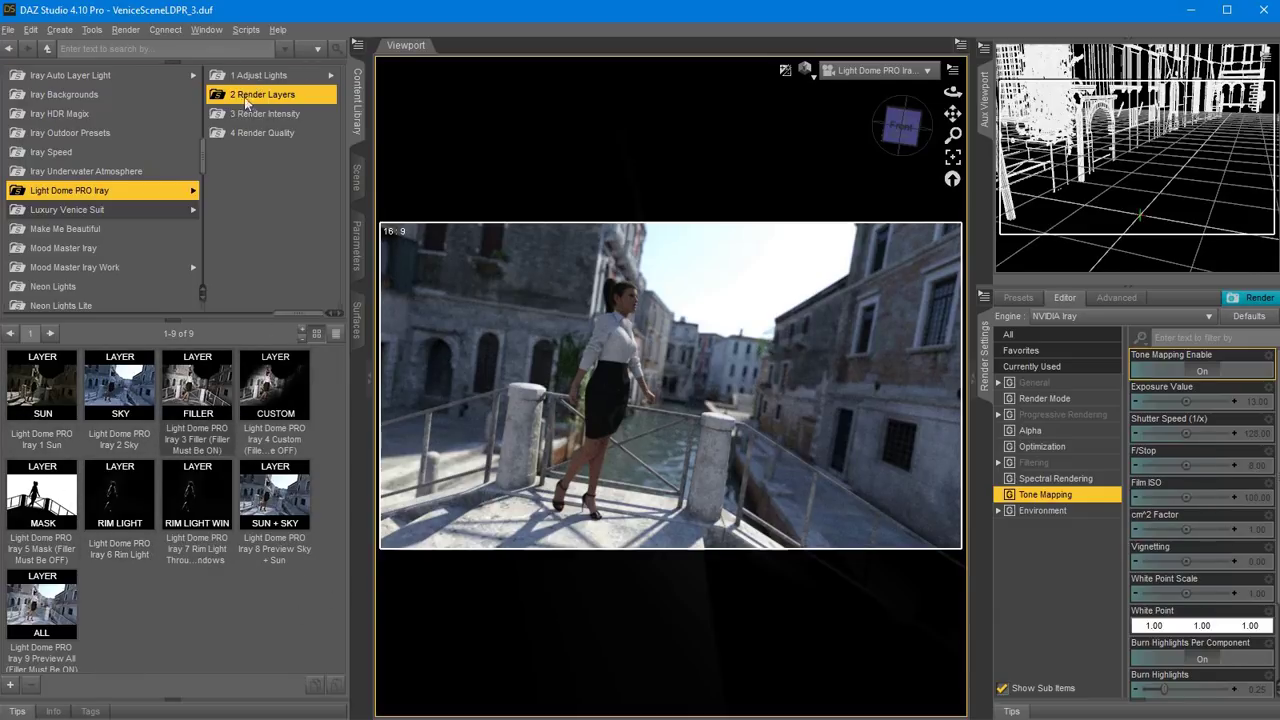
{"action": "left_click", "coordinate": [272, 77]}
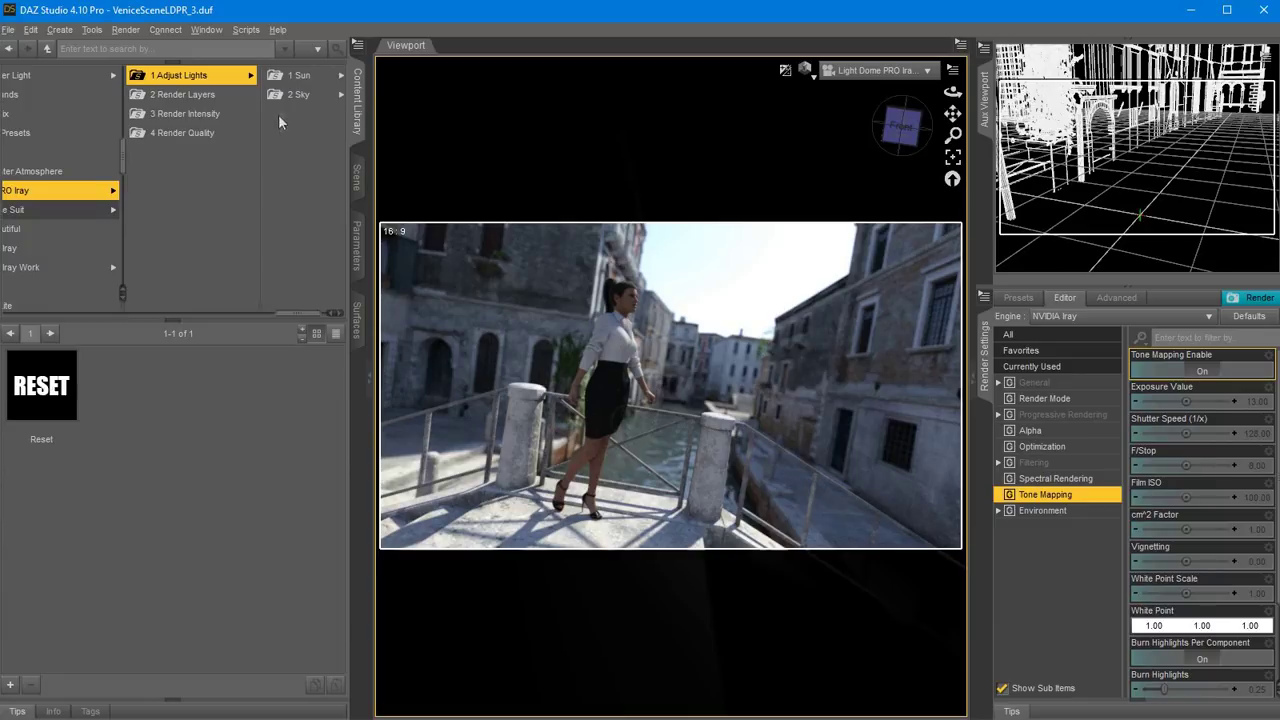
{"action": "left_click", "coordinate": [294, 76]}
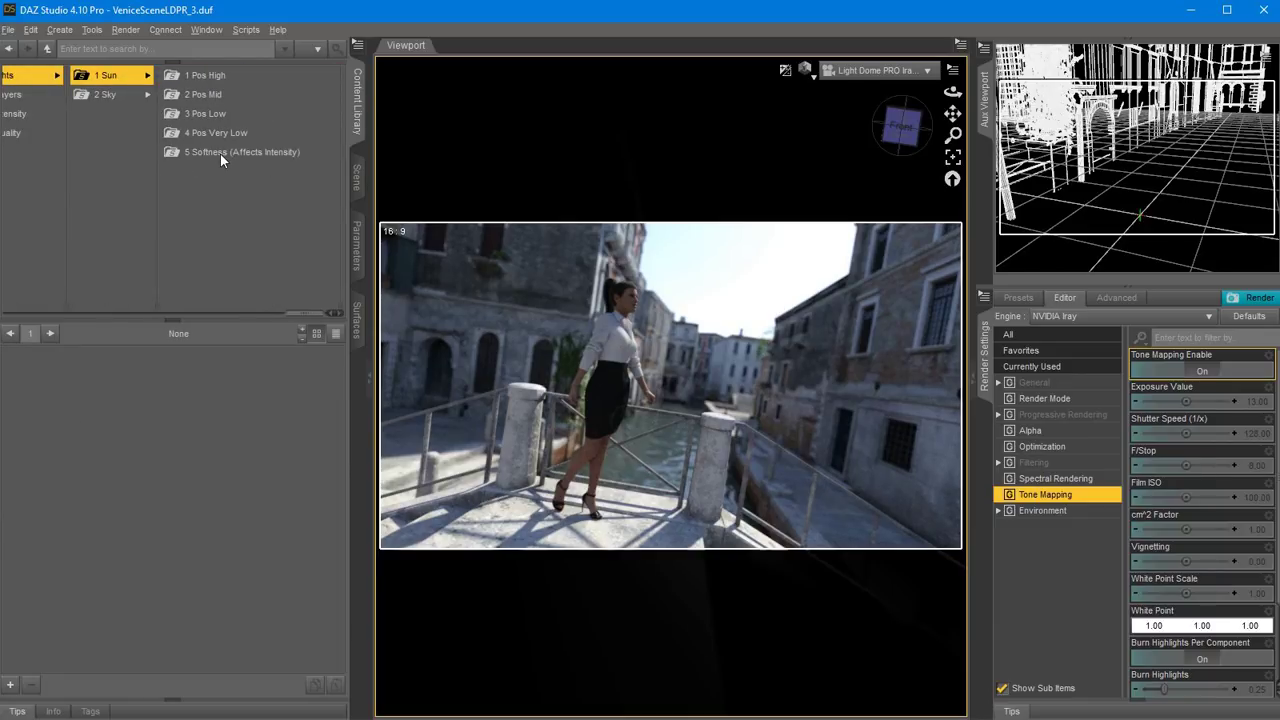
{"action": "left_click", "coordinate": [197, 75]}
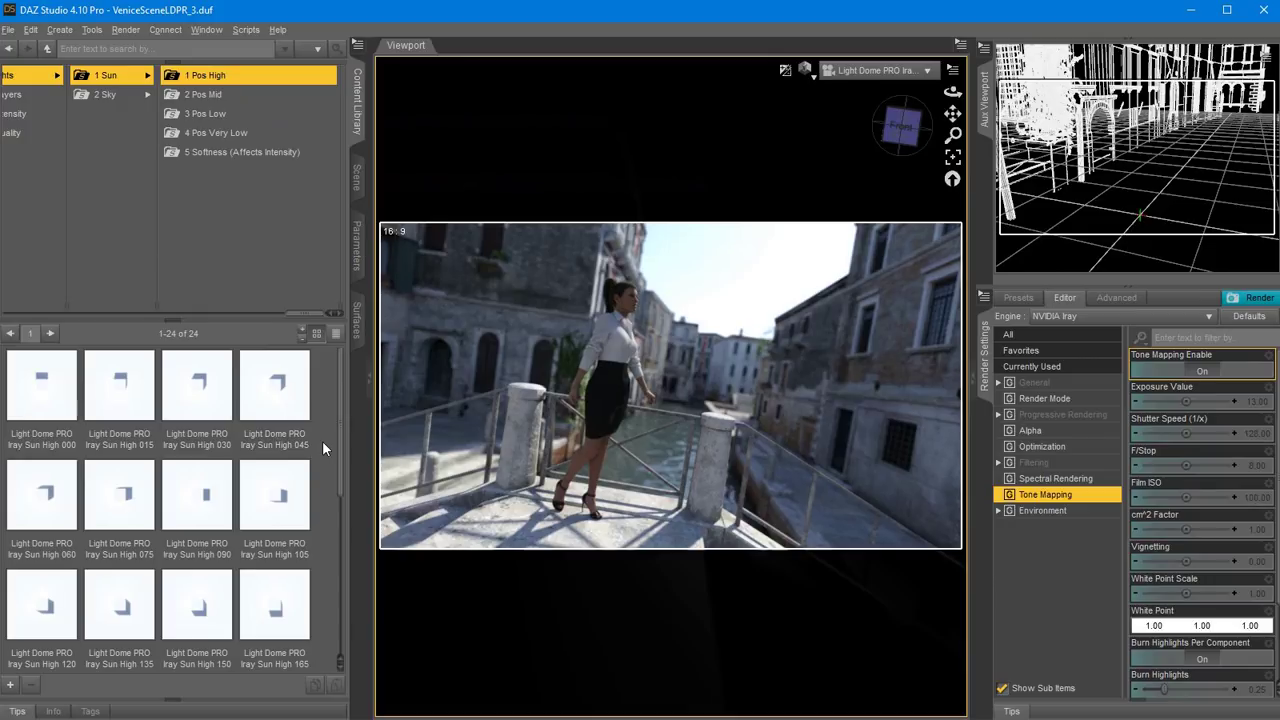
{"action": "left_click", "coordinate": [284, 400]}
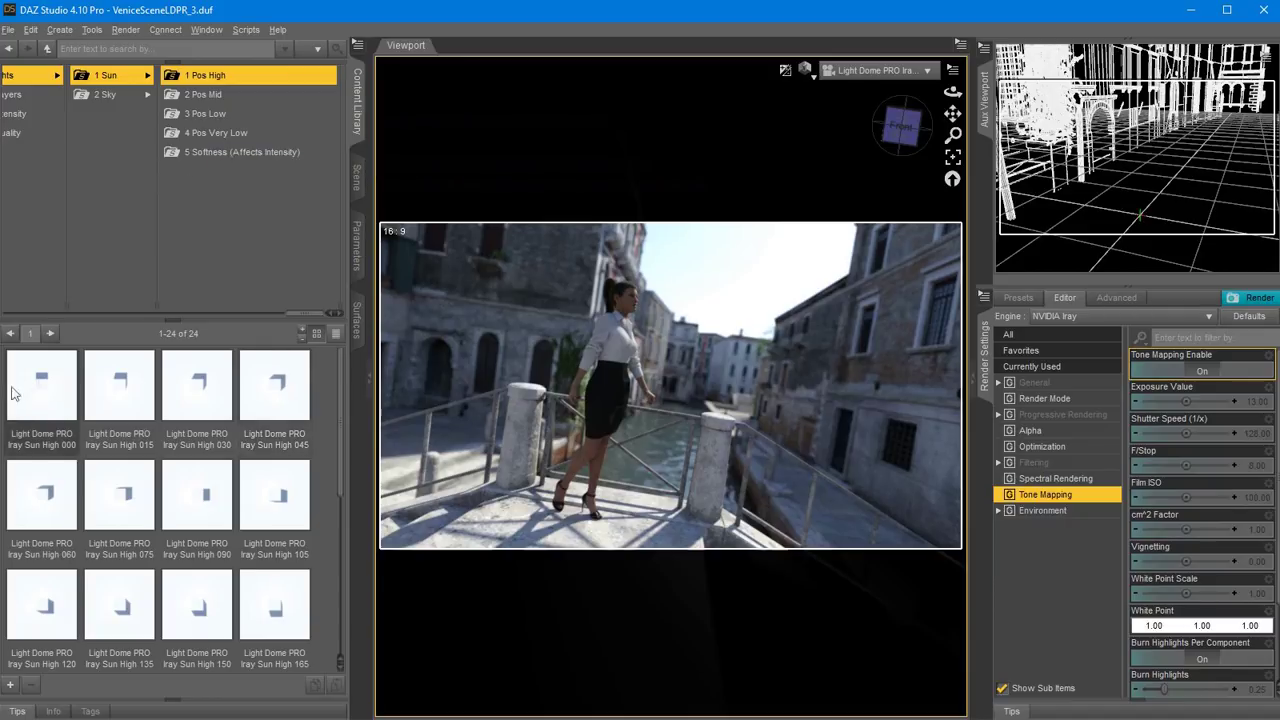
{"action": "left_click_drag", "start_coordinate": [341, 430], "coordinate": [369, 388]}
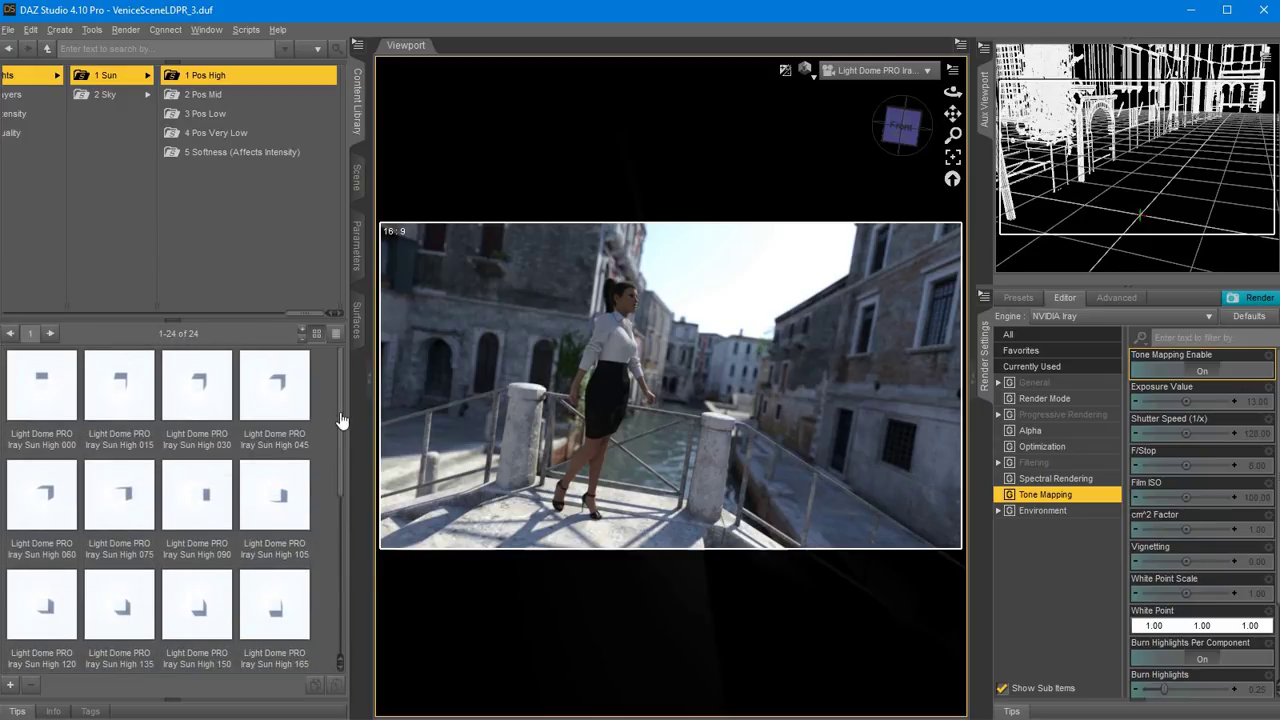
{"action": "left_click", "coordinate": [198, 96]}
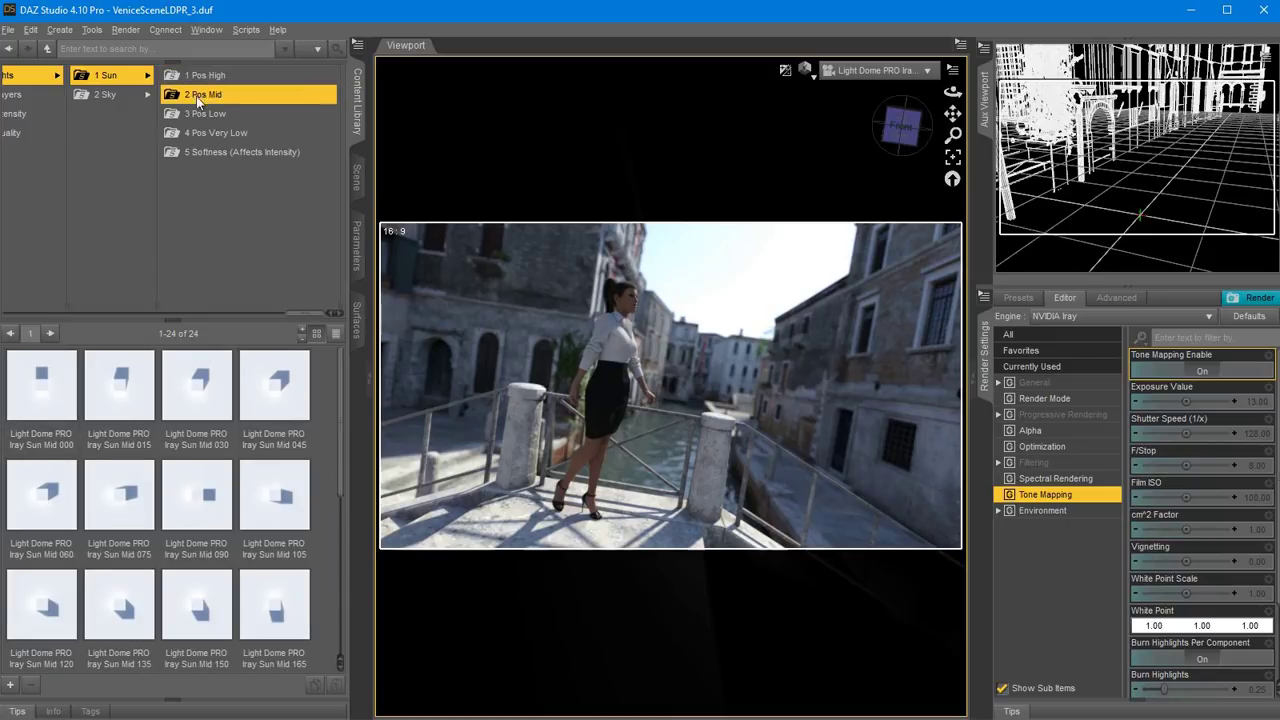
{"action": "left_click", "coordinate": [208, 113]}
{"action": "left_click", "coordinate": [210, 132]}
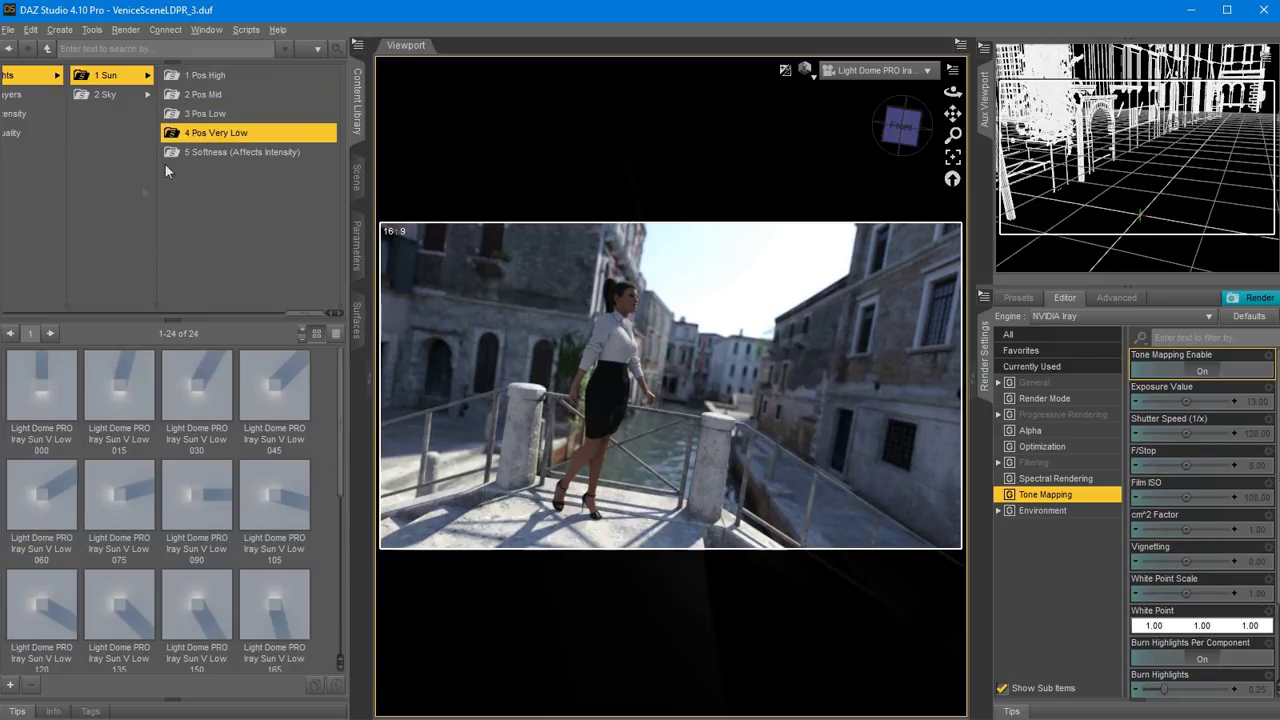
Apply the Light Dome PRO Iray Sun High 180 preset from the high sun positions.
{"action": "left_click", "coordinate": [206, 78]}
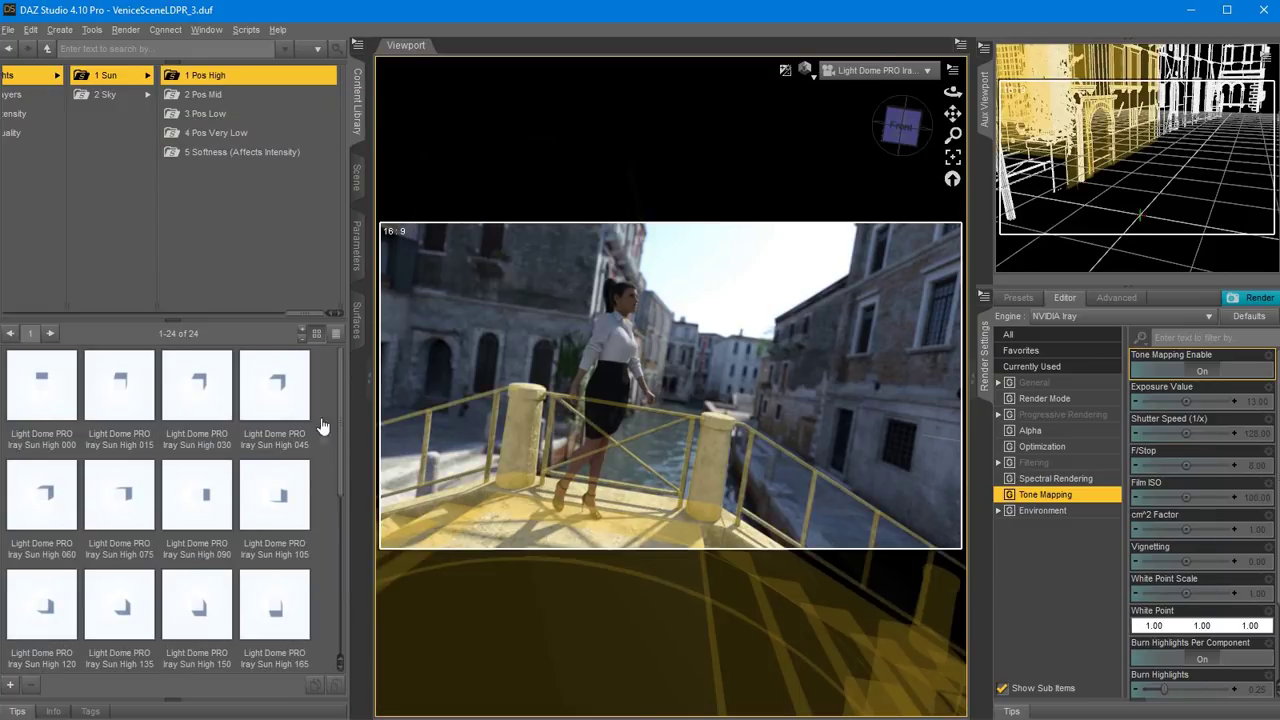
{"action": "left_click_drag", "start_coordinate": [340, 444], "coordinate": [338, 524]}
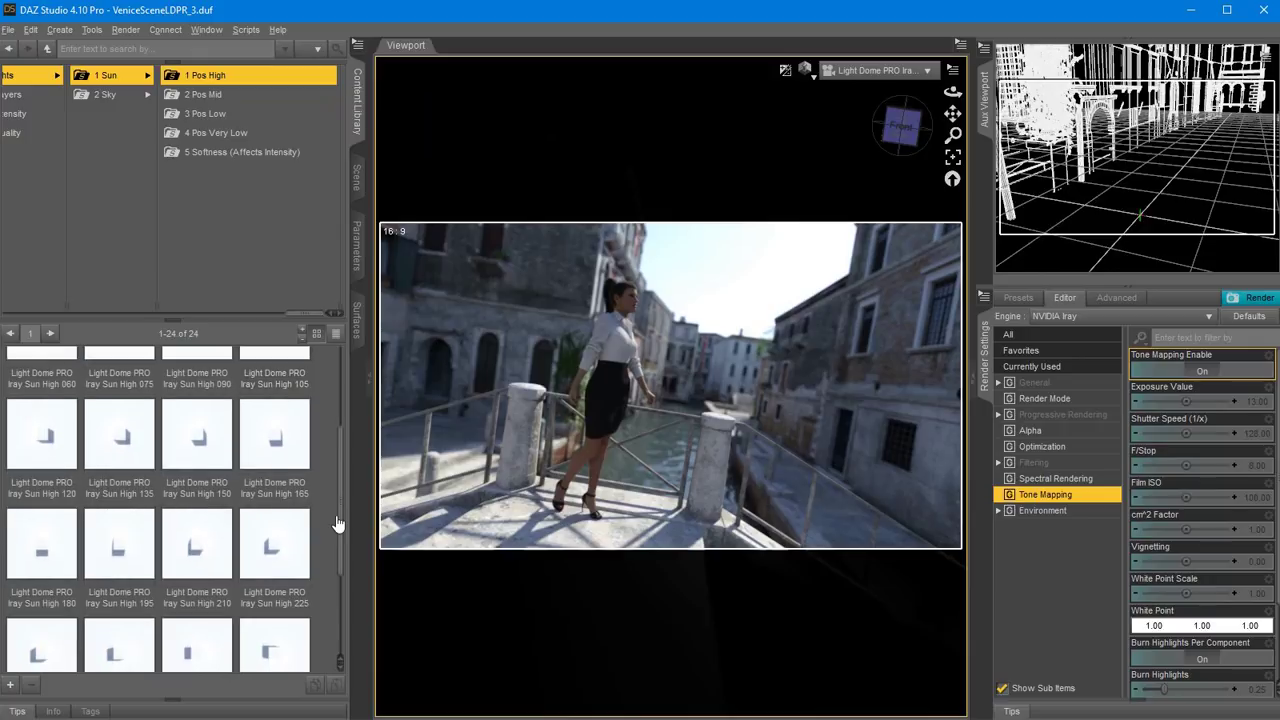
{"action": "left_click", "coordinate": [50, 553]}
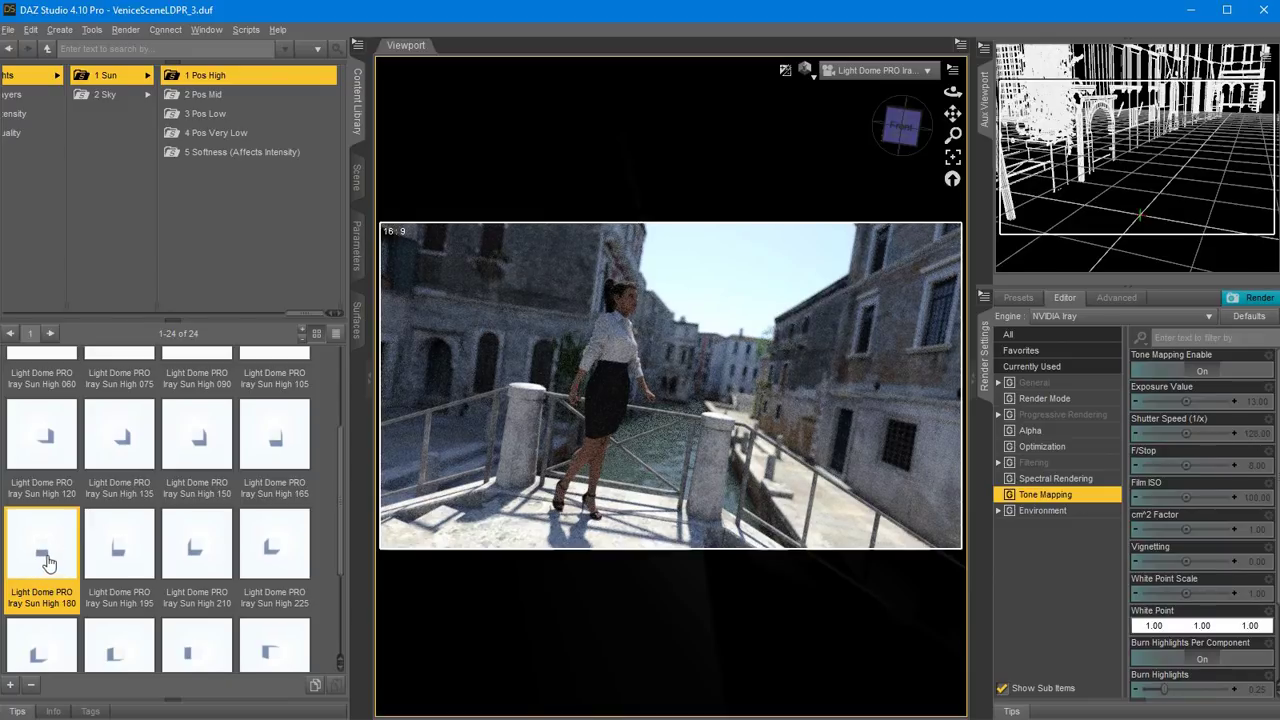
{"action": "mouse_move", "coordinate": [44, 561]}
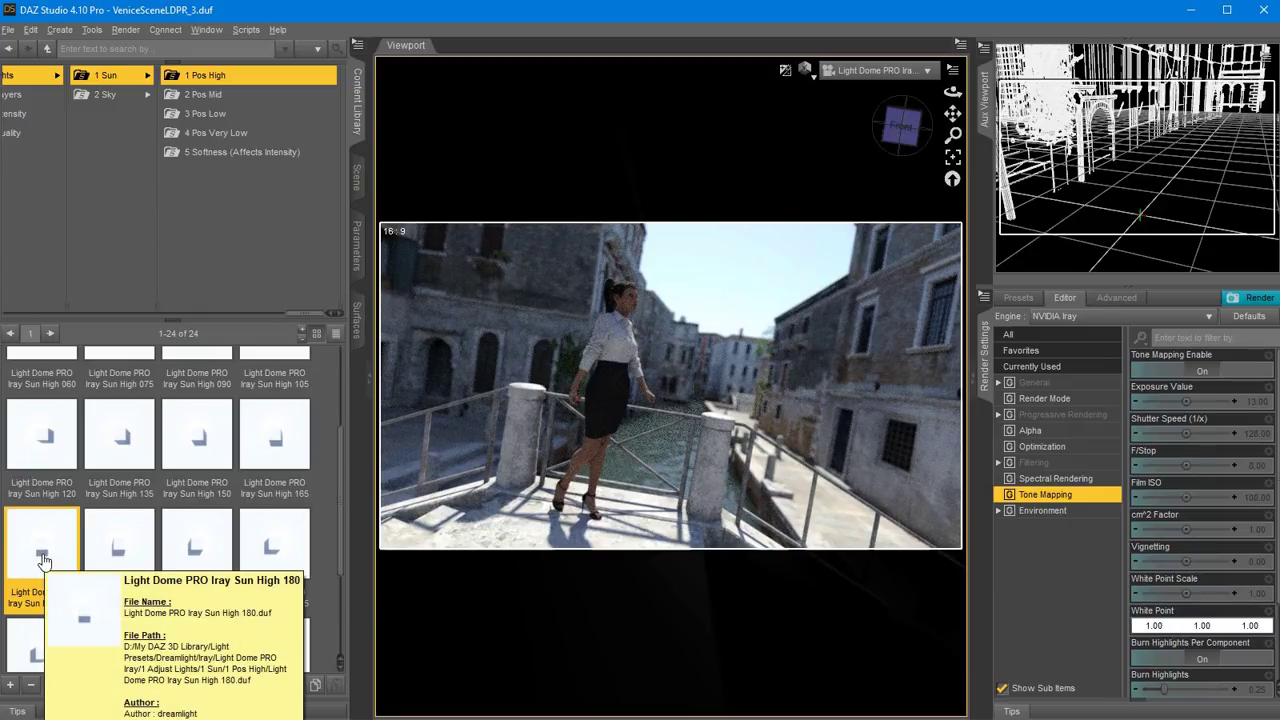
Try the Sun High 195, 210 and 225 presets, as well as the one following Sun High 285.
{"action": "double_click", "coordinate": [122, 555]}
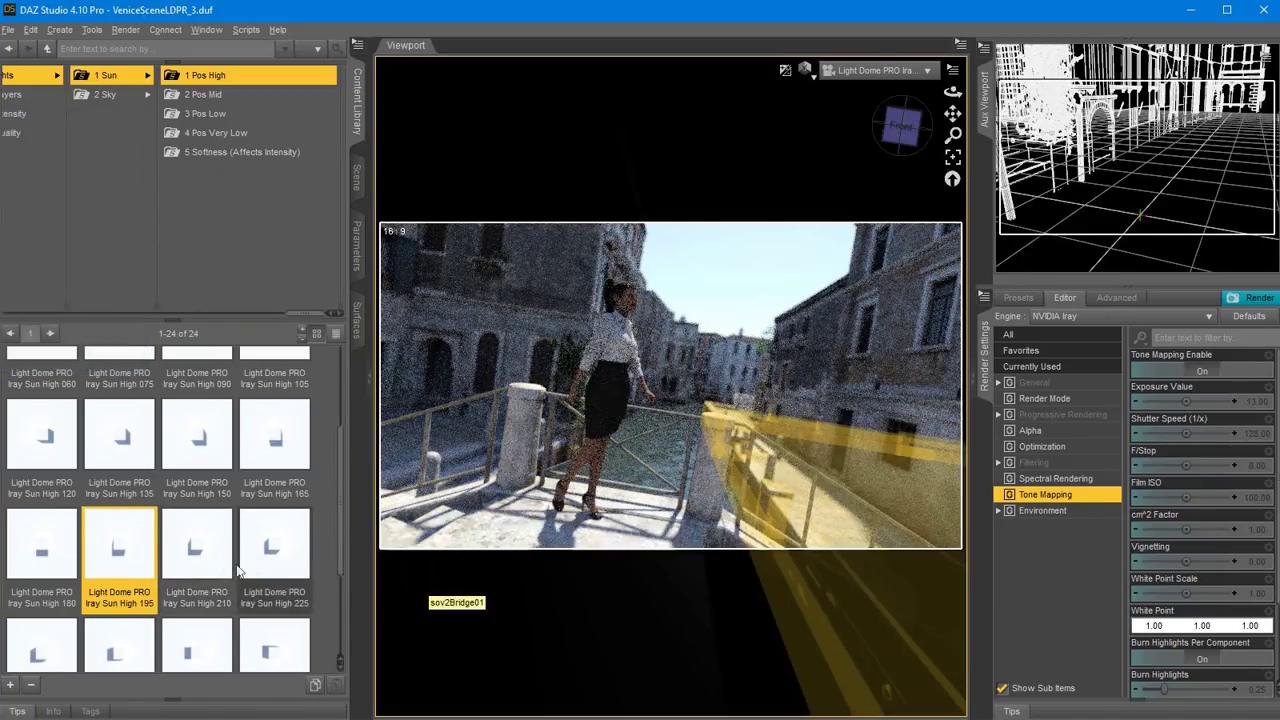
{"action": "double_click", "coordinate": [205, 584]}
{"action": "double_click", "coordinate": [276, 585]}
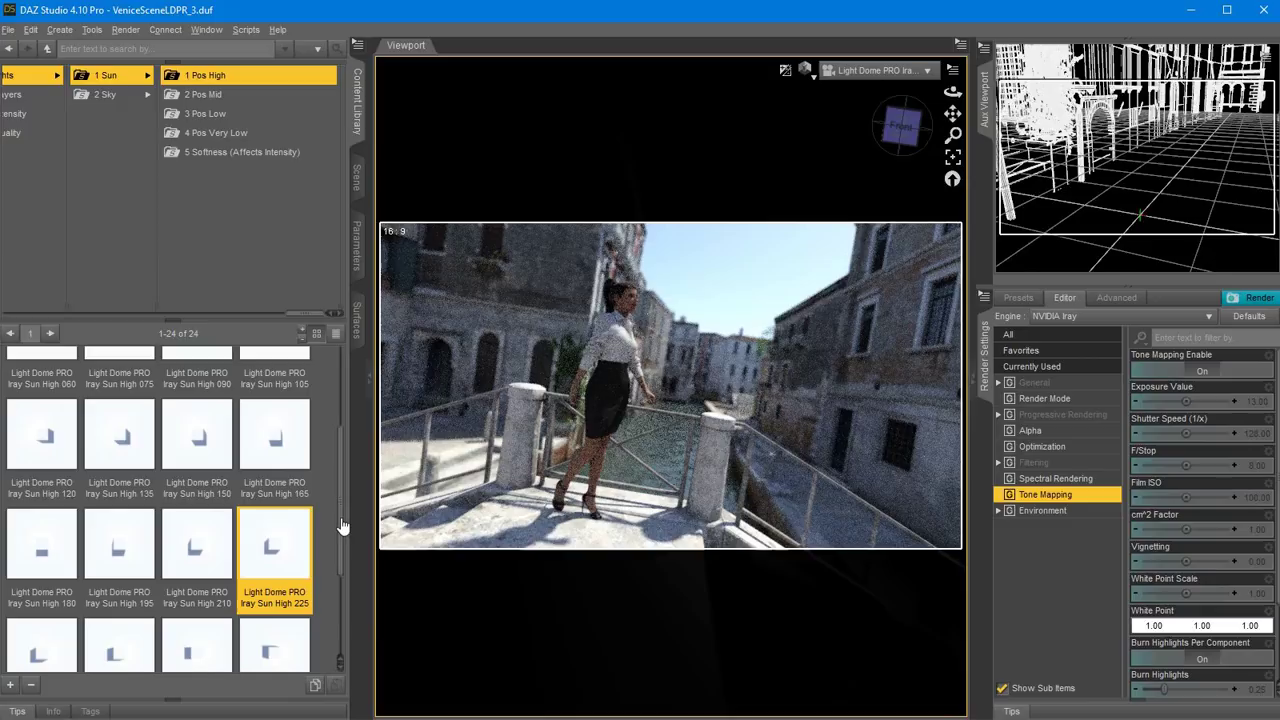
{"action": "left_click_drag", "start_coordinate": [341, 527], "coordinate": [344, 563]}
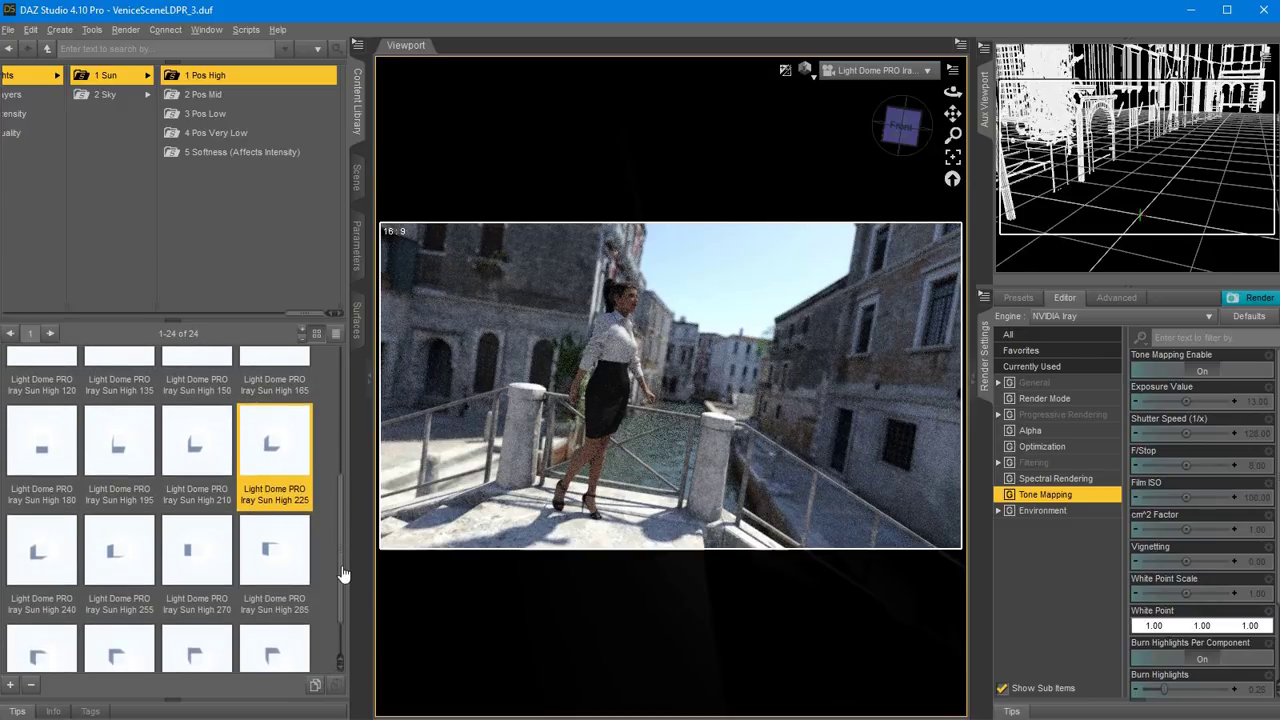
{"action": "double_click", "coordinate": [41, 656]}
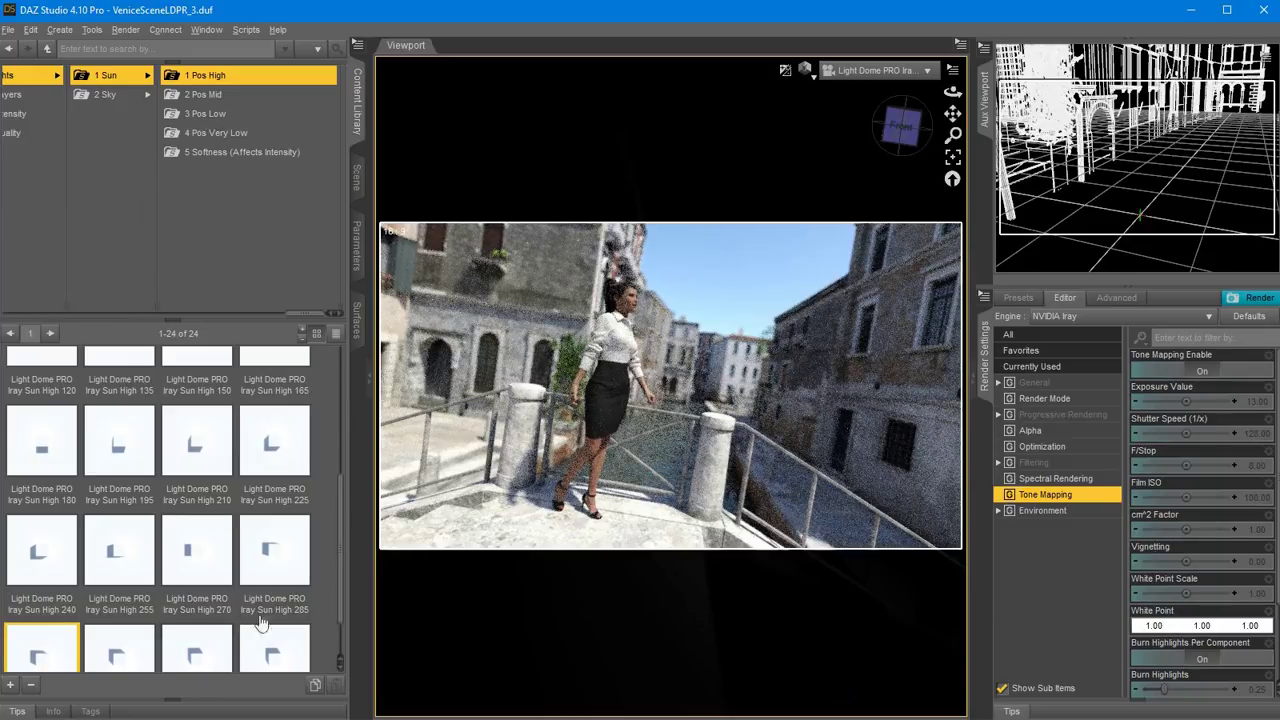
Set the sun back to the Light Dome PRO Iray Sun High 180 preset.
{"action": "mouse_move", "coordinate": [341, 564]}
{"action": "left_mouse_down"}
{"action": "mouse_move", "coordinate": [342, 583]}
{"action": "mouse_move", "coordinate": [340, 551]}
{"action": "left_mouse_up"}
{"action": "double_click", "coordinate": [41, 480]}
{"action": "mouse_move", "coordinate": [92, 568]}
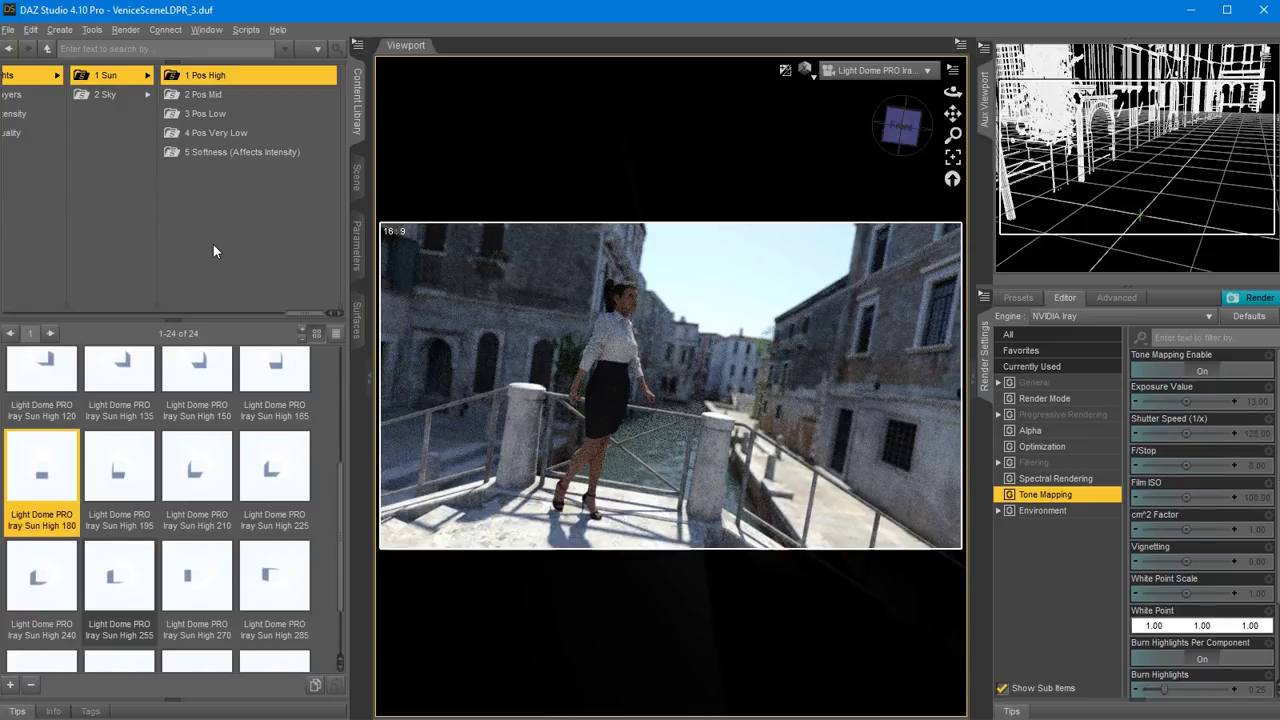
Try the Light Dome PRO Iray Sun Mid 180, 210 and 225 presets from the mid sun positions.
{"action": "left_click", "coordinate": [194, 95]}
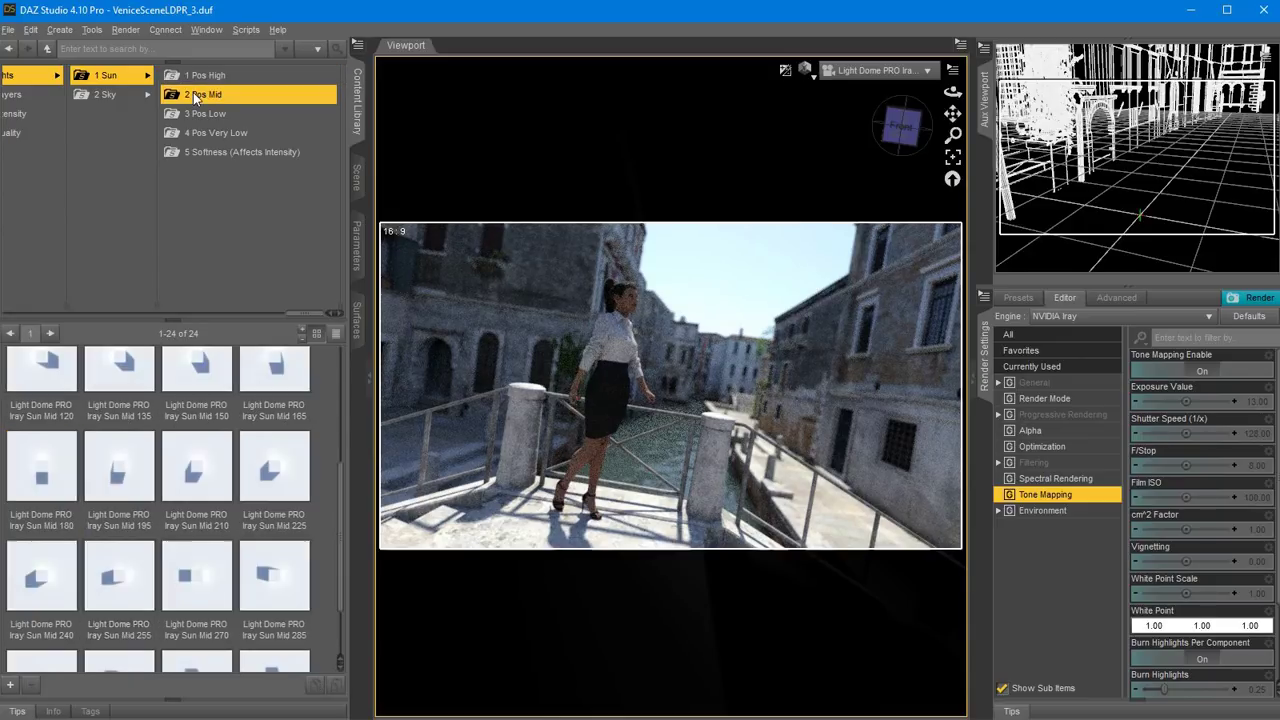
{"action": "double_click", "coordinate": [51, 474]}
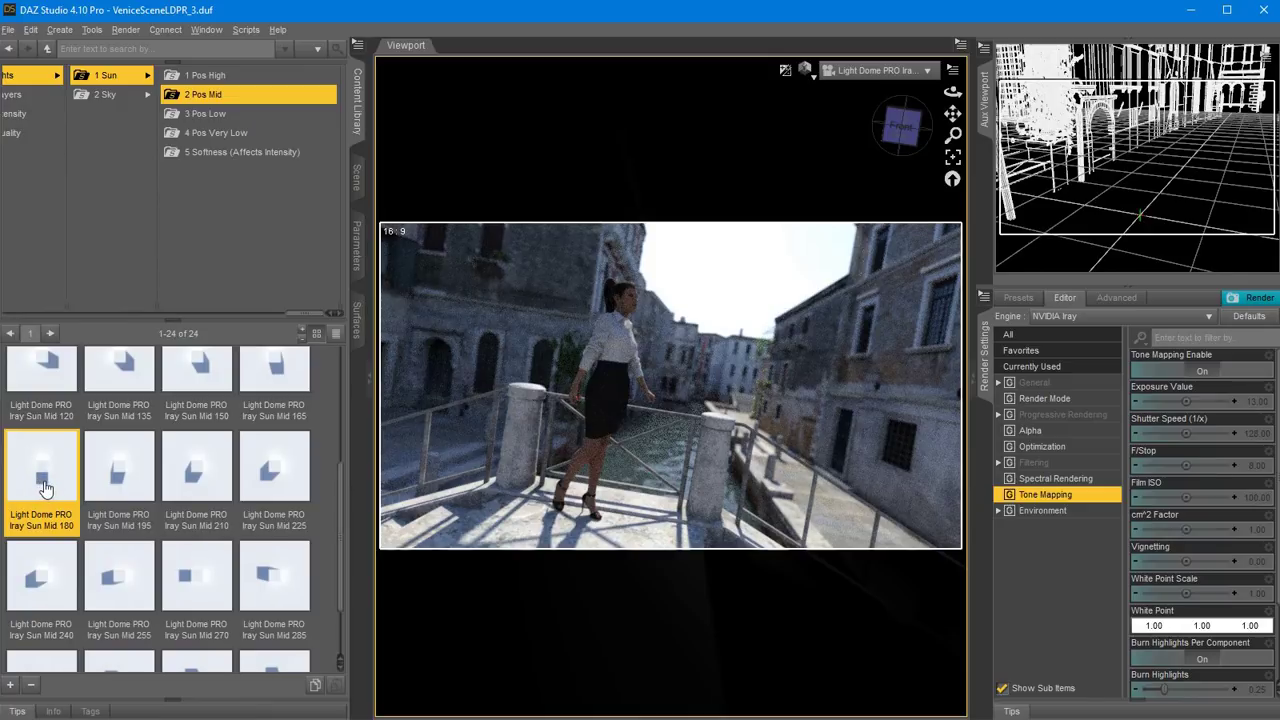
{"action": "double_click", "coordinate": [196, 520]}
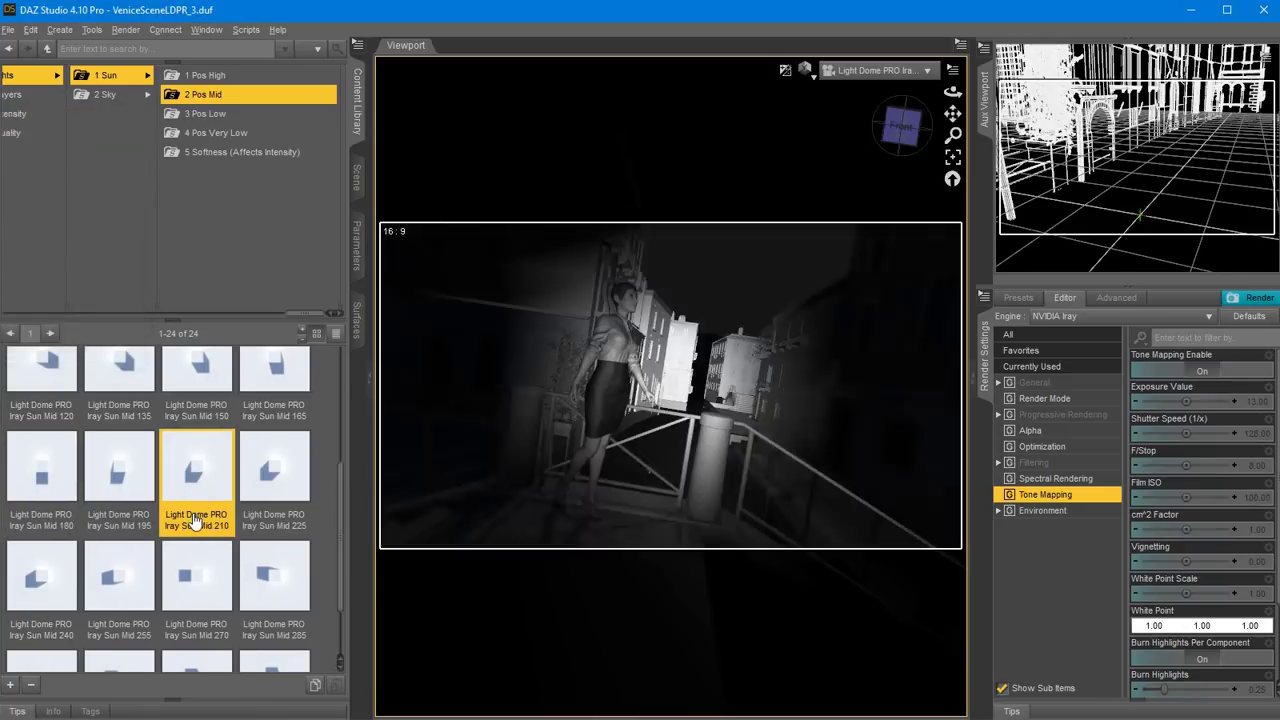
{"action": "left_click", "coordinate": [258, 476]}
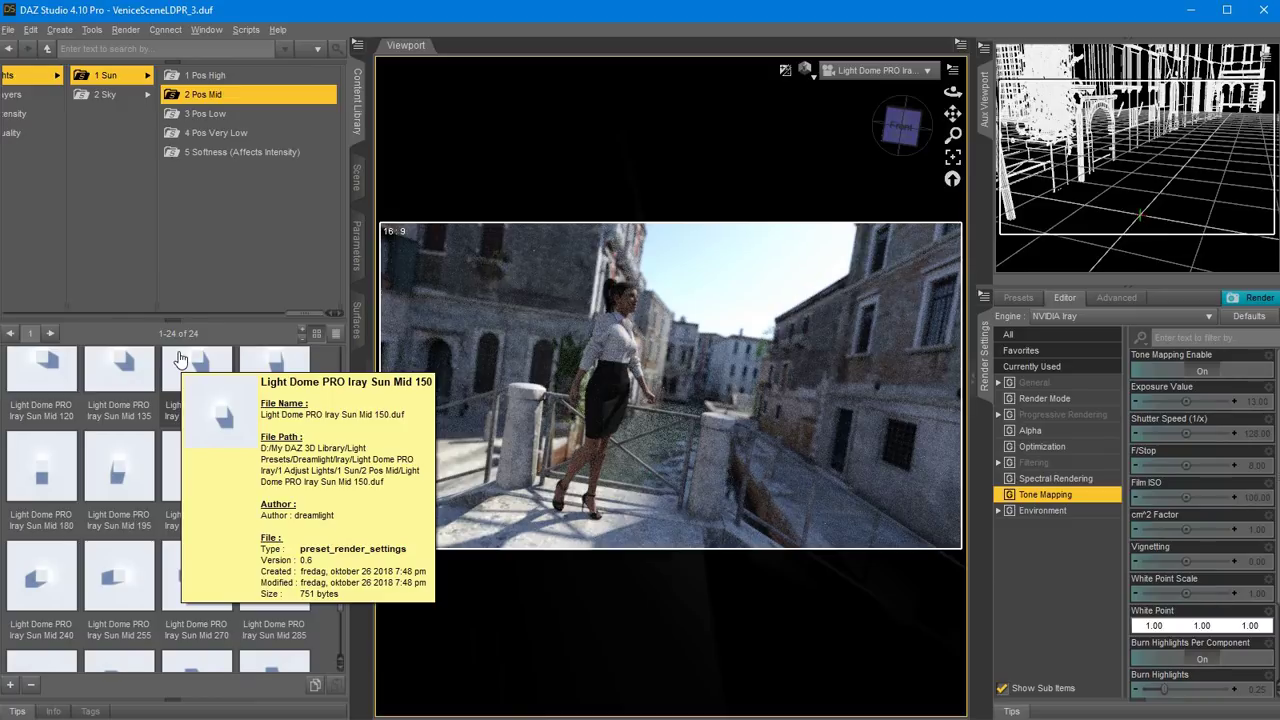
Try the Light Dome PRO Iray Sun Mid 000 preset on the Venice scene.
{"action": "scroll", "coordinate": [193, 422], "scroll_direction": "down", "scroll_amount": 1}
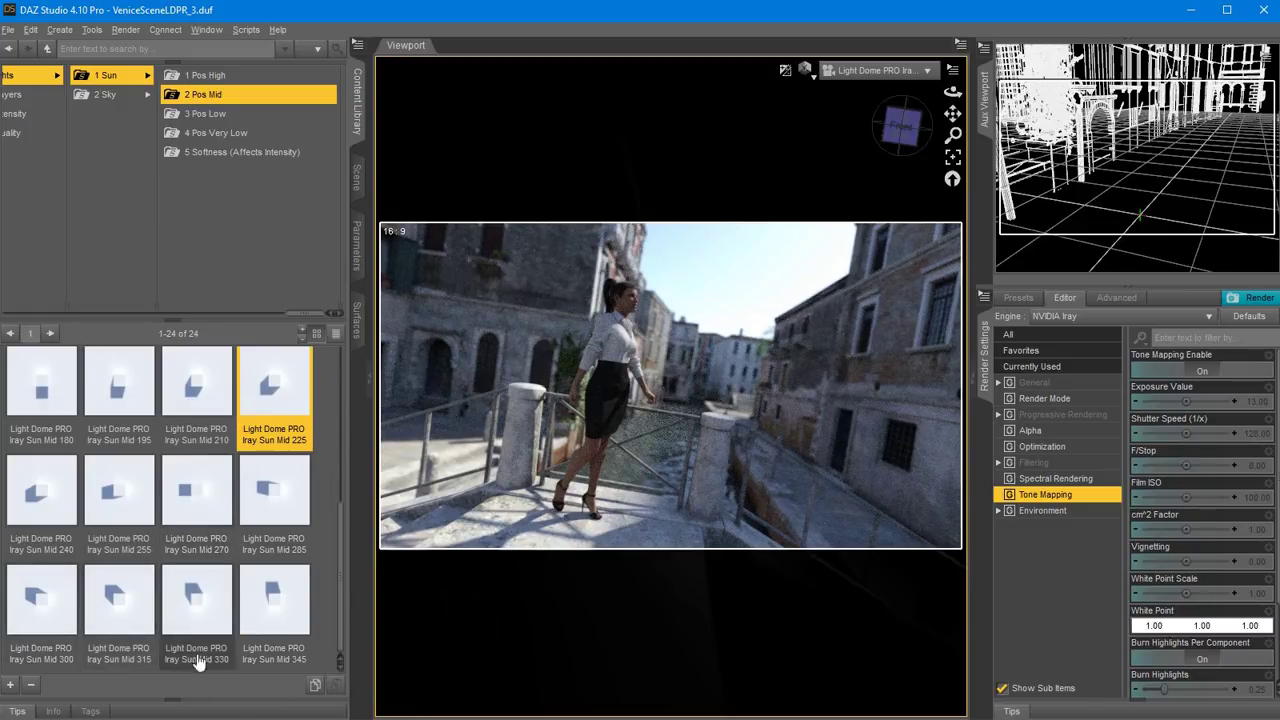
{"action": "scroll", "coordinate": [175, 530], "scroll_direction": "up", "scroll_amount": 3}
{"action": "left_click", "coordinate": [55, 402]}
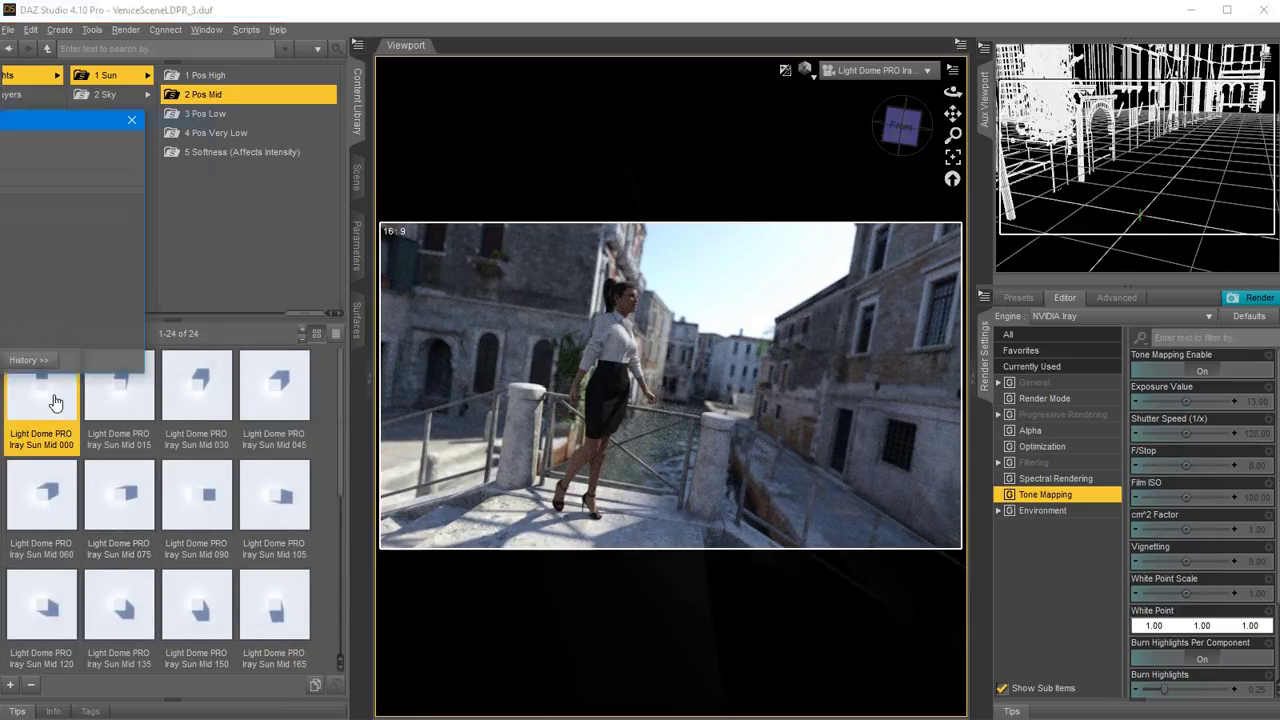
{"action": "mouse_move", "coordinate": [41, 489]}
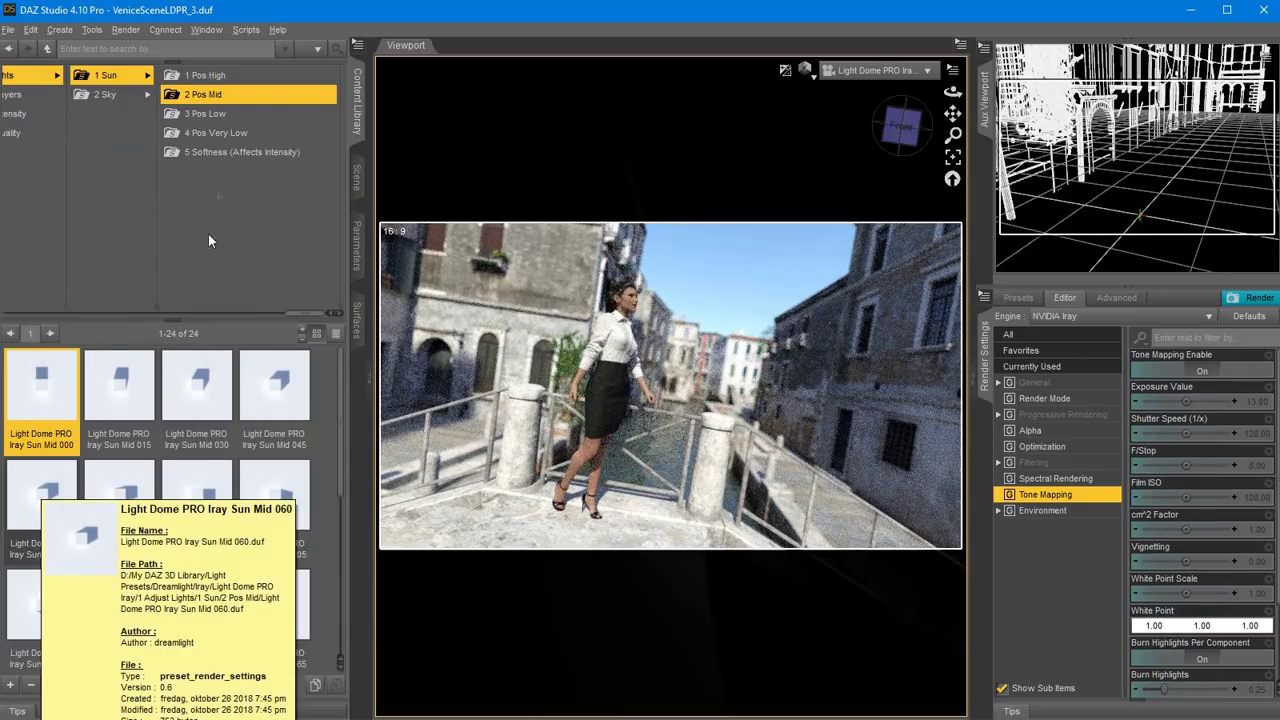
Try the Light Dome PRO Iray Sun Low 000 preset from the low sun positions.
{"action": "left_click", "coordinate": [203, 114]}
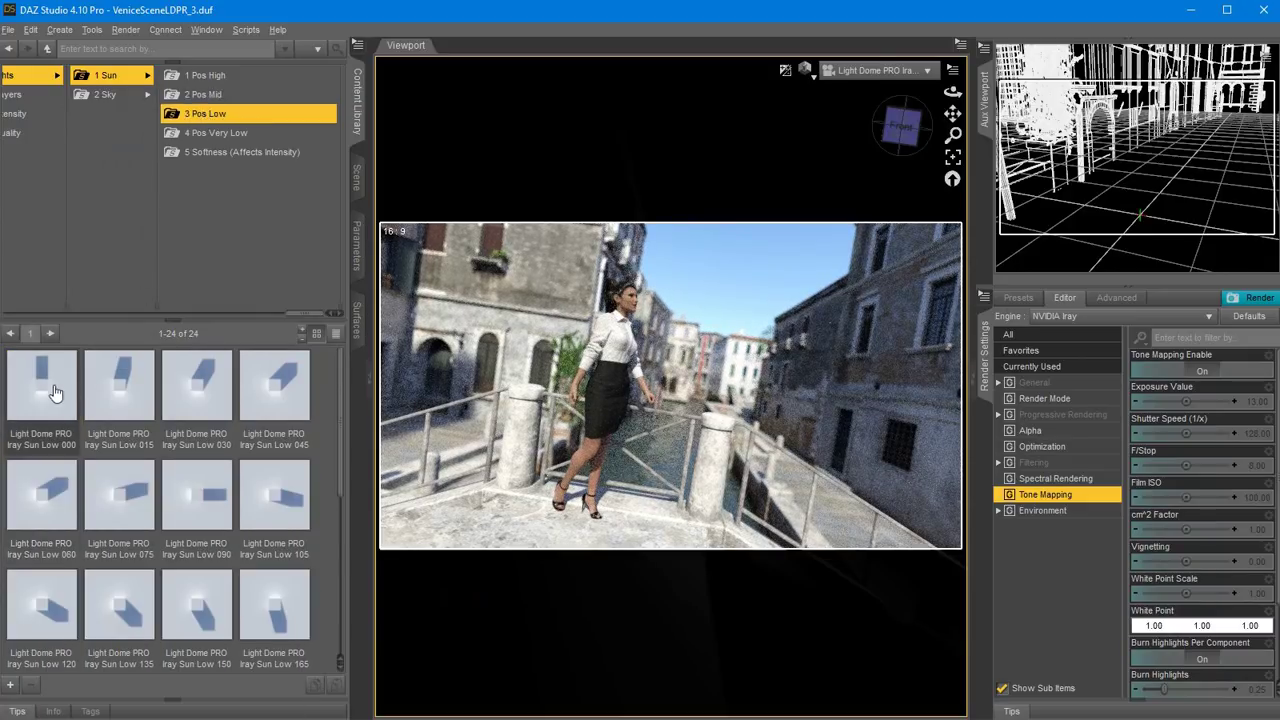
{"action": "double_click", "coordinate": [67, 418]}
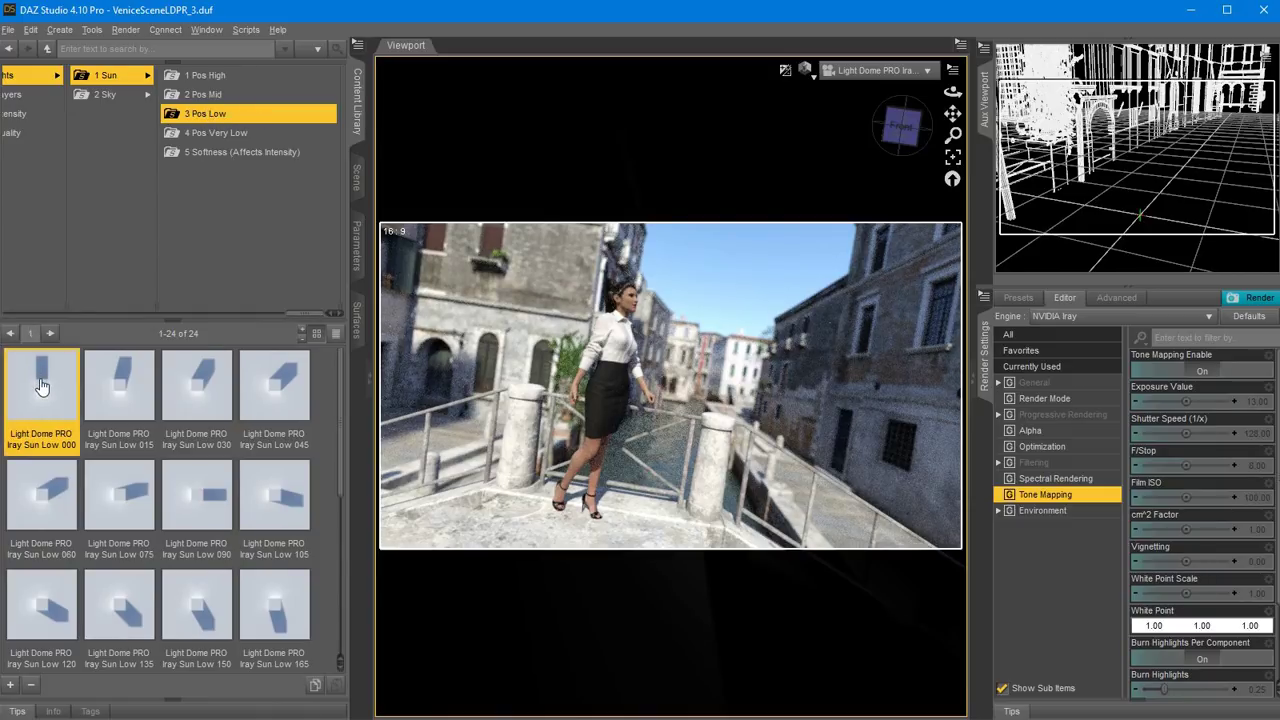
{"action": "mouse_move", "coordinate": [67, 418]}
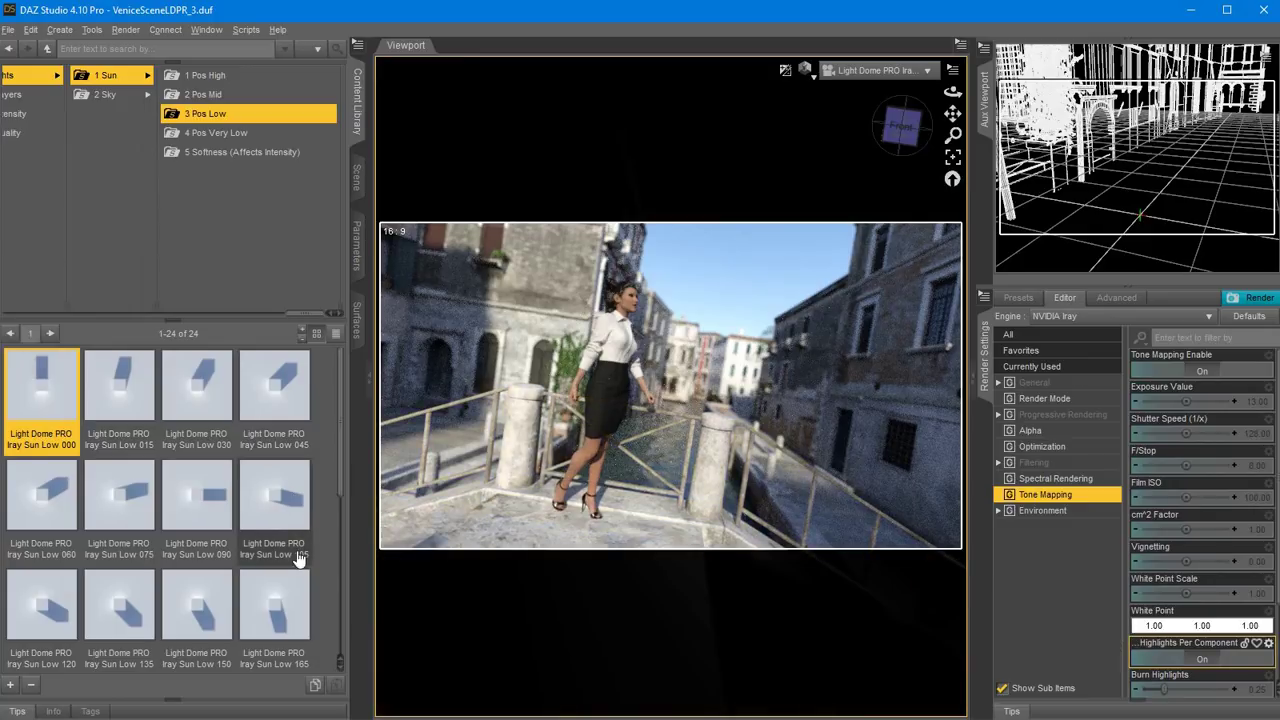
{"action": "scroll", "coordinate": [340, 505], "scroll_direction": "down", "scroll_amount": 1}
{"action": "scroll", "coordinate": [343, 528], "scroll_direction": "up", "scroll_amount": 1}
Try the Light Dome PRO Iray Sun V Low 000 preset and return to the Adjust Lights presets.
{"action": "left_click", "coordinate": [211, 132]}
{"action": "double_click", "coordinate": [55, 405]}
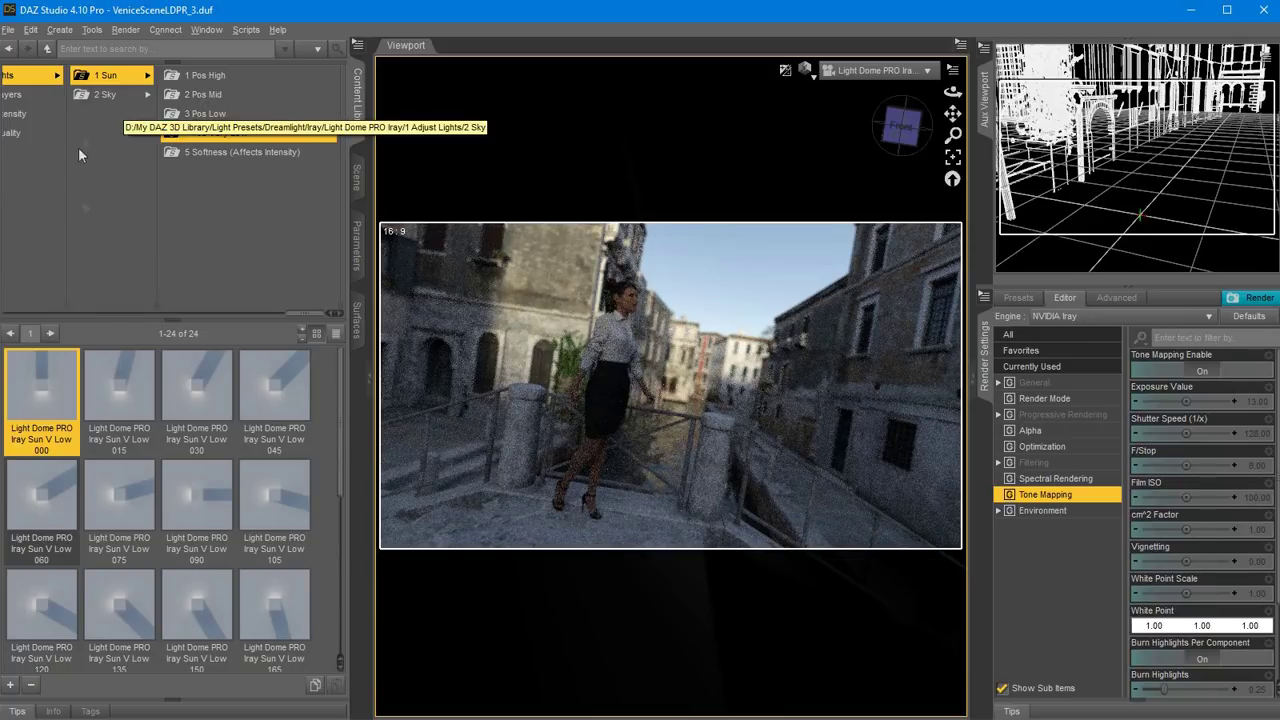
{"action": "left_click_drag", "start_coordinate": [304, 318], "coordinate": [270, 320]}
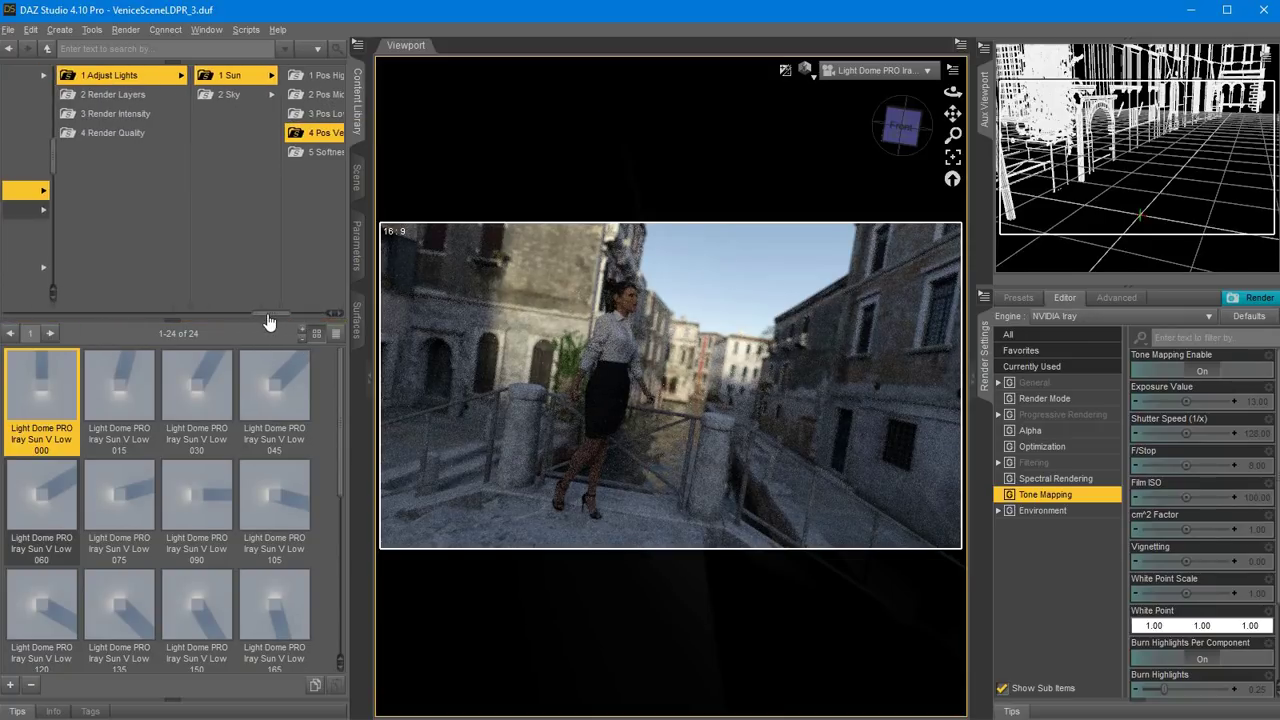
{"action": "left_click", "coordinate": [113, 76]}
{"action": "double_click", "coordinate": [46, 402]}
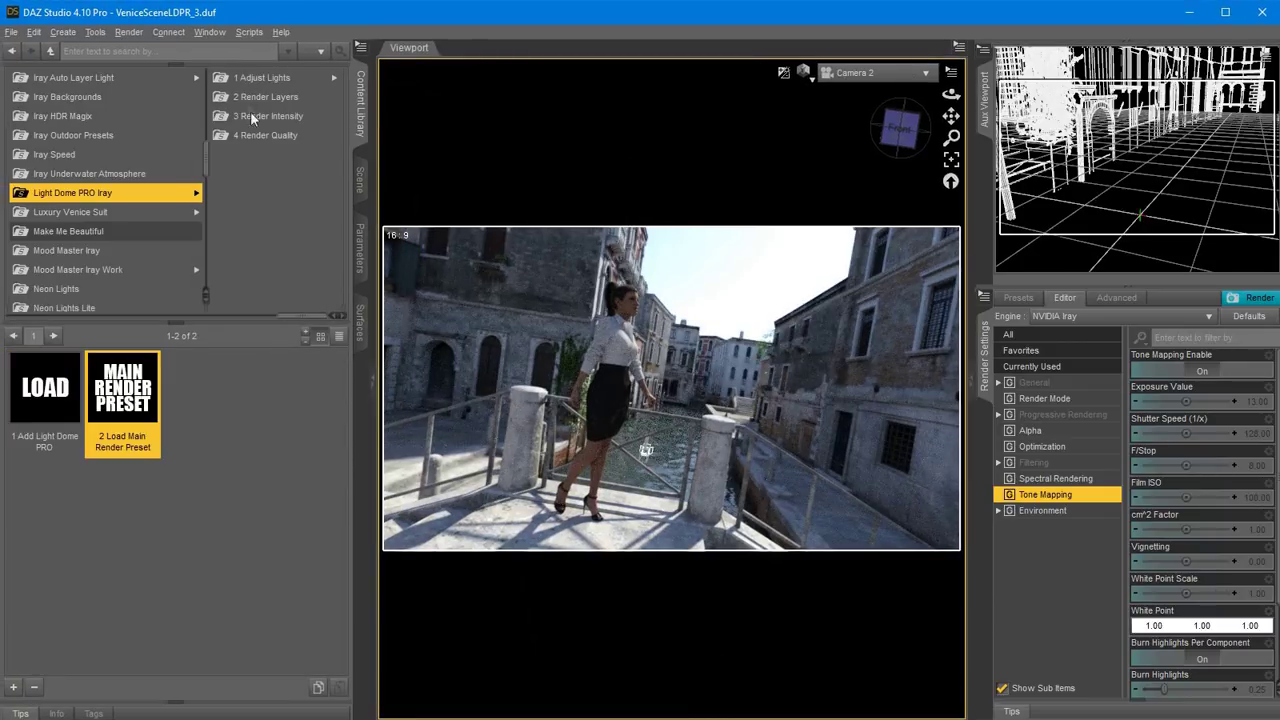
Preview the 1 Sun, 2 Sky and 3 Filler presets from the Render Layers one after another.
{"action": "left_click", "coordinate": [258, 96]}
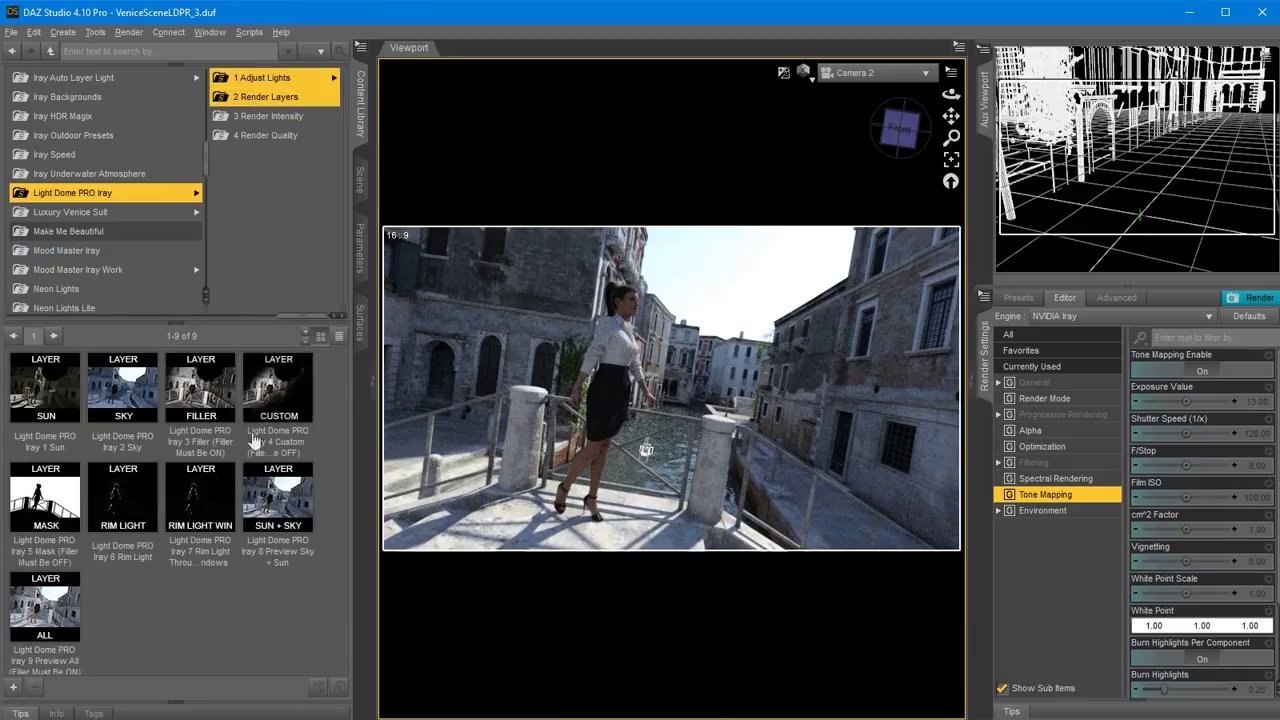
{"action": "double_click", "coordinate": [44, 385]}
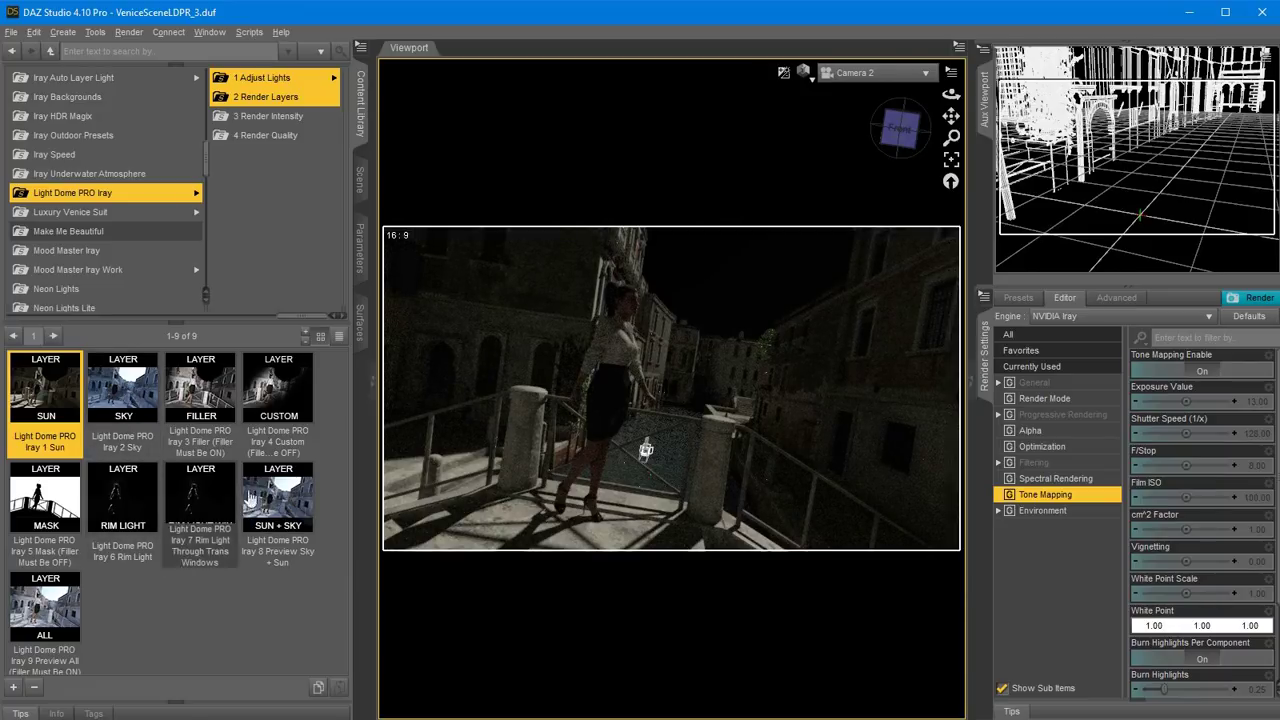
{"action": "double_click", "coordinate": [122, 385]}
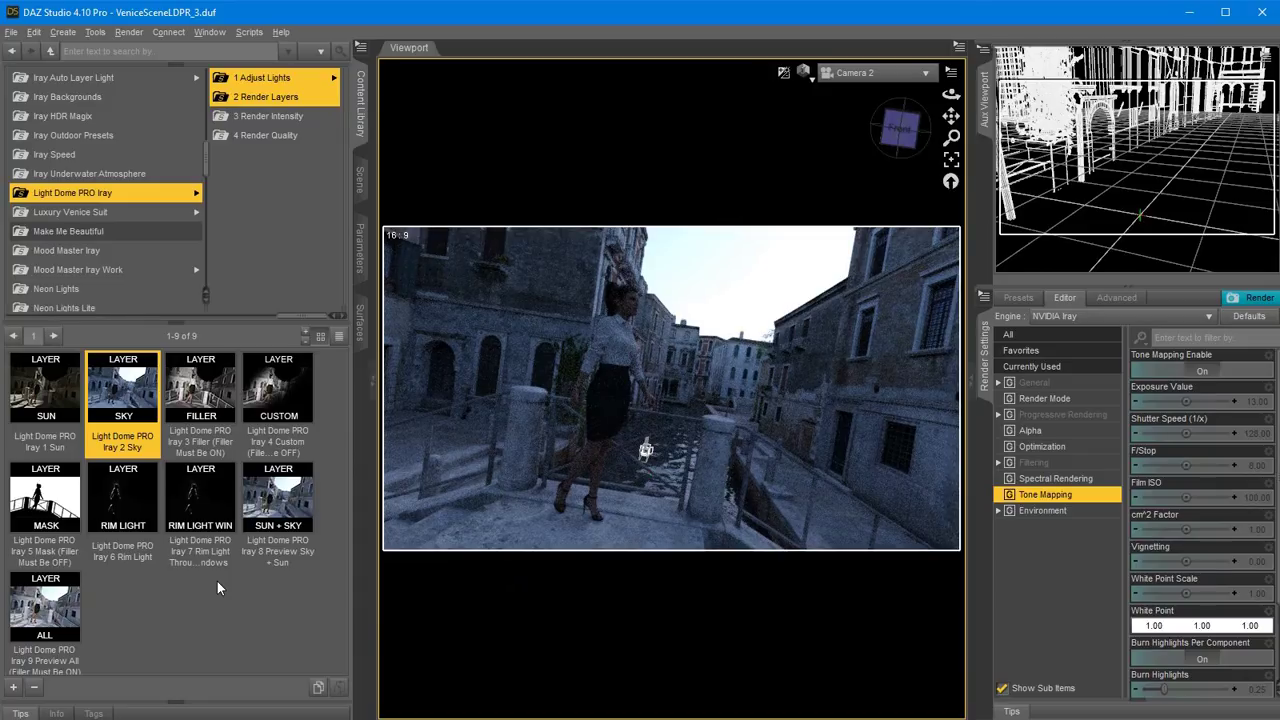
{"action": "double_click", "coordinate": [197, 430]}
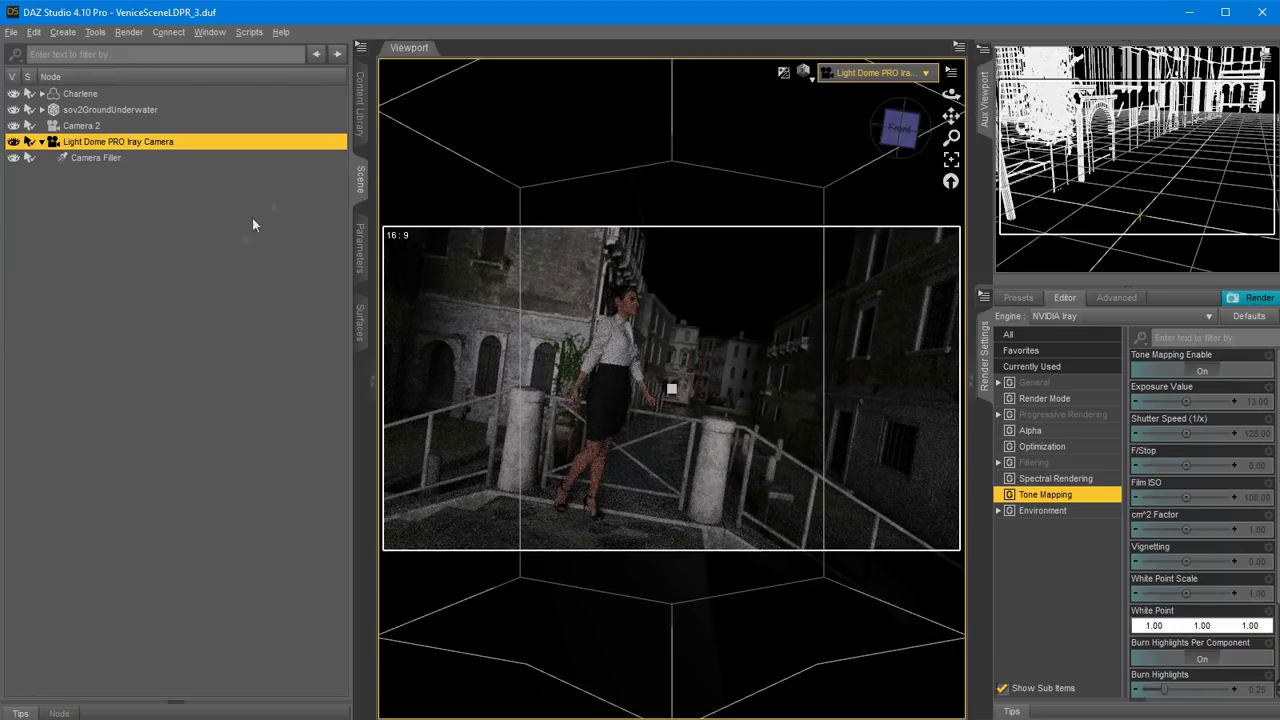
{"action": "left_click", "coordinate": [360, 105]}
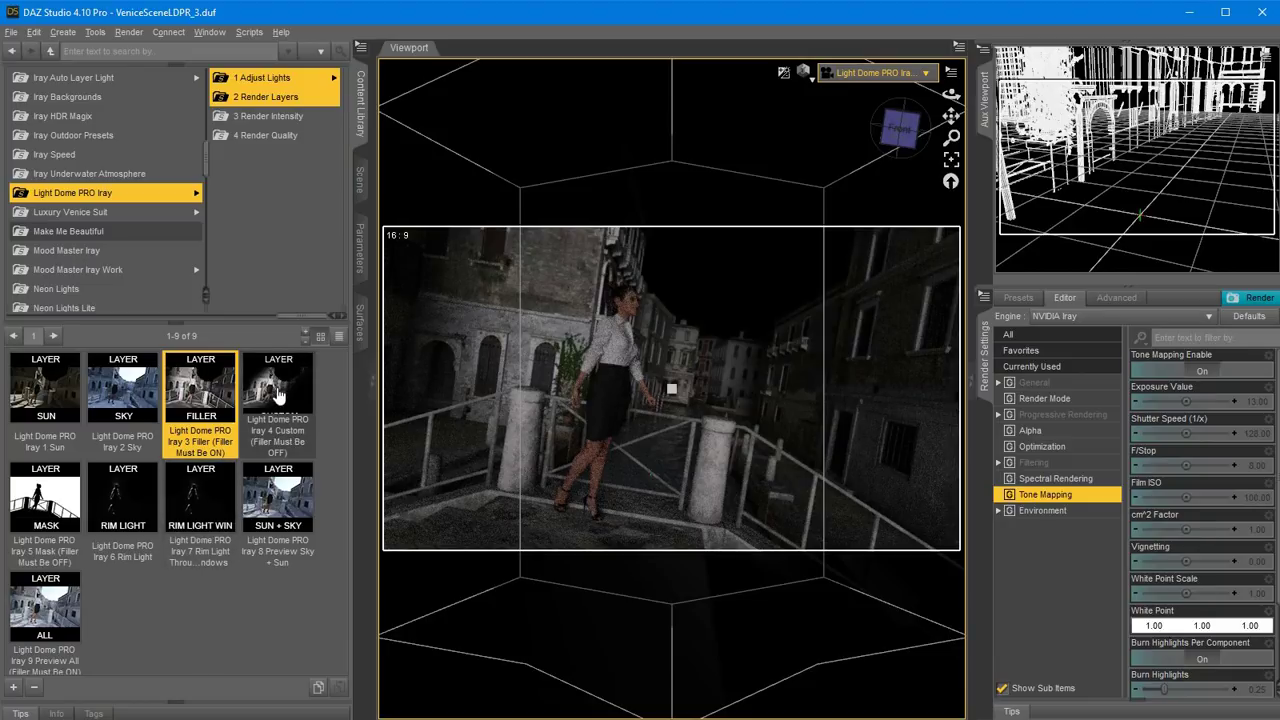
{"action": "mouse_move", "coordinate": [279, 397]}
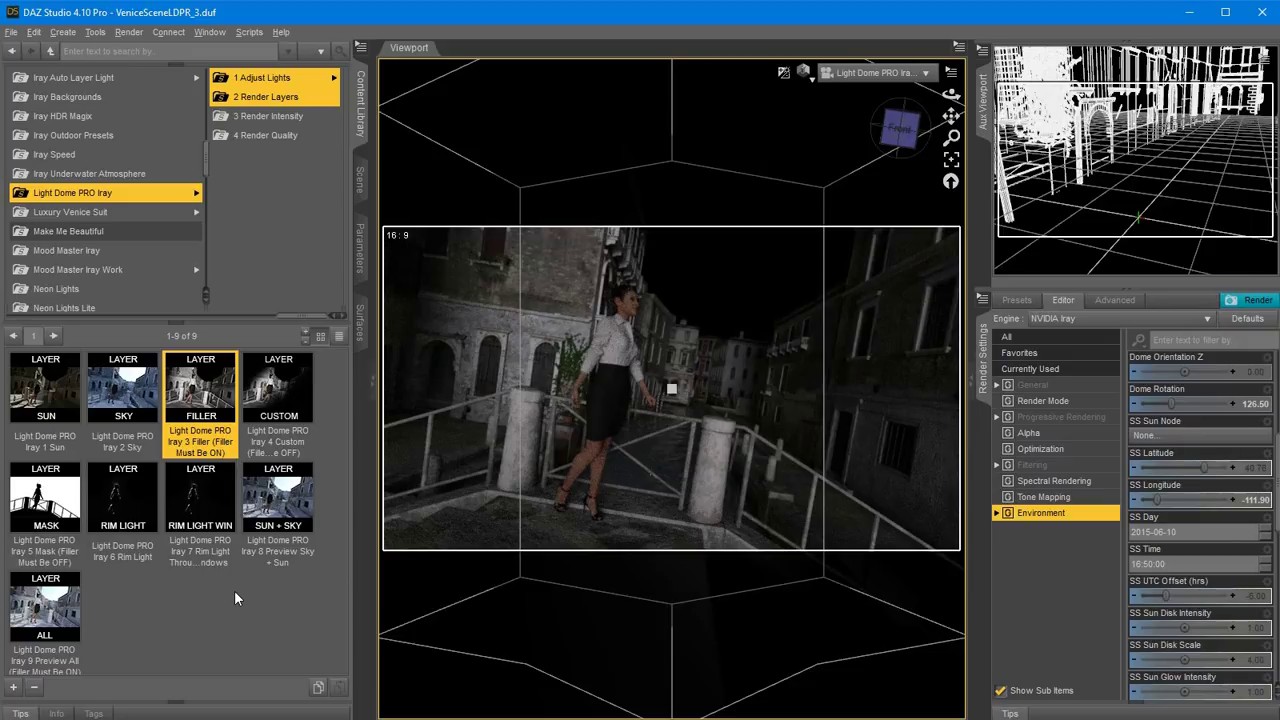
Apply the Light Dome PRO Iray 5 Mask render layer and hide the Camera Filler light in the scene.
{"action": "left_click", "coordinate": [42, 500]}
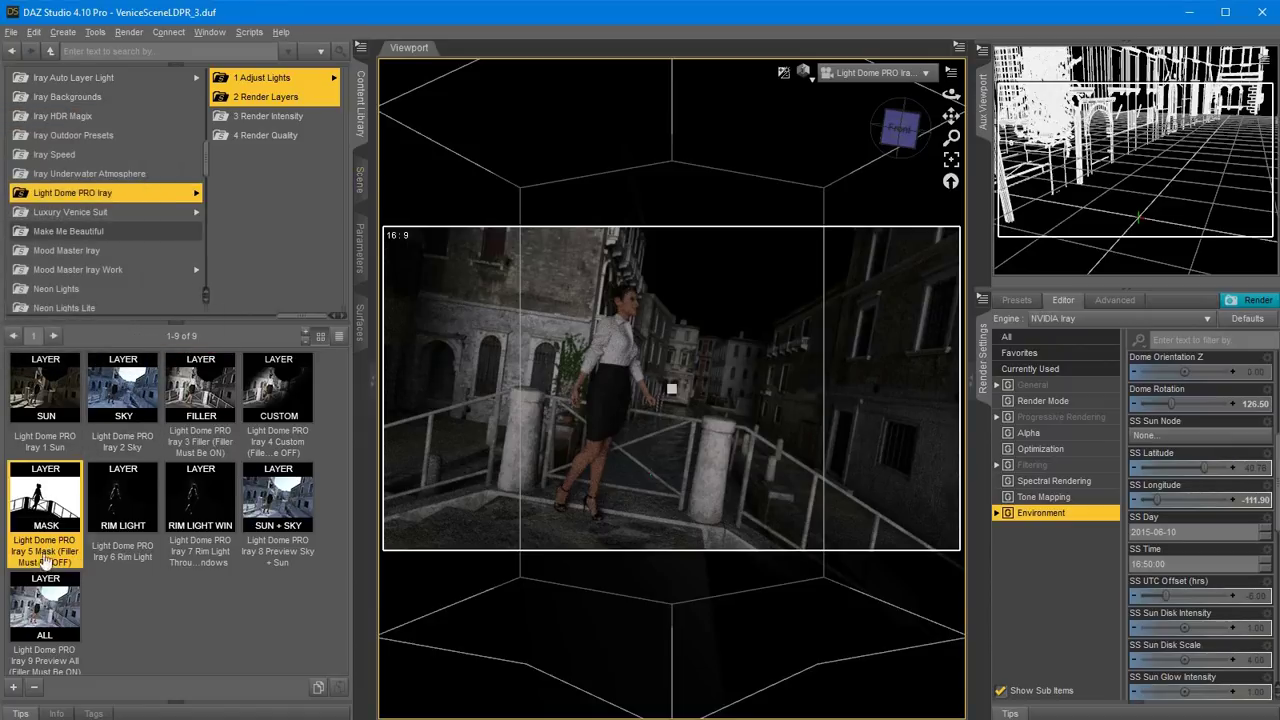
{"action": "left_click", "coordinate": [361, 182]}
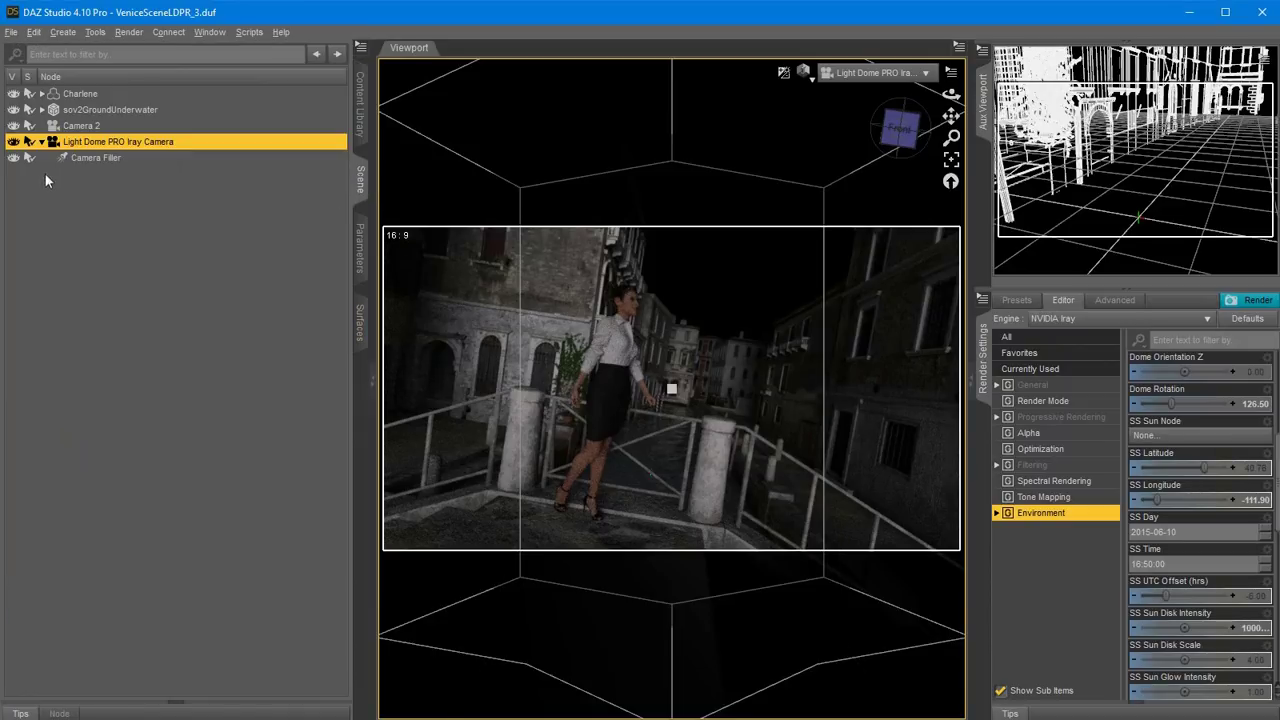
{"action": "left_click", "coordinate": [13, 158]}
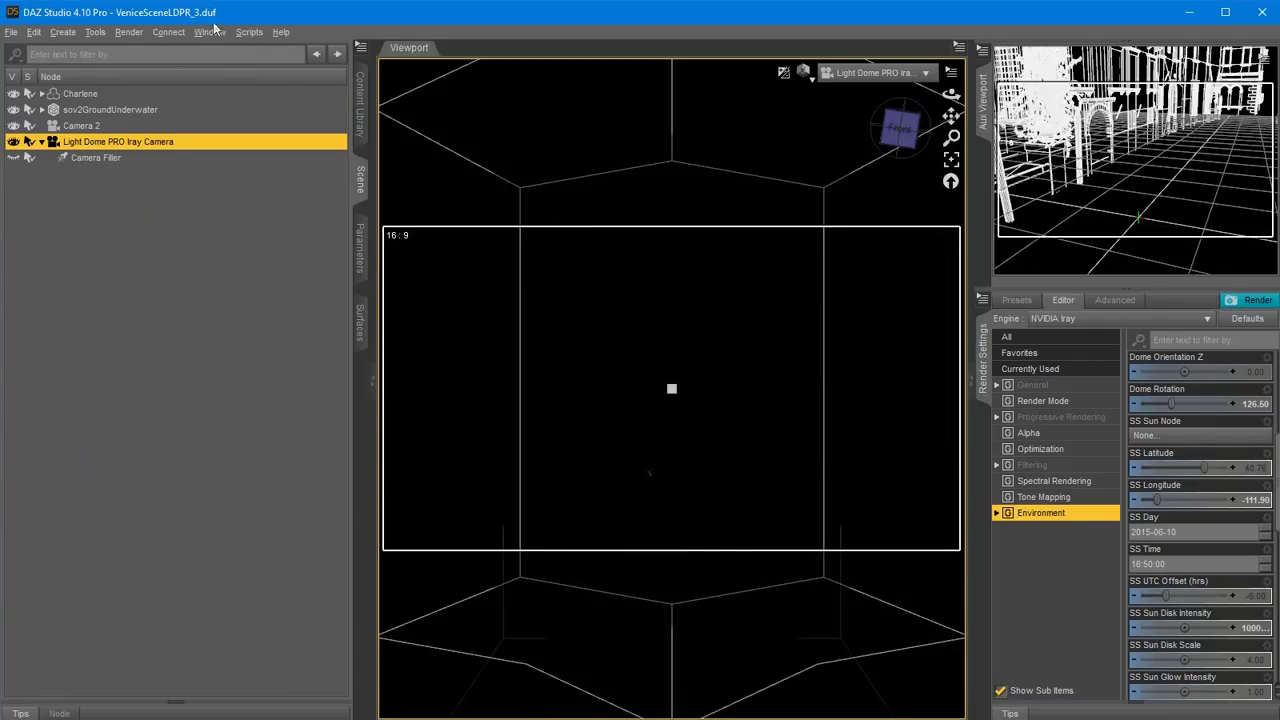
Render the mask layer of the full scene, inspect the image and close it without saving.
{"action": "left_click", "coordinate": [128, 32]}
{"action": "left_click", "coordinate": [143, 52]}
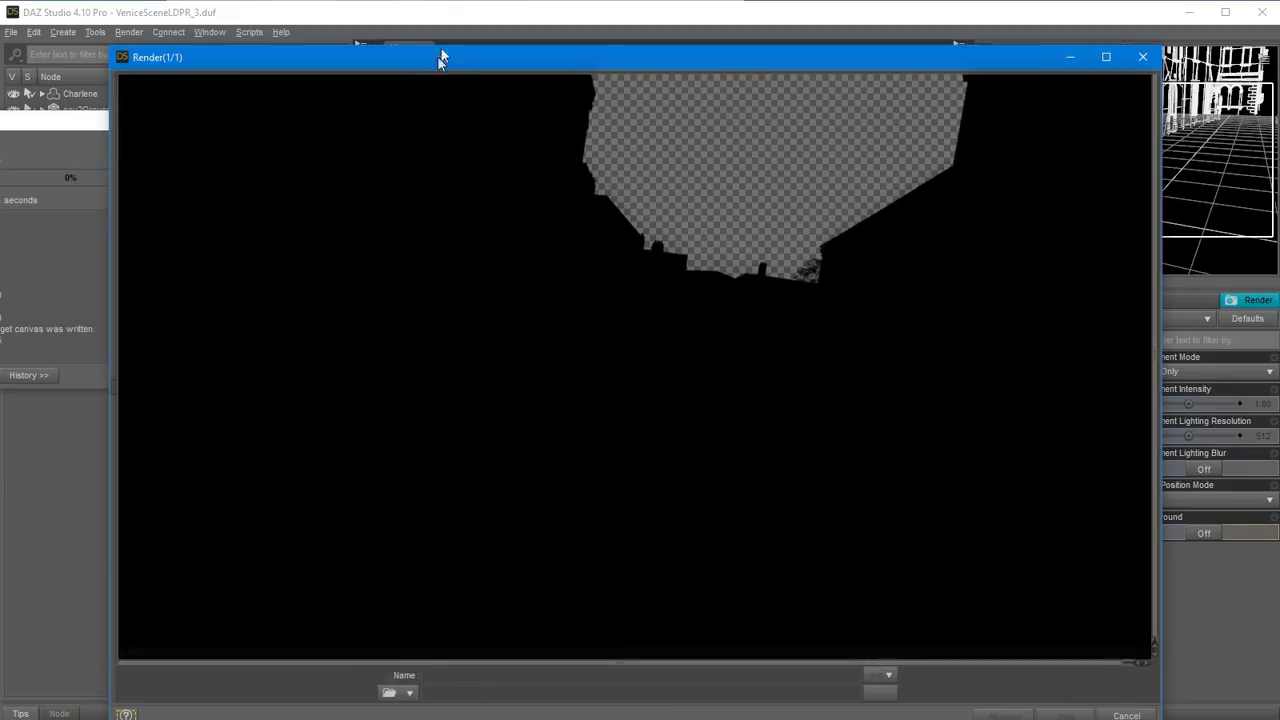
{"action": "left_click_drag", "start_coordinate": [437, 61], "coordinate": [441, 45]}
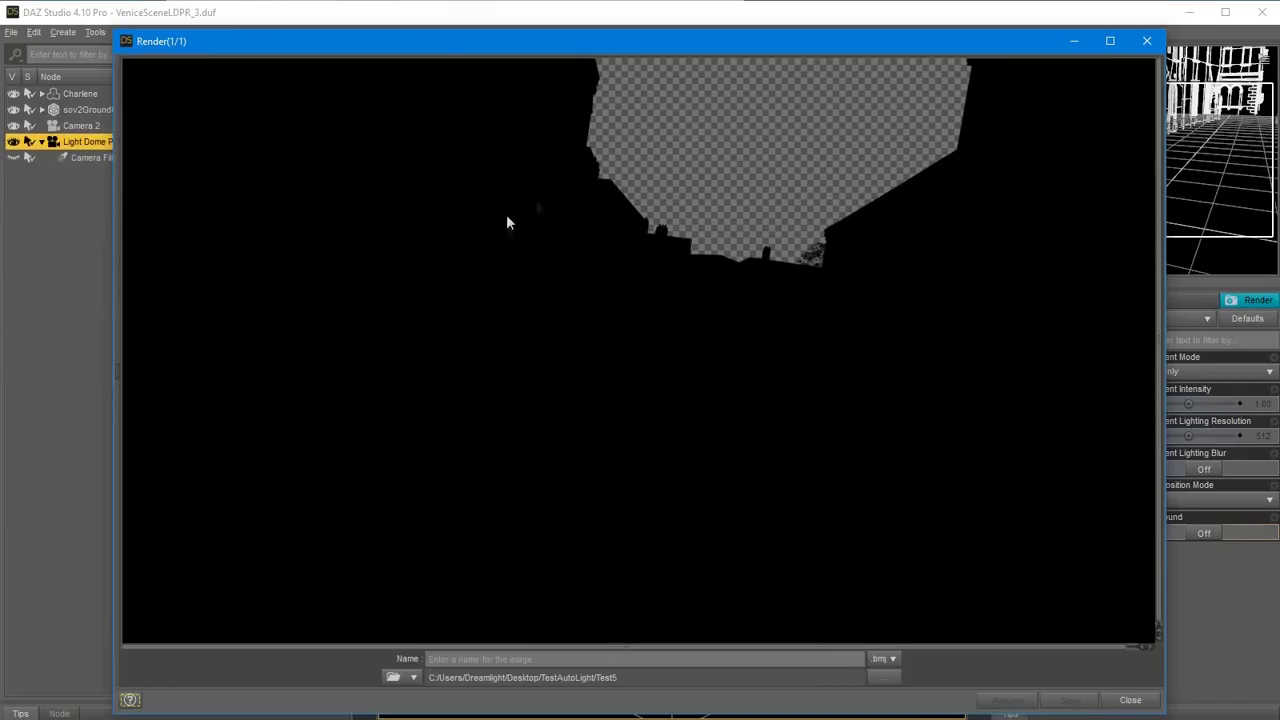
{"action": "left_click_drag", "start_coordinate": [412, 44], "coordinate": [416, 60]}
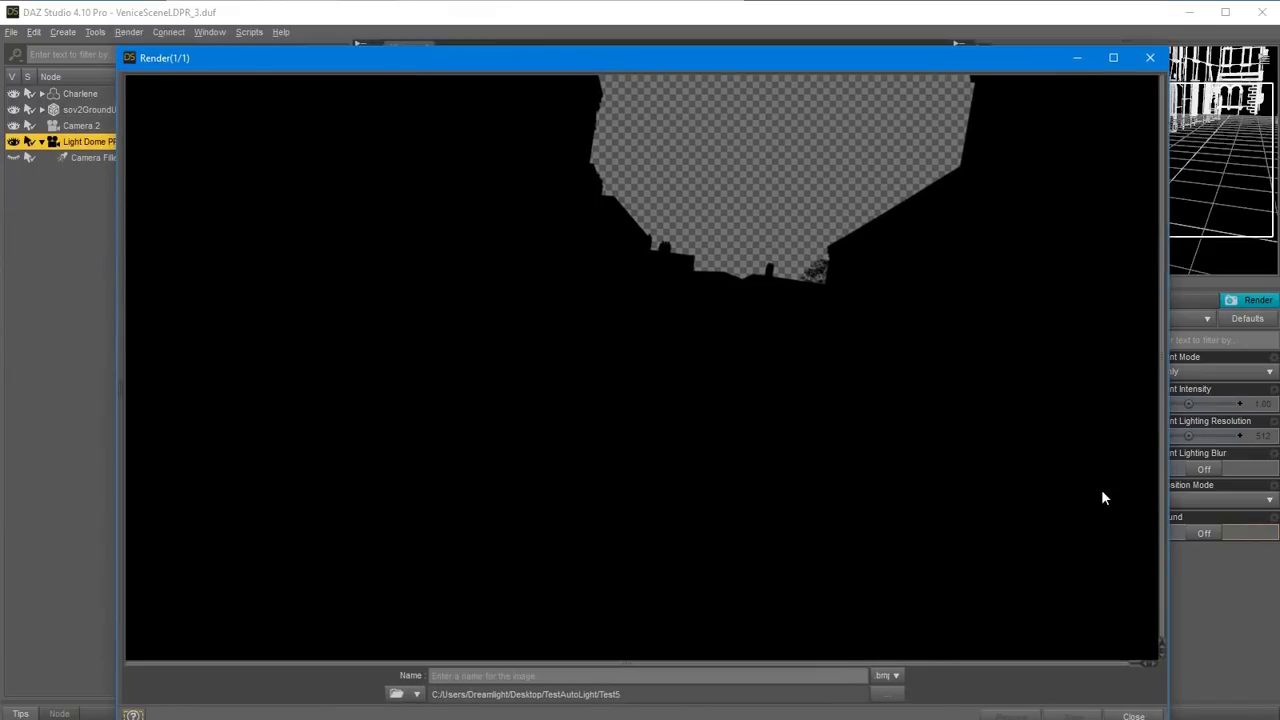
{"action": "left_click", "coordinate": [1122, 704]}
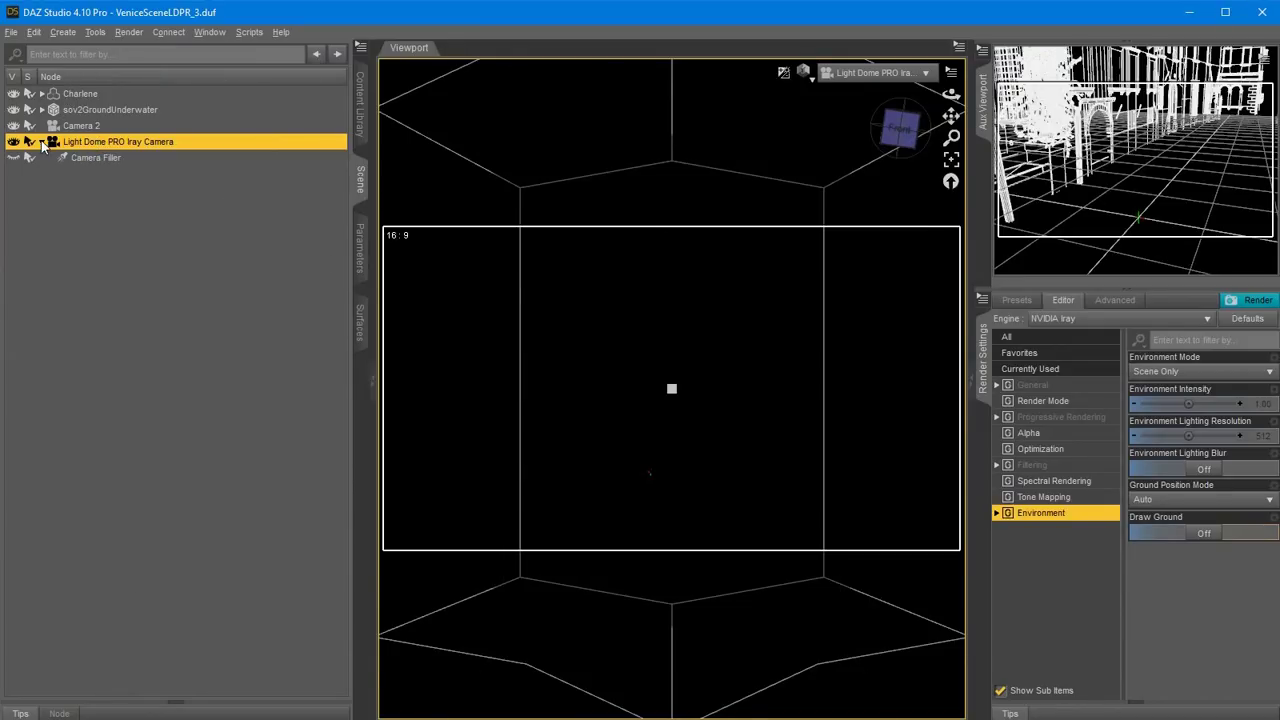
Render the mask with the sov2GroundUnderwater scenery deleted so only the figure is included, and undo the deletion.
{"action": "left_click", "coordinate": [85, 112]}
{"action": "right_click", "coordinate": [85, 115]}
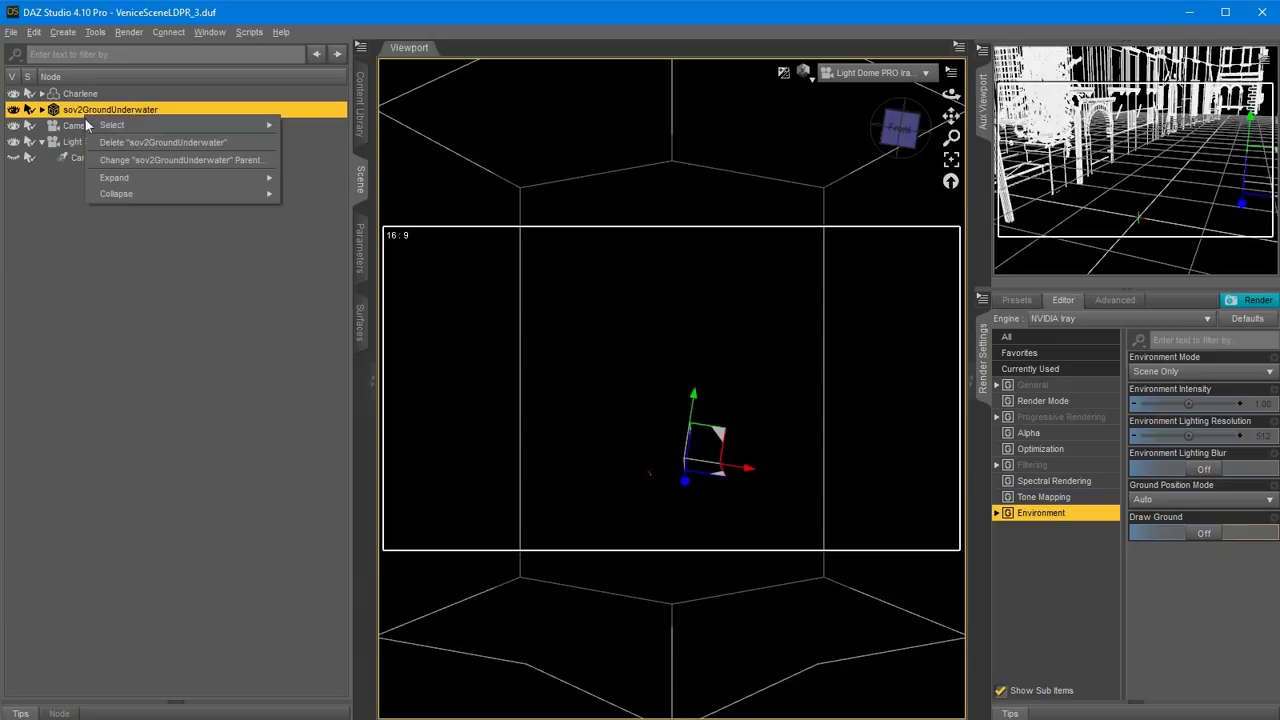
{"action": "left_click", "coordinate": [120, 126]}
{"action": "left_click", "coordinate": [129, 32]}
{"action": "left_click", "coordinate": [140, 51]}
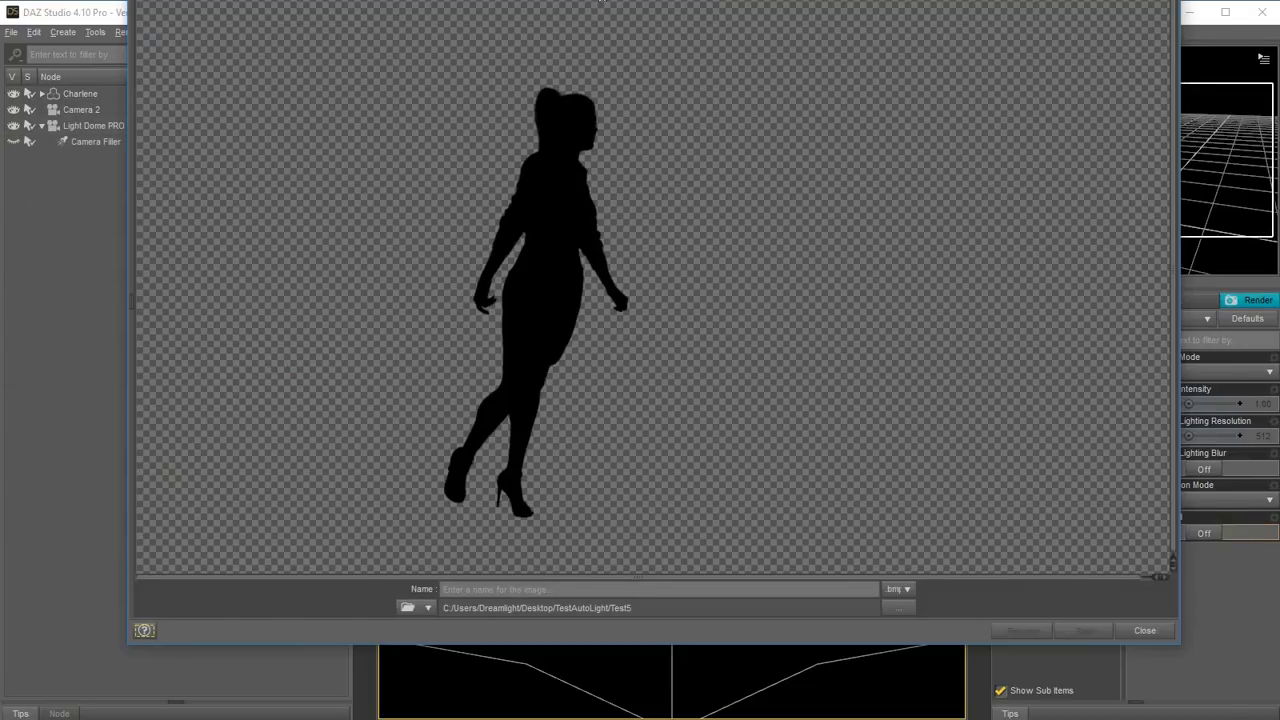
{"action": "left_click_drag", "start_coordinate": [600, 23], "coordinate": [644, 121]}
{"action": "left_click", "coordinate": [1204, 69]}
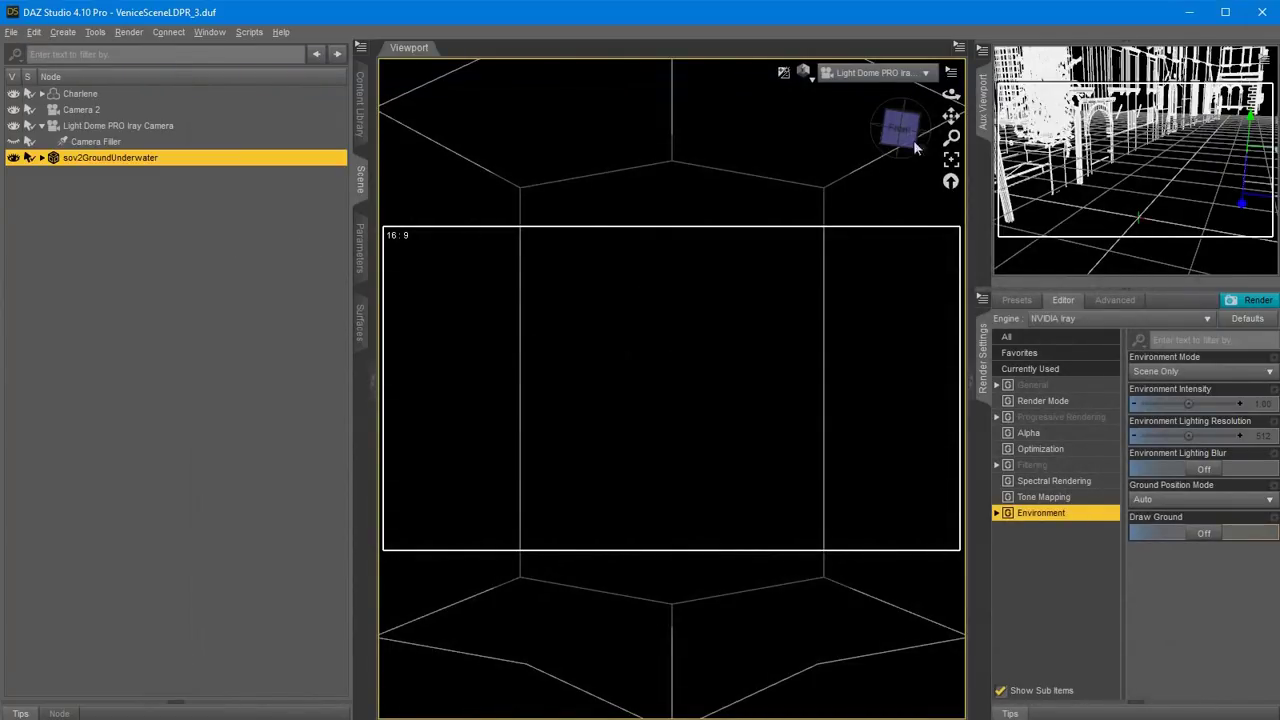
Set the viewport draw style to Hidden Line and activate the Node Selection tool.
{"action": "left_click", "coordinate": [810, 82]}
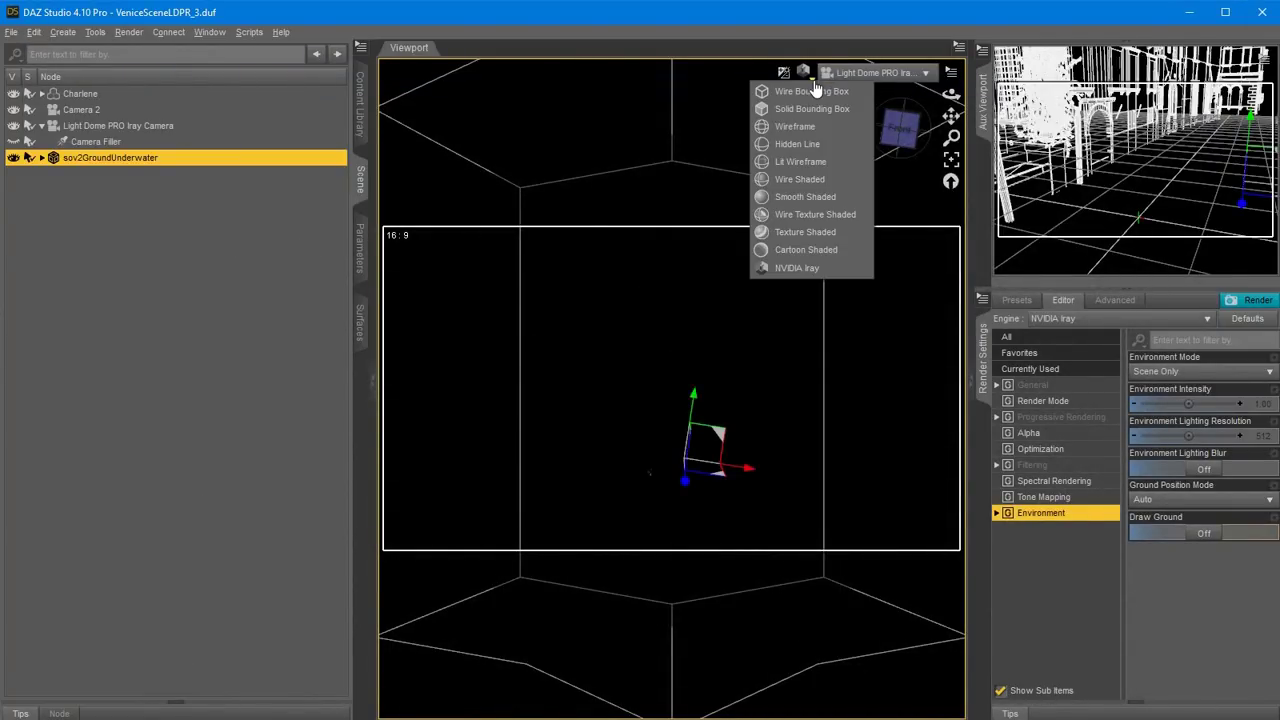
{"action": "left_click", "coordinate": [796, 145]}
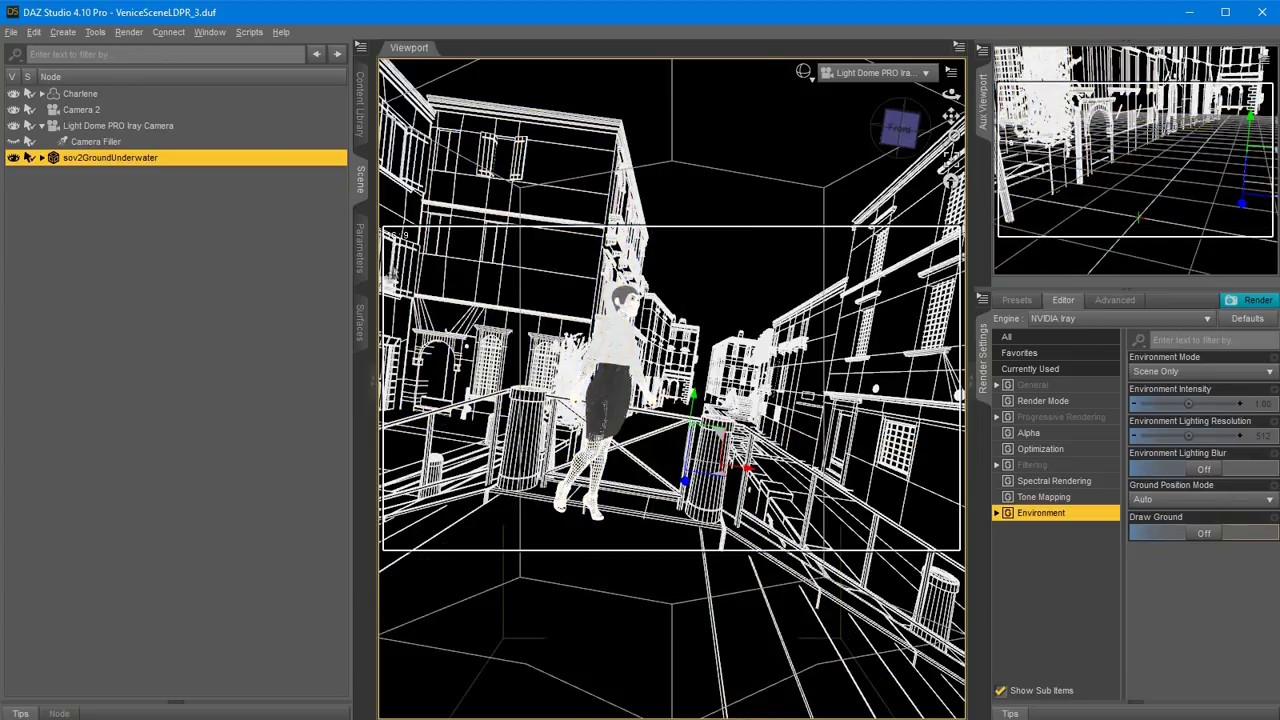
{"action": "left_click", "coordinate": [95, 32]}
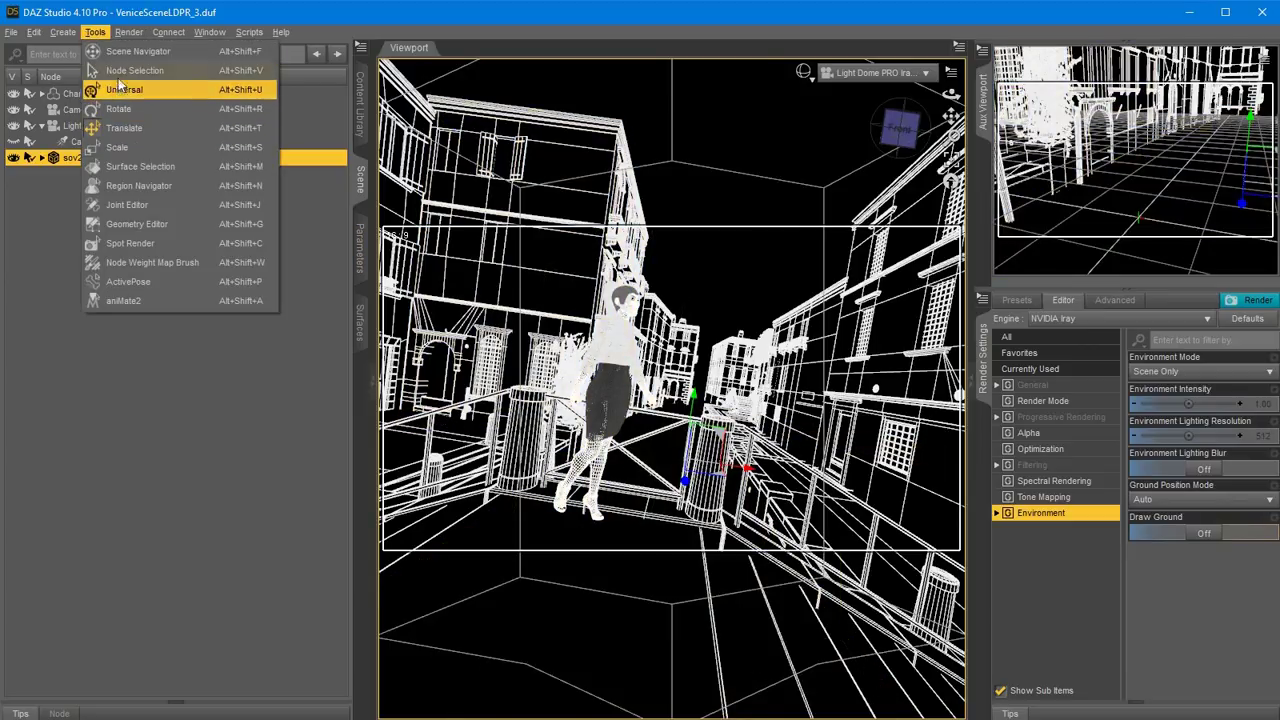
{"action": "left_click", "coordinate": [134, 70]}
Select the bridge in the viewport and unparent sov2Bridge01 from the sov2GroundUnderwater group.
{"action": "left_click", "coordinate": [522, 446]}
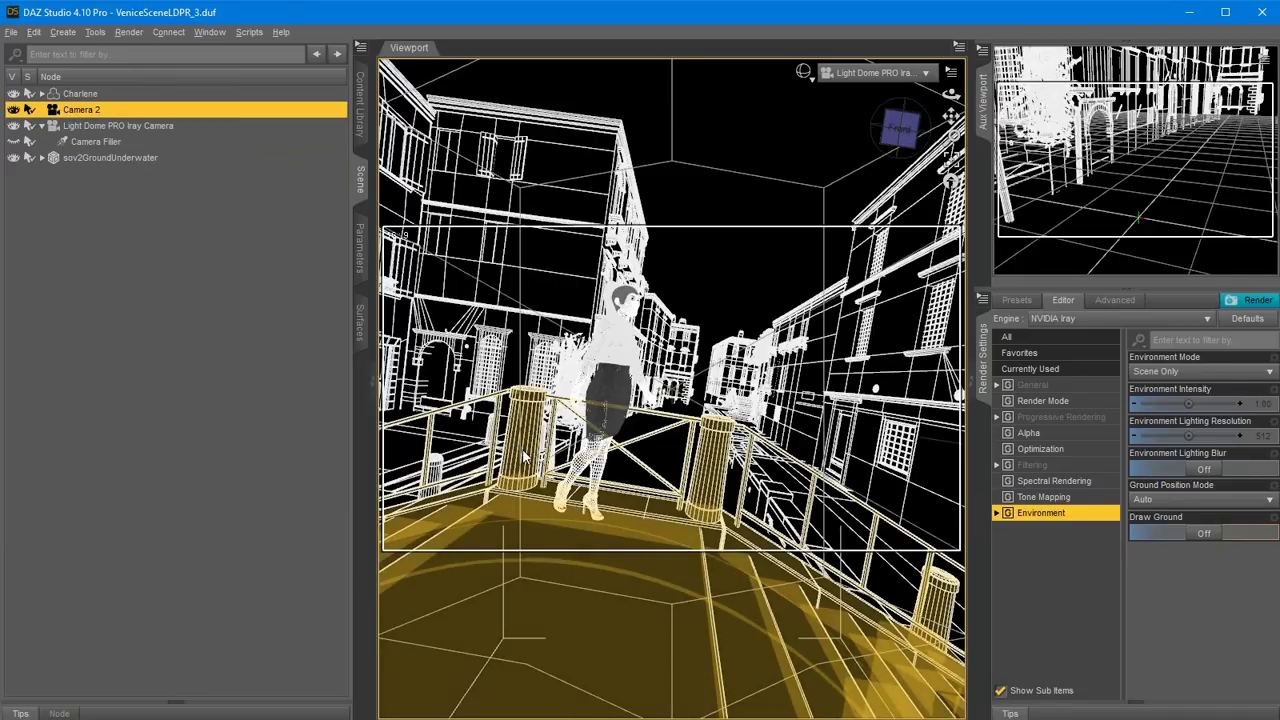
{"action": "left_click", "coordinate": [523, 457]}
{"action": "scroll", "coordinate": [183, 549], "scroll_direction": "down", "scroll_amount": 1}
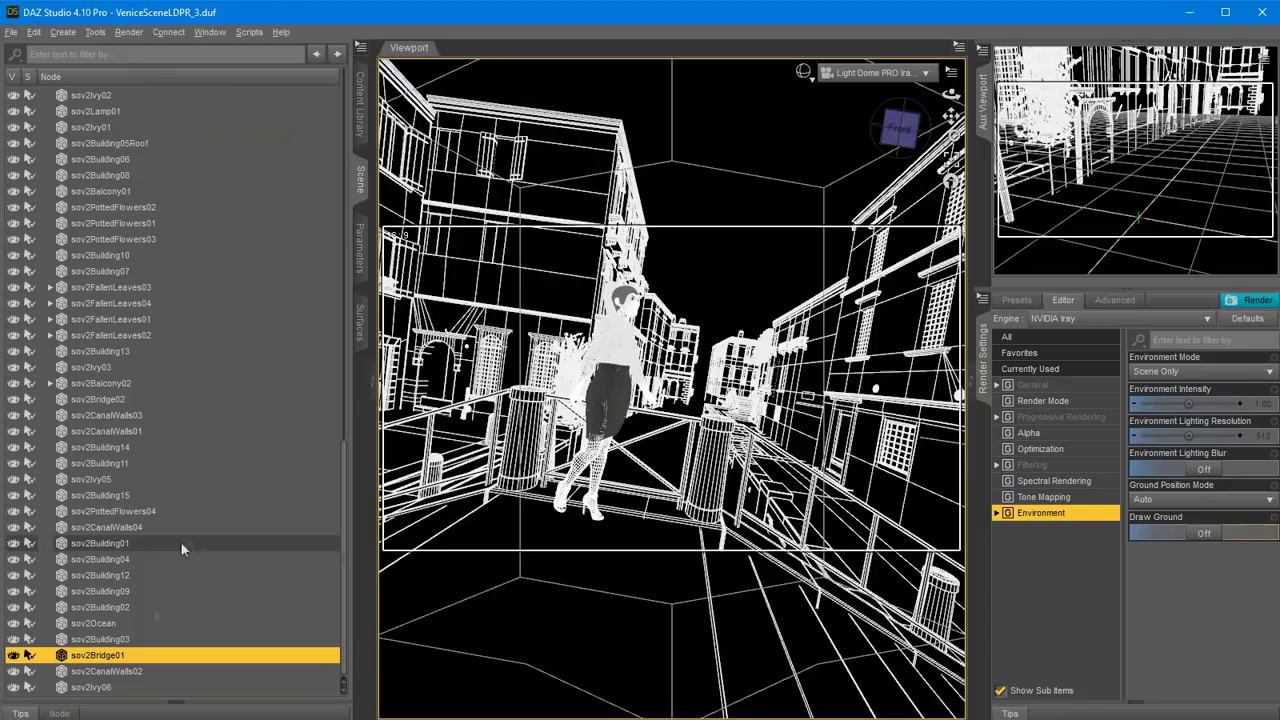
{"action": "right_click", "coordinate": [101, 660]}
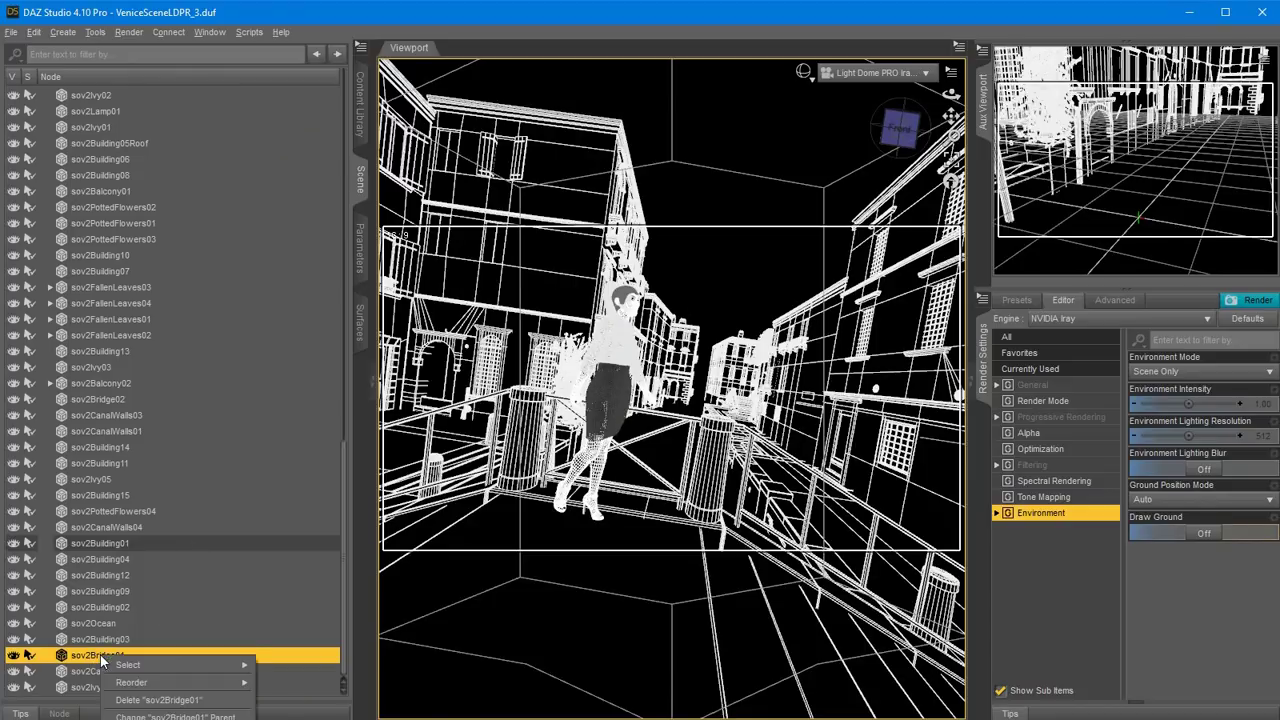
{"action": "left_click", "coordinate": [150, 705]}
Delete sov2GroundUnderwater, render the mask of only the figure and bridge, and close the render without saving.
{"action": "scroll", "coordinate": [100, 277], "scroll_direction": "up", "scroll_amount": 20}
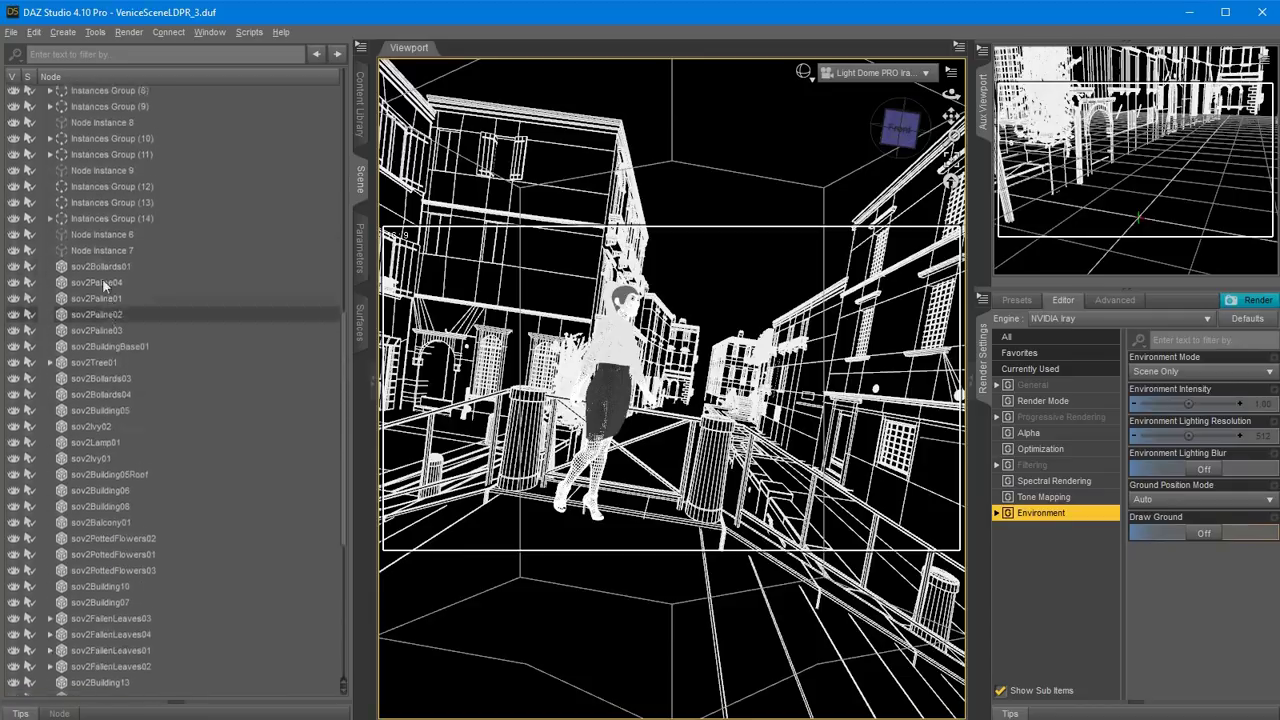
{"action": "right_click", "coordinate": [88, 158]}
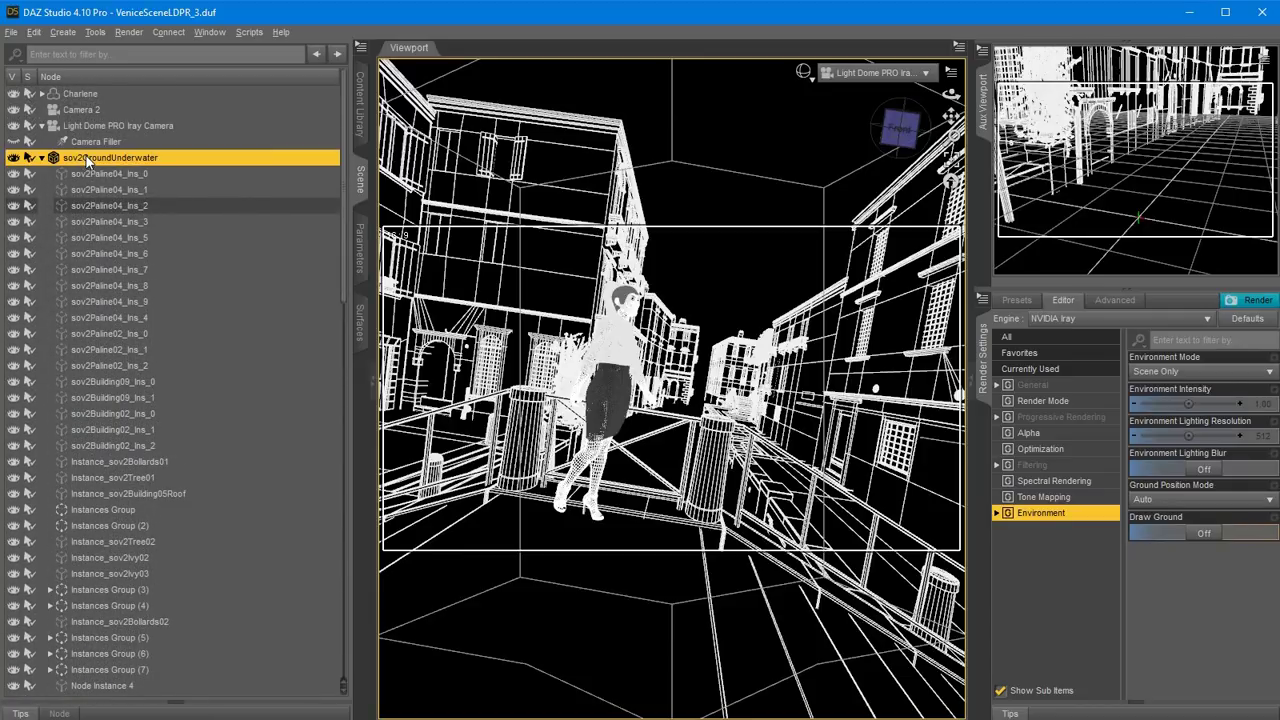
{"action": "left_click", "coordinate": [150, 183]}
{"action": "left_click", "coordinate": [128, 32]}
{"action": "left_click", "coordinate": [138, 58]}
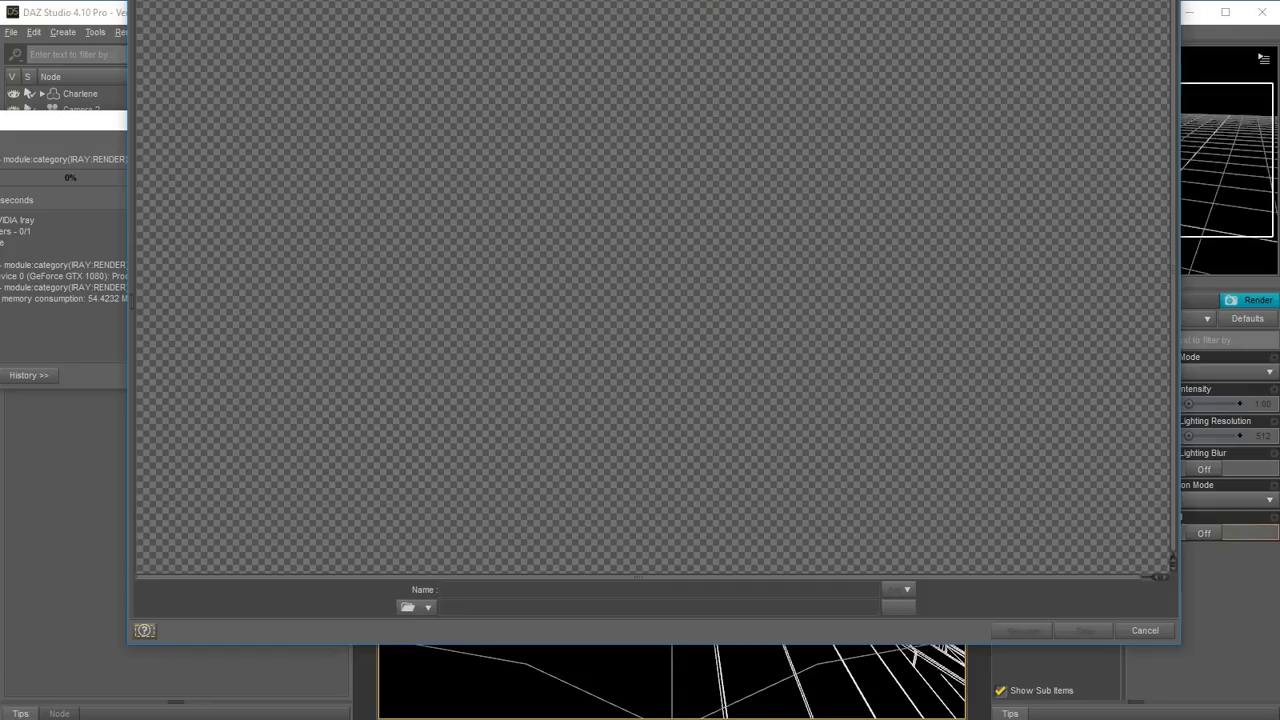
{"action": "left_click_drag", "start_coordinate": [506, 2], "coordinate": [510, 22]}
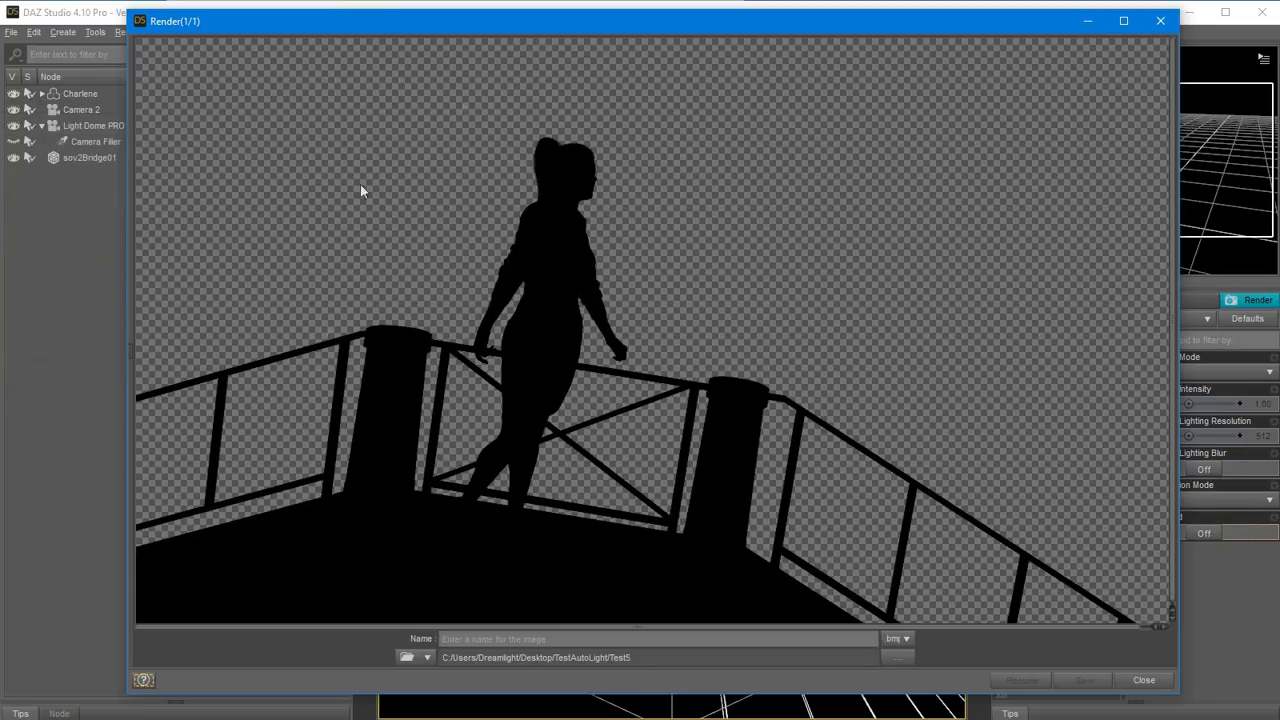
{"action": "left_click", "coordinate": [1144, 680]}
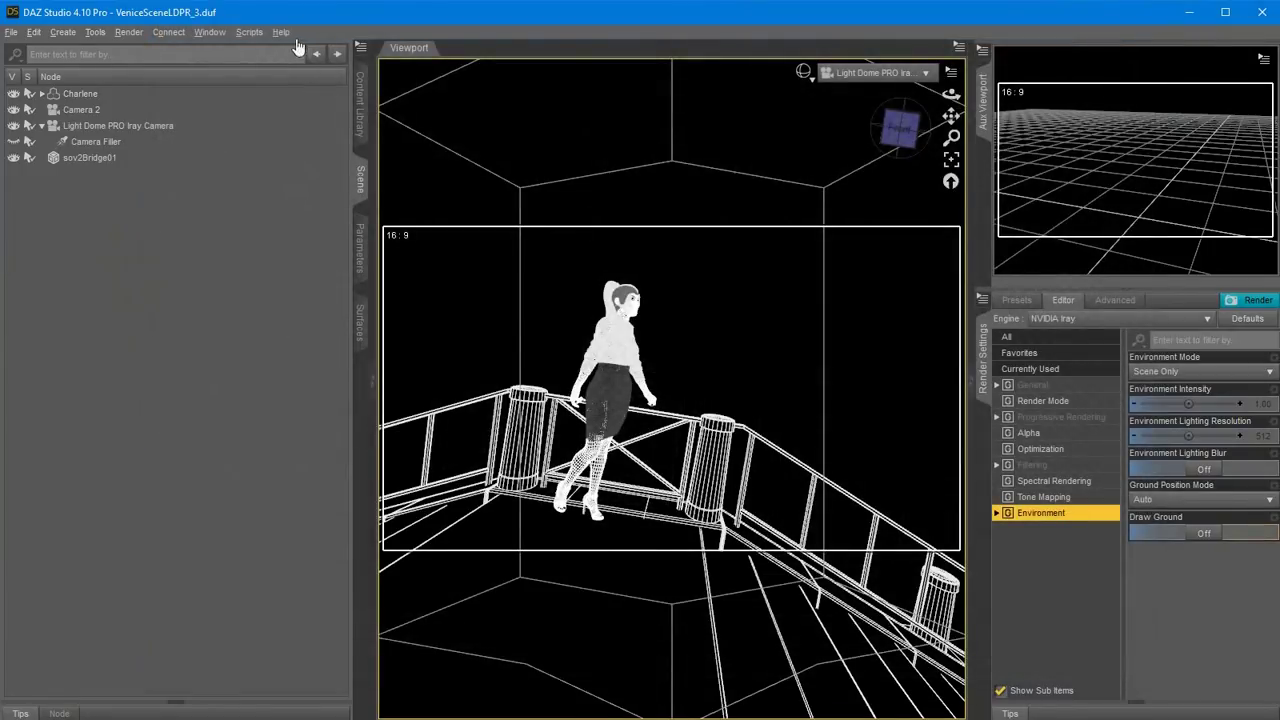
Undo the deletion of sov2GroundUnderwater and show the scene's node list.
{"action": "left_click", "coordinate": [360, 105]}
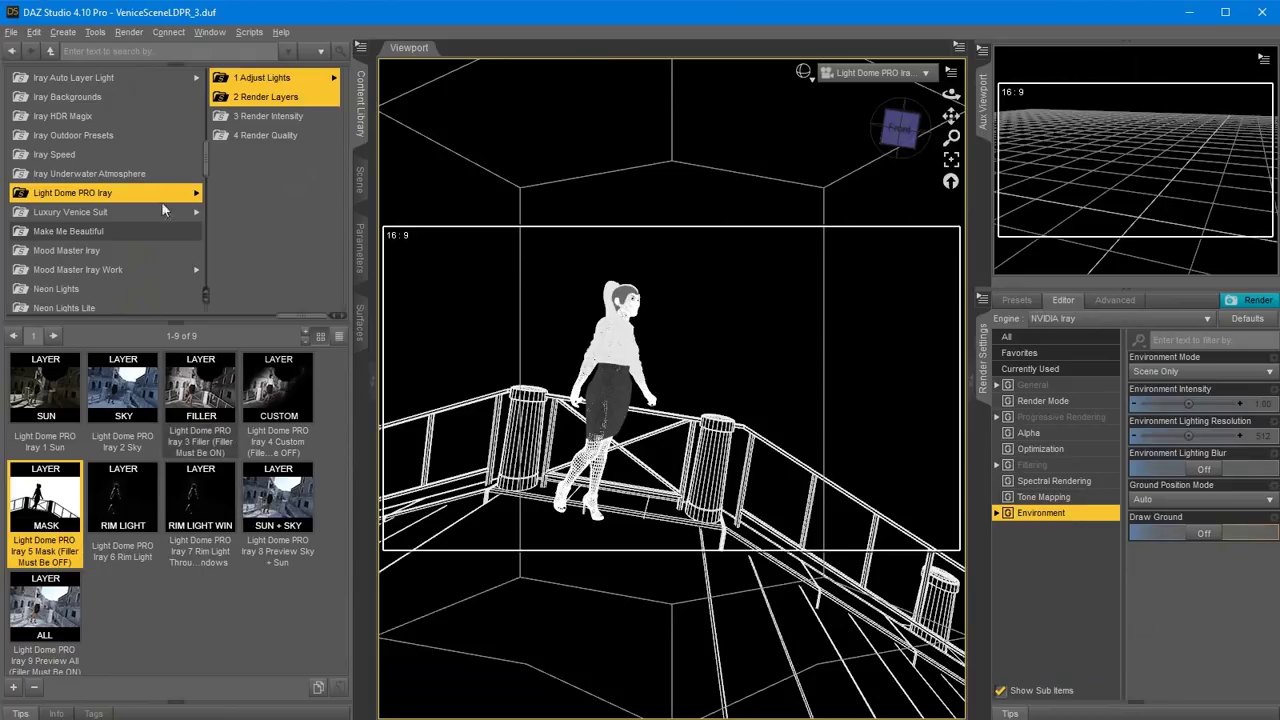
{"action": "left_click", "coordinate": [33, 32]}
{"action": "left_click", "coordinate": [33, 32]}
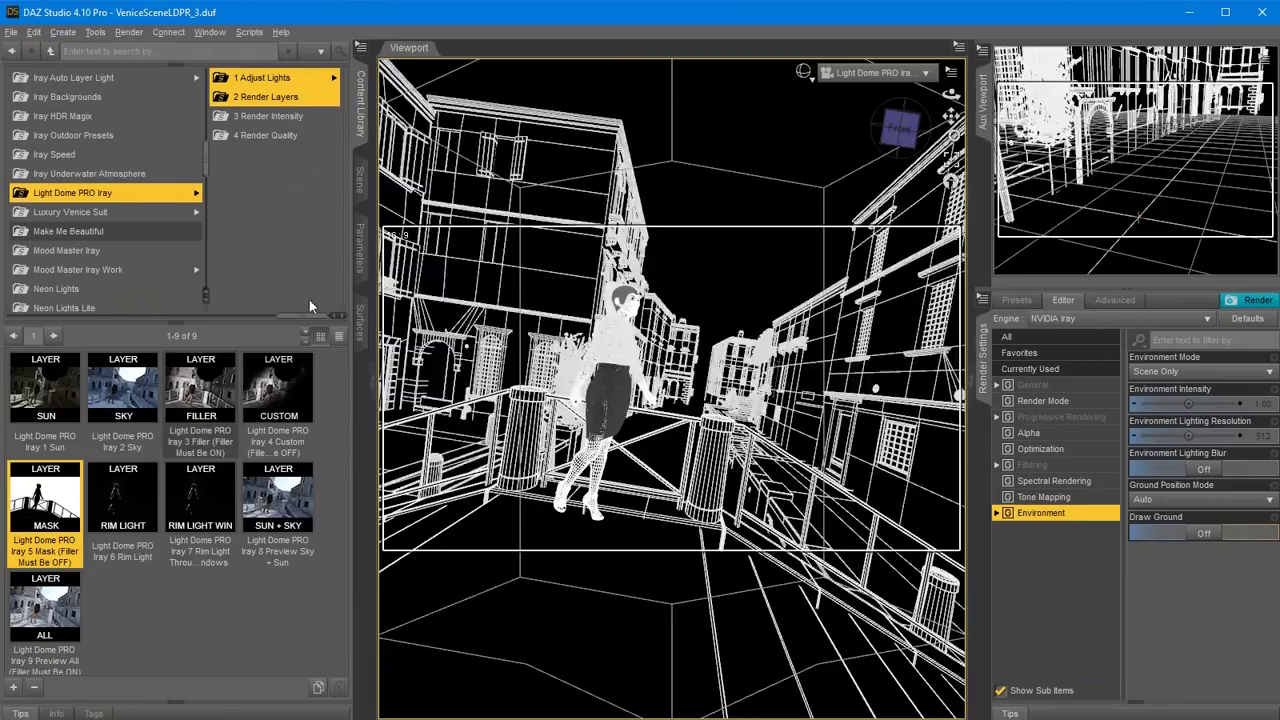
{"action": "left_click", "coordinate": [361, 182]}
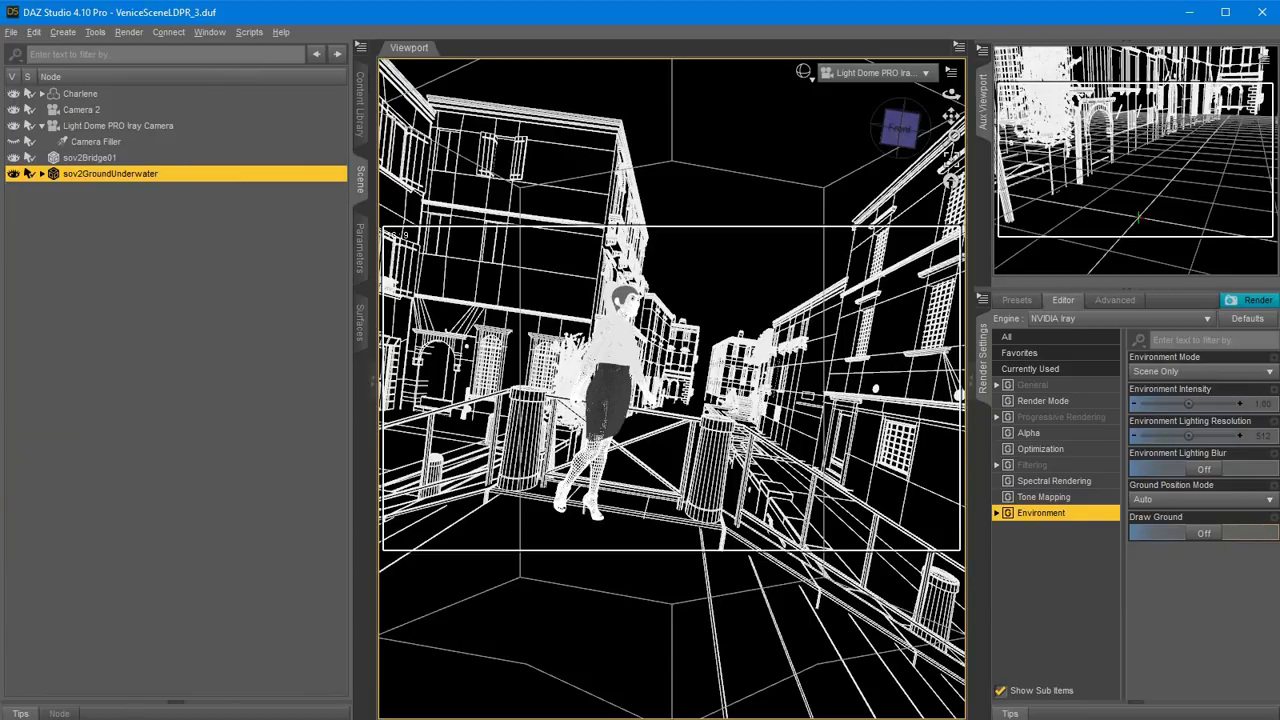
Switch to File Explorer, view the Pop2_LightDomePROIray image from the Pops folder, and return to DAZ Studio.
{"action": "left_click", "coordinate": [55, 719]}
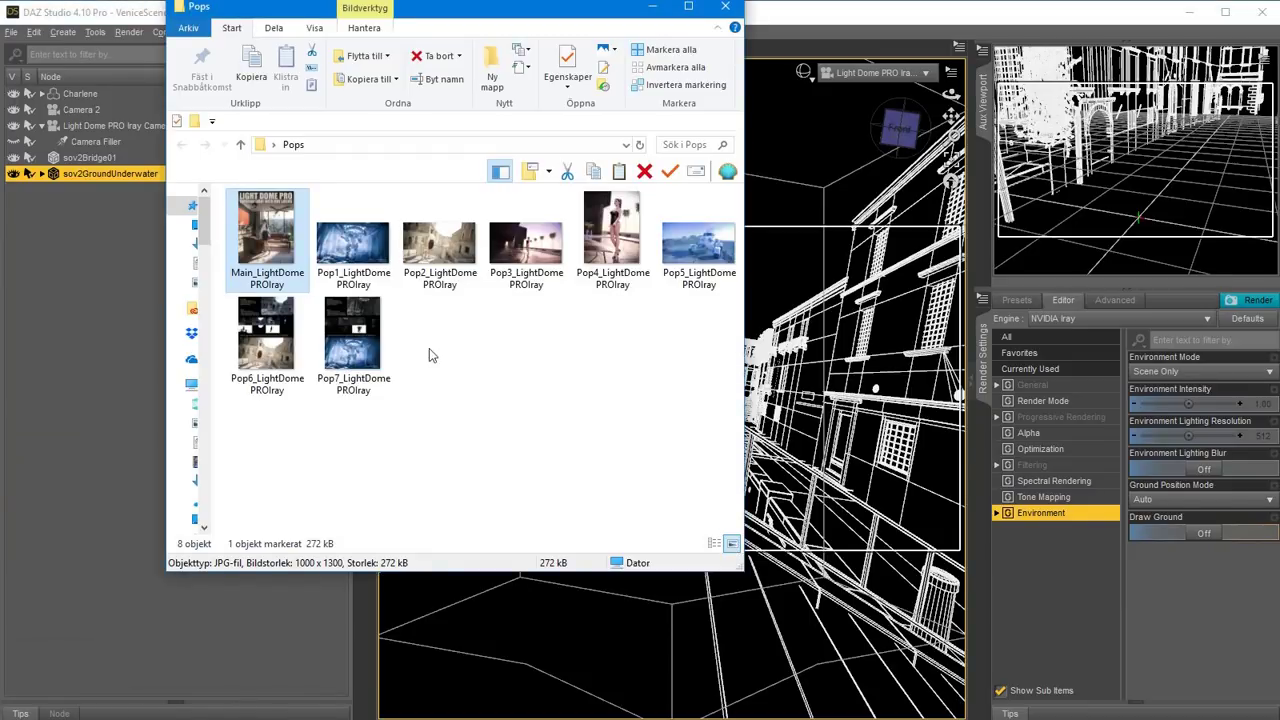
{"action": "left_click", "coordinate": [432, 236]}
{"action": "double_click", "coordinate": [432, 236]}
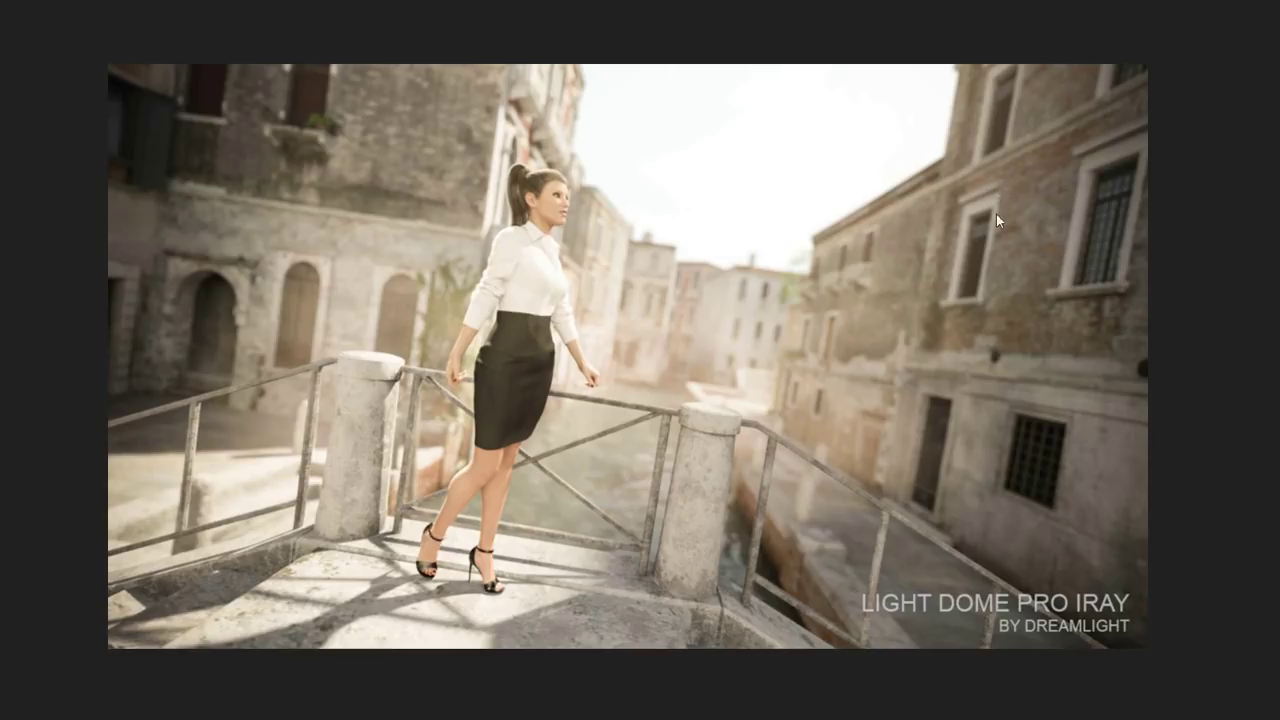
{"action": "key", "text": "Escape"}
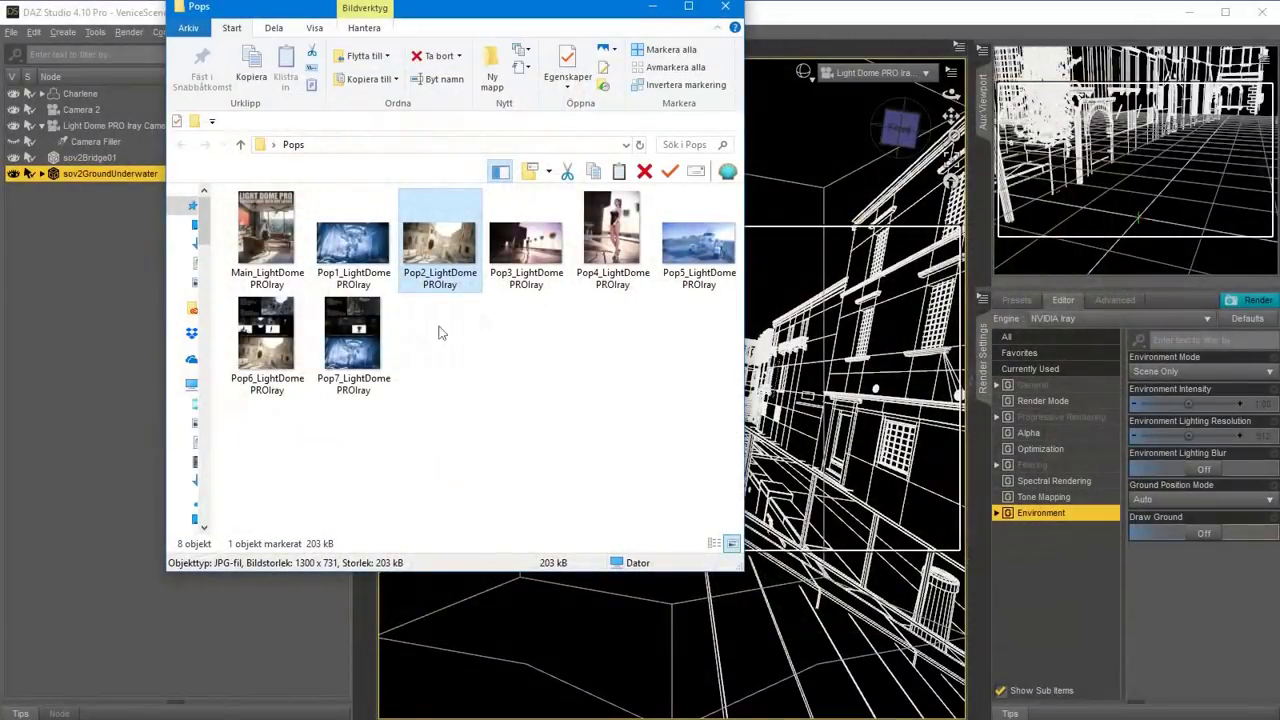
{"action": "left_click", "coordinate": [655, 8]}
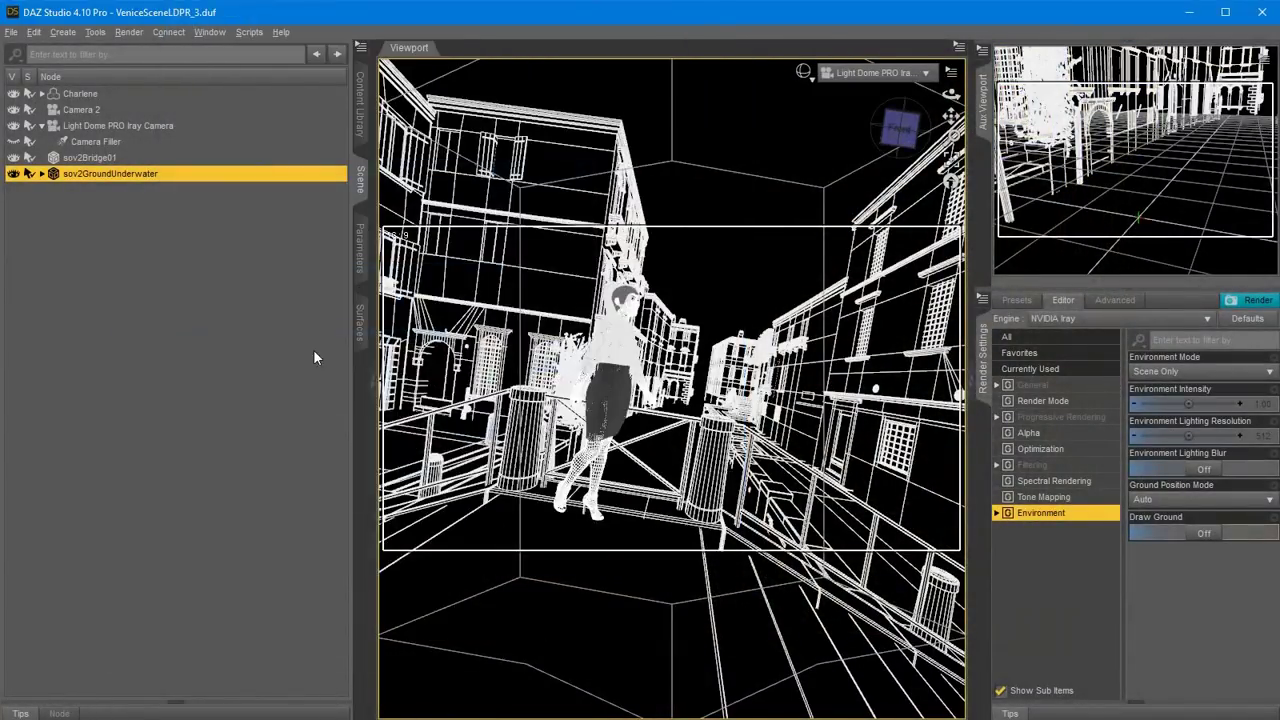
Apply the Light Dome PRO Iray 6 Rim Light render layer and set the viewport to NVIDIA Iray preview.
{"action": "left_click", "coordinate": [362, 105]}
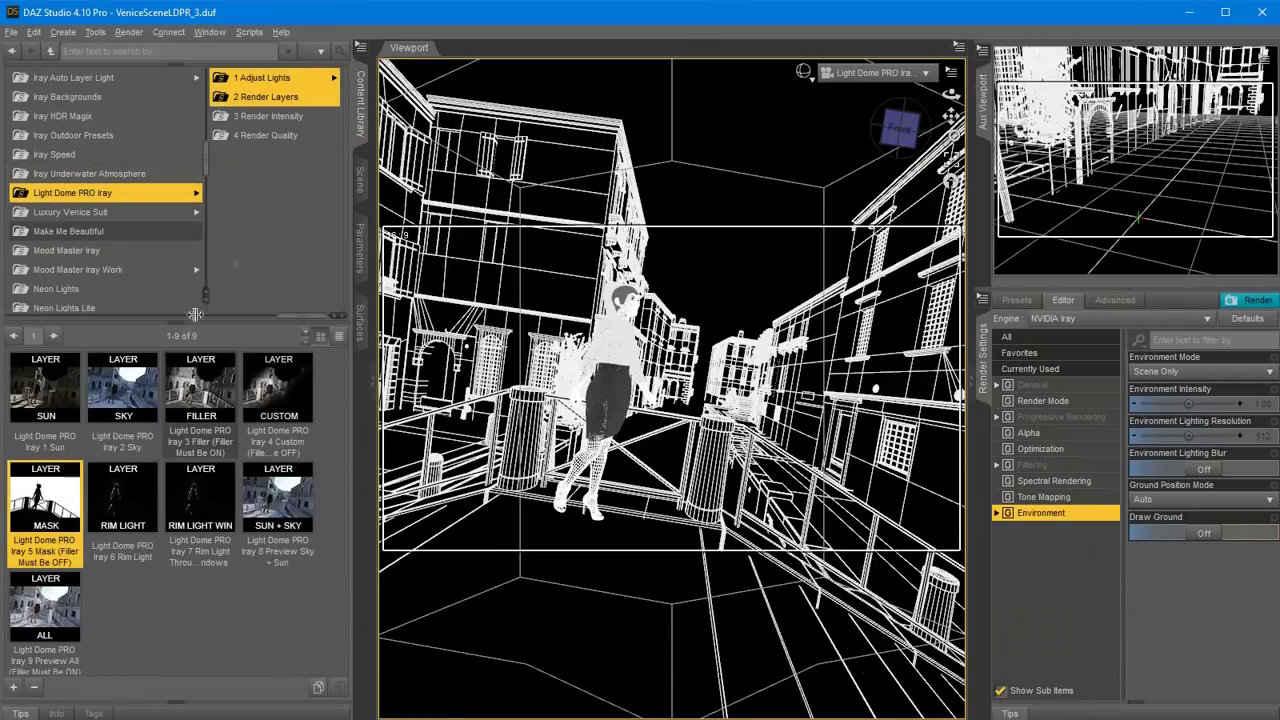
{"action": "double_click", "coordinate": [122, 500]}
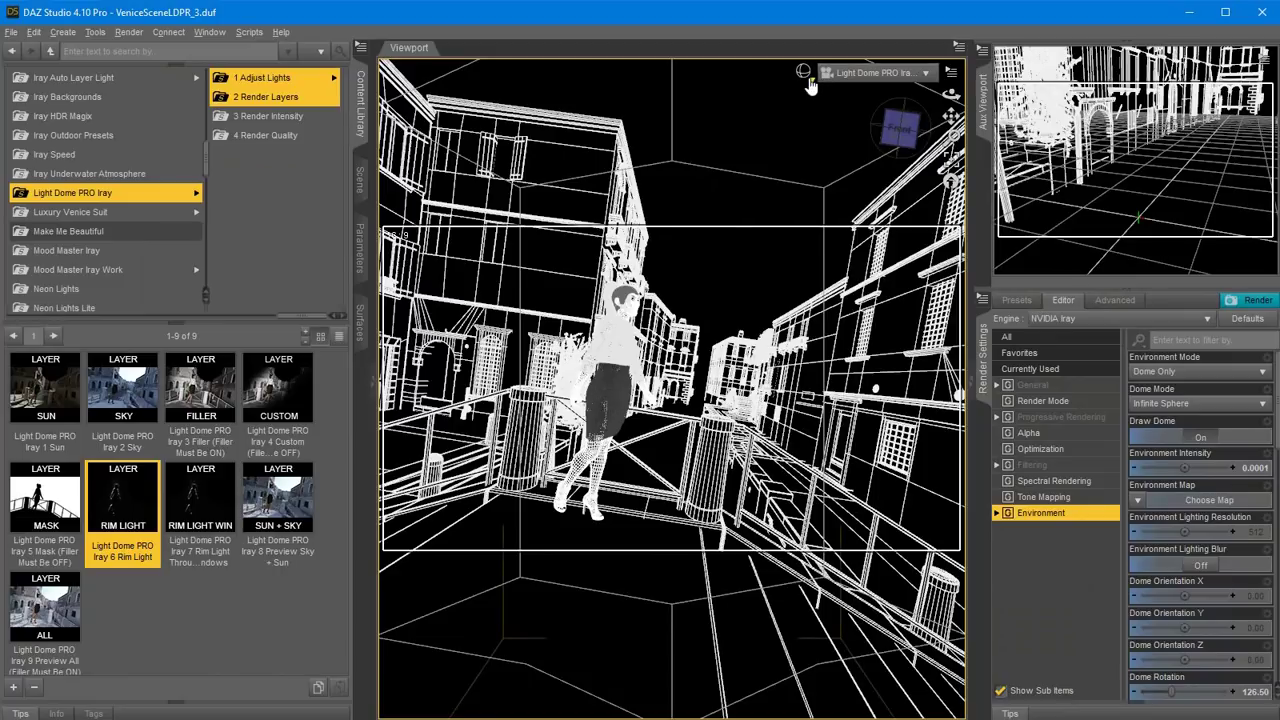
{"action": "left_click", "coordinate": [804, 74]}
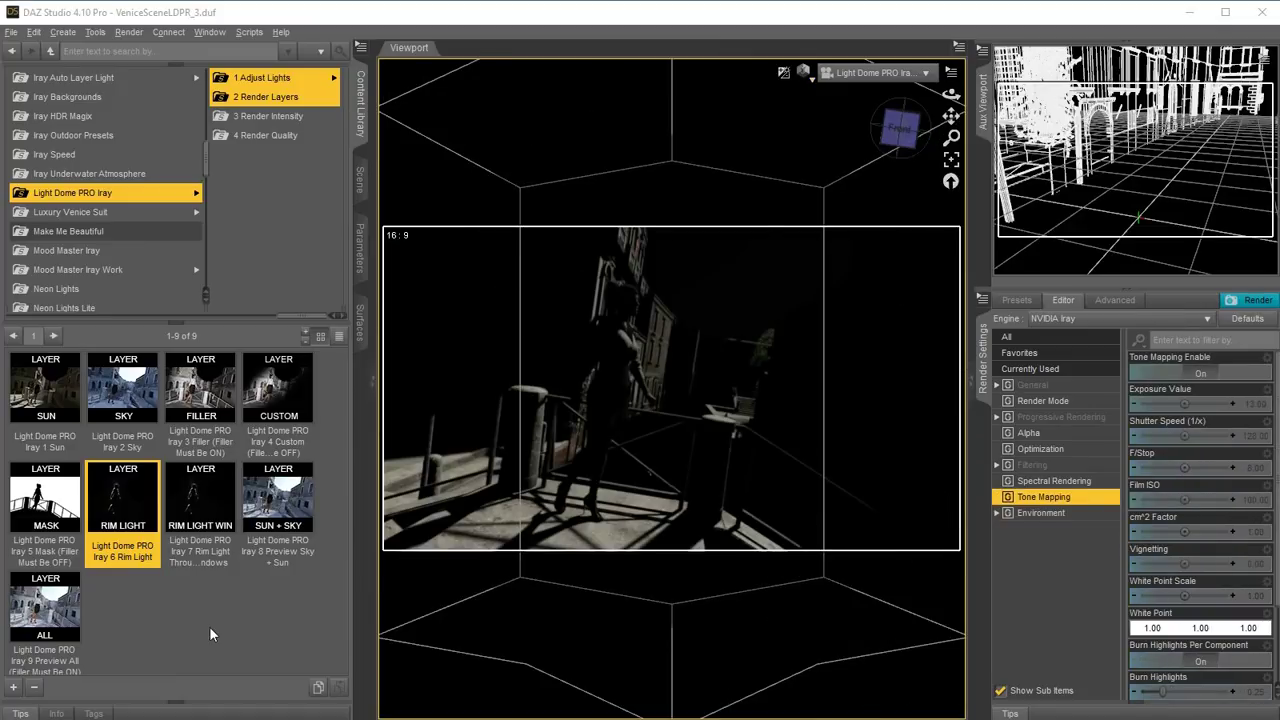
Delete sov2Bridge01 and sov2GroundUnderwater together so only the figure remains in the scene.
{"action": "left_click", "coordinate": [362, 182]}
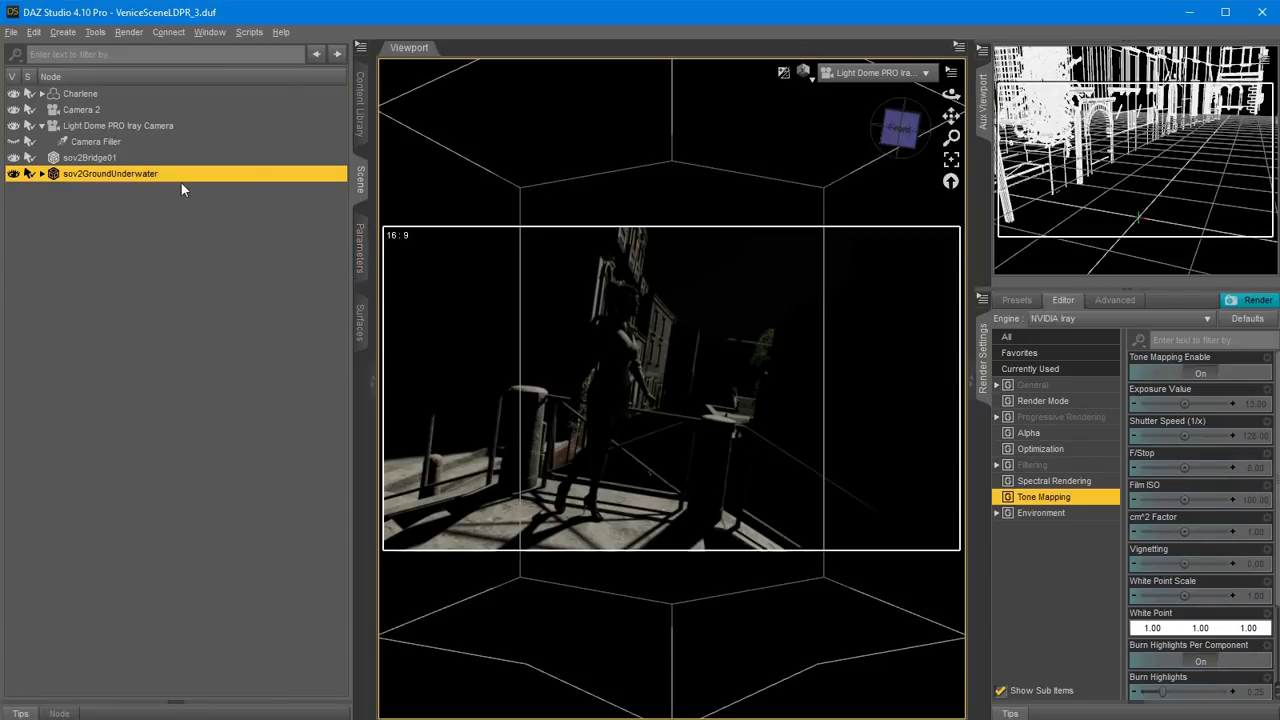
{"action": "left_click", "coordinate": [84, 160]}
{"action": "left_click", "coordinate": [81, 173], "text": "shift"}
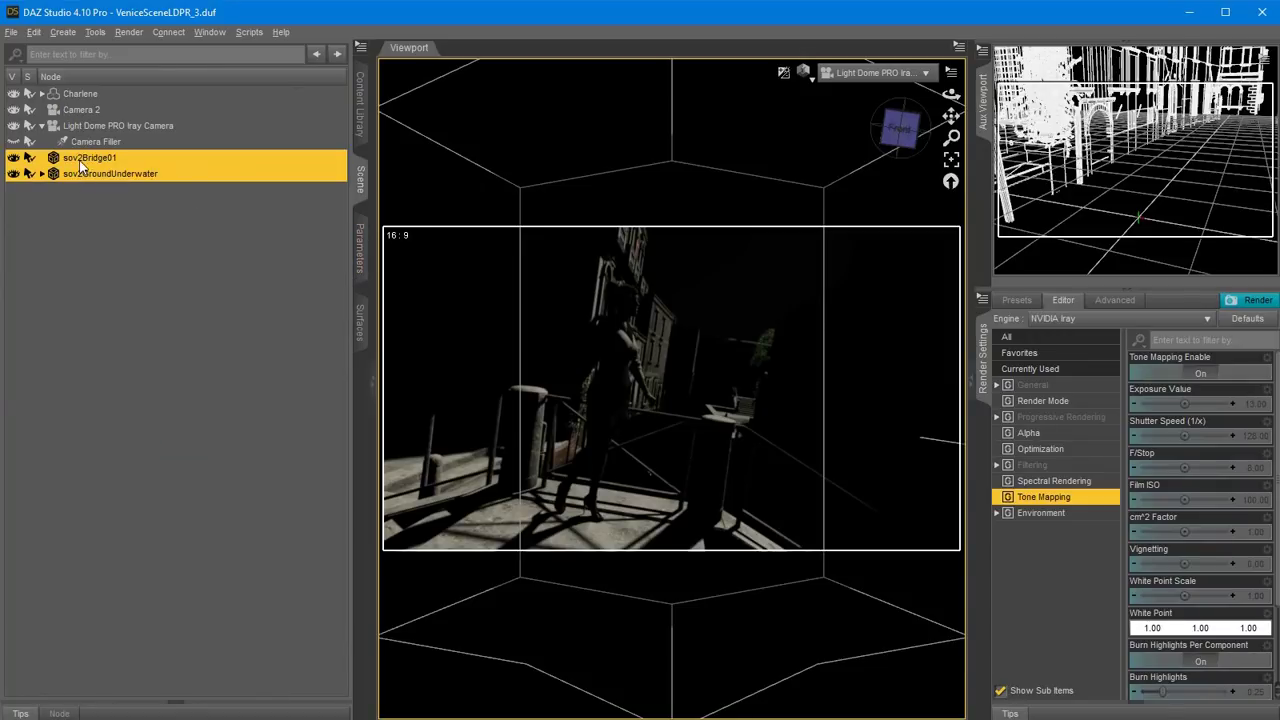
{"action": "right_click", "coordinate": [81, 173]}
{"action": "left_click", "coordinate": [100, 191]}
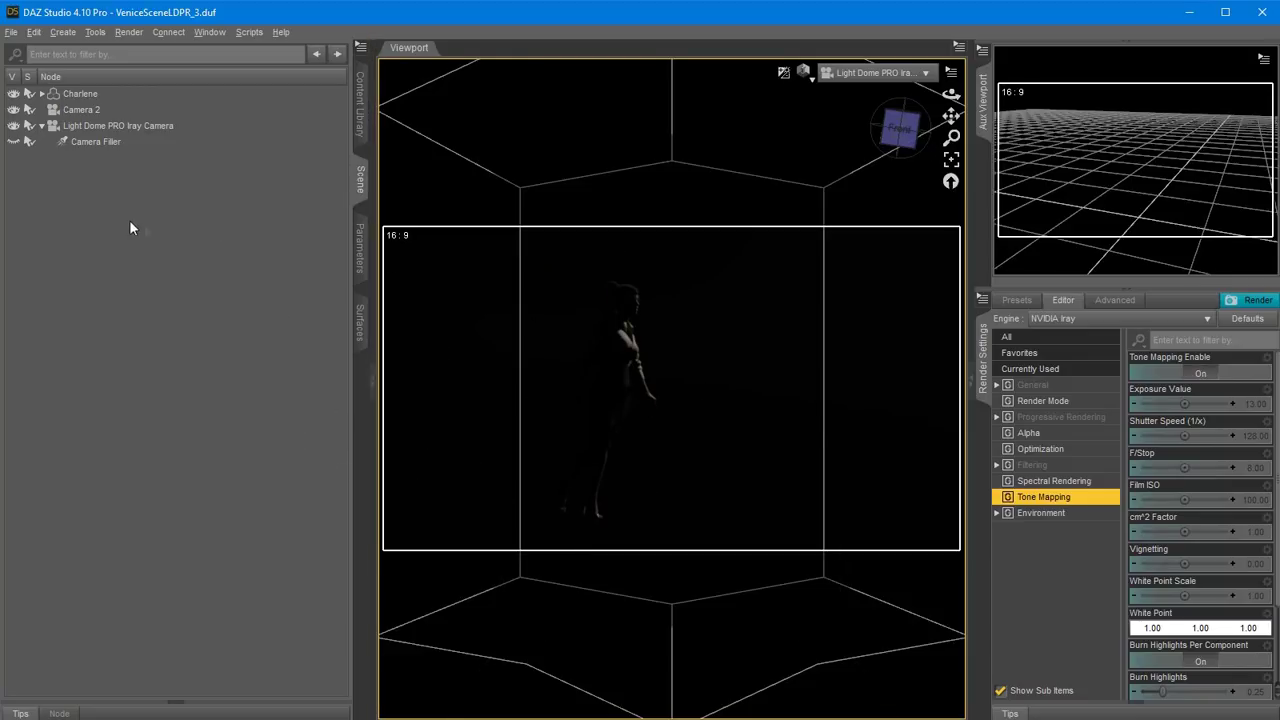
Raise the render intensity with the Light Dome PRO presets Int_200 and Int_300, ending with Int_400.
{"action": "left_click", "coordinate": [362, 115]}
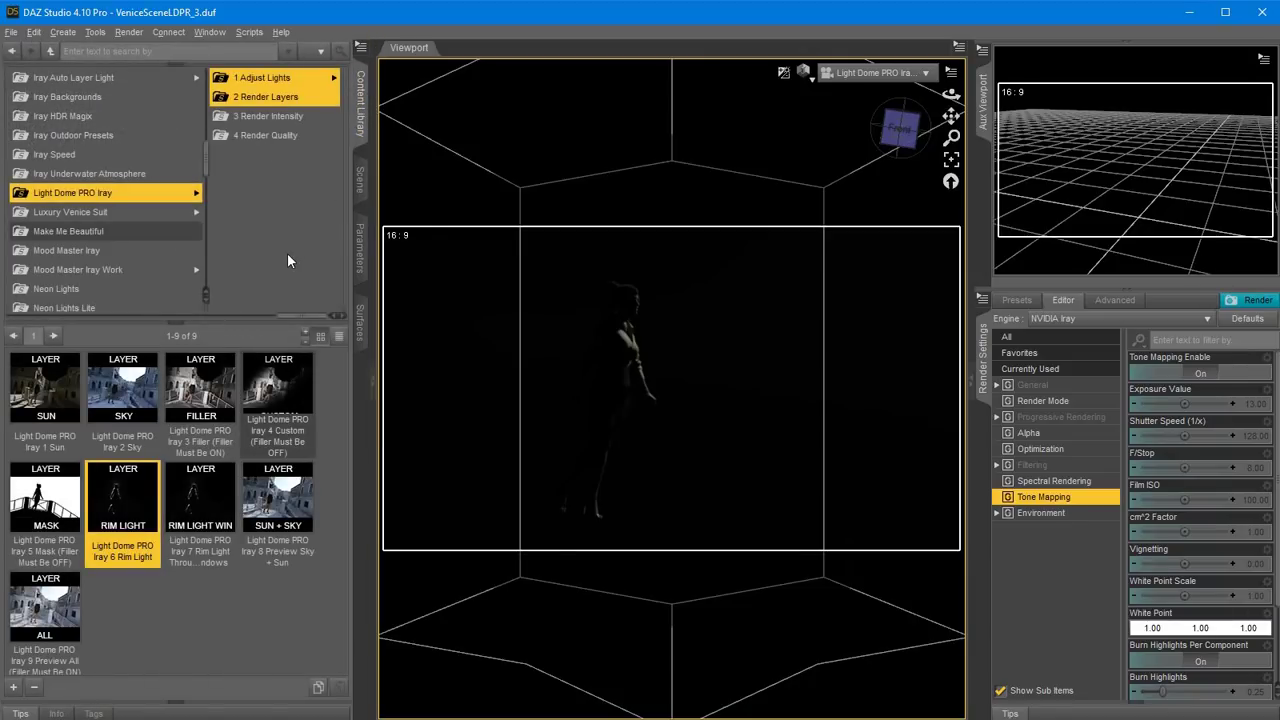
{"action": "left_click", "coordinate": [264, 115]}
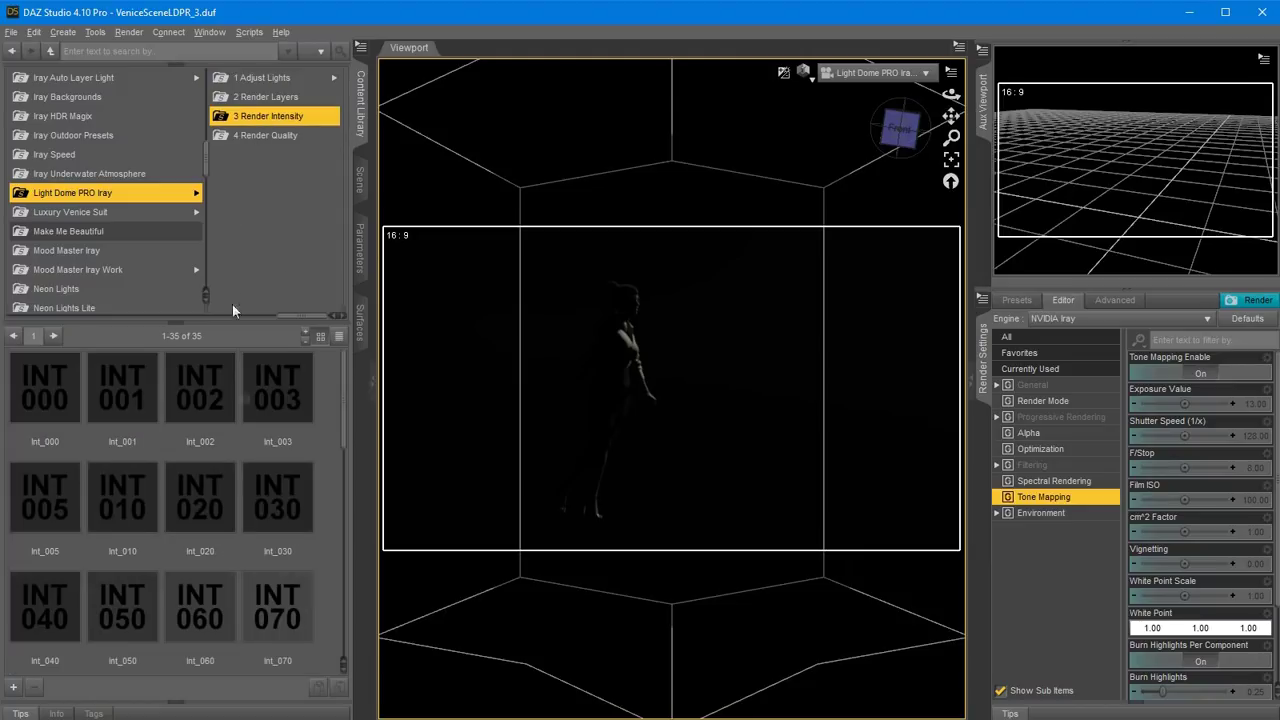
{"action": "scroll", "coordinate": [220, 442], "scroll_direction": "down", "scroll_amount": 5}
{"action": "scroll", "coordinate": [230, 515], "scroll_direction": "up", "scroll_amount": 3}
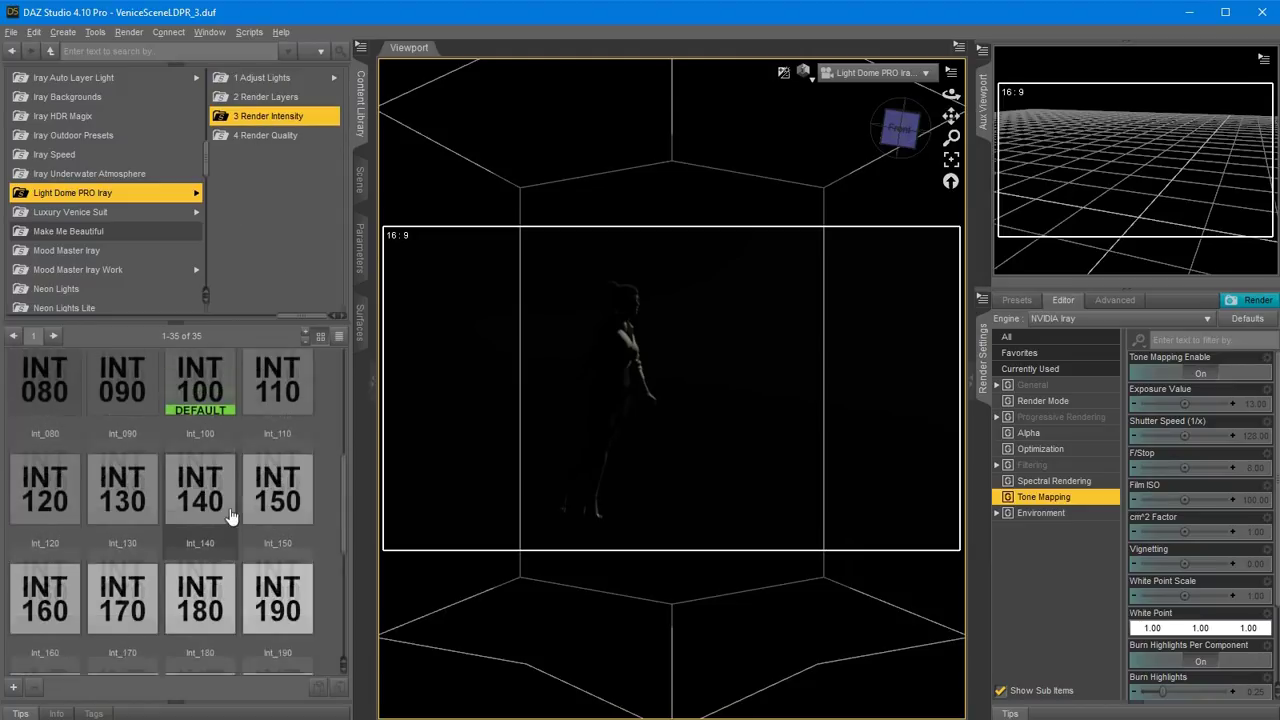
{"action": "scroll", "coordinate": [230, 515], "scroll_direction": "up", "scroll_amount": 1}
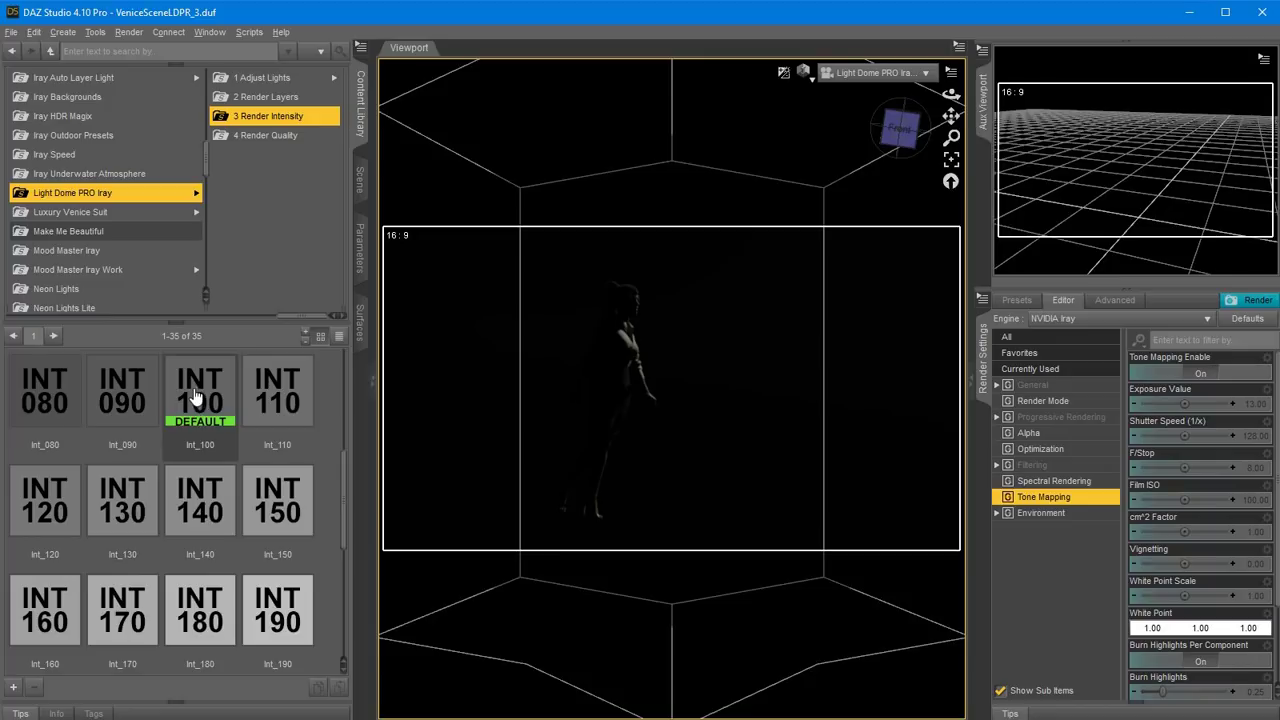
{"action": "scroll", "coordinate": [196, 397], "scroll_direction": "down", "scroll_amount": 5}
{"action": "left_click", "coordinate": [37, 397]}
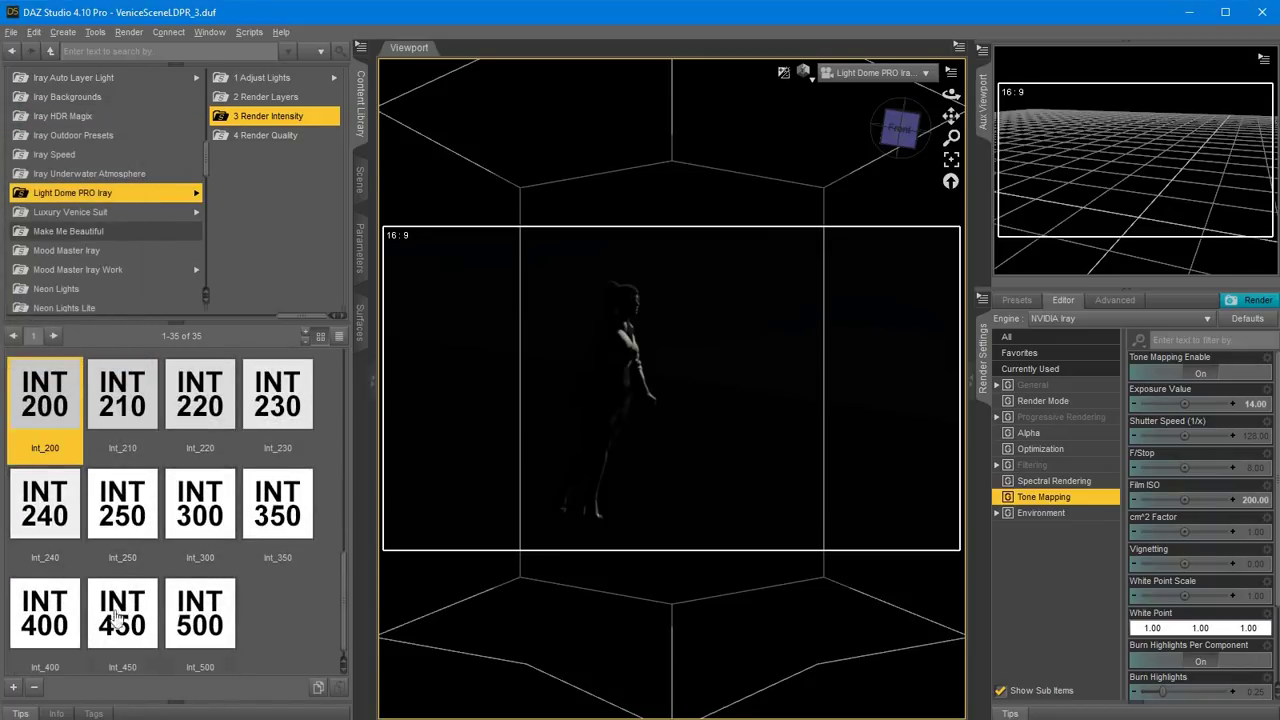
{"action": "left_click", "coordinate": [200, 505]}
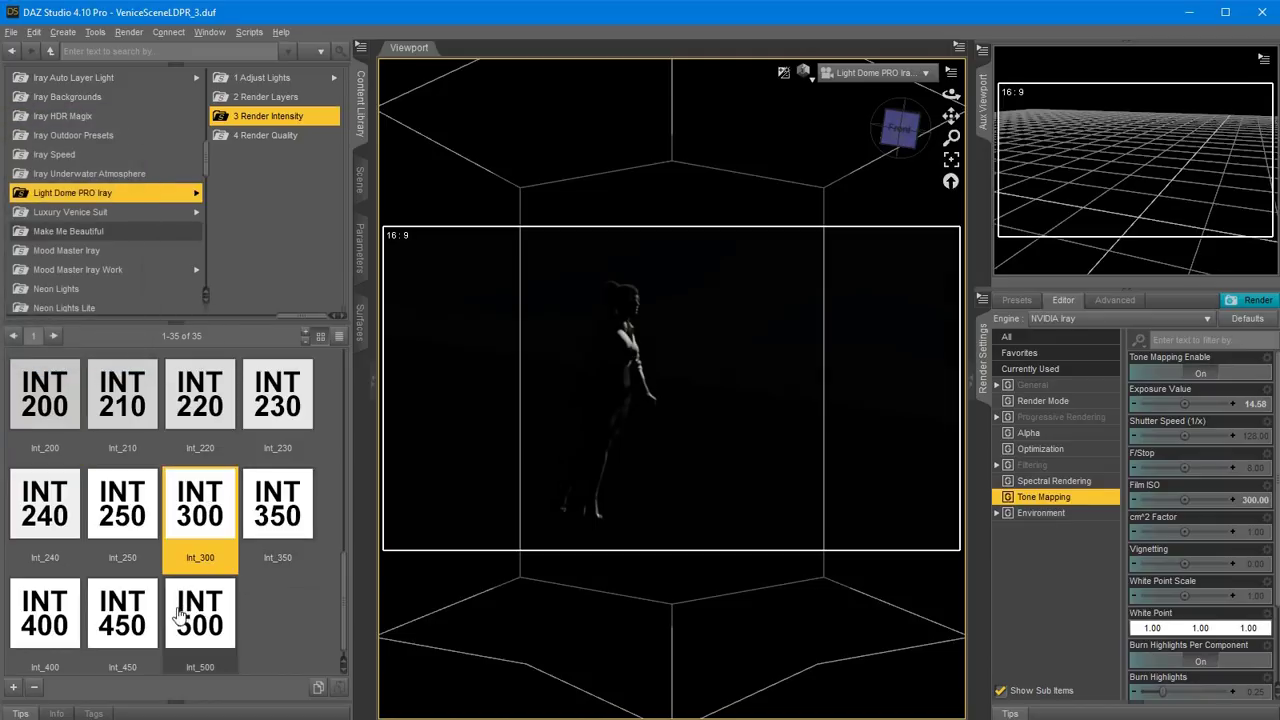
{"action": "left_click", "coordinate": [44, 612]}
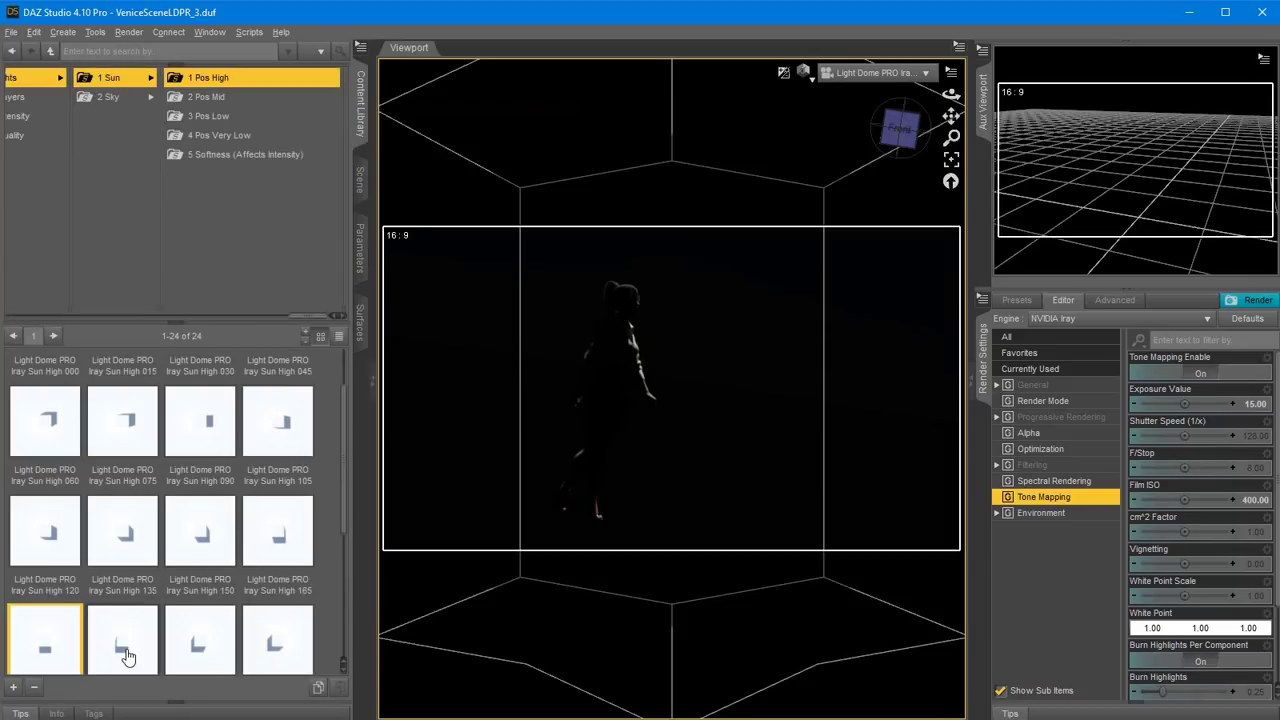
Try several high sun positions for the rim light, including Sun High 165 and 150, ending with Sun High 135.
{"action": "double_click", "coordinate": [126, 653]}
{"action": "double_click", "coordinate": [201, 642]}
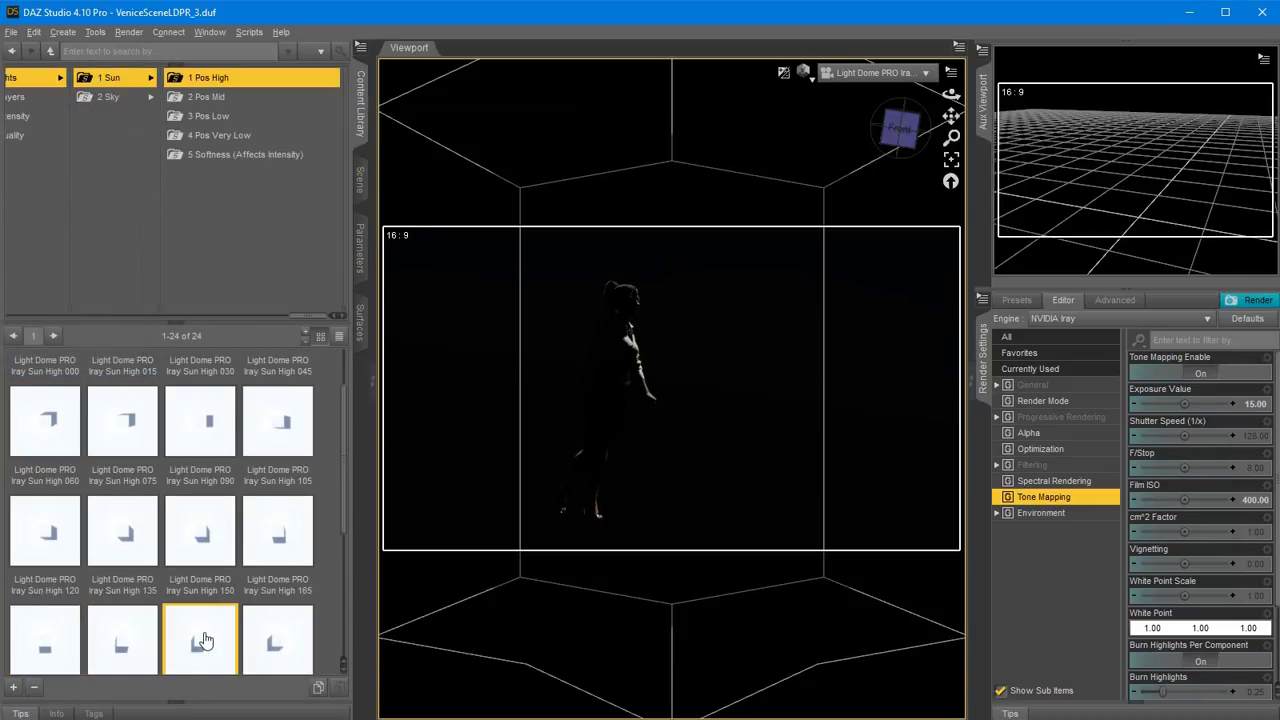
{"action": "double_click", "coordinate": [273, 637]}
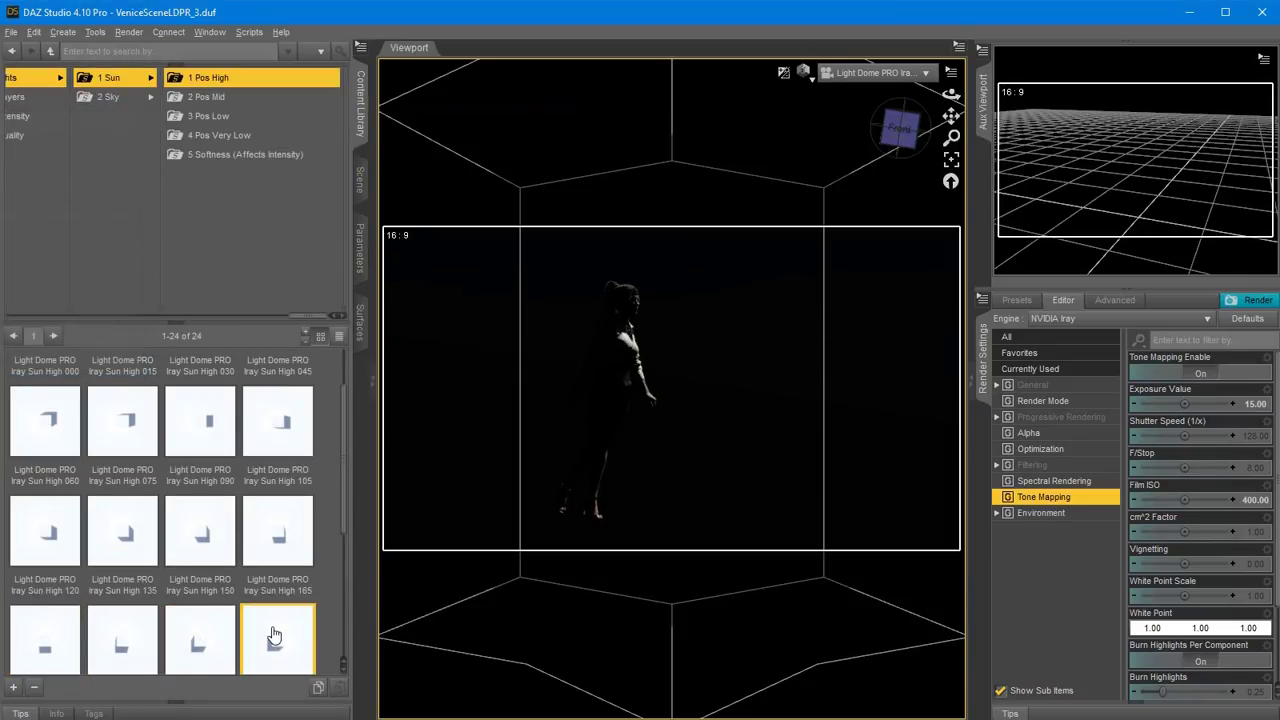
{"action": "double_click", "coordinate": [289, 532]}
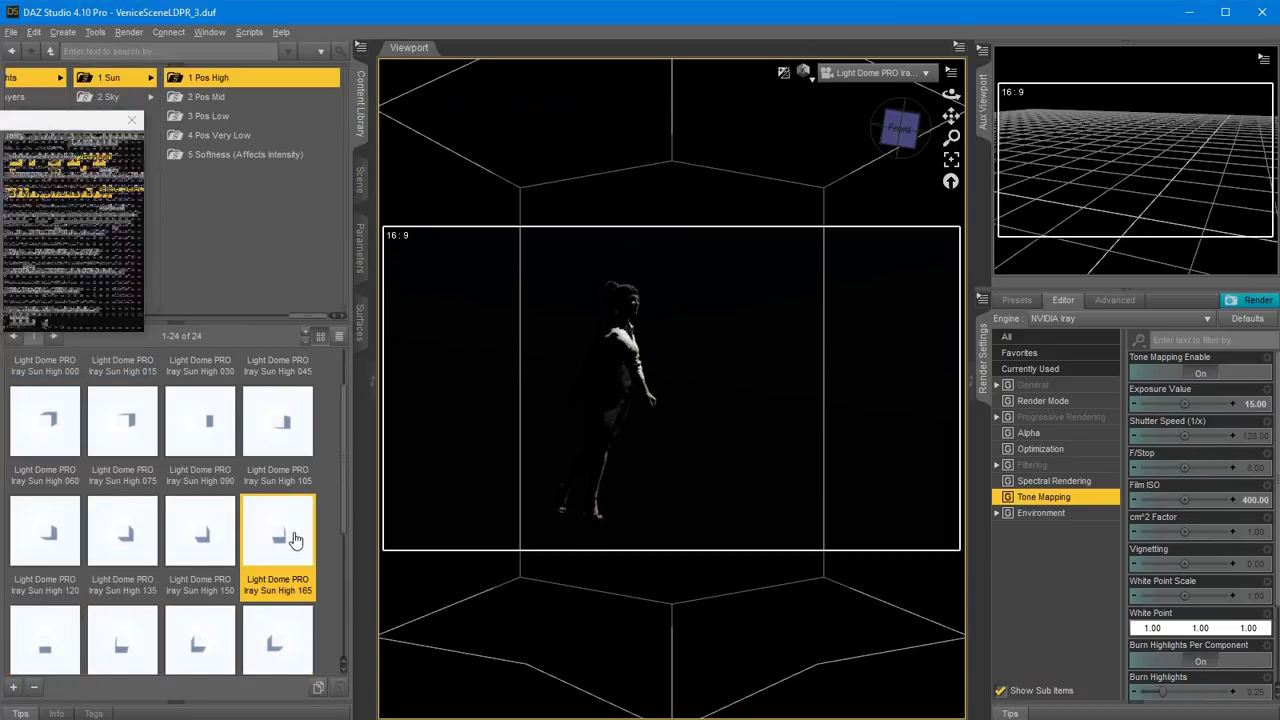
{"action": "double_click", "coordinate": [202, 529]}
{"action": "double_click", "coordinate": [124, 534]}
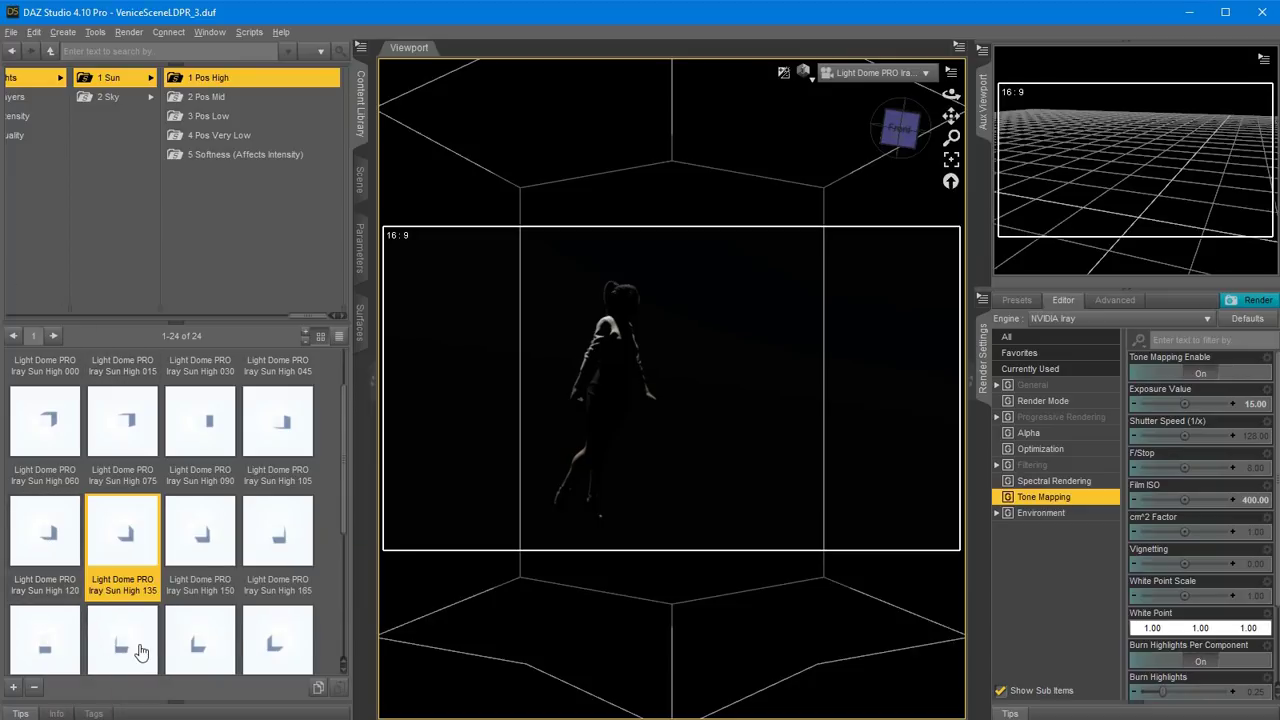
Try the mid-height sun positions Sun Mid 135, 150 and 165 for the figure's rim light.
{"action": "left_click", "coordinate": [208, 97]}
{"action": "double_click", "coordinate": [116, 540]}
{"action": "double_click", "coordinate": [210, 542]}
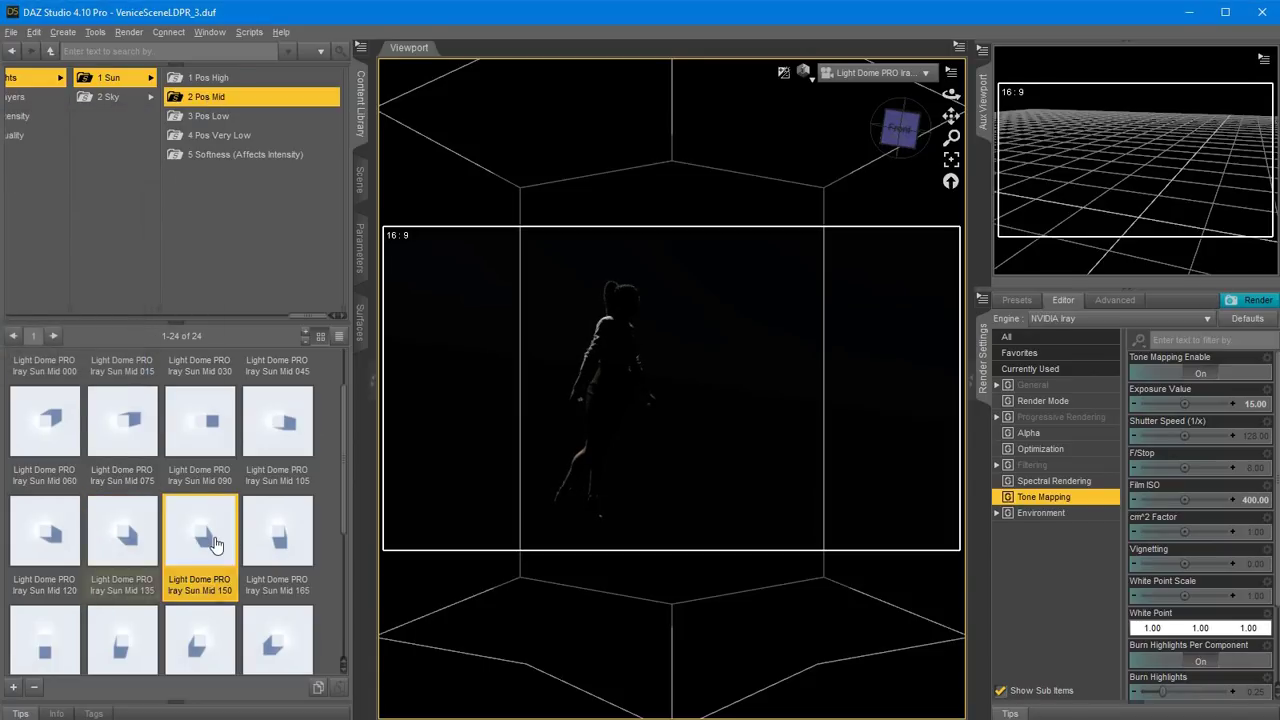
{"action": "mouse_move", "coordinate": [280, 562]}
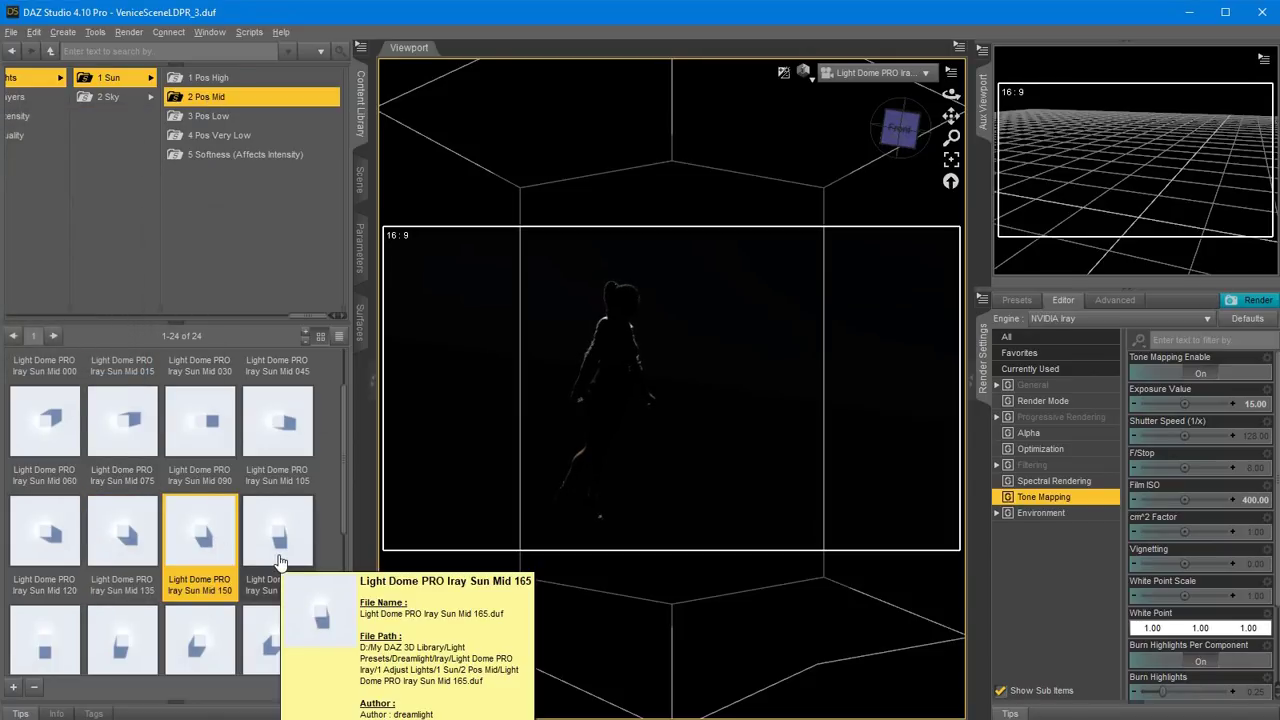
{"action": "double_click", "coordinate": [277, 535]}
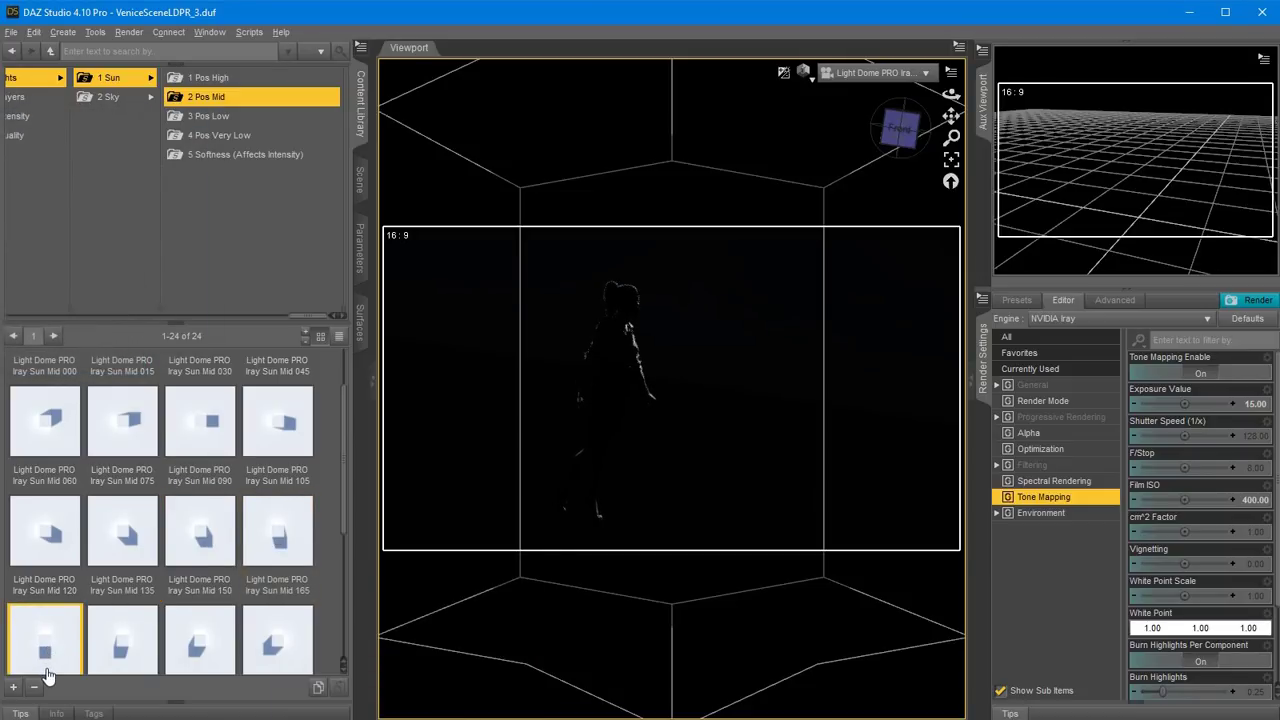
Try the very low sun positions for the figure's rim light, including Sun V Low 165 and 135.
{"action": "mouse_move", "coordinate": [45, 670]}
{"action": "left_click", "coordinate": [212, 133]}
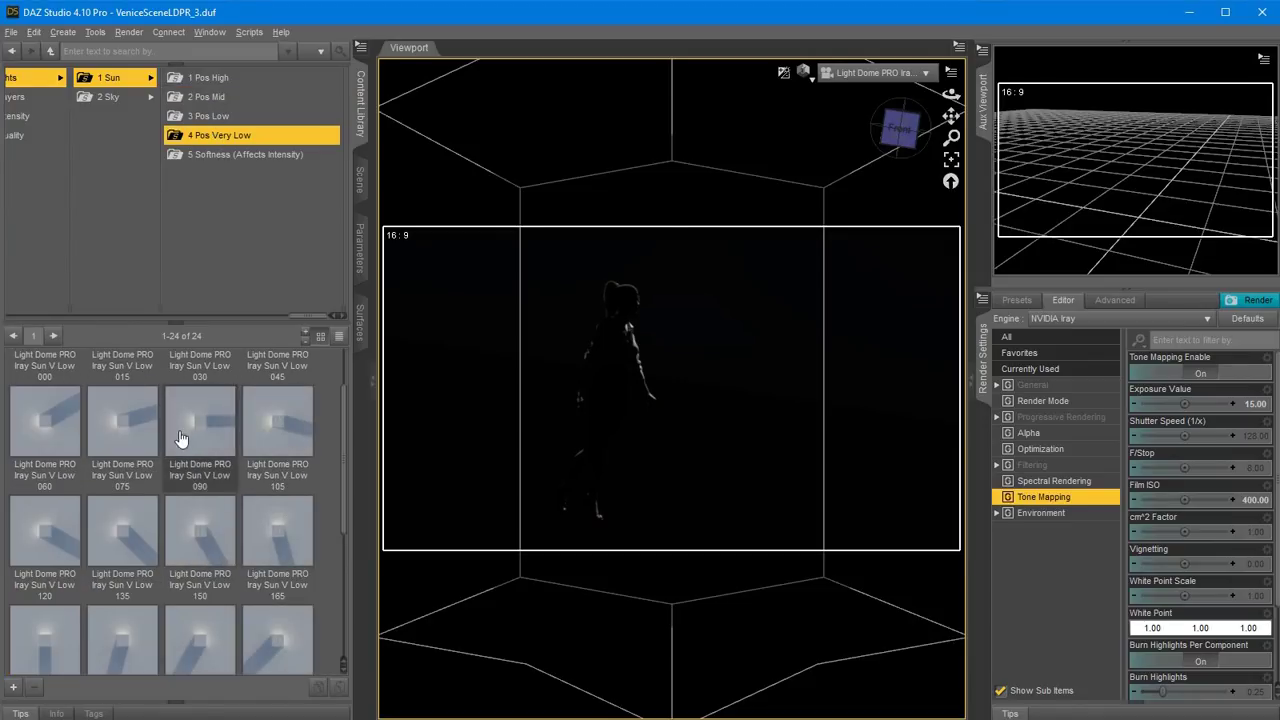
{"action": "double_click", "coordinate": [207, 535]}
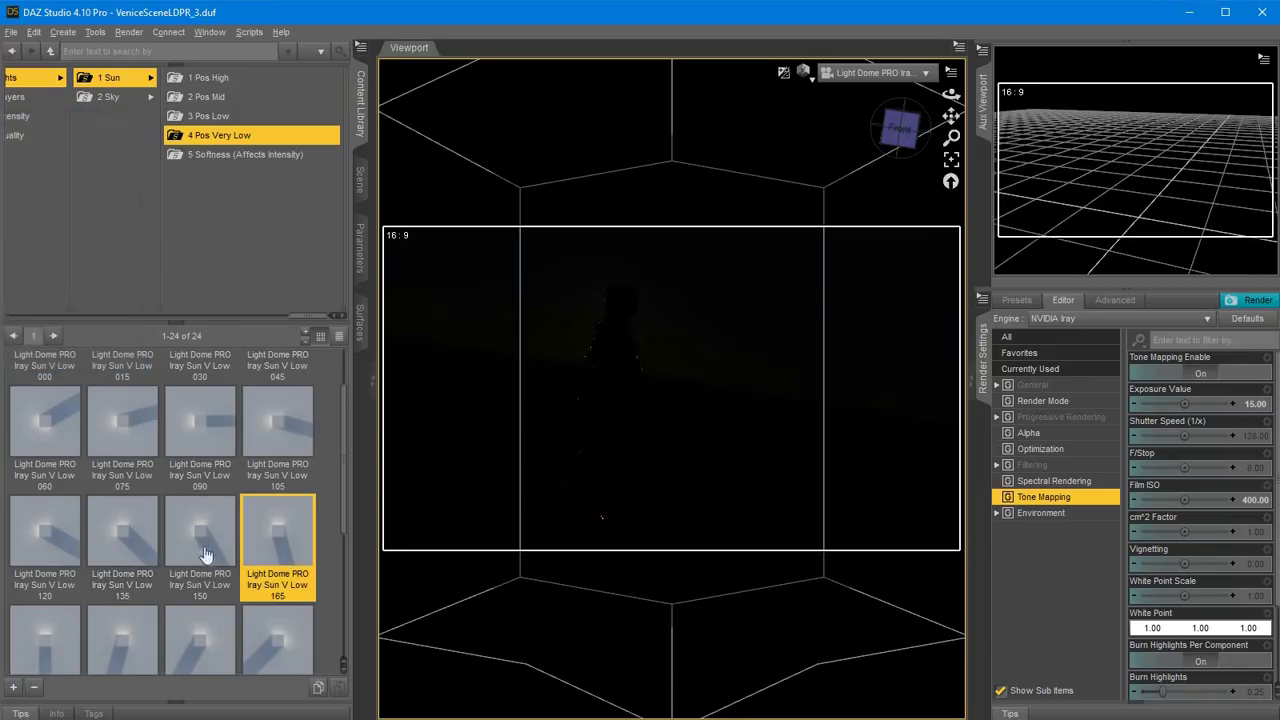
{"action": "double_click", "coordinate": [135, 545]}
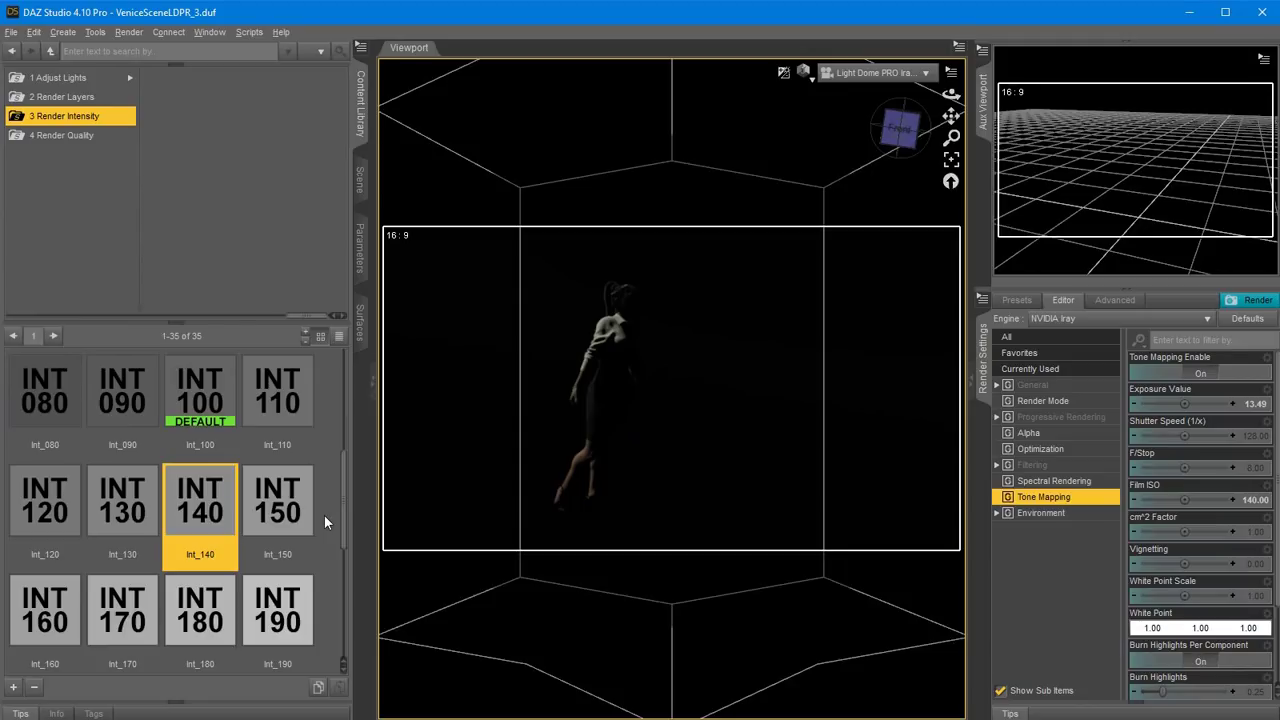
Apply the Light Dome PRO Iray 1 Sun render layer and set the sun softness to +3.
{"action": "scroll", "coordinate": [324, 515], "scroll_direction": "down", "scroll_amount": 3}
{"action": "left_click", "coordinate": [360, 178]}
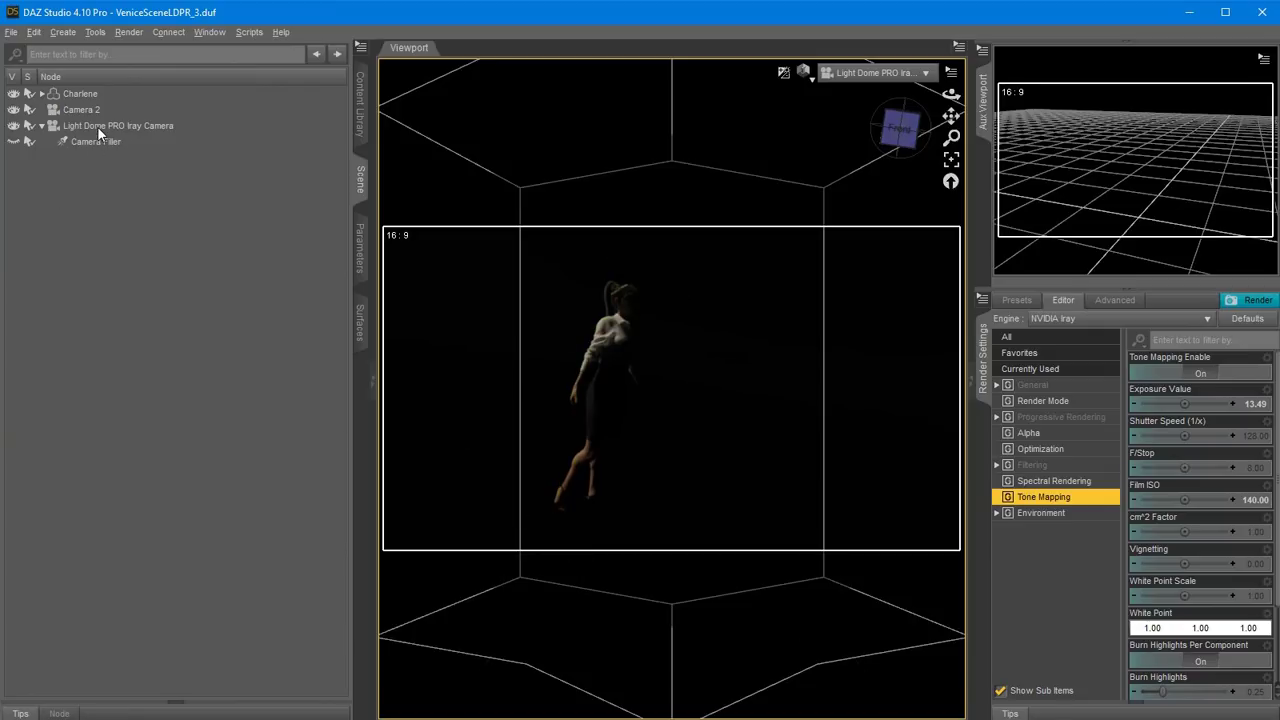
{"action": "left_click", "coordinate": [360, 247]}
{"action": "left_click", "coordinate": [360, 105]}
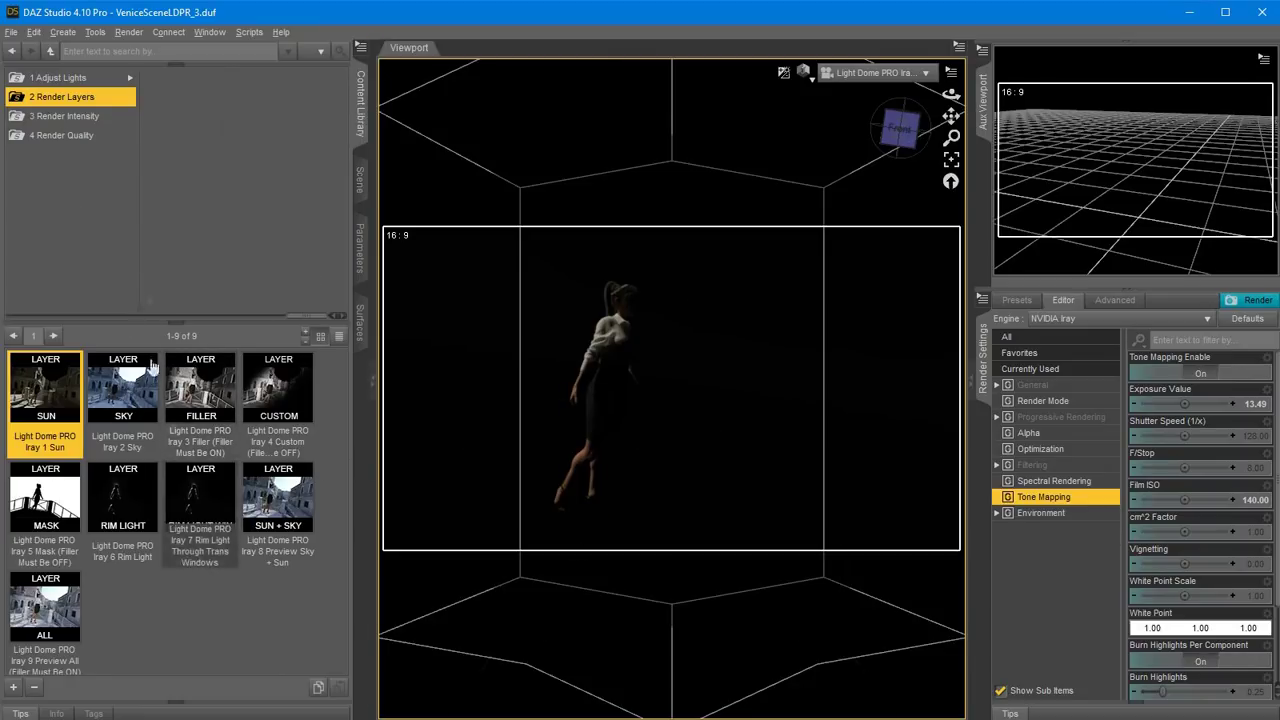
{"action": "left_click", "coordinate": [50, 79]}
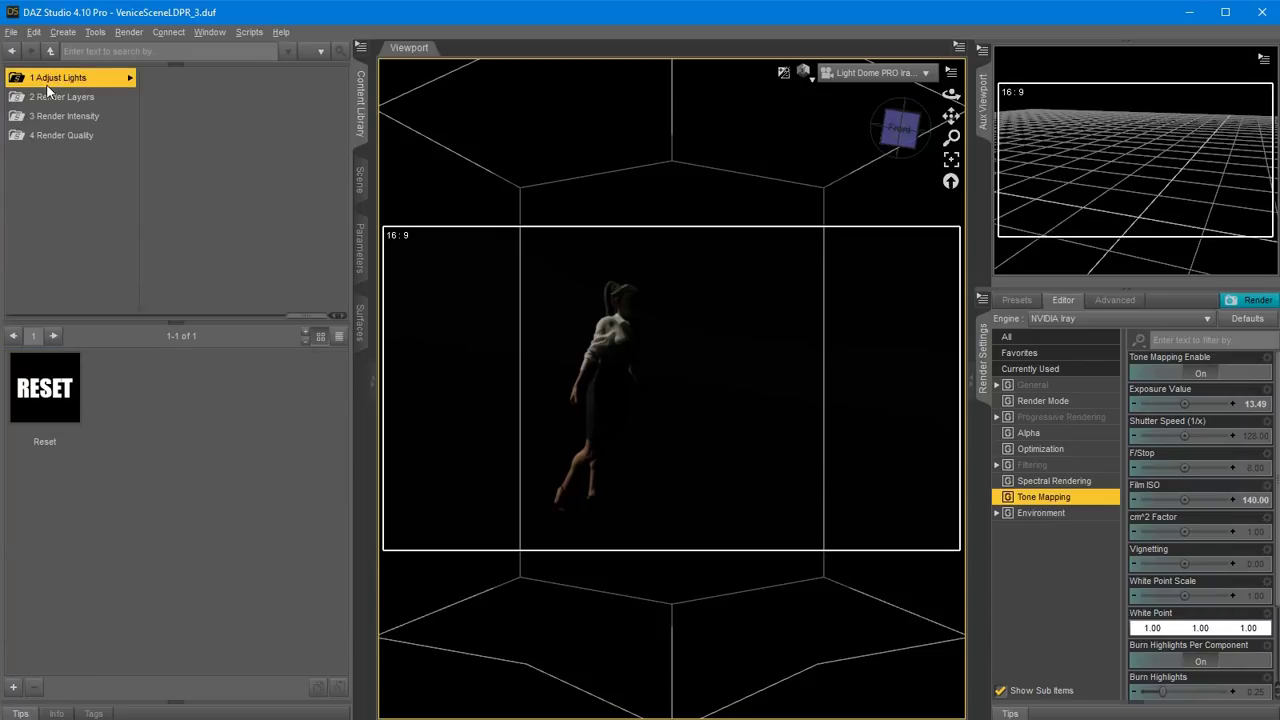
{"action": "left_click", "coordinate": [175, 78]}
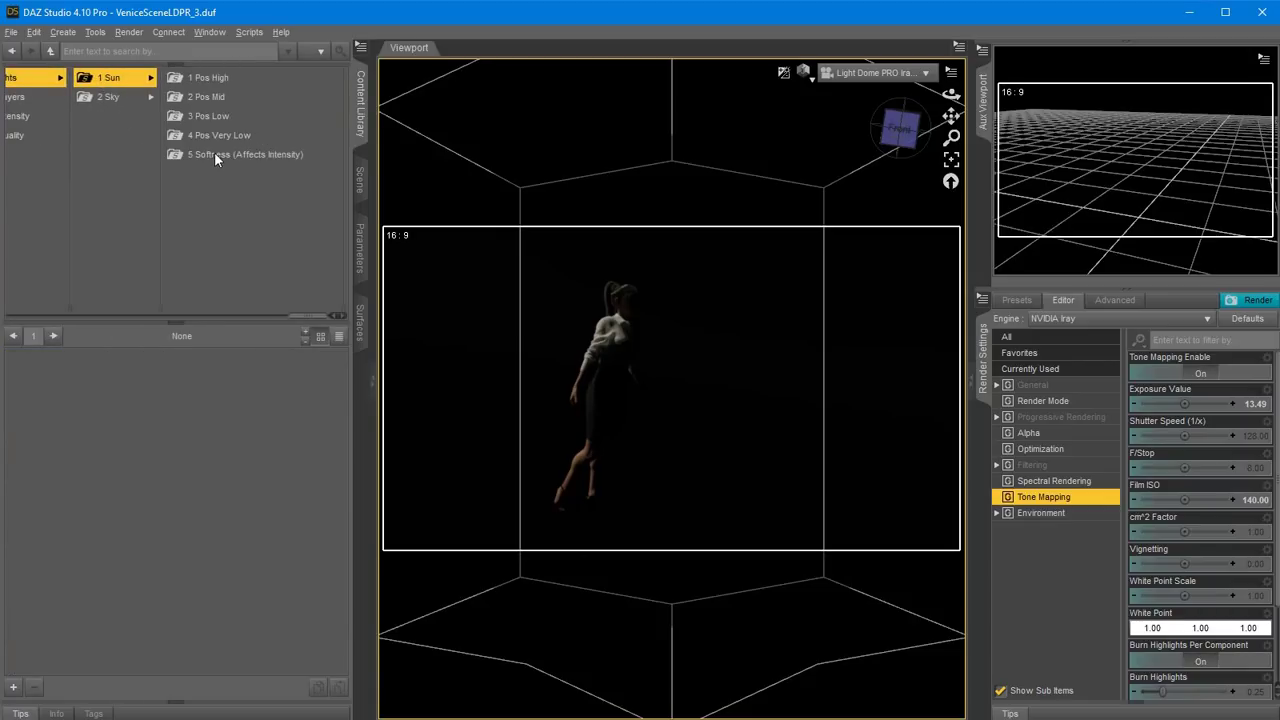
{"action": "left_click", "coordinate": [214, 155]}
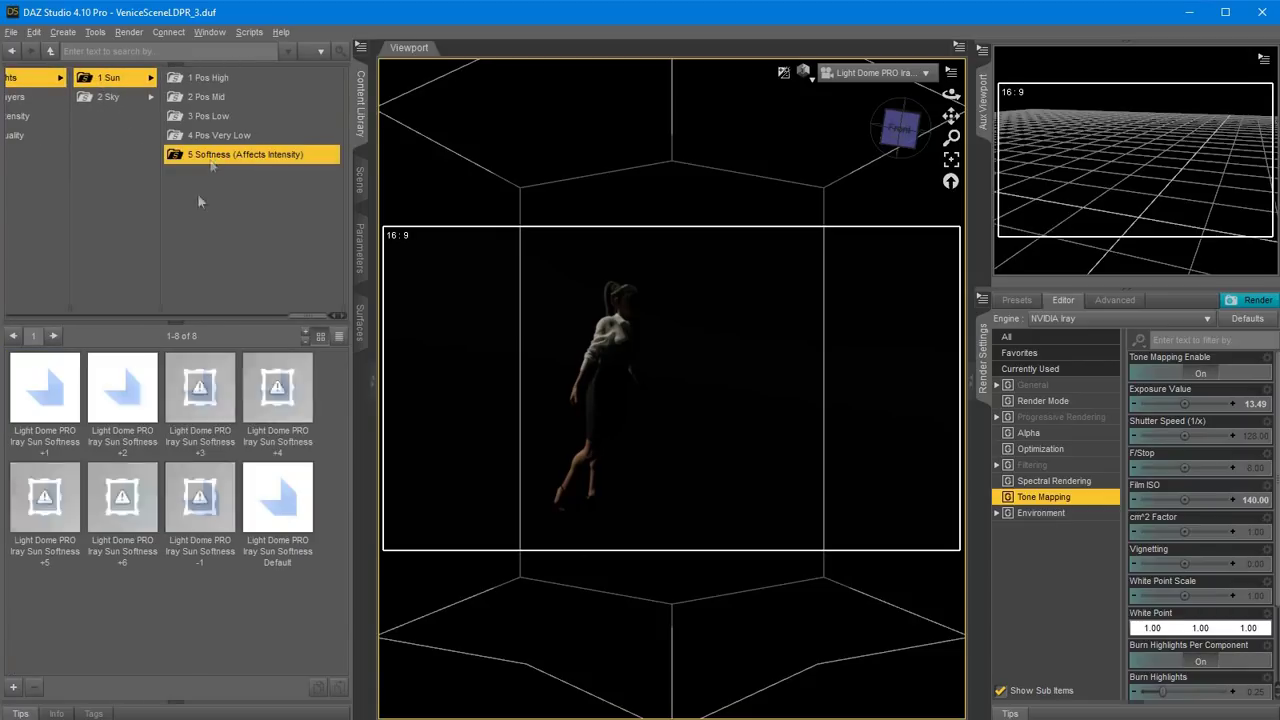
{"action": "left_click", "coordinate": [203, 392]}
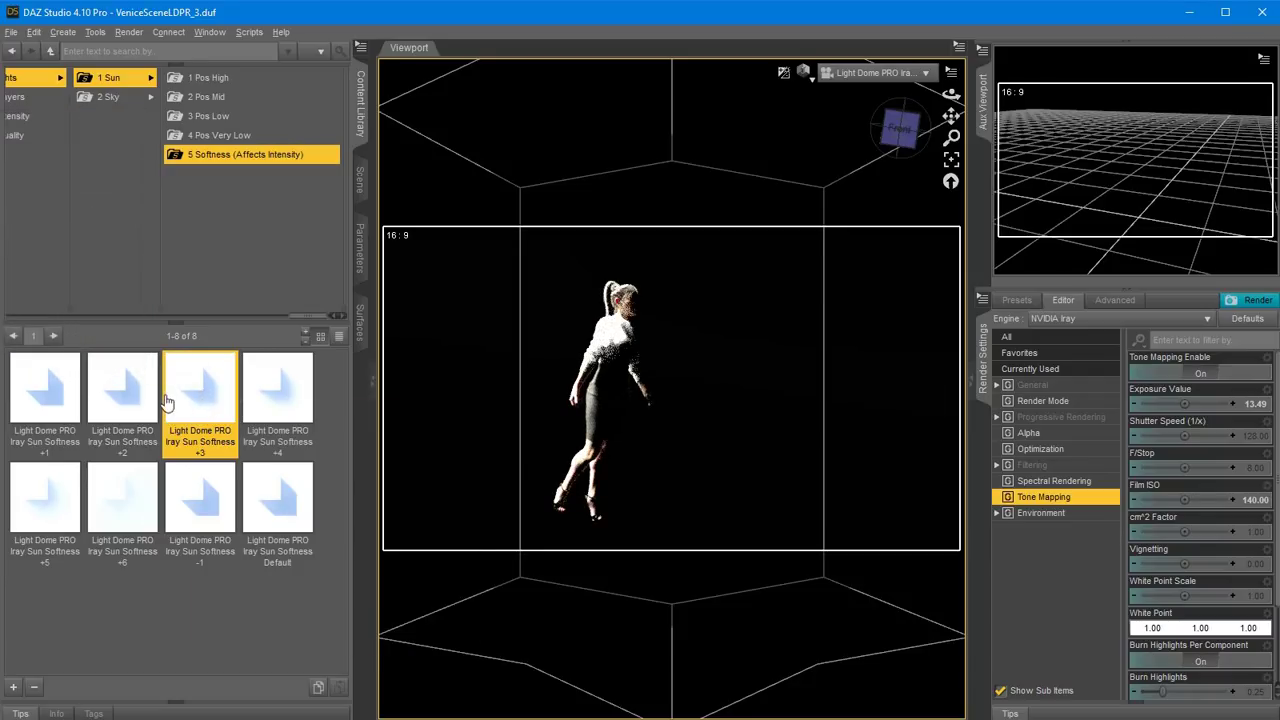
{"action": "mouse_move", "coordinate": [170, 401]}
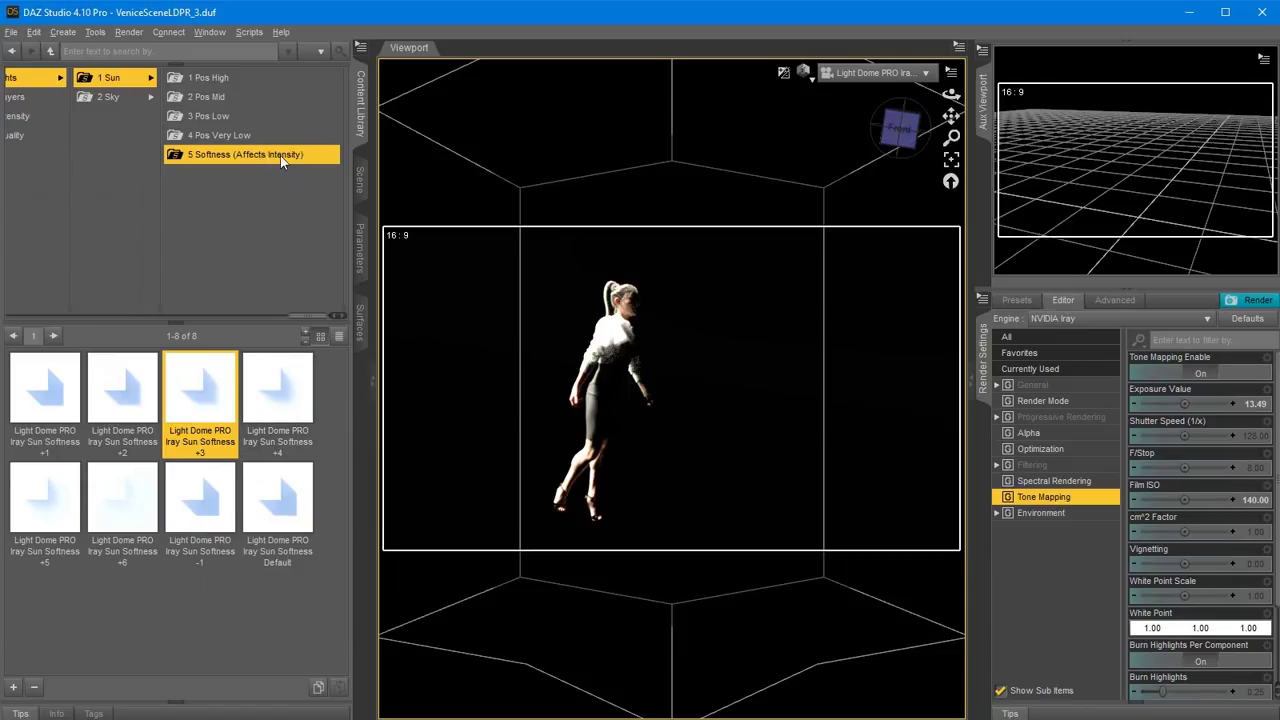
Lower the render intensity with the presets Int_100 and Int_080, ending with Int_050.
{"action": "left_click", "coordinate": [28, 118]}
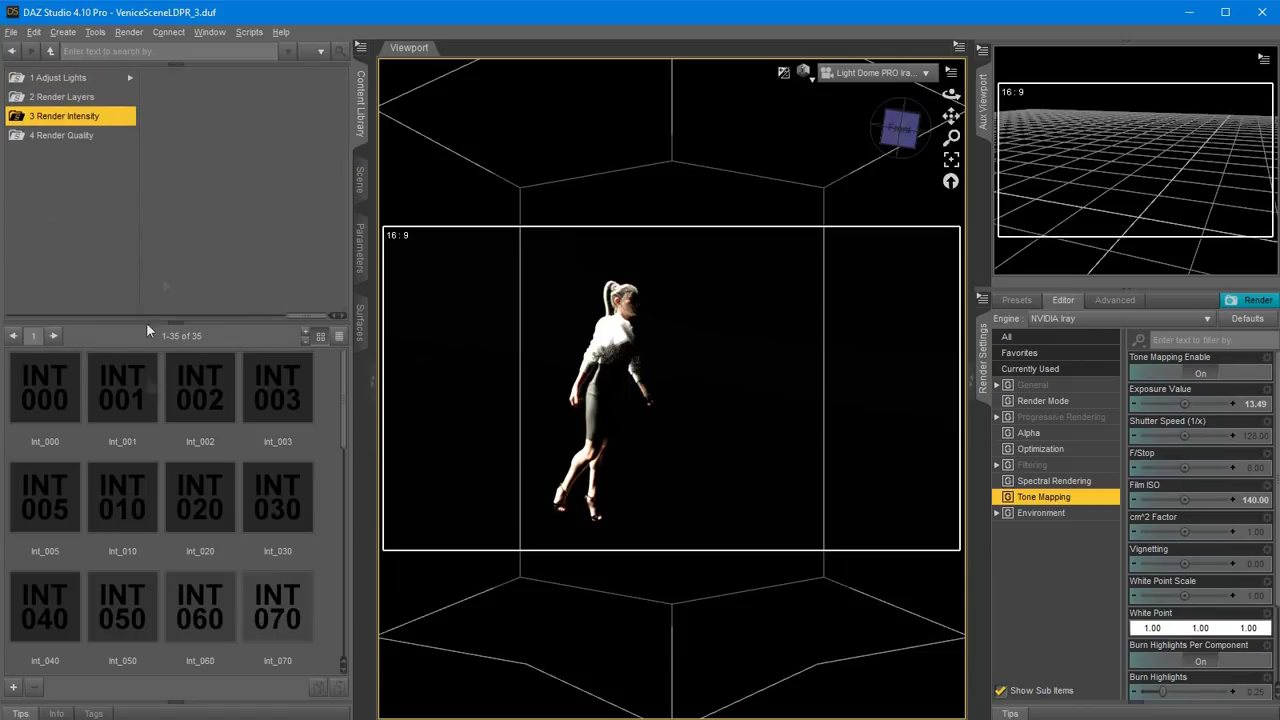
{"action": "scroll", "coordinate": [235, 549], "scroll_direction": "down", "scroll_amount": 5}
{"action": "left_click", "coordinate": [200, 395]}
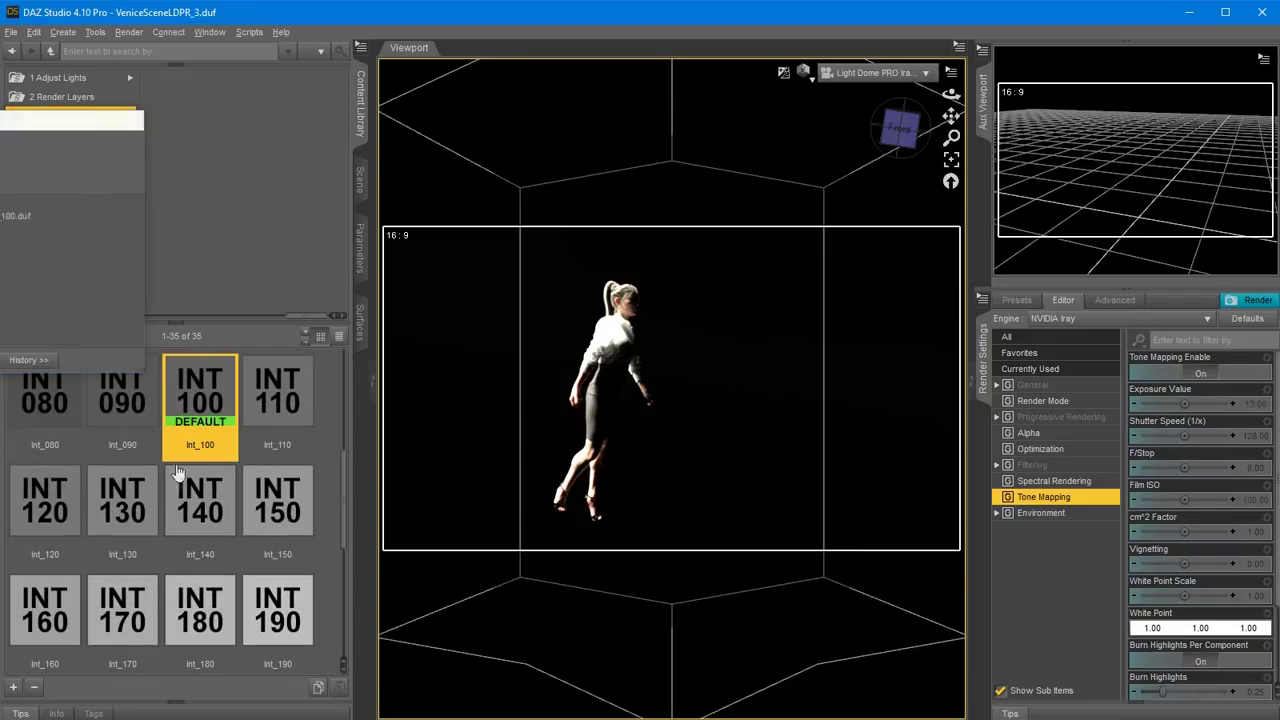
{"action": "left_click", "coordinate": [64, 405]}
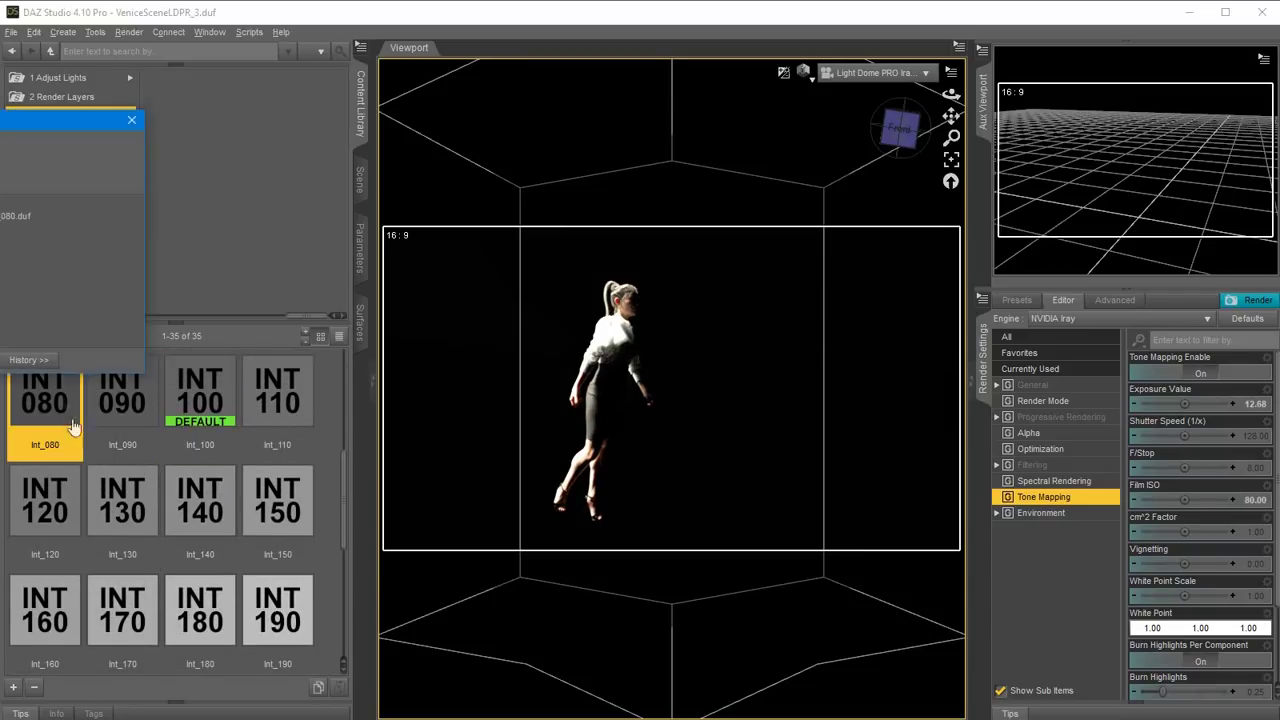
{"action": "scroll", "coordinate": [143, 510], "scroll_direction": "up", "scroll_amount": 5}
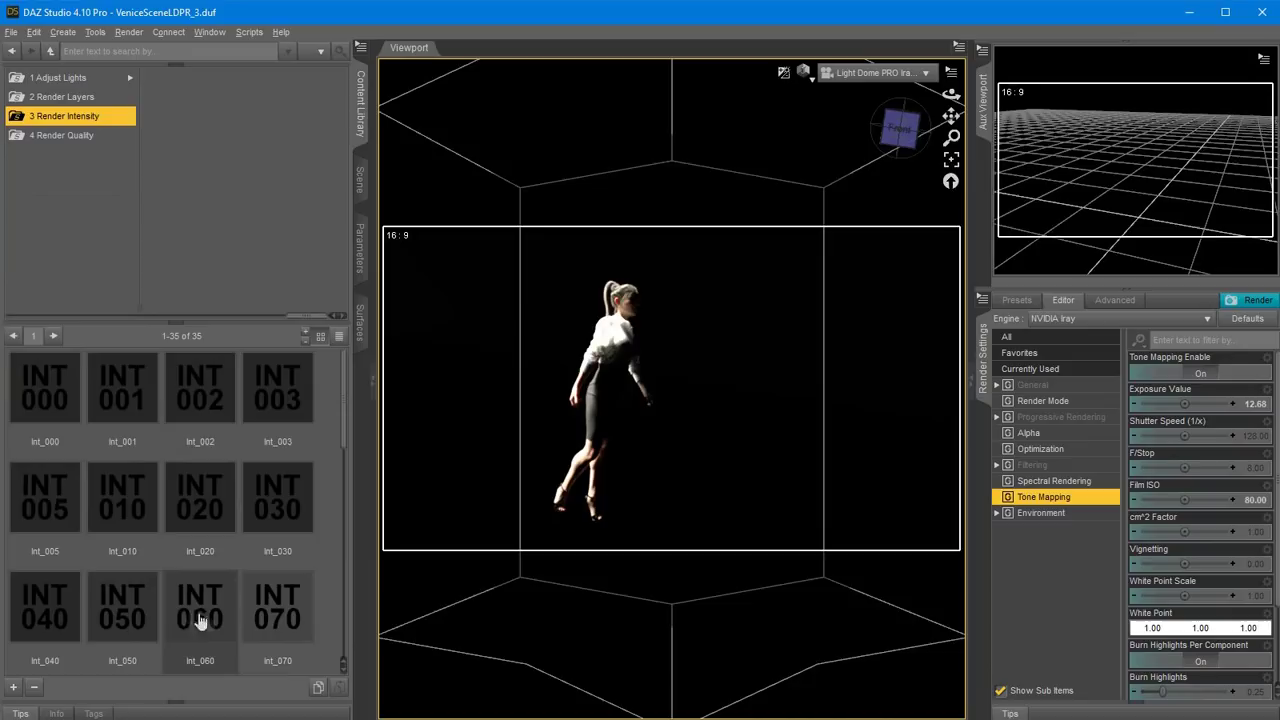
{"action": "left_click", "coordinate": [152, 617]}
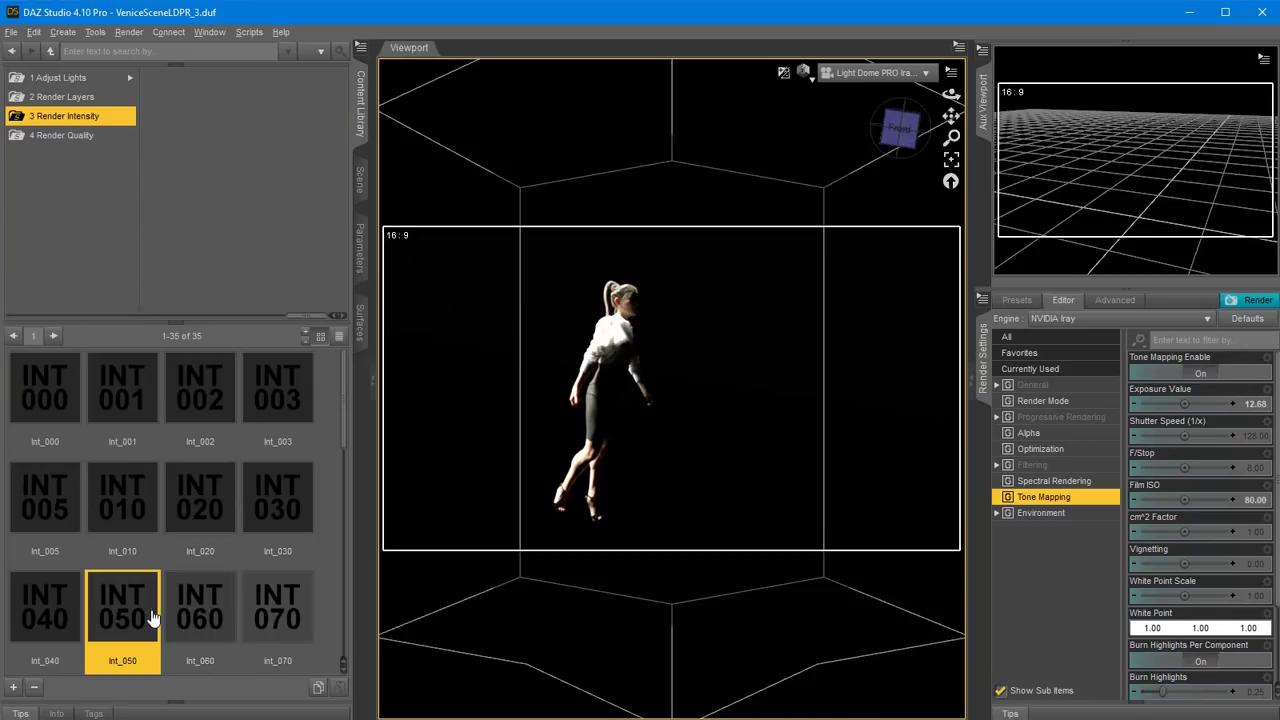
Compare the mid-height sun positions Sun Mid 165, 180 and 225 on the figure, ending with Sun Mid 165.
{"action": "left_click", "coordinate": [50, 77]}
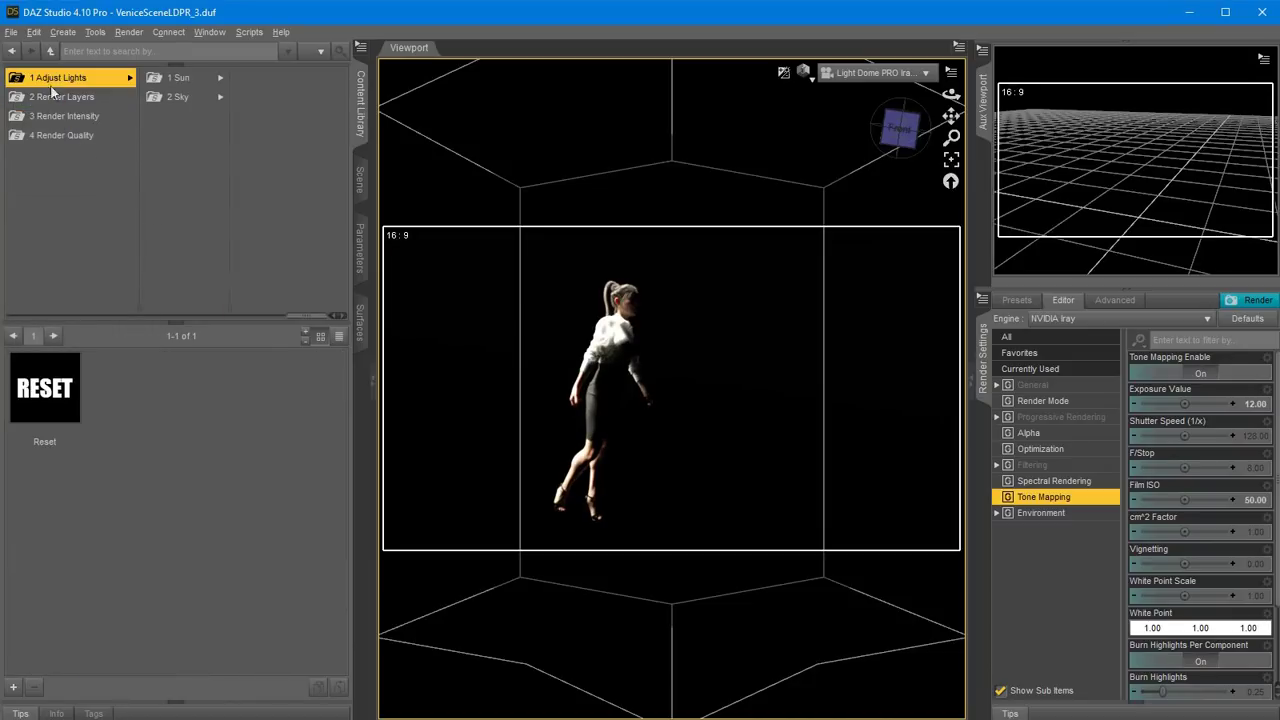
{"action": "left_click", "coordinate": [178, 78]}
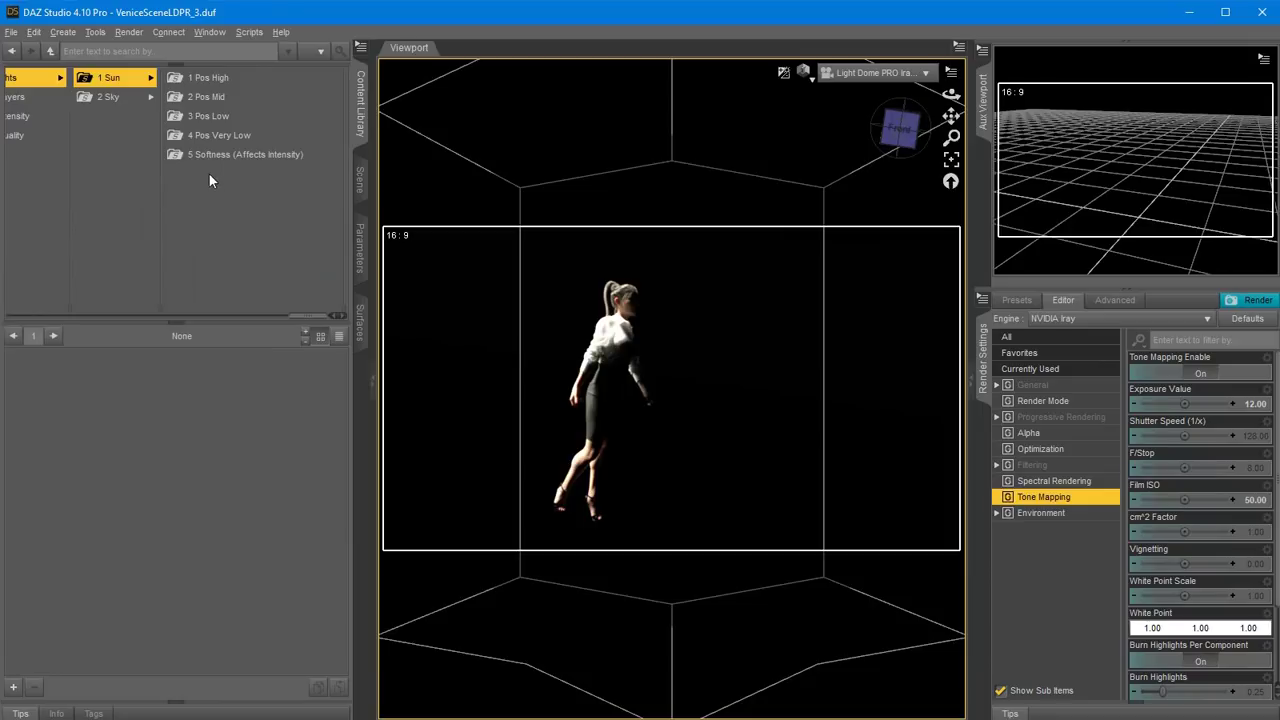
{"action": "left_click", "coordinate": [207, 97]}
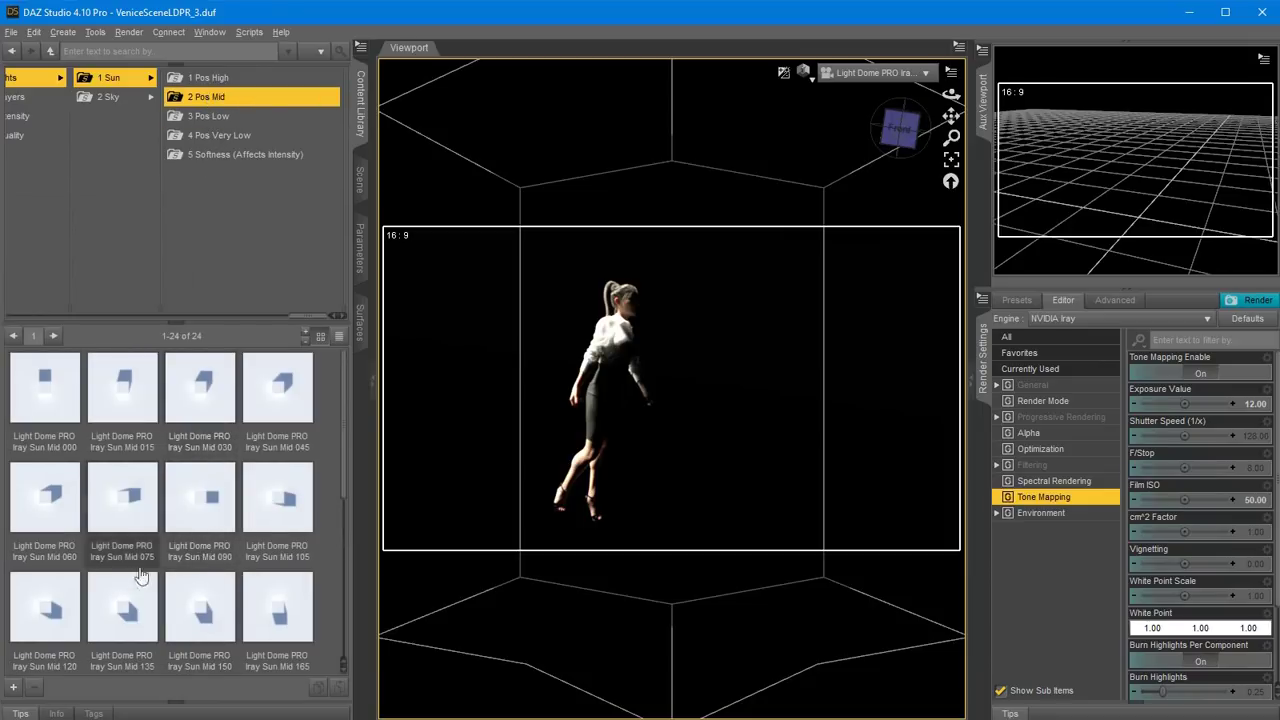
{"action": "double_click", "coordinate": [259, 614]}
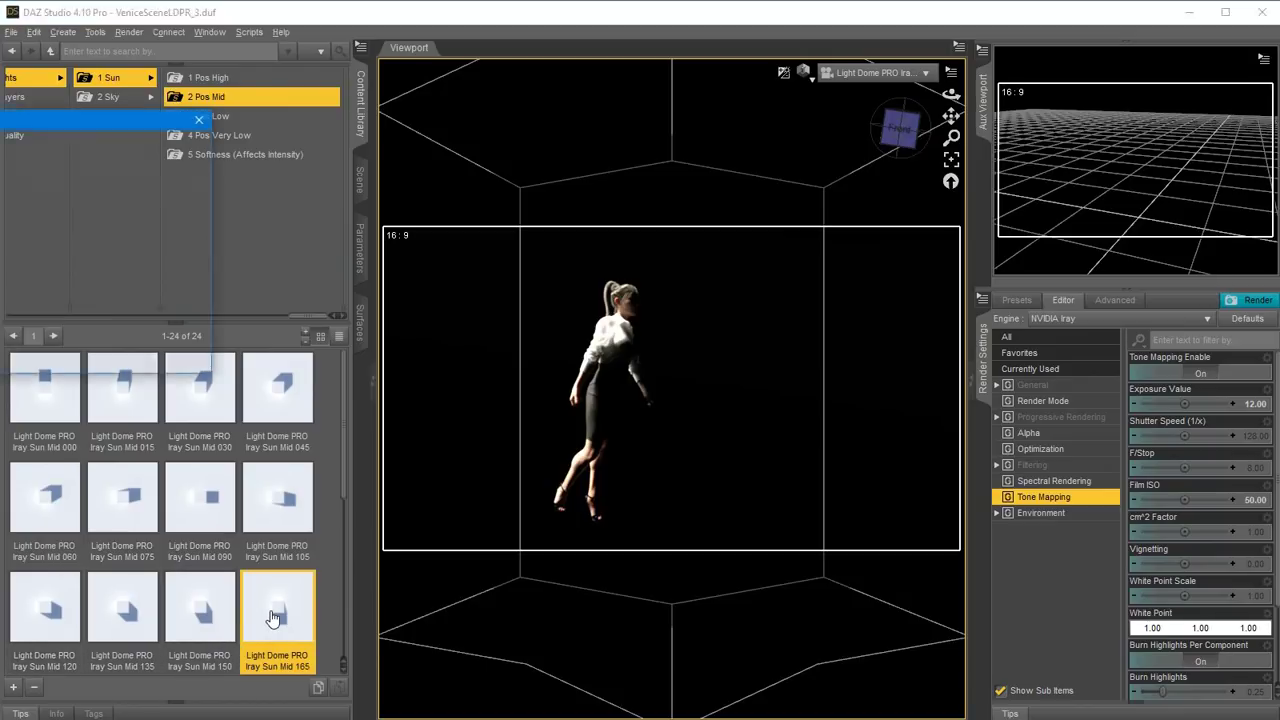
{"action": "scroll", "coordinate": [259, 614], "scroll_direction": "down", "scroll_amount": 3}
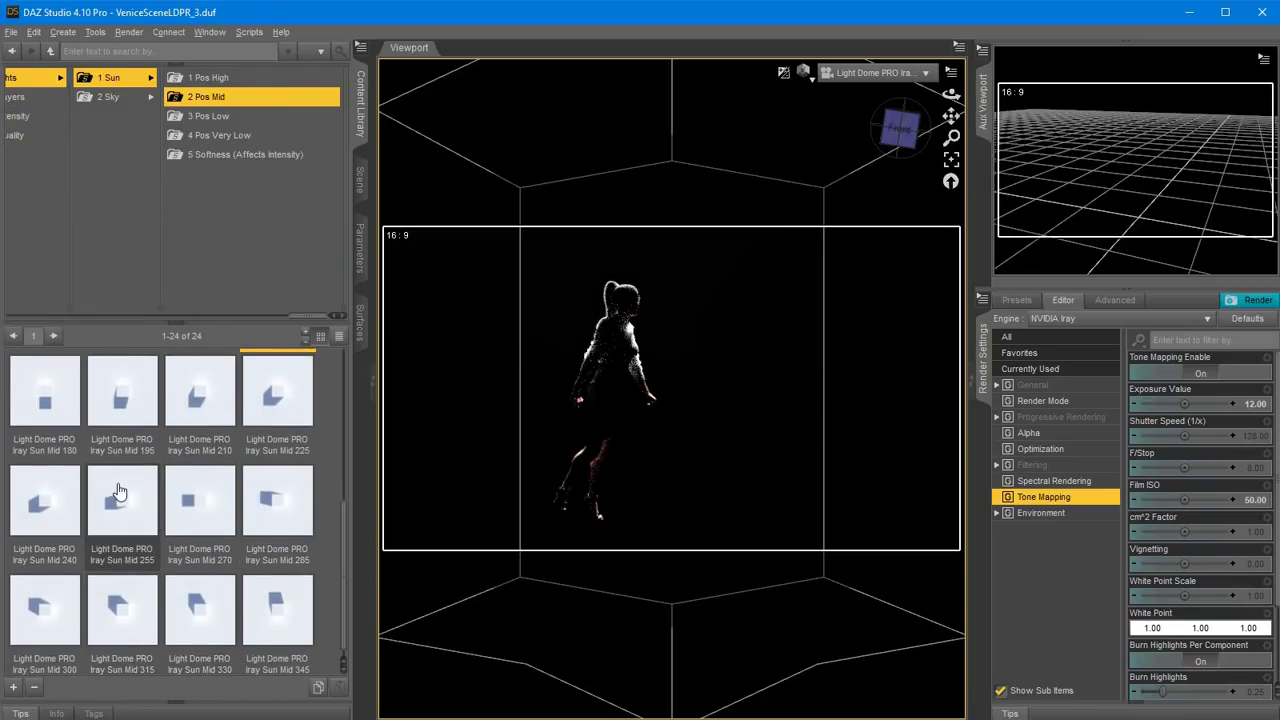
{"action": "double_click", "coordinate": [53, 415]}
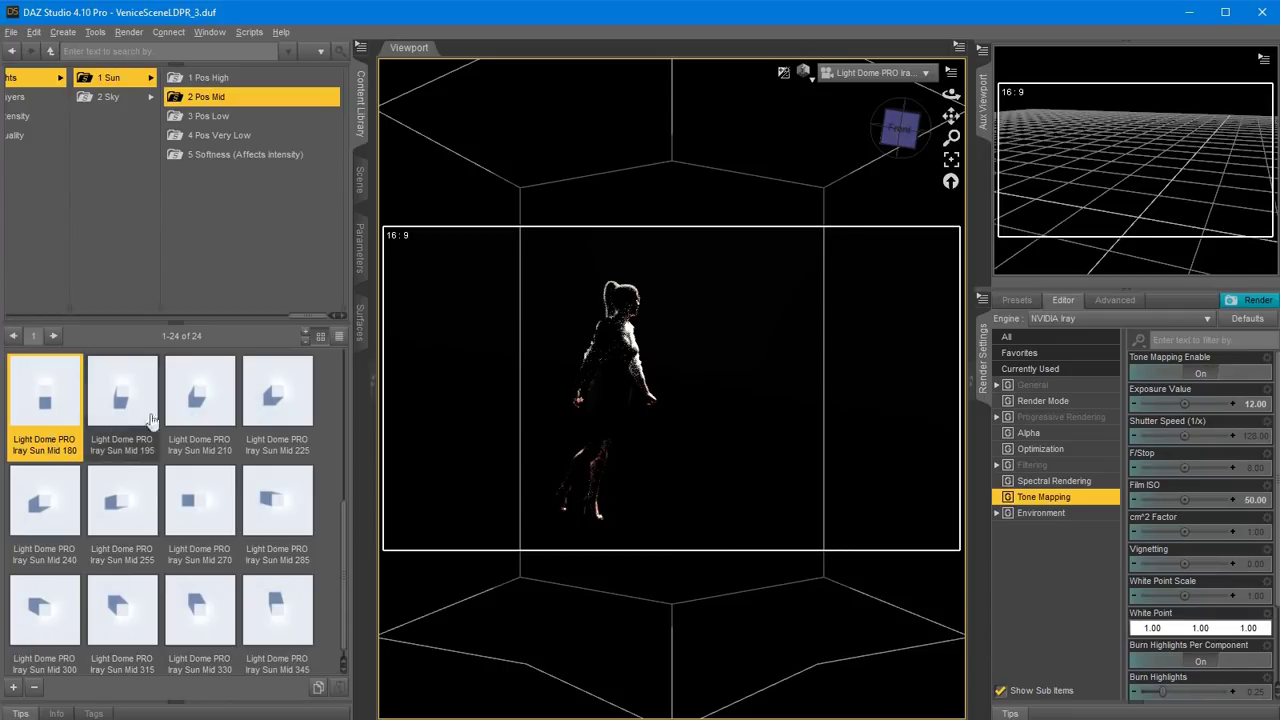
{"action": "scroll", "coordinate": [330, 520], "scroll_direction": "up", "scroll_amount": 1}
{"action": "double_click", "coordinate": [308, 487]}
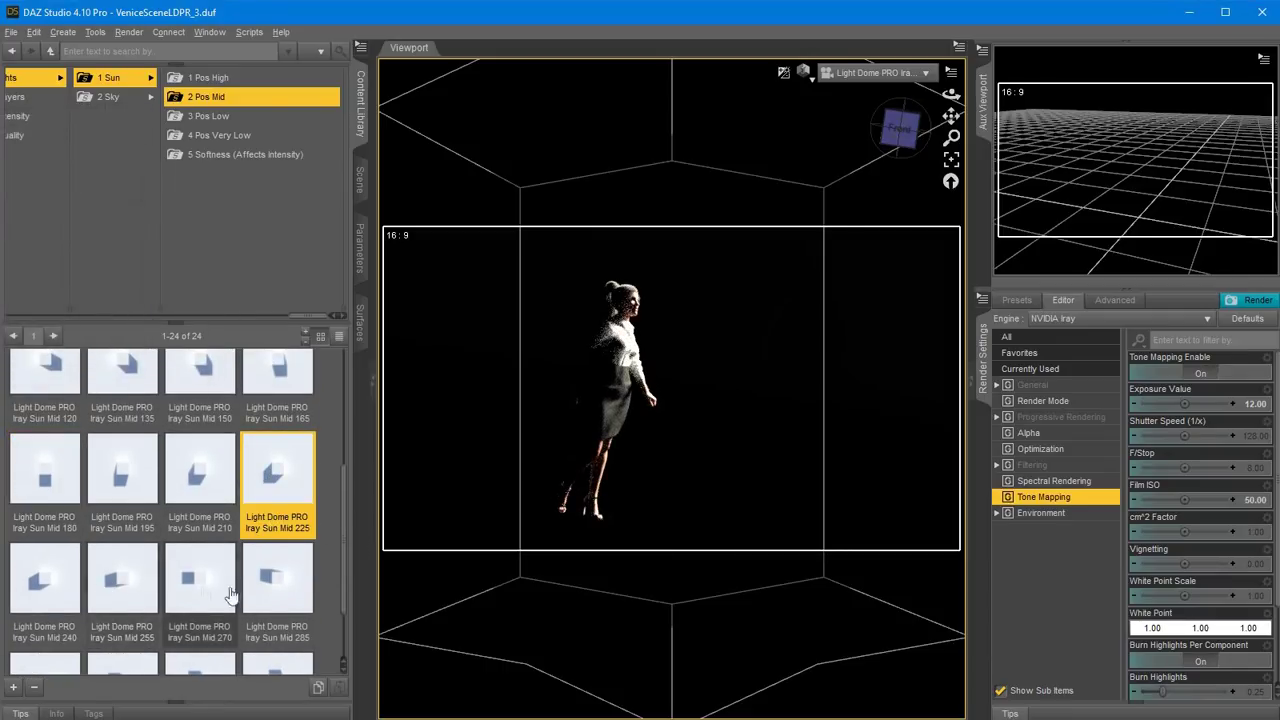
{"action": "double_click", "coordinate": [277, 390]}
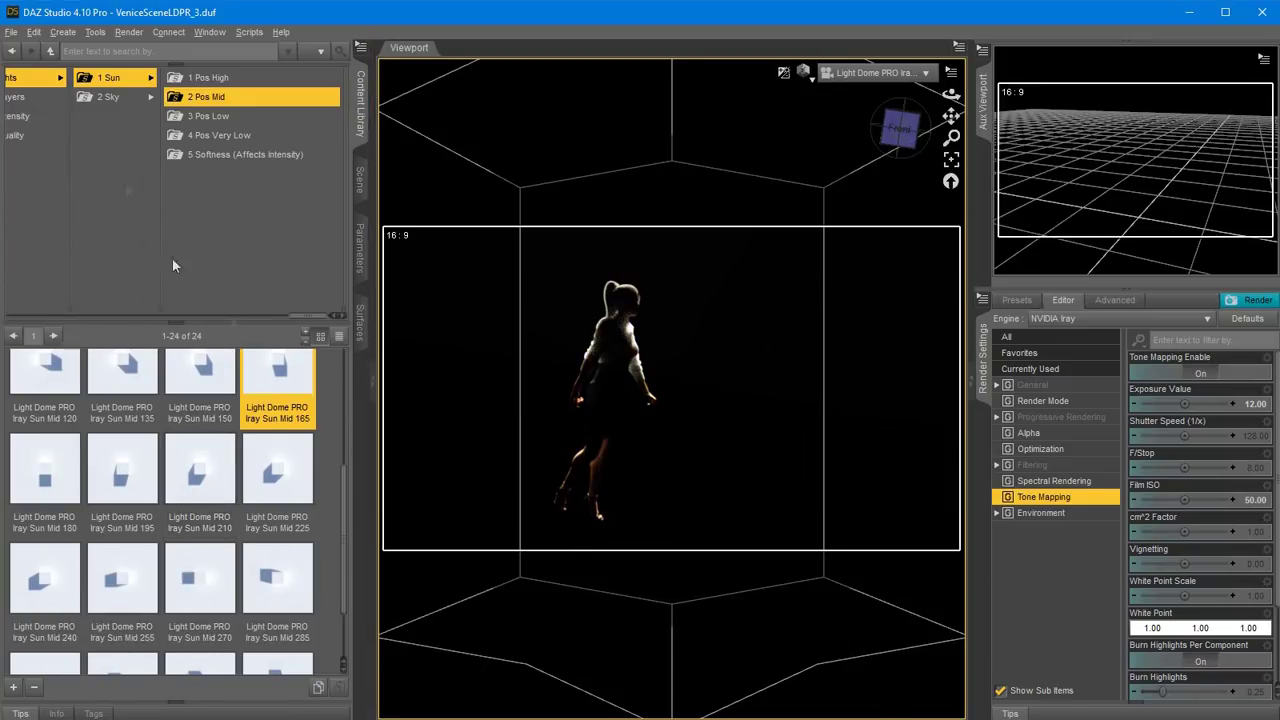
Apply the Light Dome PRO Iray 6 Rim Light render layer to the figure.
{"action": "scroll", "coordinate": [262, 310], "scroll_direction": "left", "scroll_amount": 3}
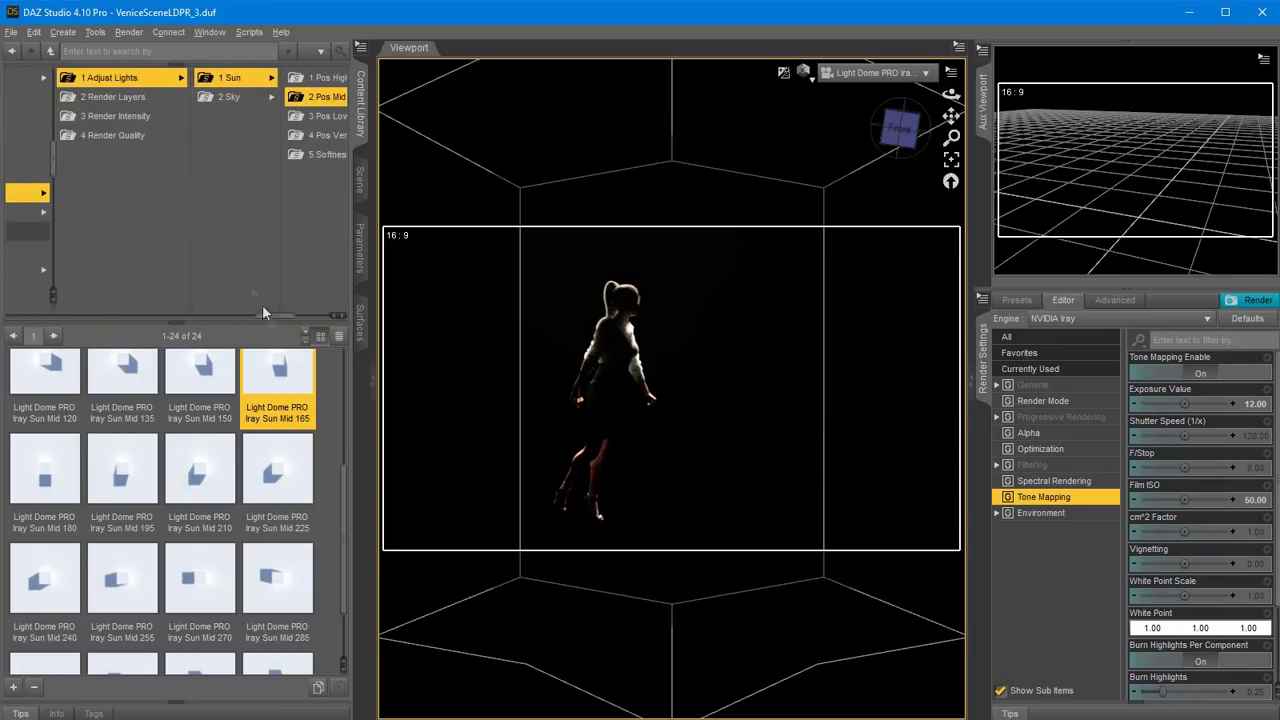
{"action": "left_click", "coordinate": [102, 98]}
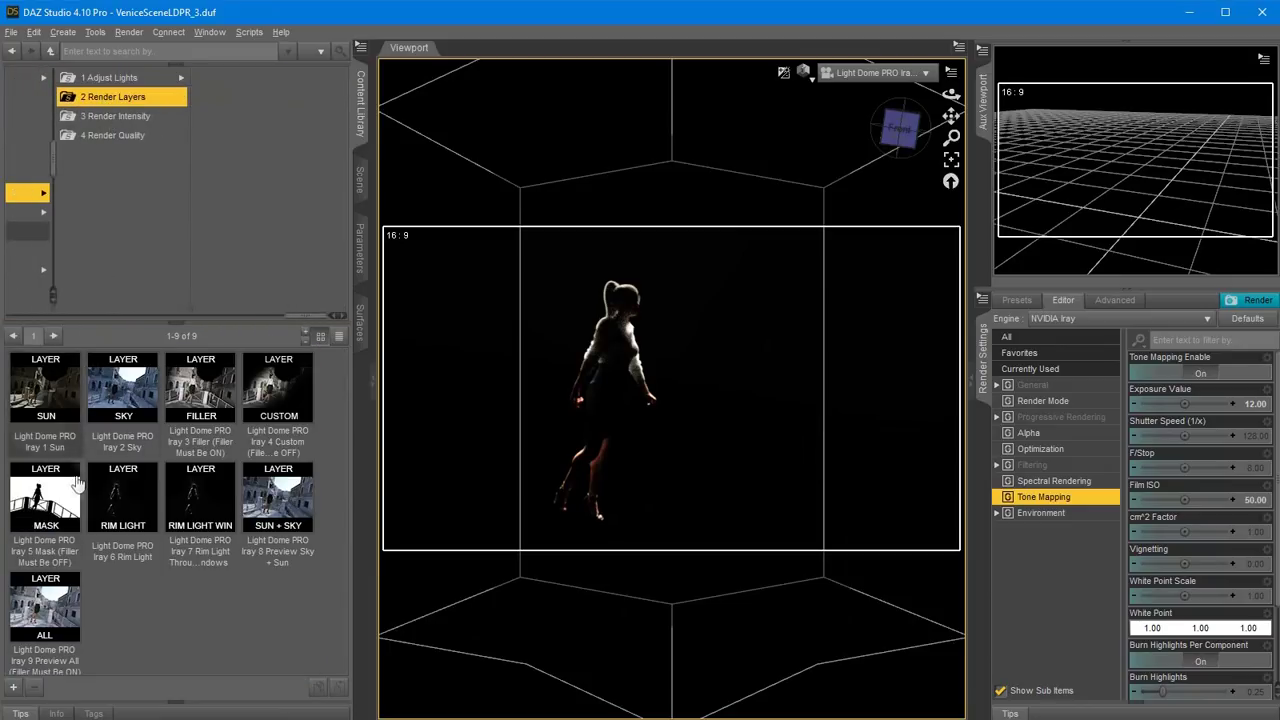
{"action": "double_click", "coordinate": [122, 500]}
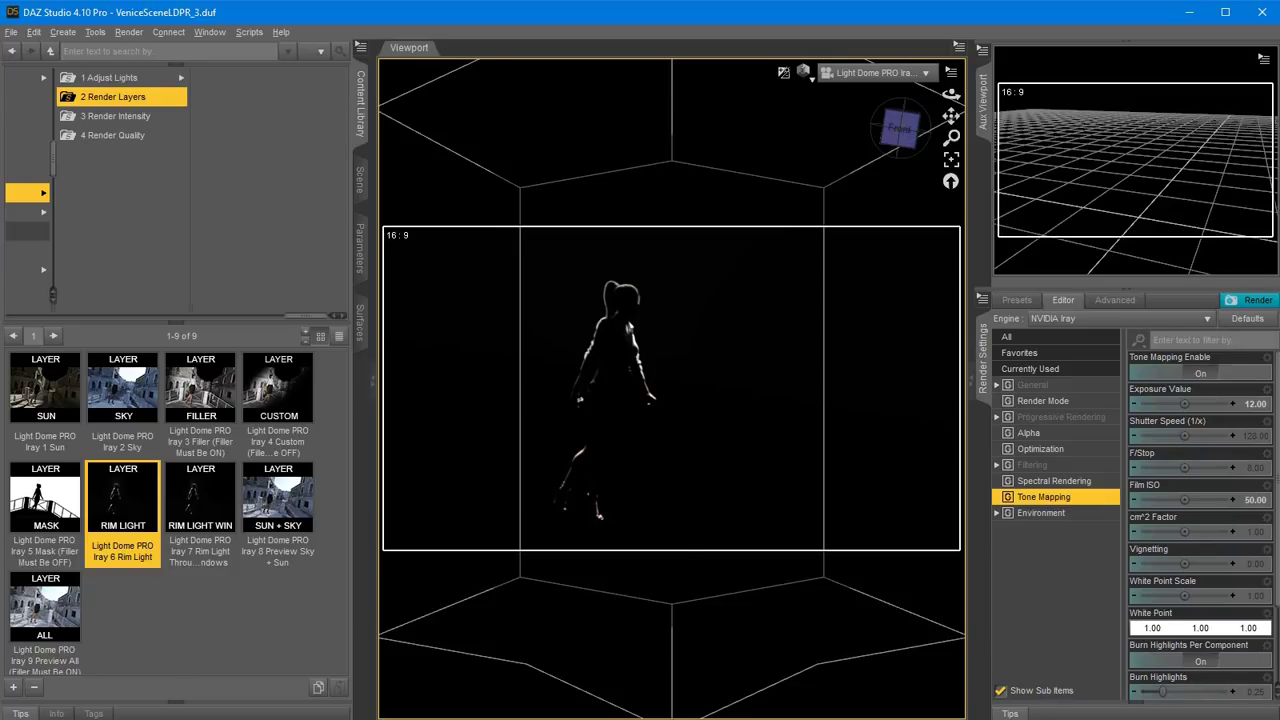
Switch to the Pops folder in File Explorer, view the finished image Pop2_LightDomePROIray, and put both windows away.
{"action": "key", "text": "alt+Tab"}
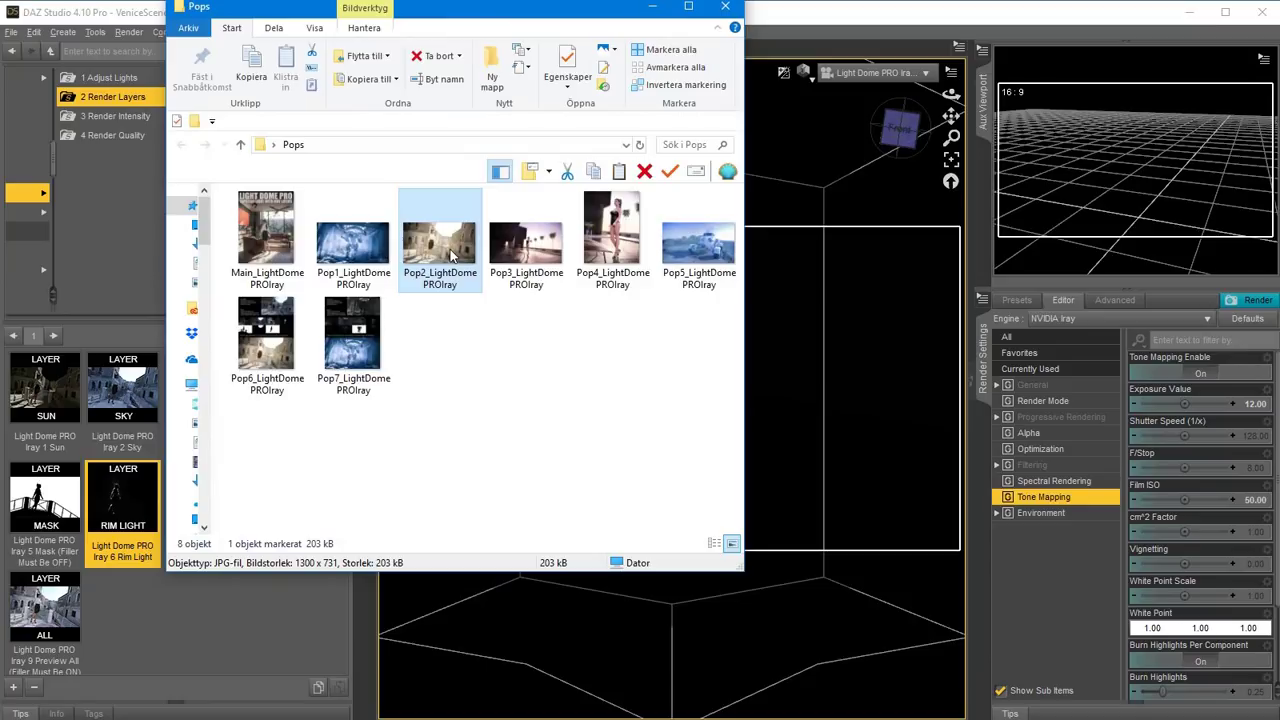
{"action": "double_click", "coordinate": [450, 257]}
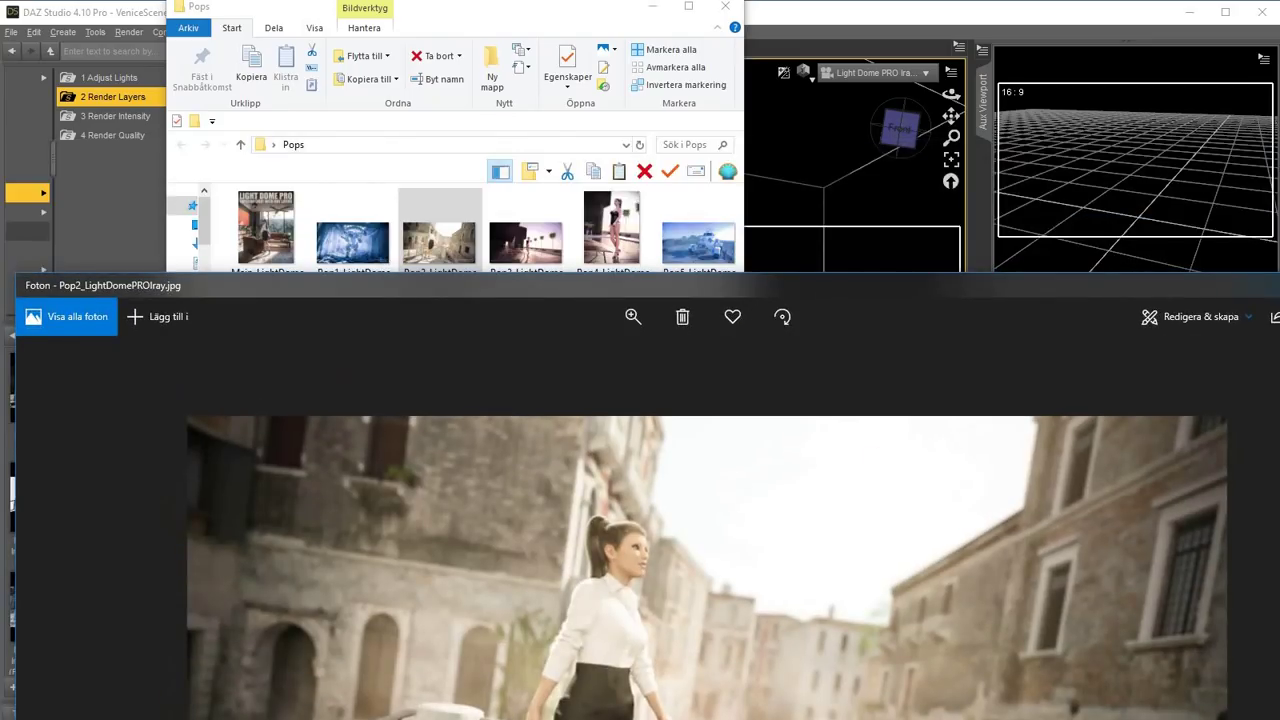
{"action": "key", "text": "alt+F4"}
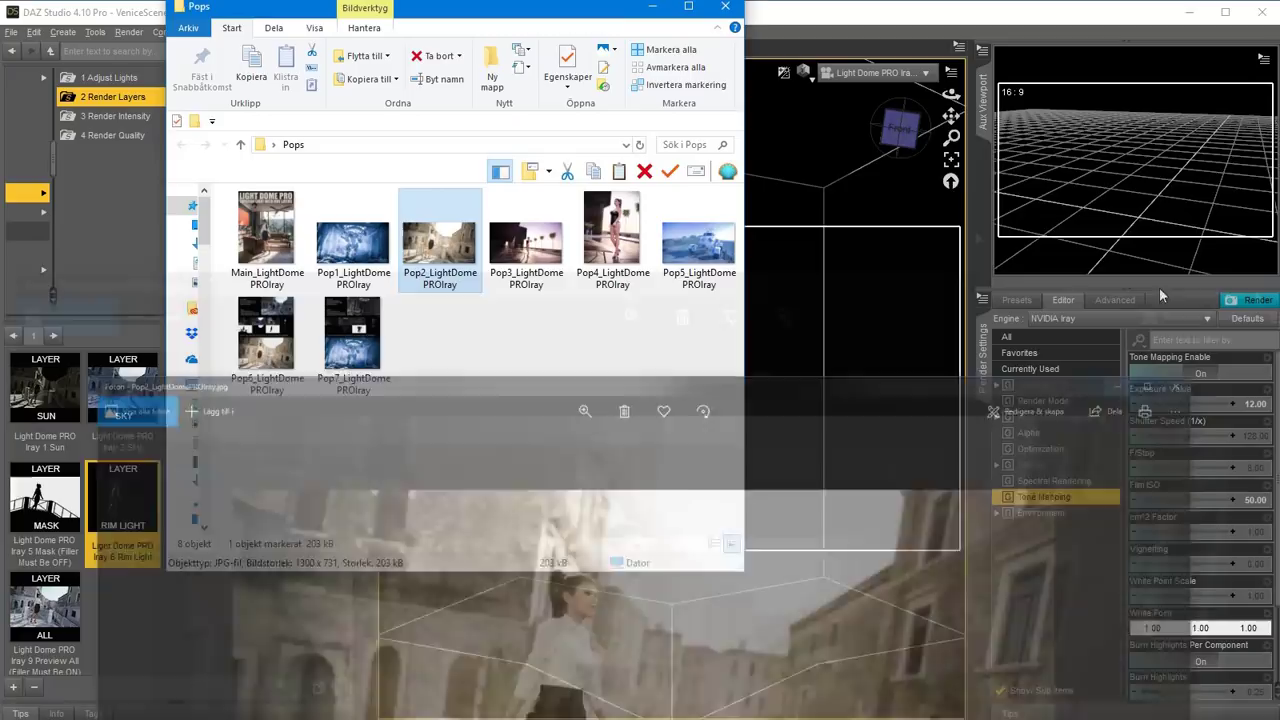
{"action": "left_click", "coordinate": [652, 6]}
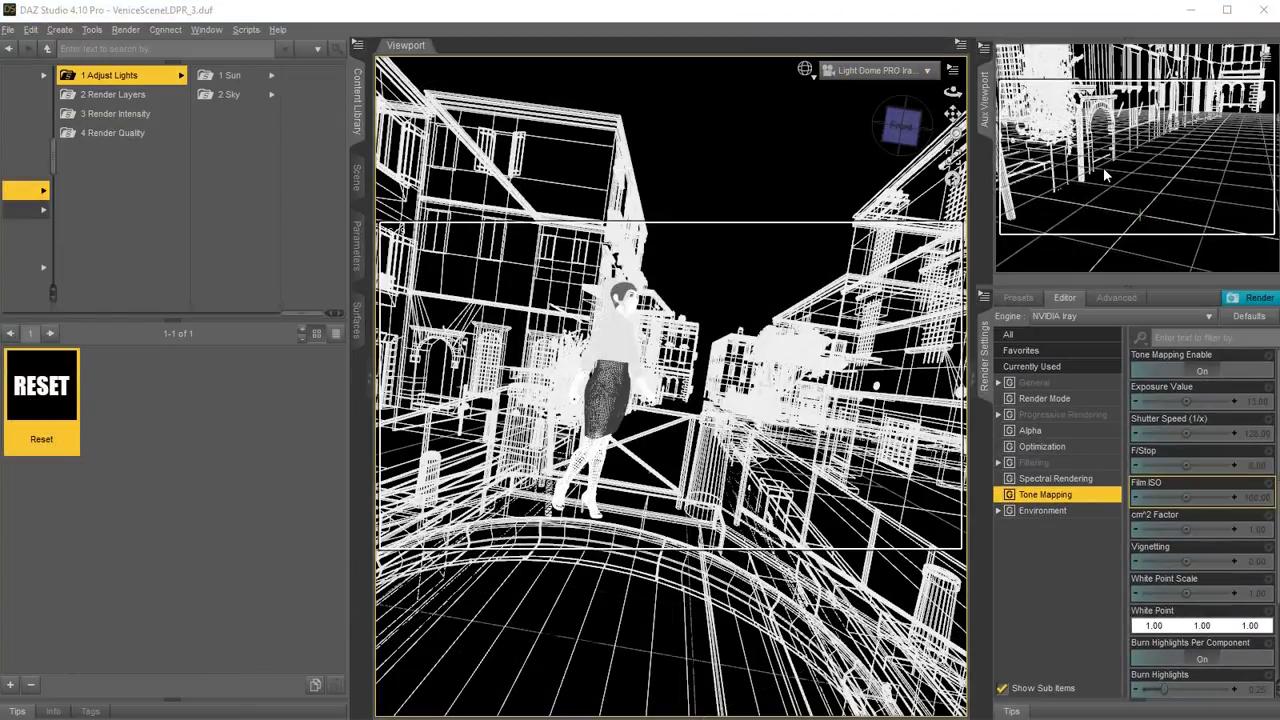
{"action": "left_click", "coordinate": [1105, 175]}
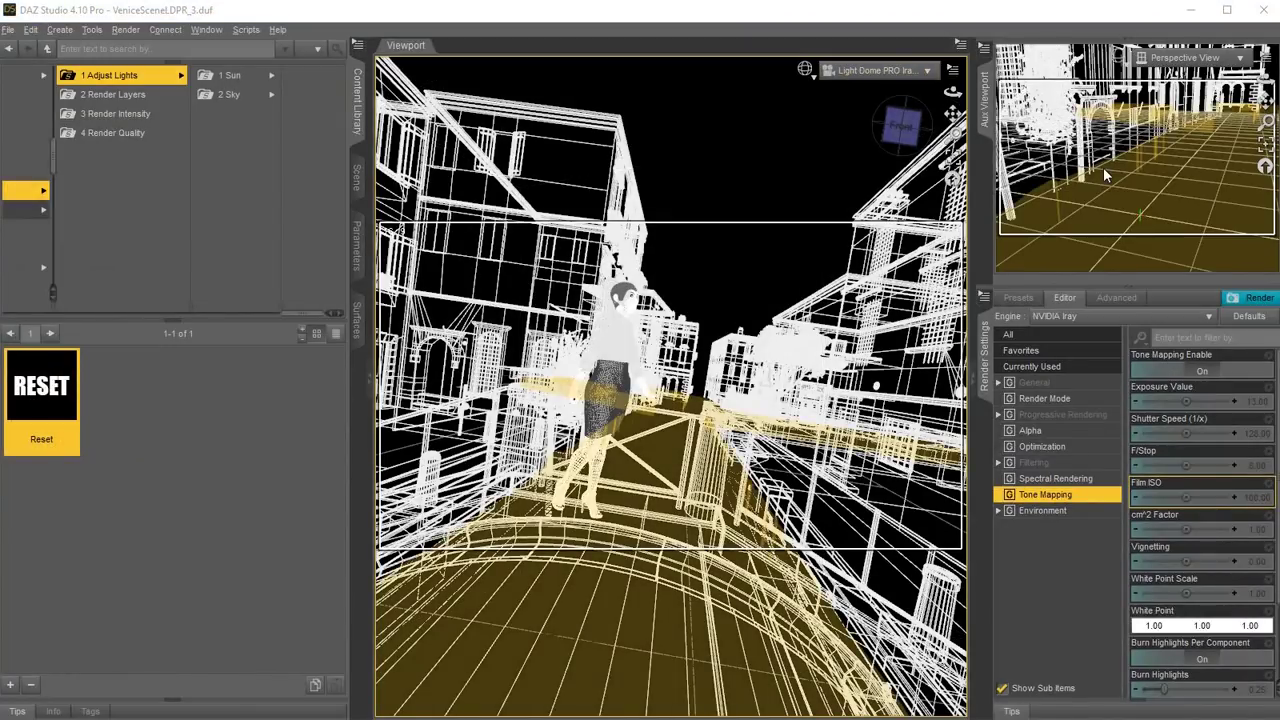
{"action": "left_click", "coordinate": [575, 62]}
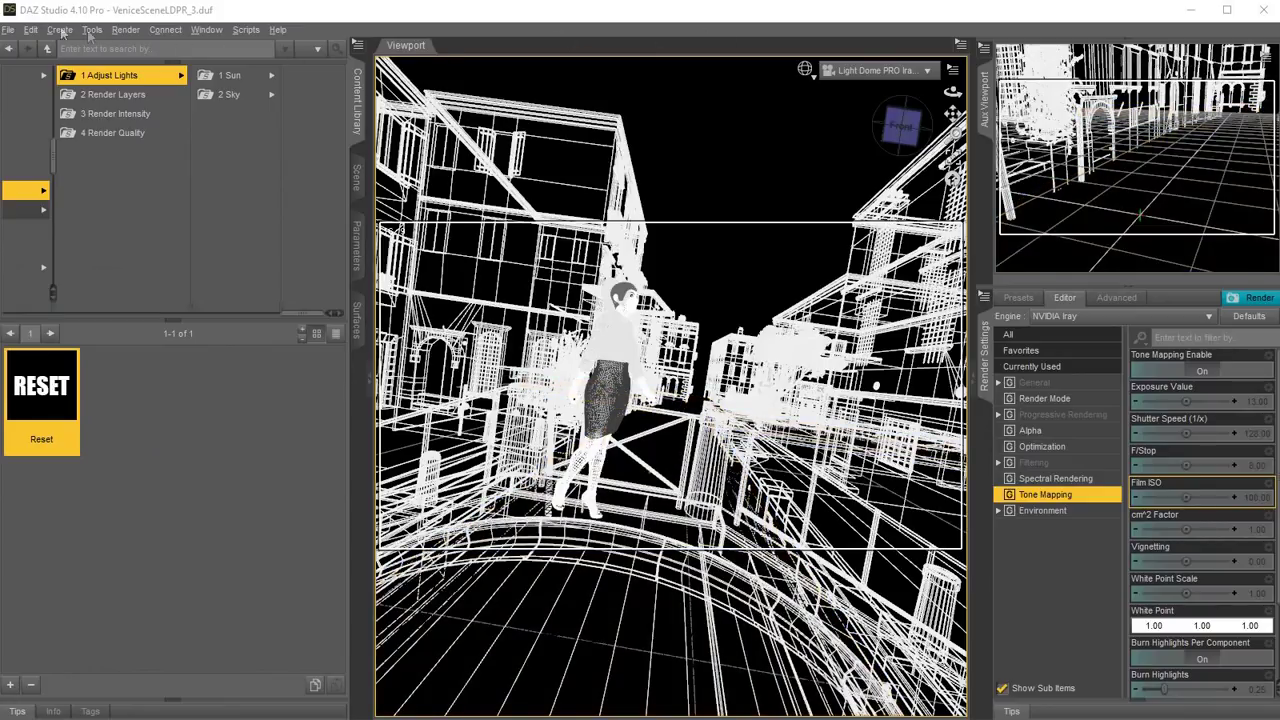
Start saving the last render, list the Render LDP folder's BMP and PNG files, and cancel without saving.
{"action": "left_click", "coordinate": [9, 30]}
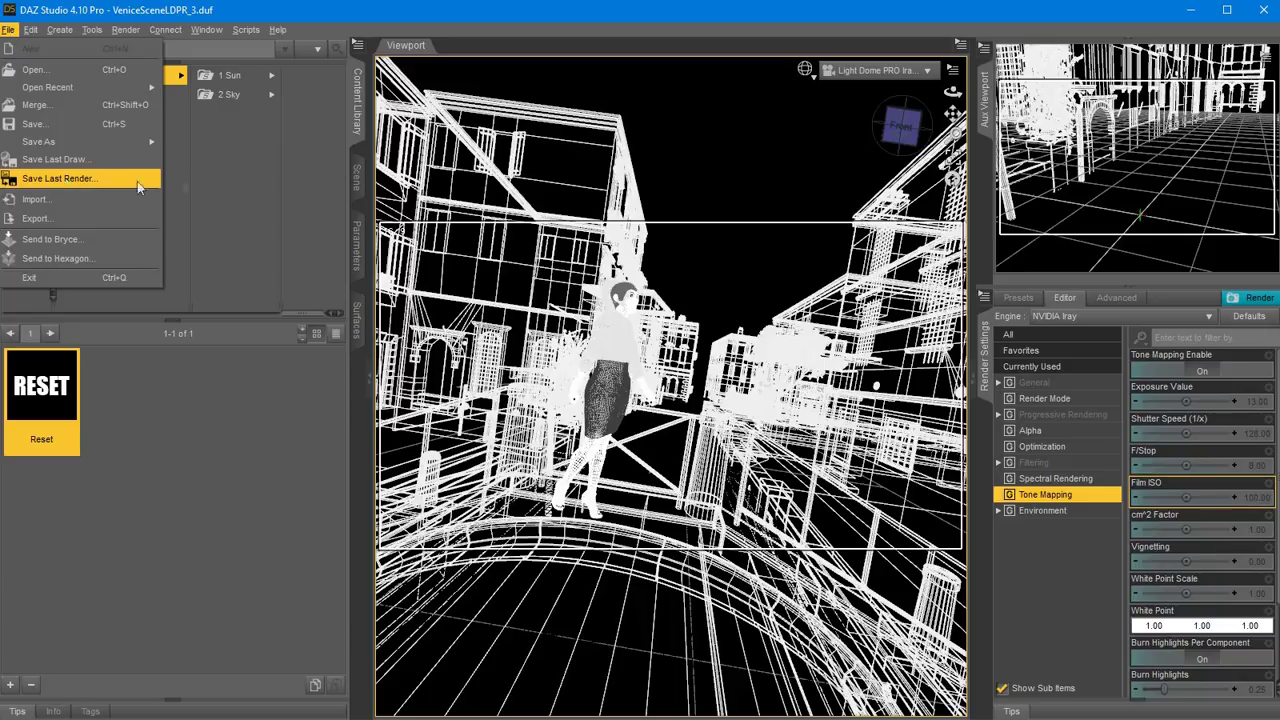
{"action": "left_click", "coordinate": [57, 178]}
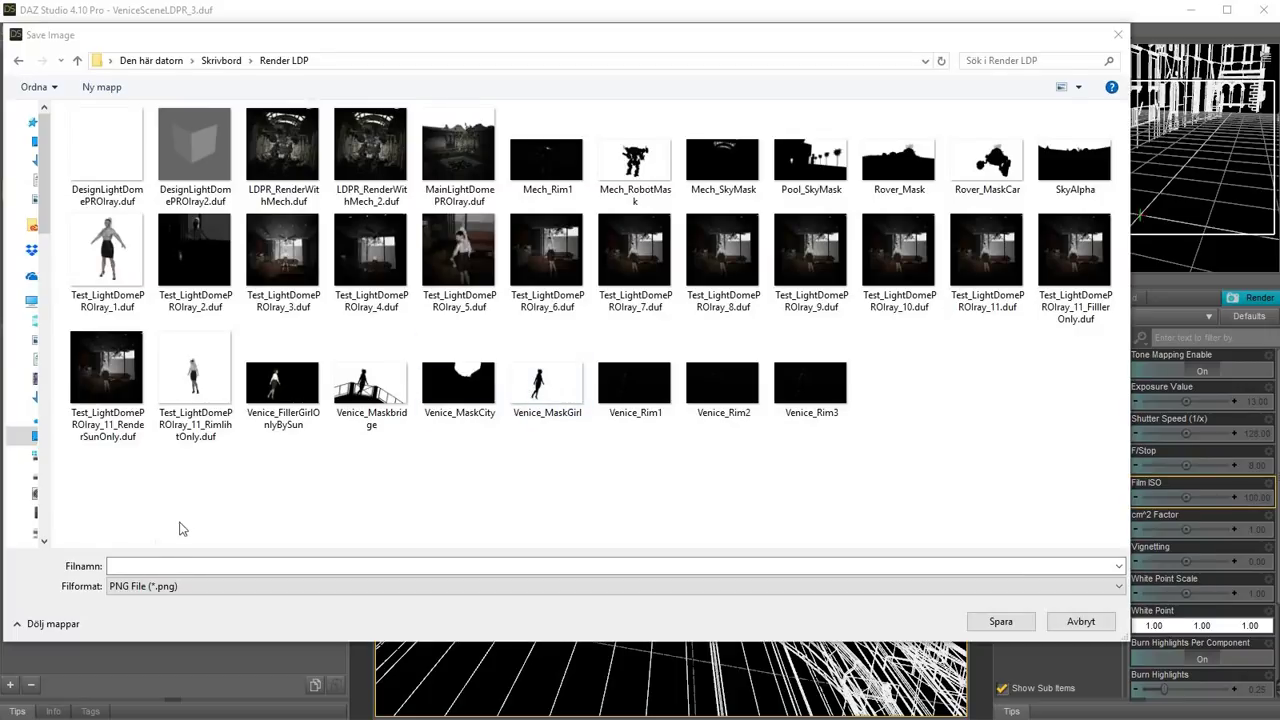
{"action": "left_click", "coordinate": [128, 588]}
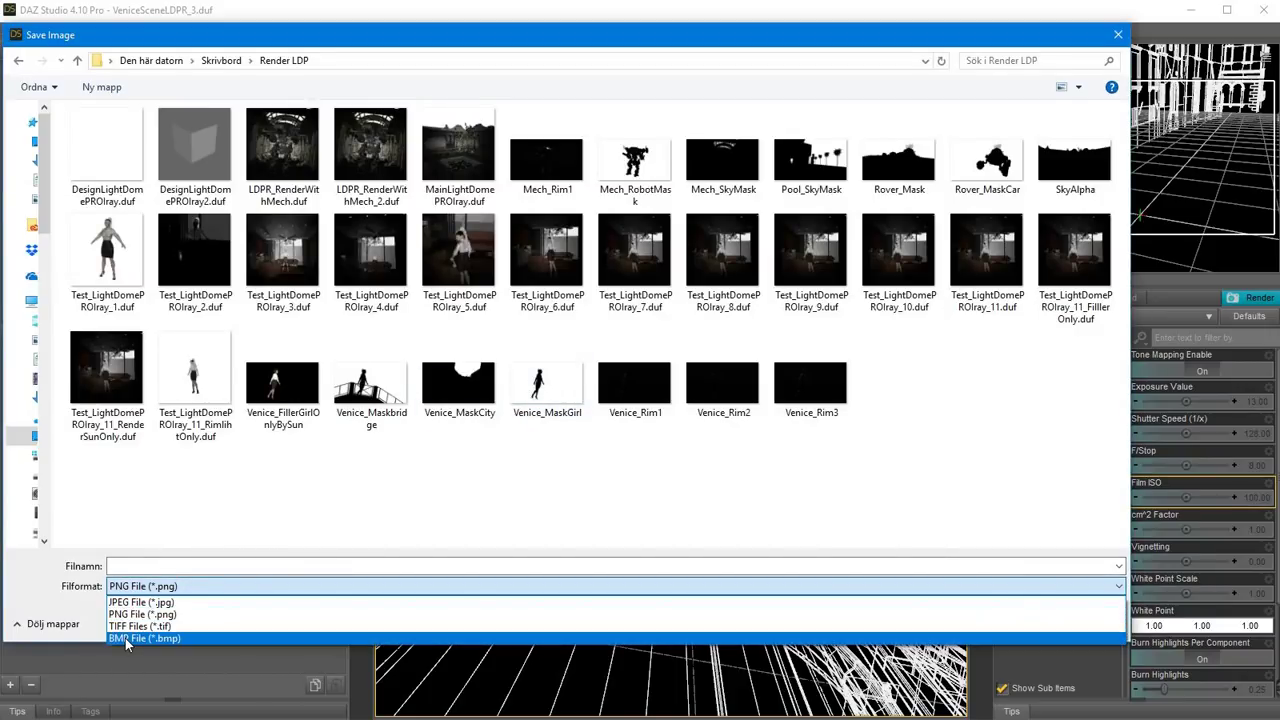
{"action": "left_click", "coordinate": [126, 639]}
{"action": "left_click", "coordinate": [141, 566]}
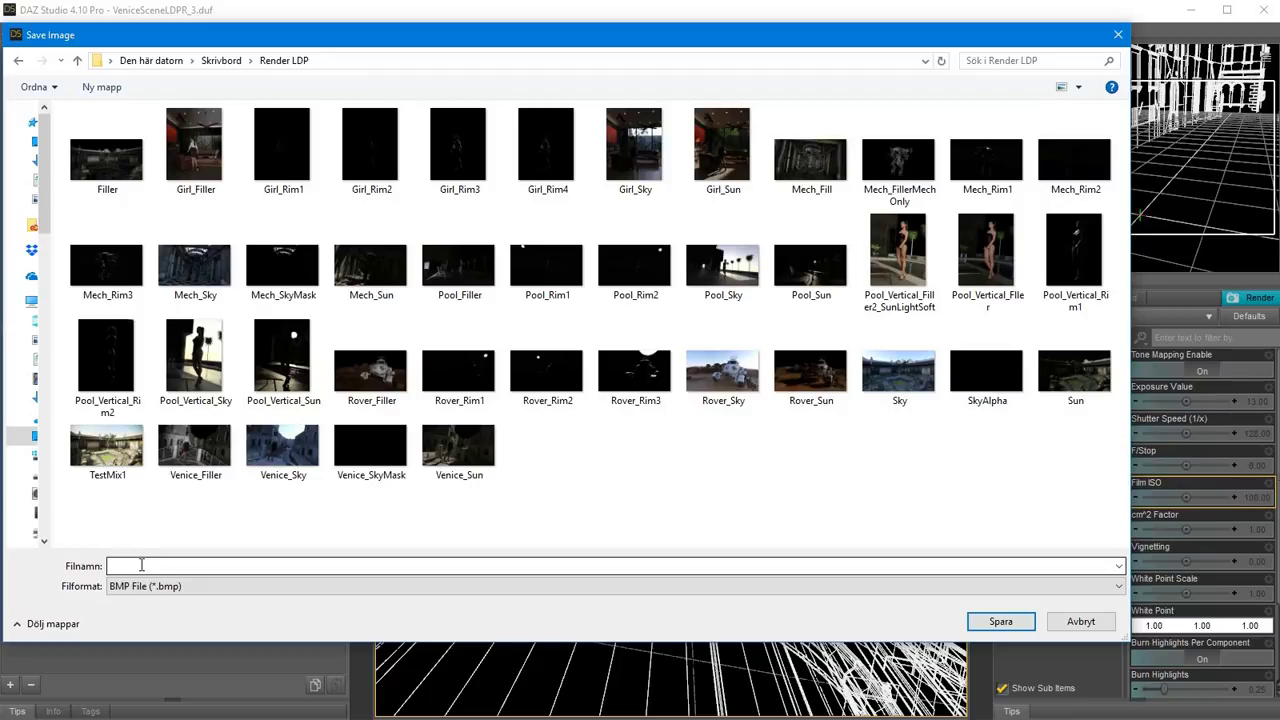
{"action": "left_click", "coordinate": [150, 586]}
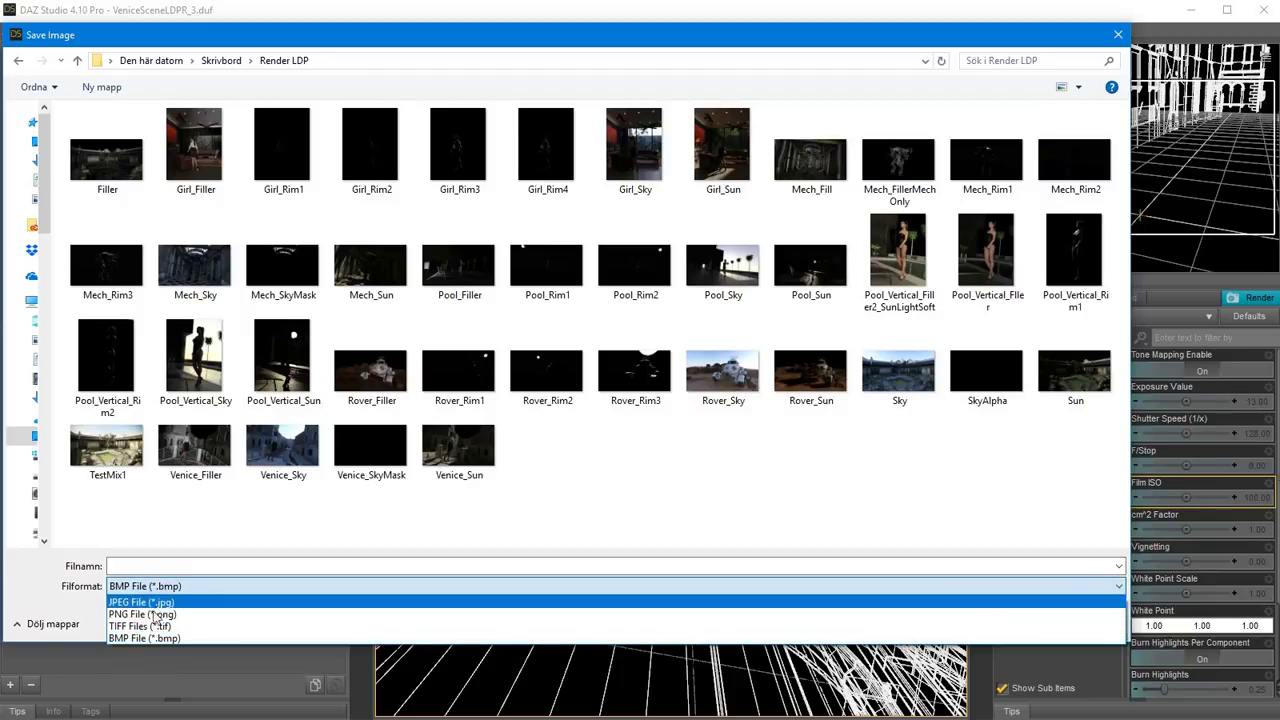
{"action": "left_click", "coordinate": [150, 614]}
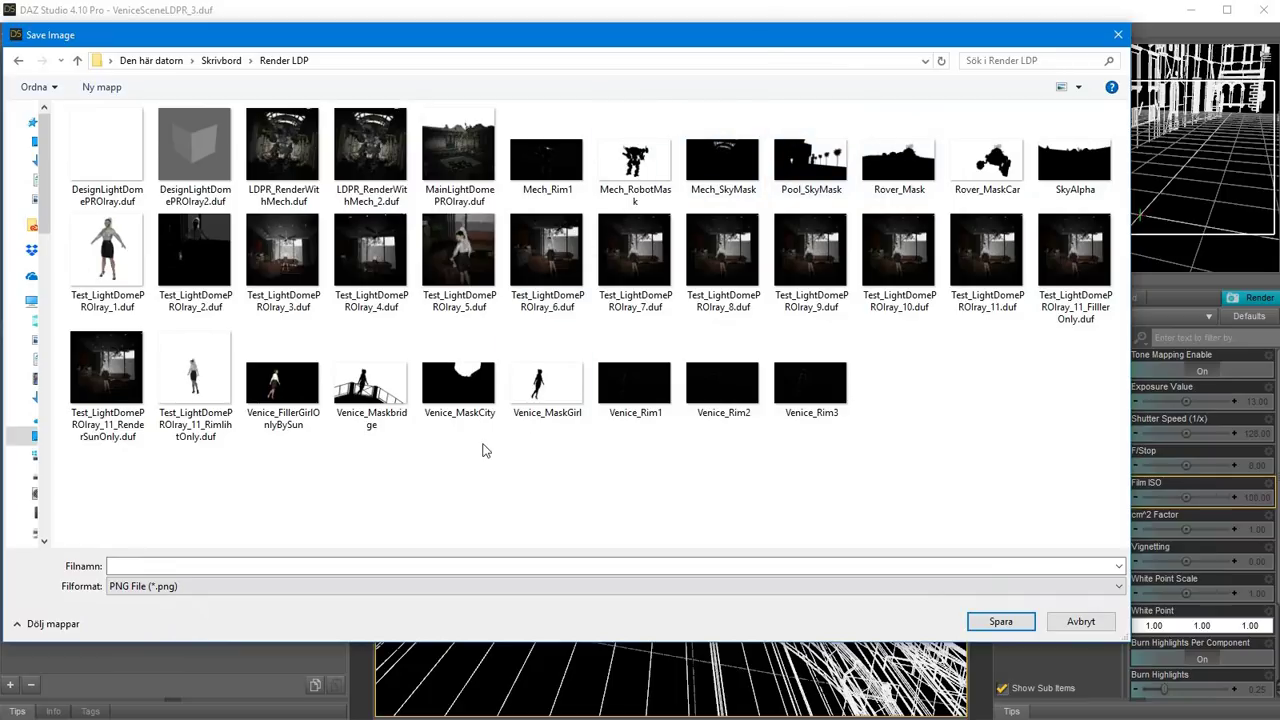
{"action": "left_click", "coordinate": [1078, 624]}
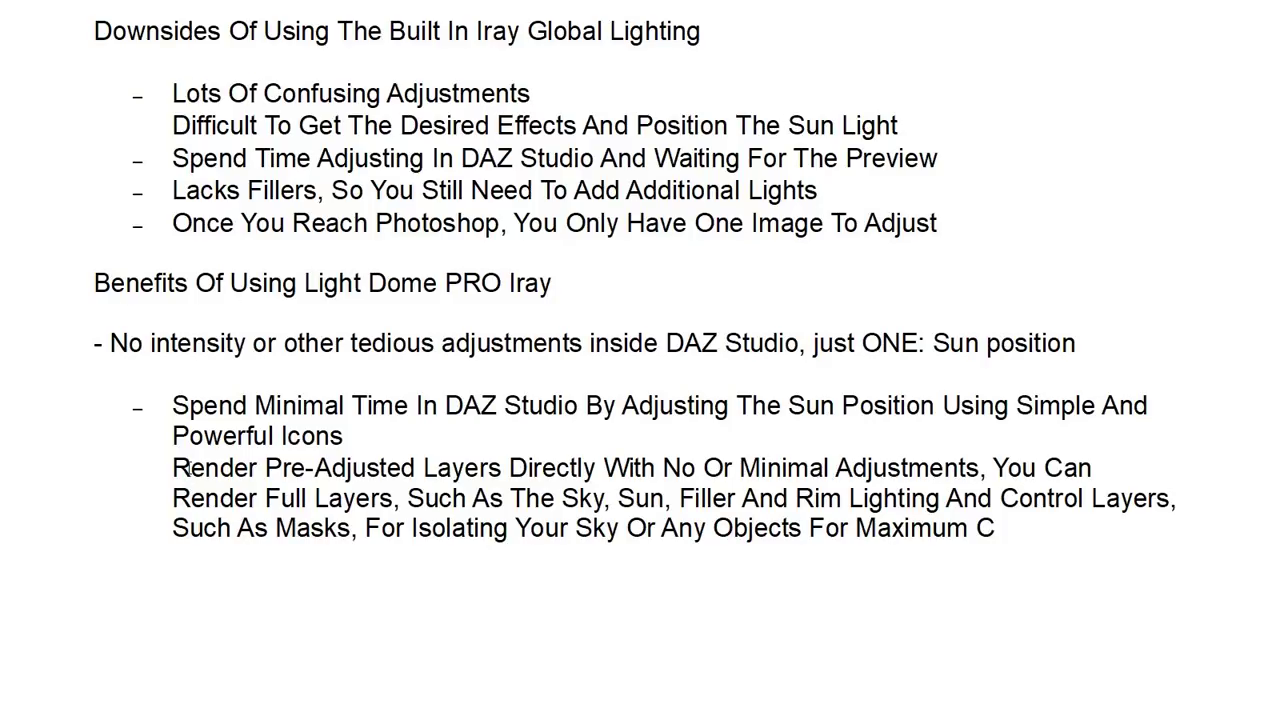
Highlight the notes on pre-adjusted layers, full render layers, control layers and masks while reading the Light Dome PRO Iray benefits.
{"action": "left_click_drag", "start_coordinate": [189, 468], "coordinate": [963, 452]}
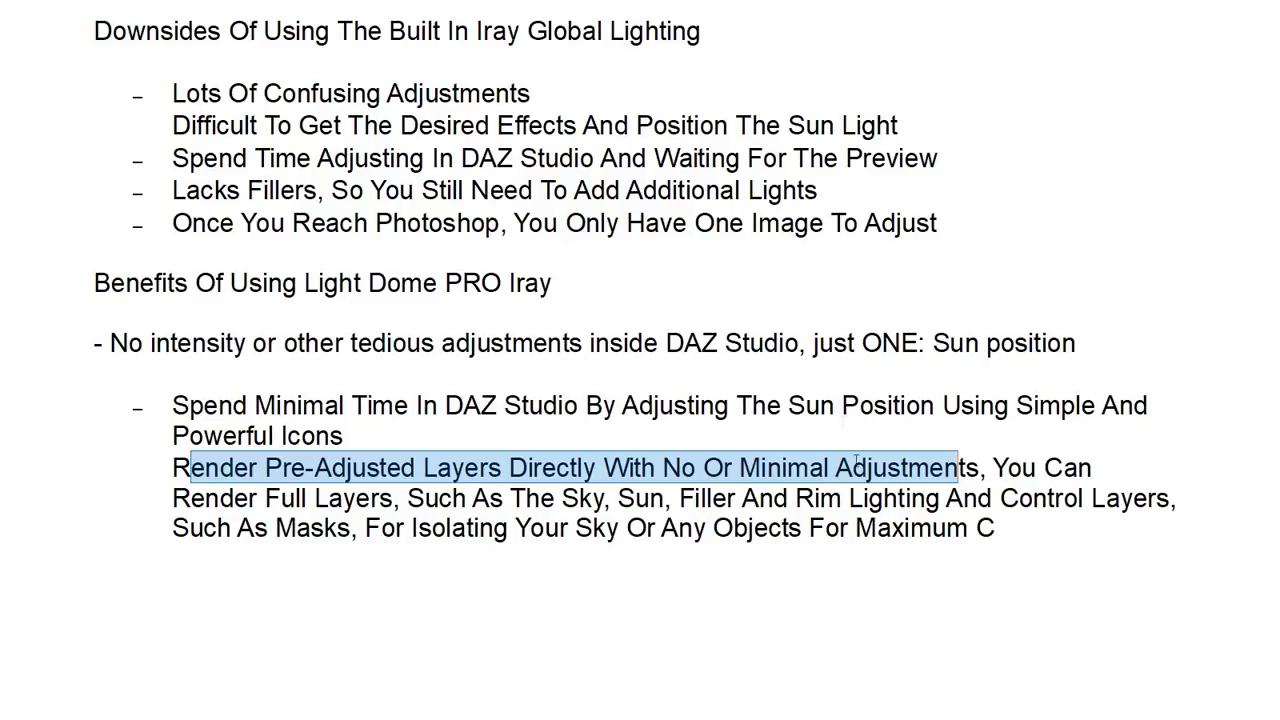
{"action": "left_click_drag", "start_coordinate": [993, 467], "coordinate": [556, 497]}
{"action": "left_click_drag", "start_coordinate": [634, 498], "coordinate": [857, 498]}
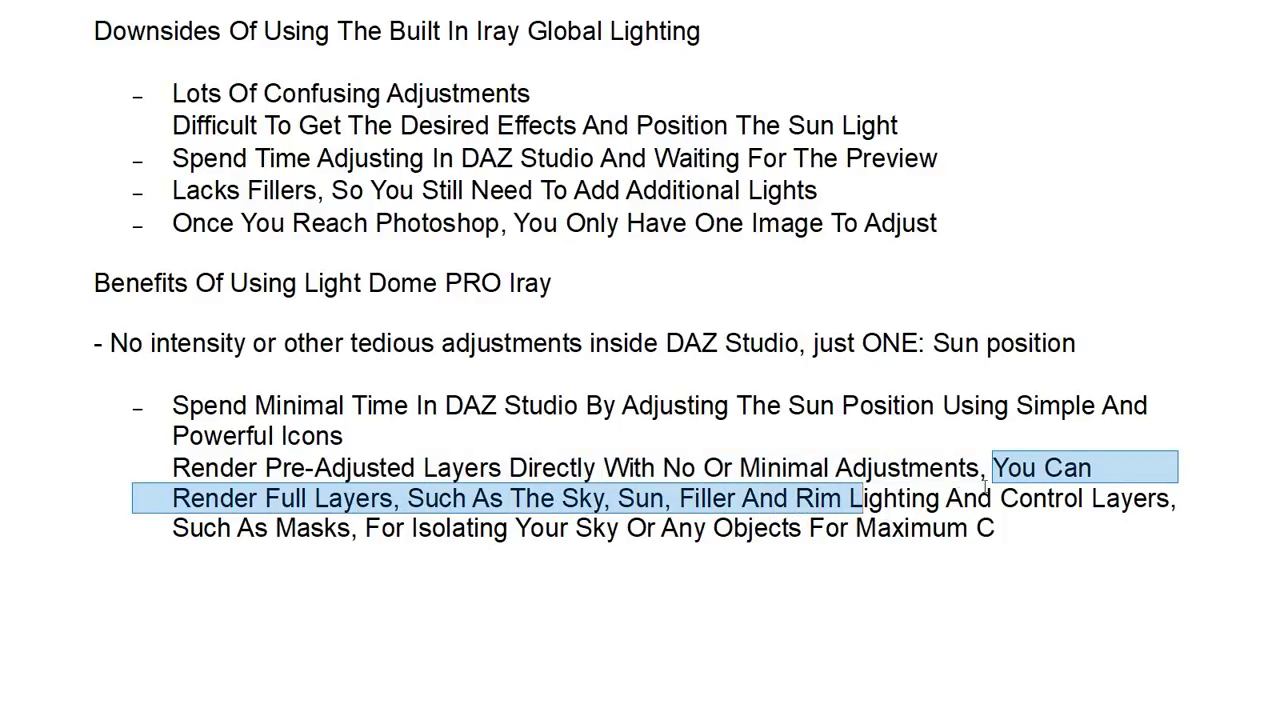
{"action": "left_click_drag", "start_coordinate": [1000, 498], "coordinate": [1138, 497]}
{"action": "left_click_drag", "start_coordinate": [270, 529], "coordinate": [392, 537]}
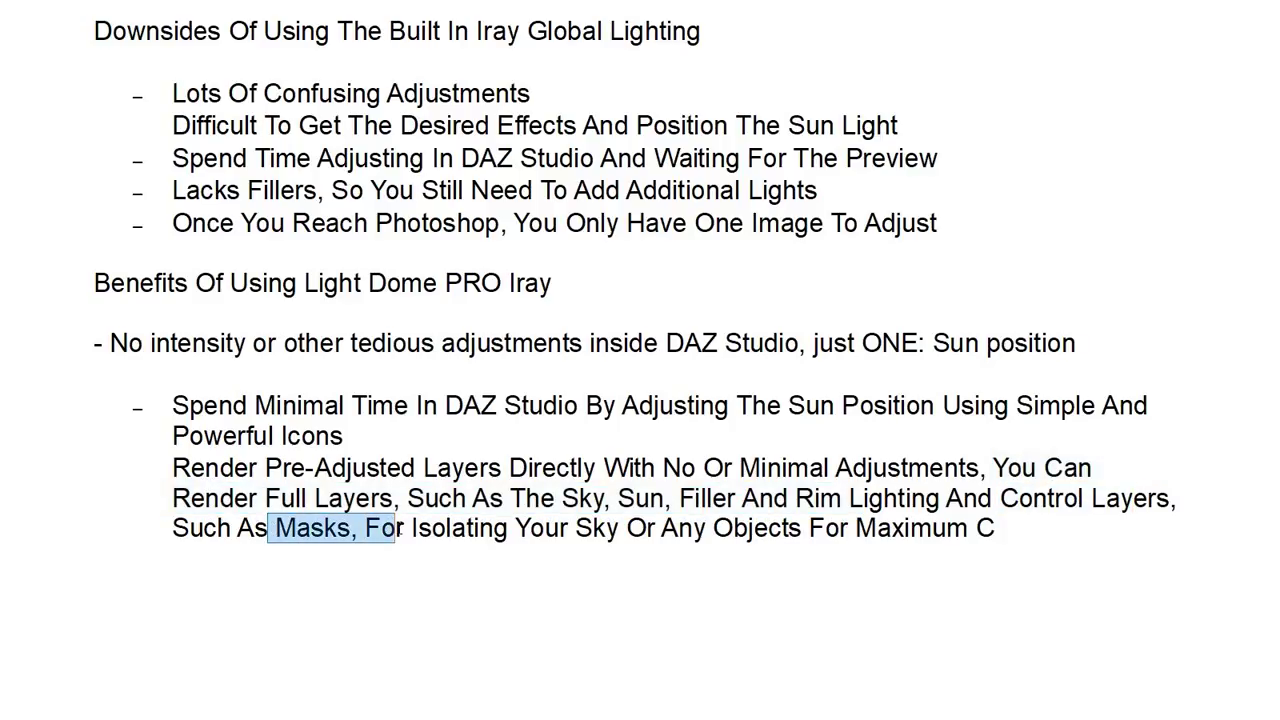
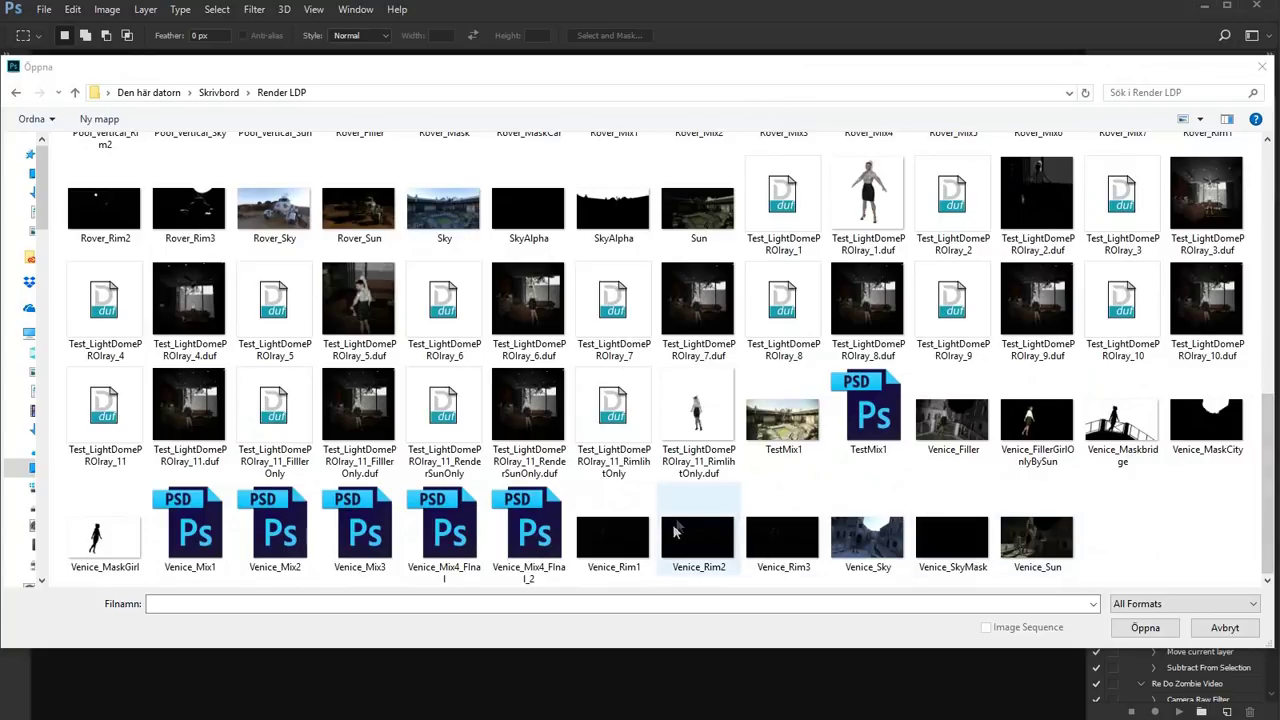
In Photoshop's open dialog, select all the Venice filler, rim, sky, sun and mask images, leaving out the Venice_Mix PSD files.
{"action": "left_click", "coordinate": [955, 425]}
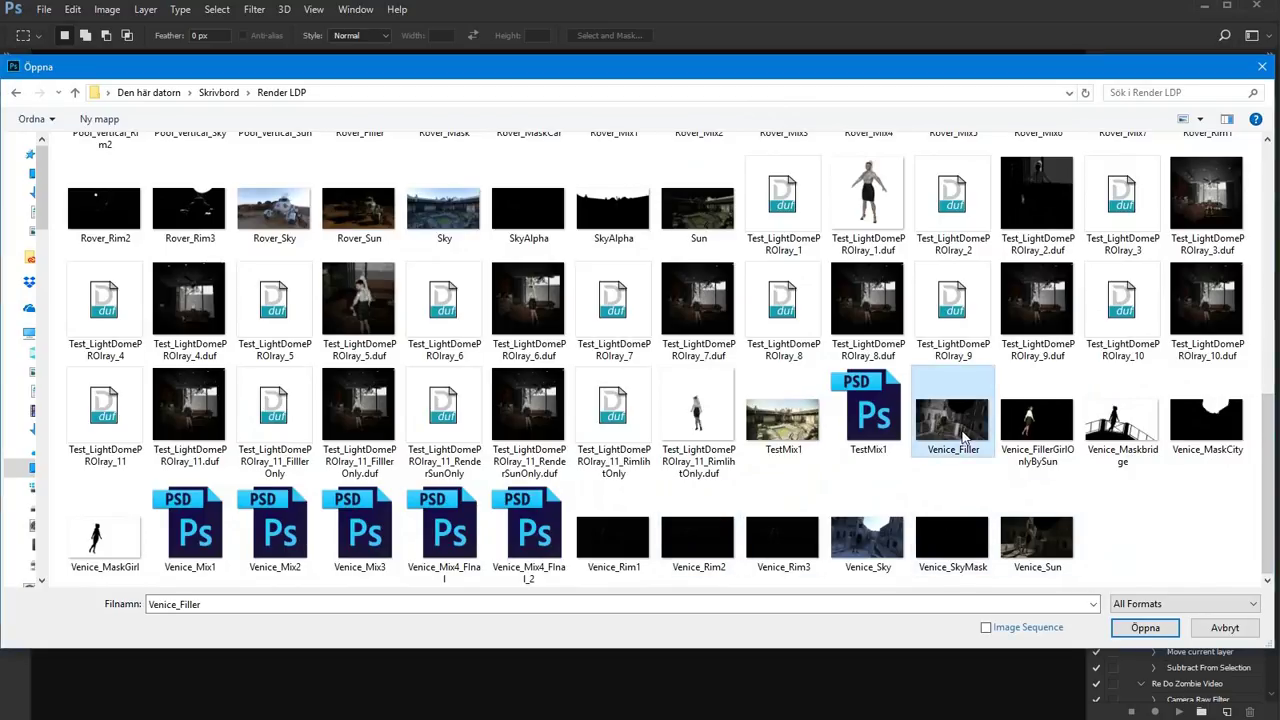
{"action": "left_click", "coordinate": [1037, 425], "text": "ctrl"}
{"action": "left_click", "coordinate": [1137, 430], "text": "ctrl"}
{"action": "left_click", "coordinate": [1207, 420], "text": "ctrl"}
{"action": "left_click", "coordinate": [613, 540], "text": "ctrl"}
{"action": "left_click", "coordinate": [712, 553], "text": "ctrl"}
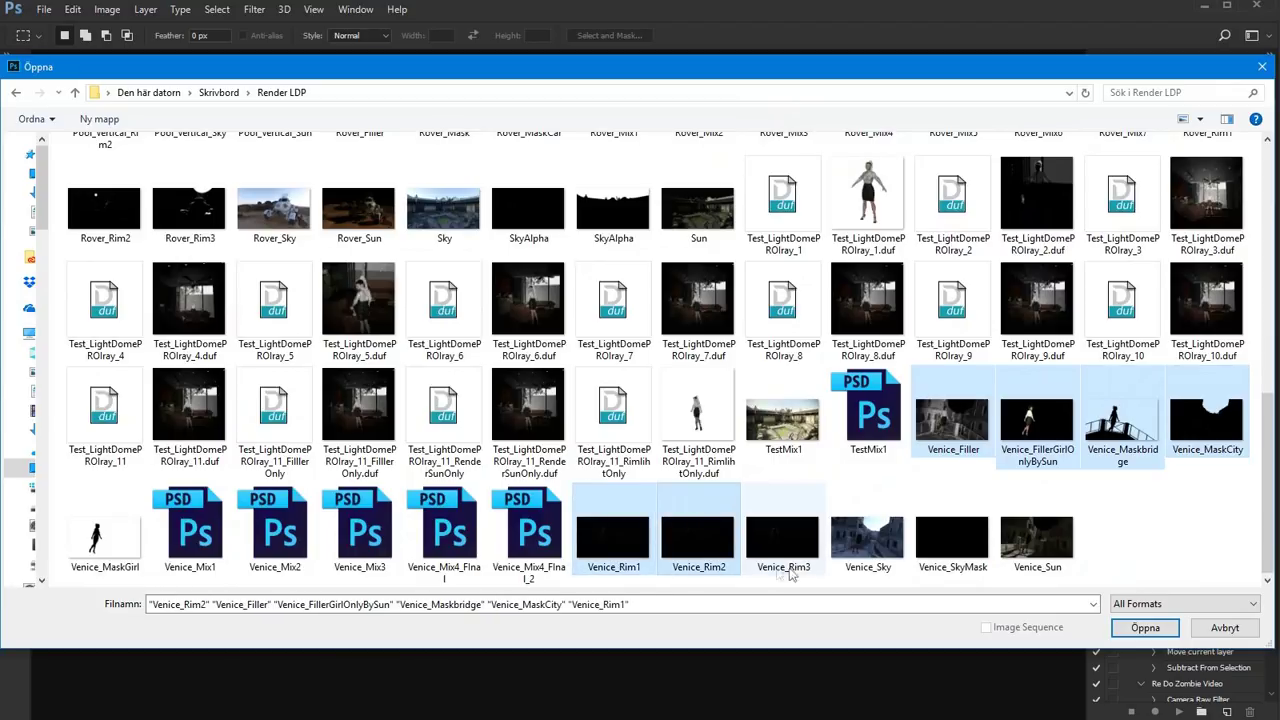
{"action": "left_click", "coordinate": [800, 550], "text": "ctrl"}
{"action": "left_click", "coordinate": [100, 540], "text": "ctrl"}
{"action": "left_click", "coordinate": [868, 540], "text": "ctrl"}
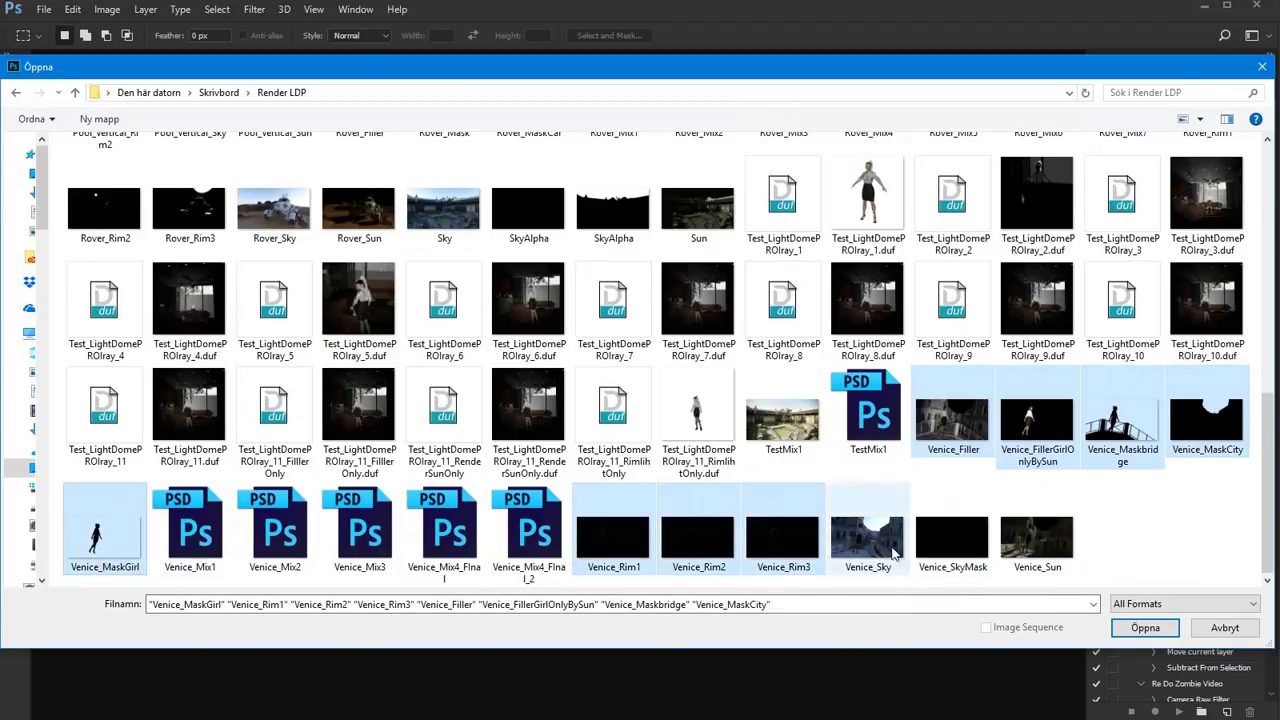
{"action": "left_click", "coordinate": [957, 548], "text": "ctrl"}
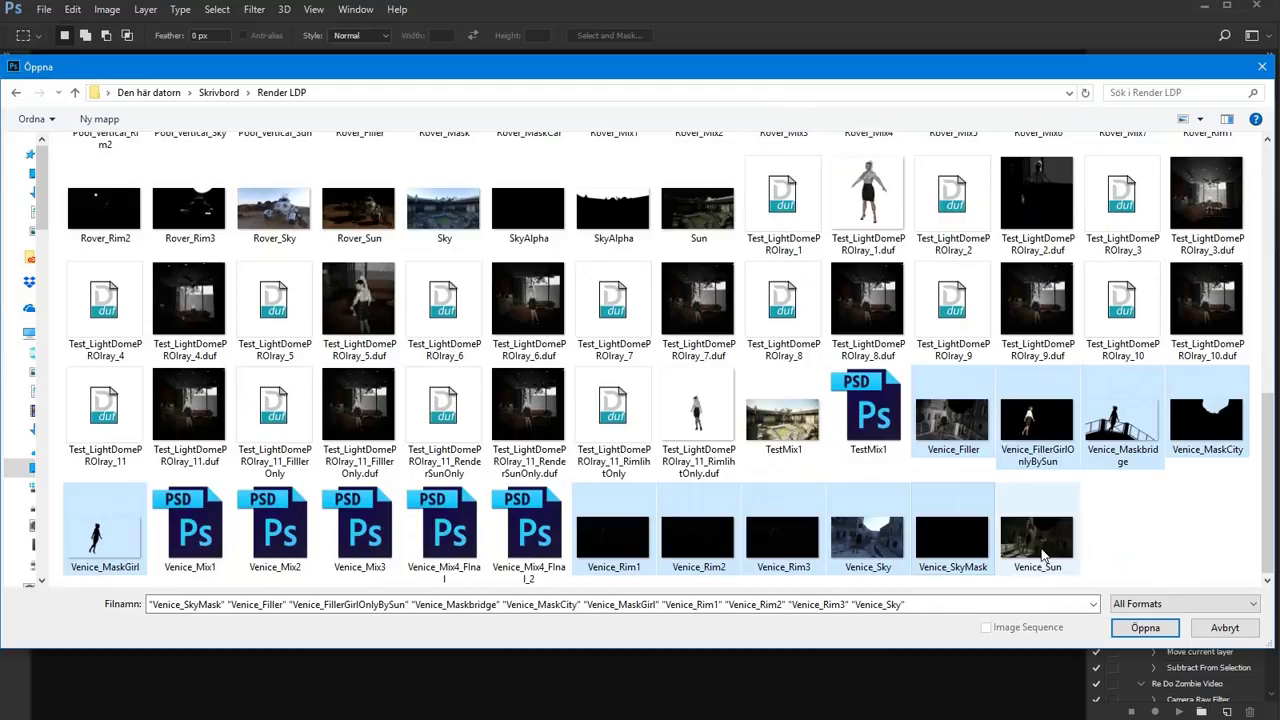
{"action": "left_click", "coordinate": [1040, 550], "text": "ctrl"}
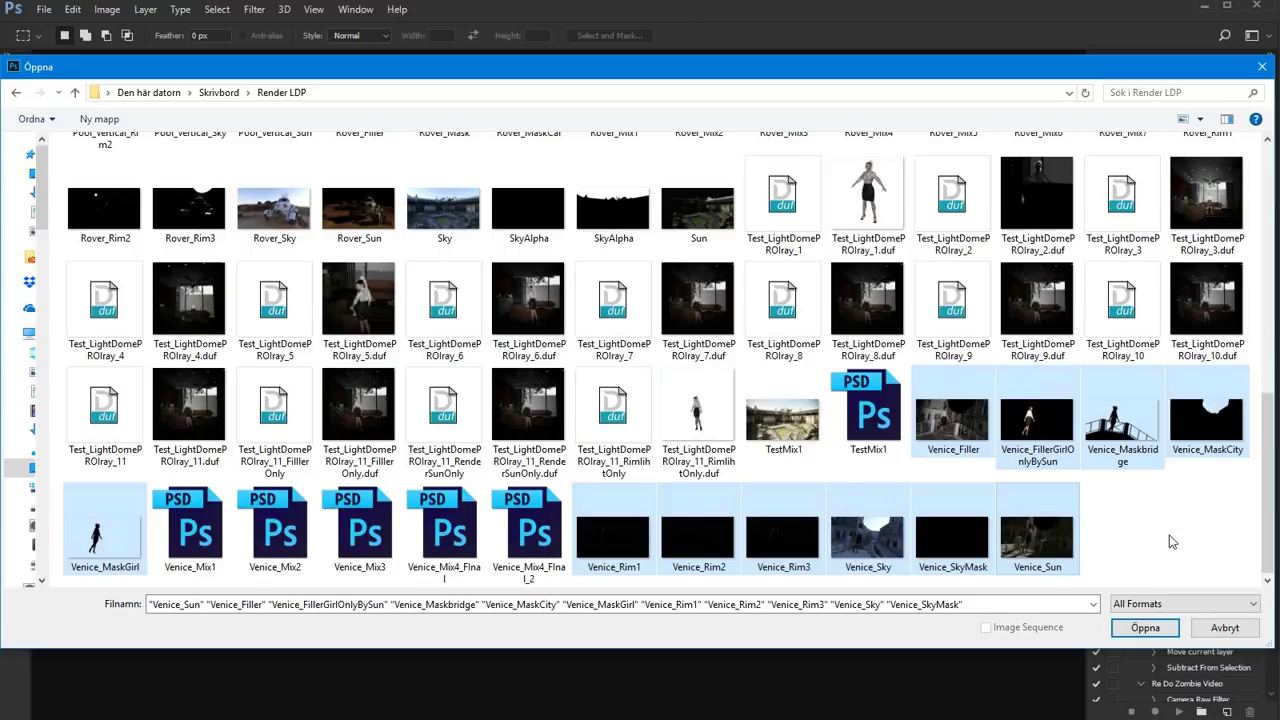
Single out the mask images Venice_Maskbridge, Venice_MaskCity and Venice_MaskGirl one at a time.
{"action": "left_click", "coordinate": [1120, 440]}
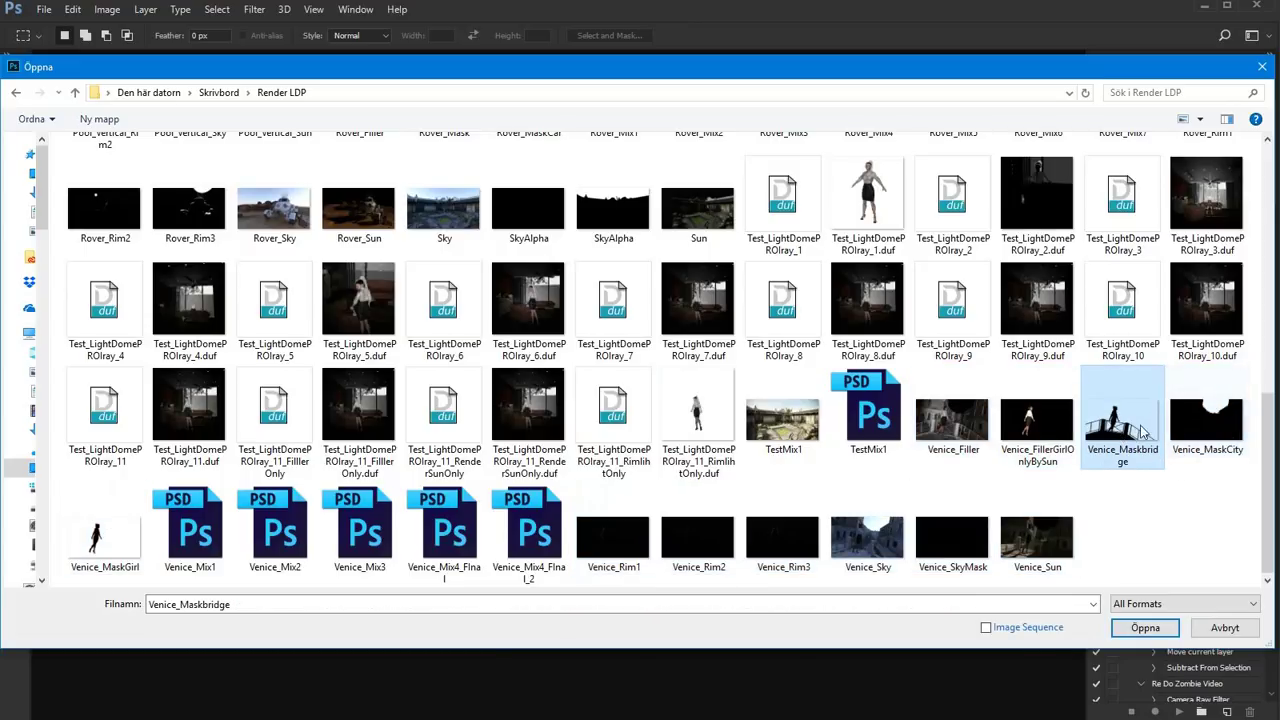
{"action": "left_click", "coordinate": [1212, 436]}
{"action": "left_click", "coordinate": [93, 548]}
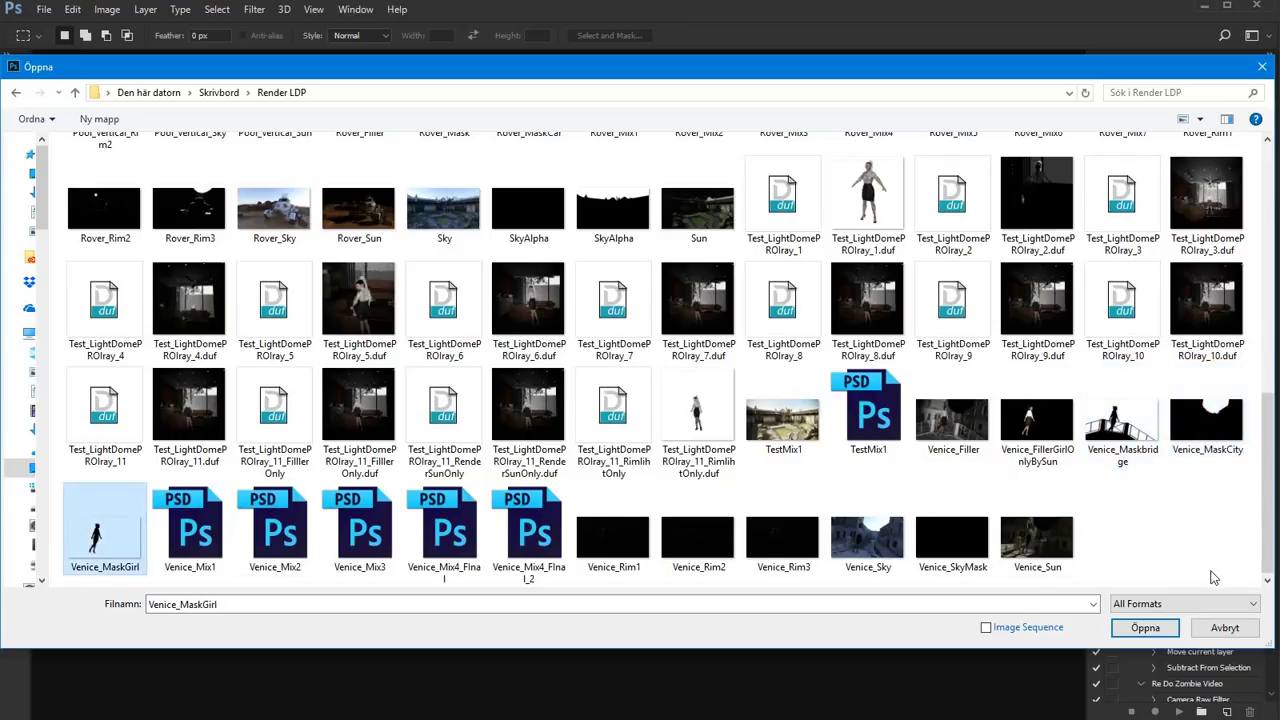
Open Venice_Filler, Venice_FillerGirlOnlyBySun, Venice_Rim1, Venice_Rim2, Venice_Rim3, Venice_Sky and Venice_Sun together.
{"action": "left_click", "coordinate": [950, 428]}
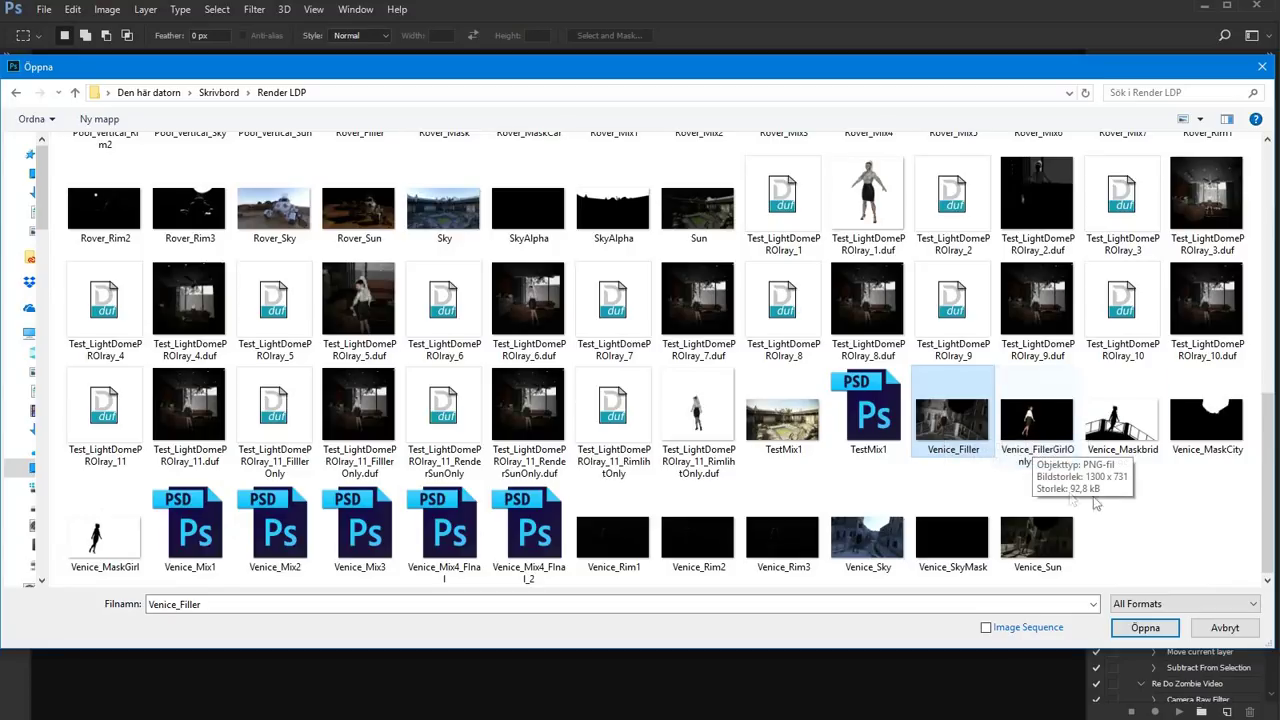
{"action": "left_click", "coordinate": [1024, 428], "text": "ctrl"}
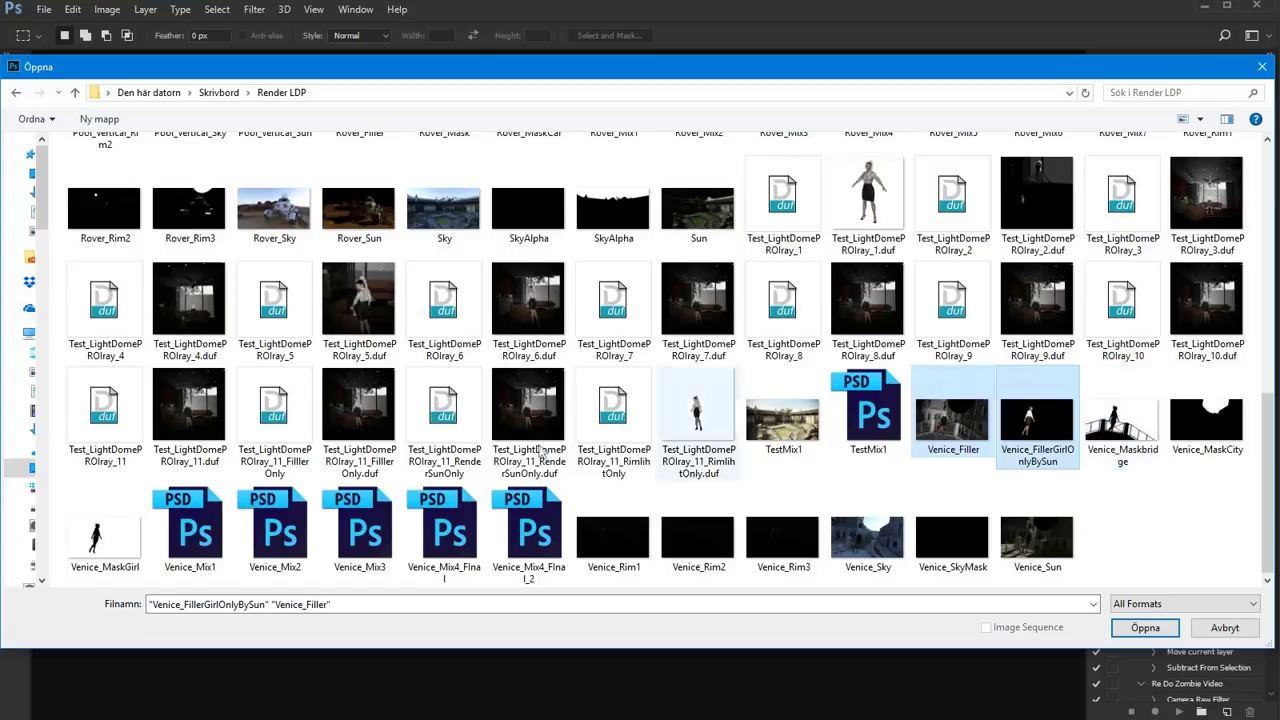
{"action": "left_click", "coordinate": [594, 544], "text": "ctrl"}
{"action": "left_click", "coordinate": [703, 556], "text": "ctrl"}
{"action": "left_click", "coordinate": [788, 556], "text": "ctrl"}
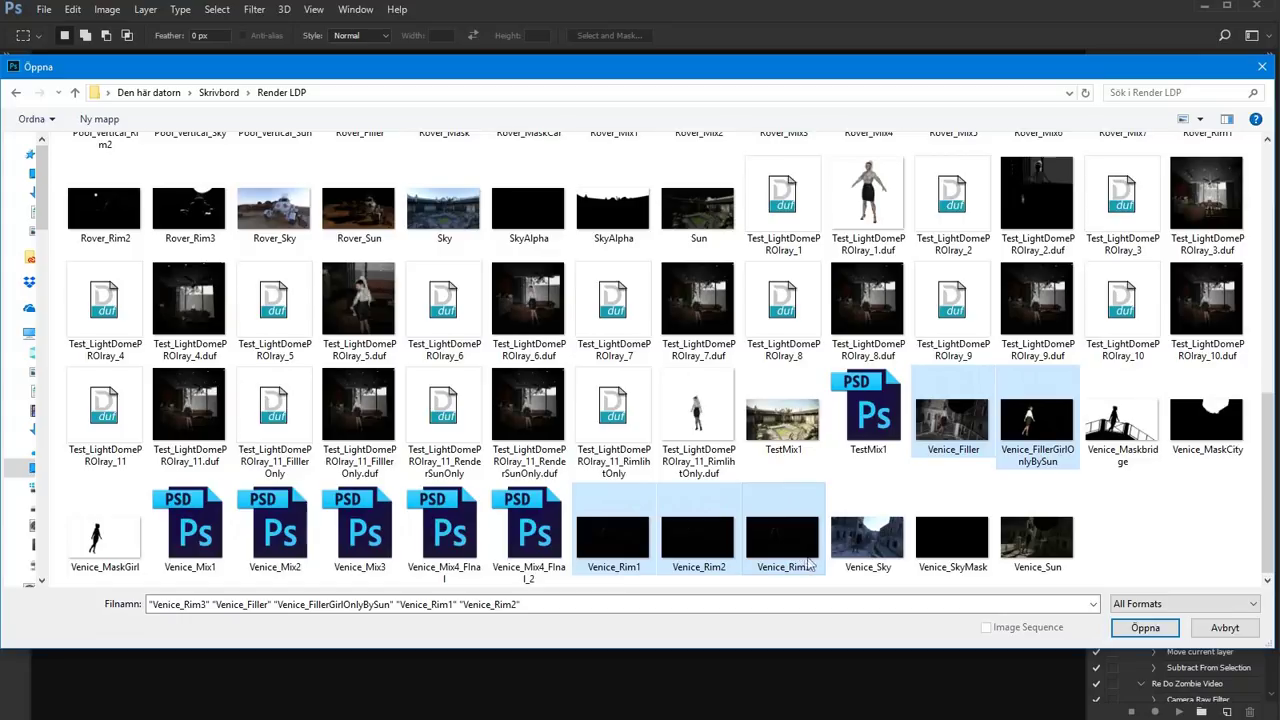
{"action": "left_click", "coordinate": [866, 550], "text": "ctrl"}
{"action": "left_click", "coordinate": [1055, 545], "text": "ctrl"}
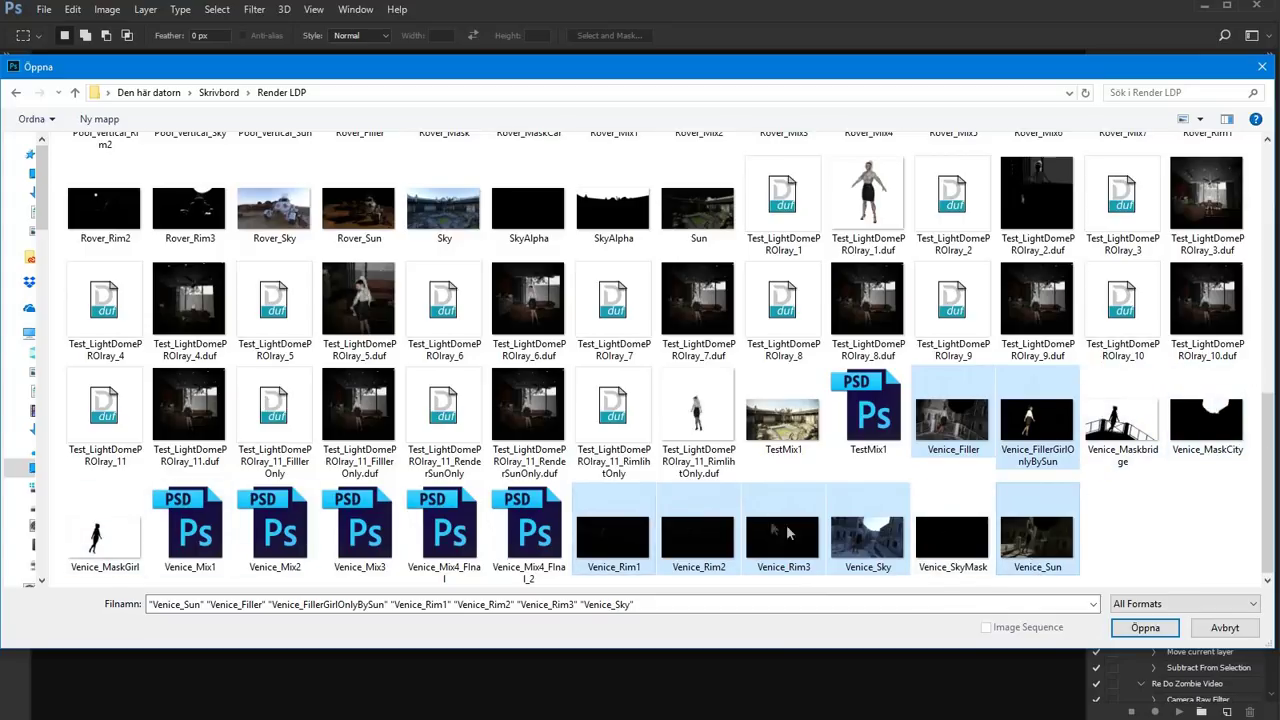
{"action": "left_click", "coordinate": [1145, 627]}
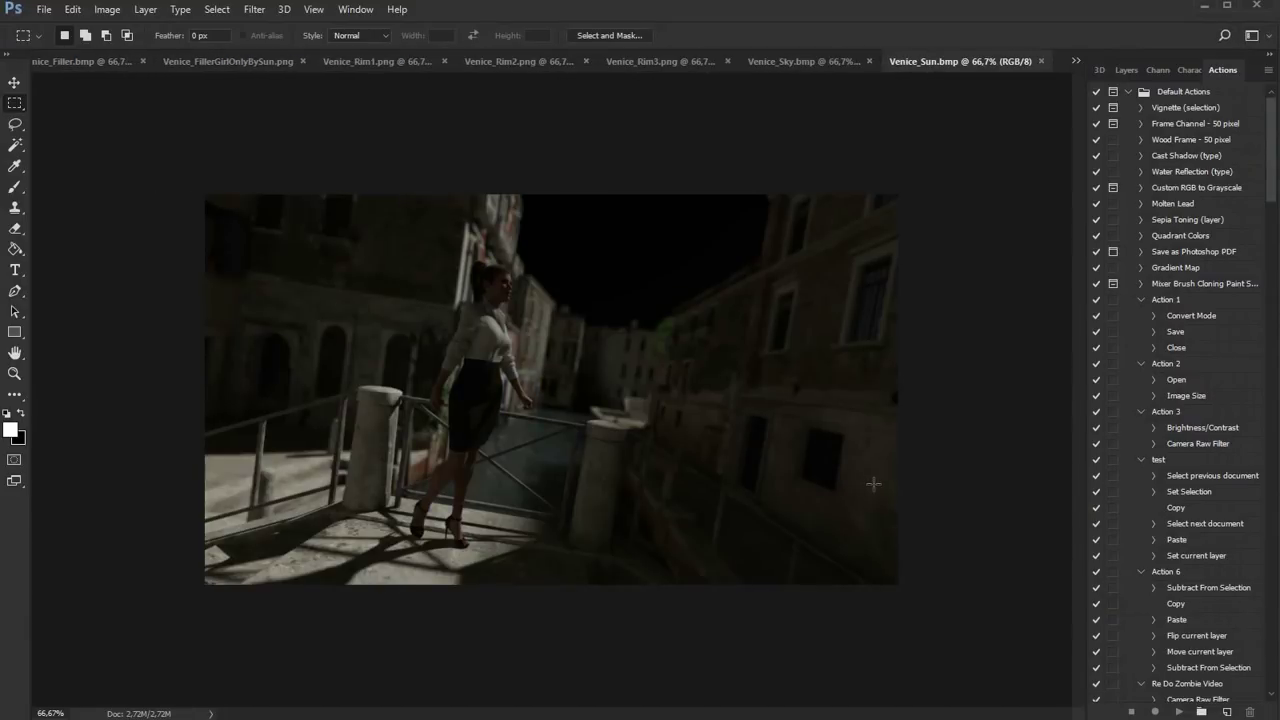
Run the Combine 7 Layers action from the Dreamlight Light Dome PRO set on the open renders.
{"action": "left_click_drag", "start_coordinate": [1272, 182], "coordinate": [1272, 660]}
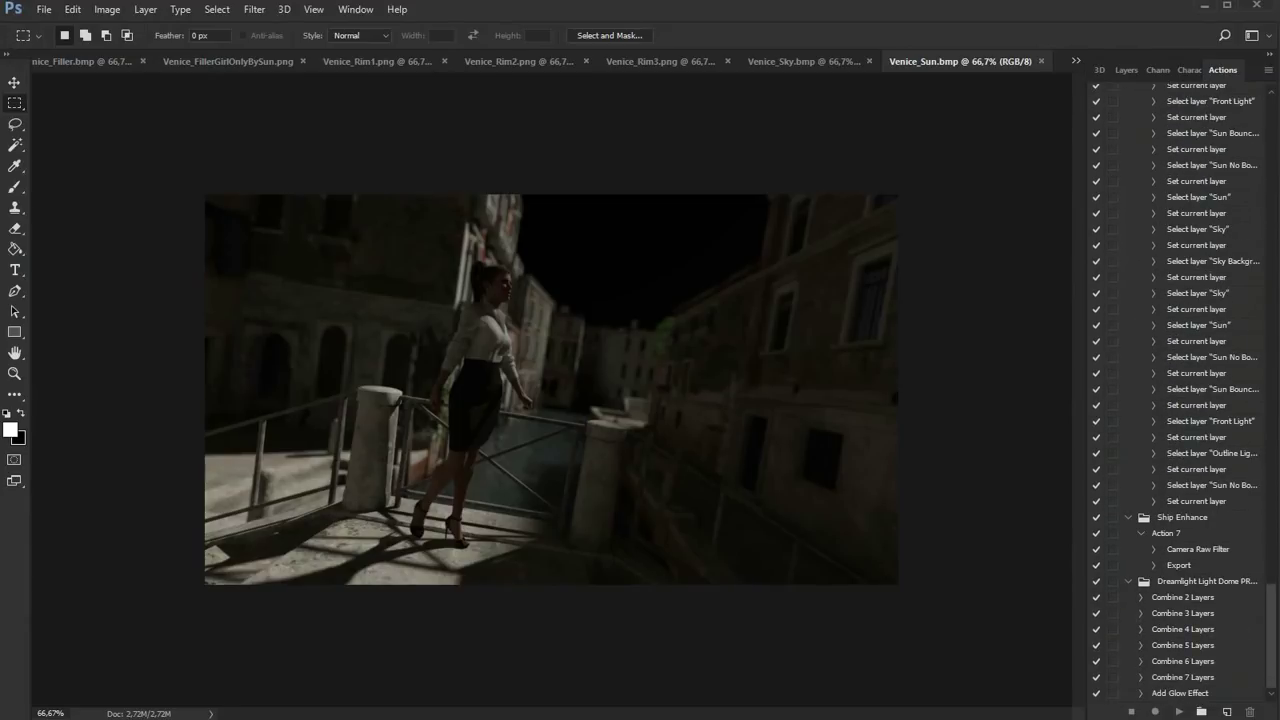
{"action": "left_click", "coordinate": [1190, 586]}
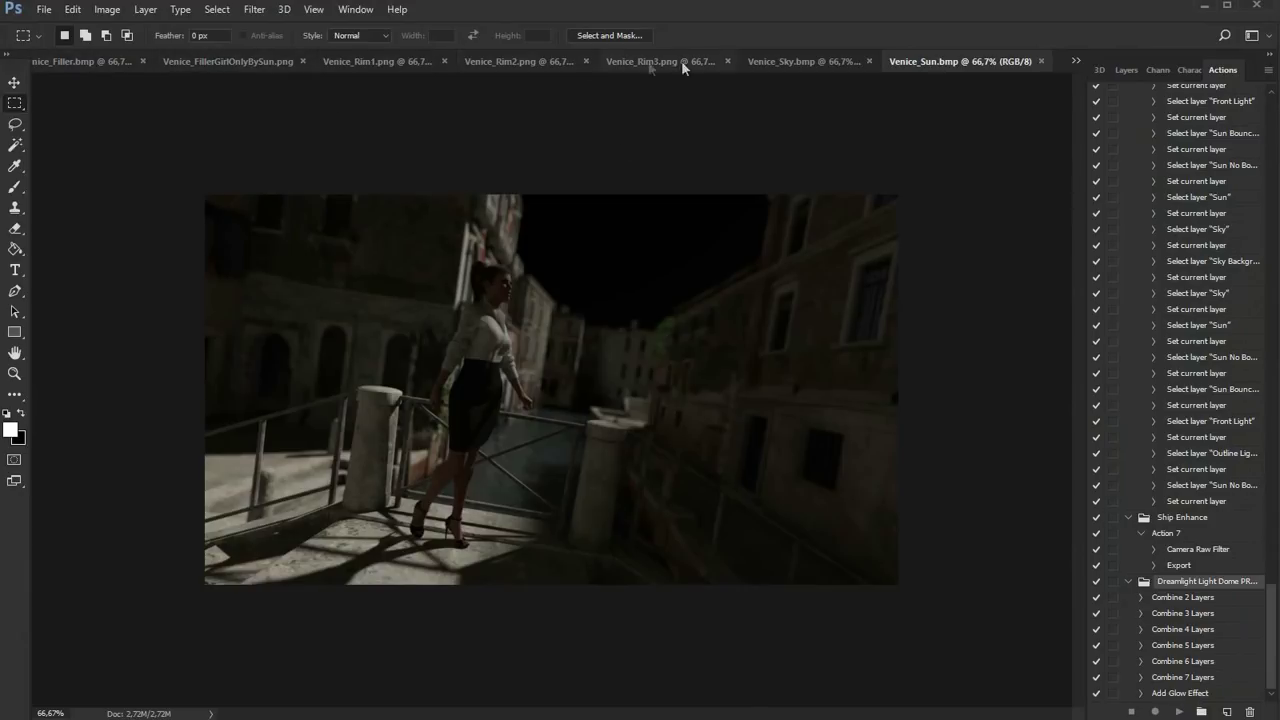
{"action": "left_click", "coordinate": [1173, 679]}
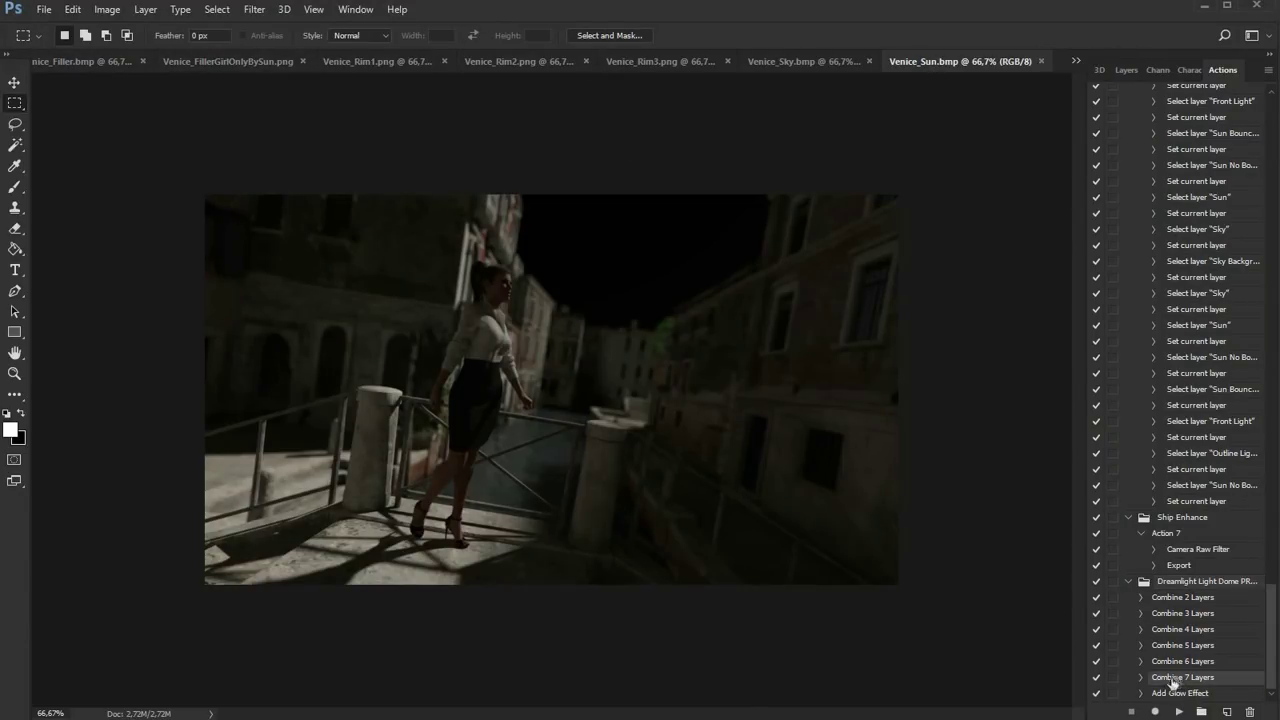
{"action": "left_click", "coordinate": [1179, 712]}
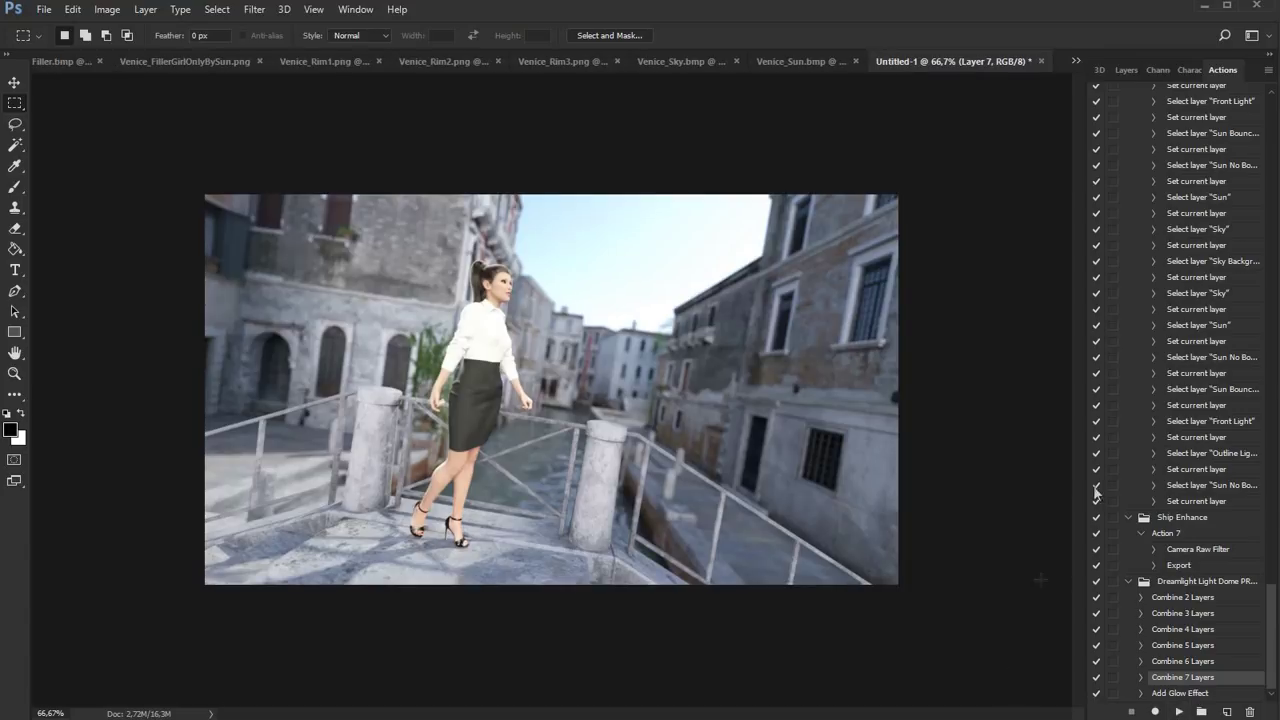
Show the combined document's layers and close the source images Venice_Sun, Venice_Sky, Venice_Rim3 and Venice_Rim1.
{"action": "left_click", "coordinate": [1125, 70]}
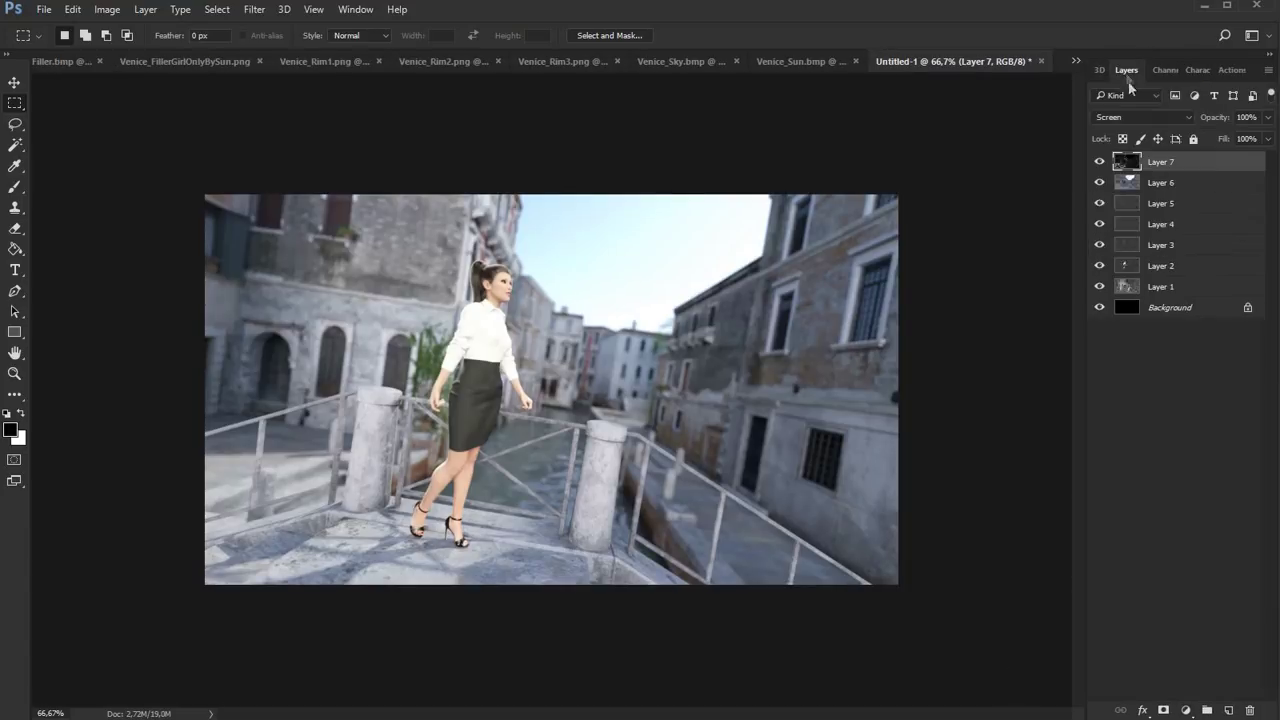
{"action": "left_click", "coordinate": [780, 63]}
{"action": "left_click", "coordinate": [955, 61]}
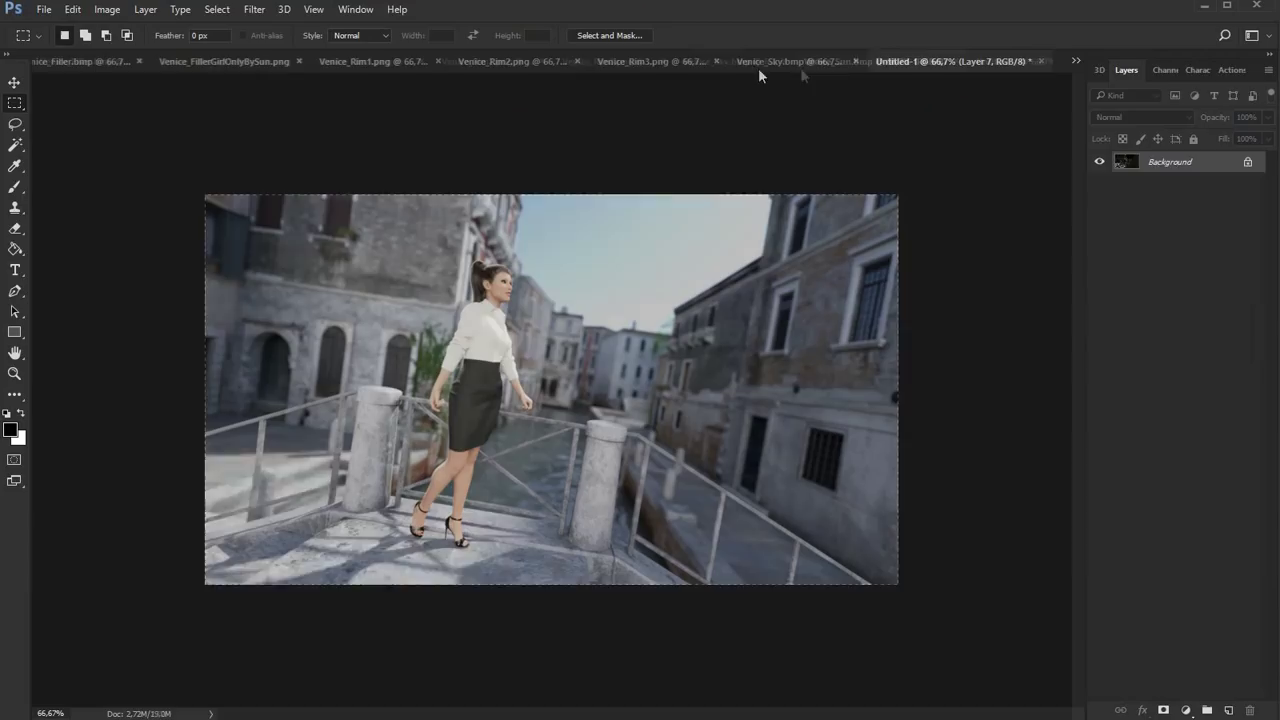
{"action": "left_click", "coordinate": [802, 63]}
{"action": "left_click", "coordinate": [915, 61]}
{"action": "left_click", "coordinate": [730, 63]}
{"action": "left_click", "coordinate": [877, 61]}
{"action": "left_click", "coordinate": [606, 64]}
{"action": "left_click", "coordinate": [650, 61]}
{"action": "left_click", "coordinate": [608, 63]}
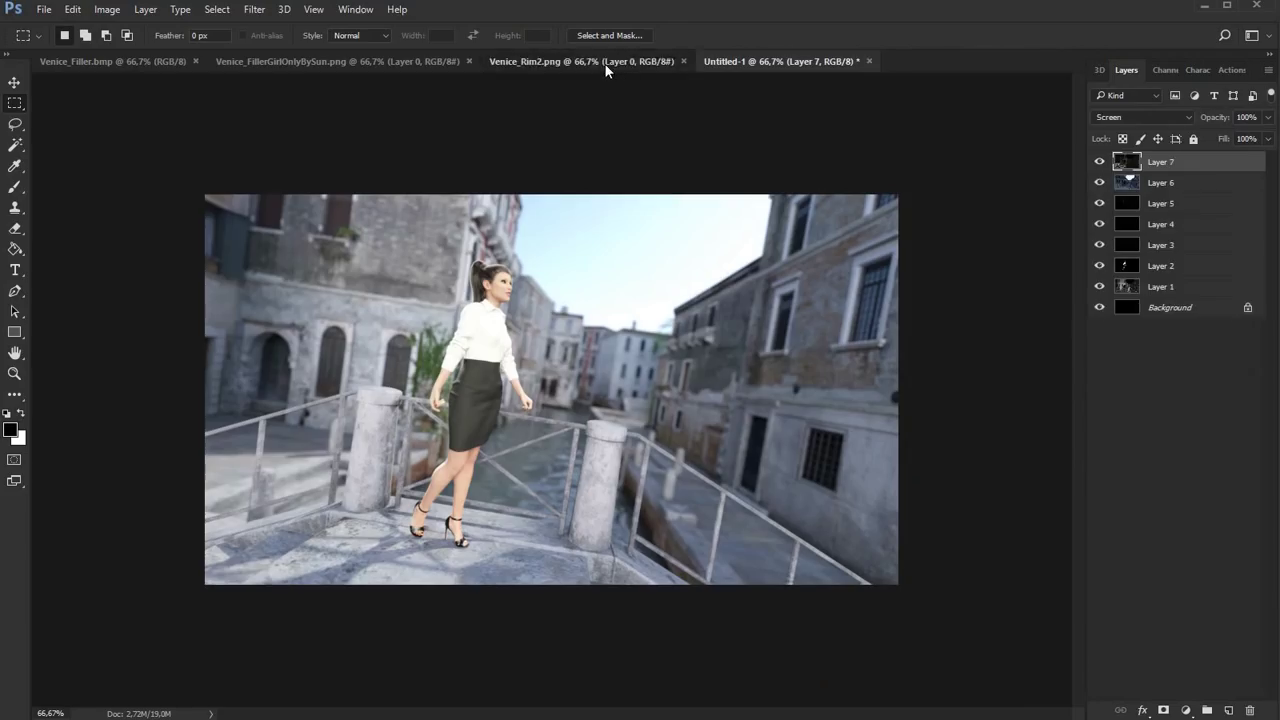
Close the remaining source images Venice_FillerGirlOnlyBySun, Venice_Rim2 and Venice_Filler, keeping only the combined document open.
{"action": "left_click", "coordinate": [313, 63]}
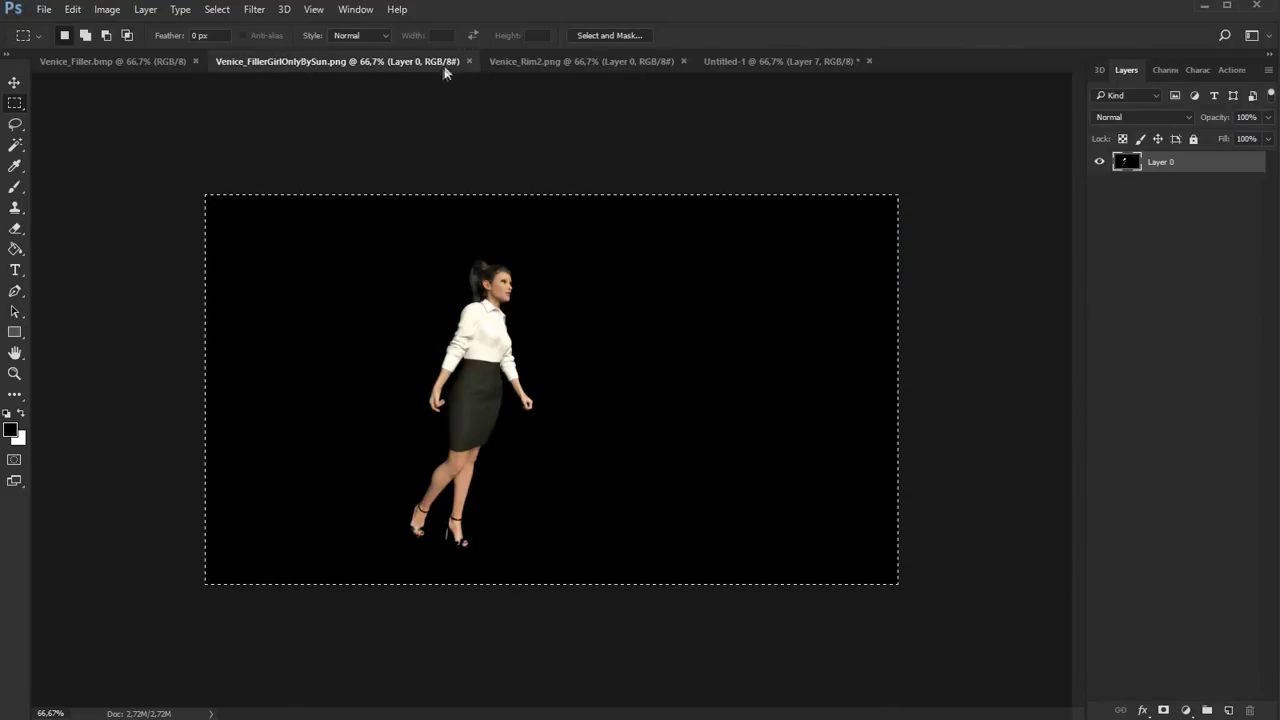
{"action": "left_click", "coordinate": [469, 61]}
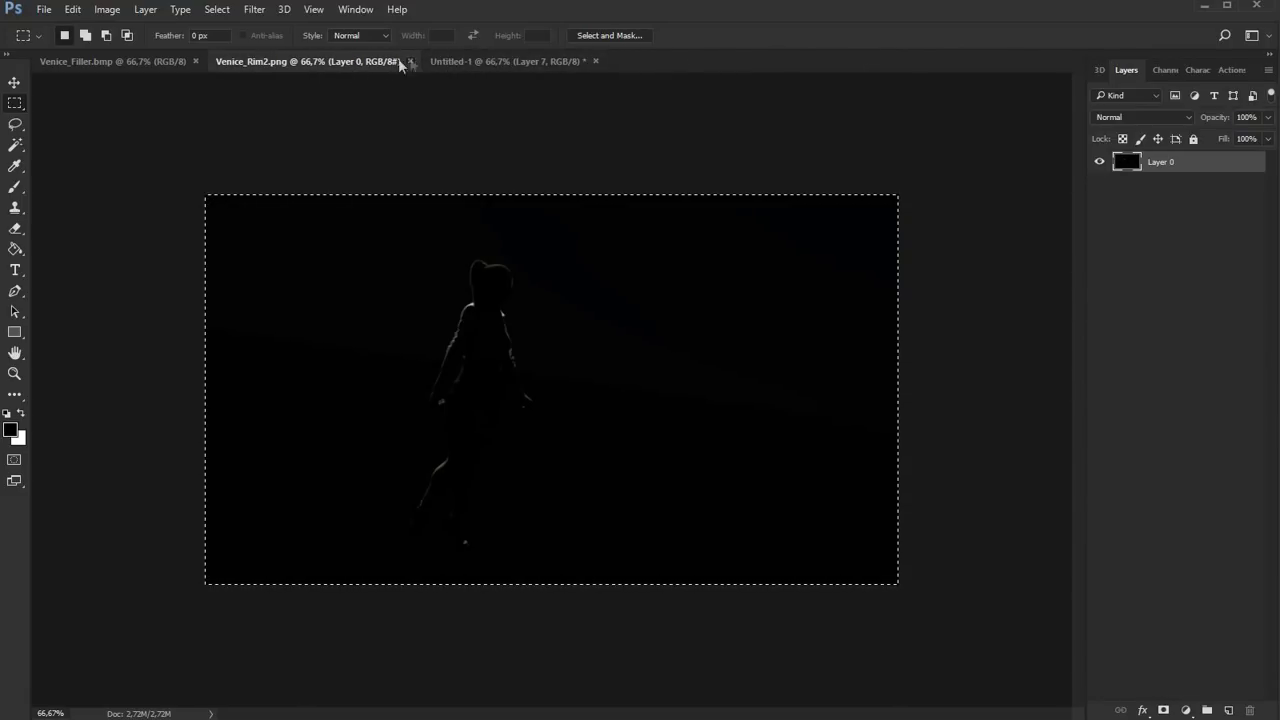
{"action": "left_click", "coordinate": [409, 61]}
{"action": "left_click", "coordinate": [184, 61]}
{"action": "left_click", "coordinate": [195, 61]}
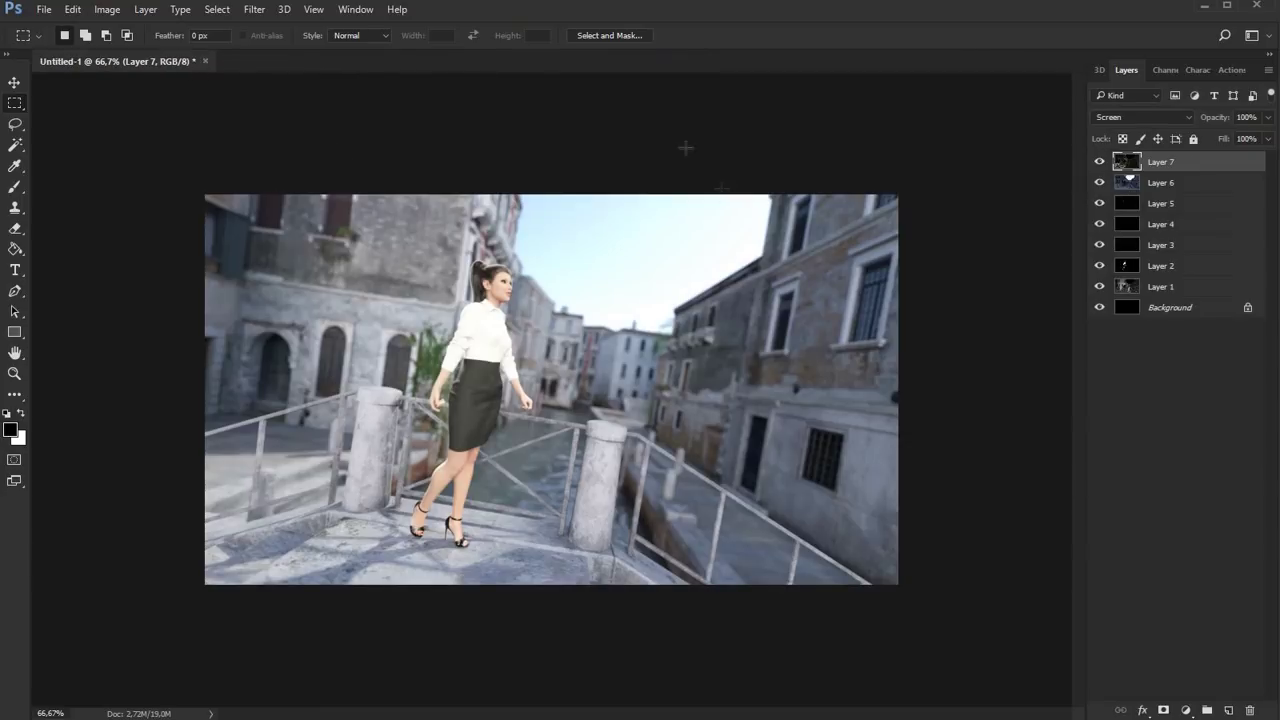
Compare the combined image at 100% with Layer 1, the filler light, repeatedly hidden and shown, leaving it visible.
{"action": "key", "text": "ctrl+1"}
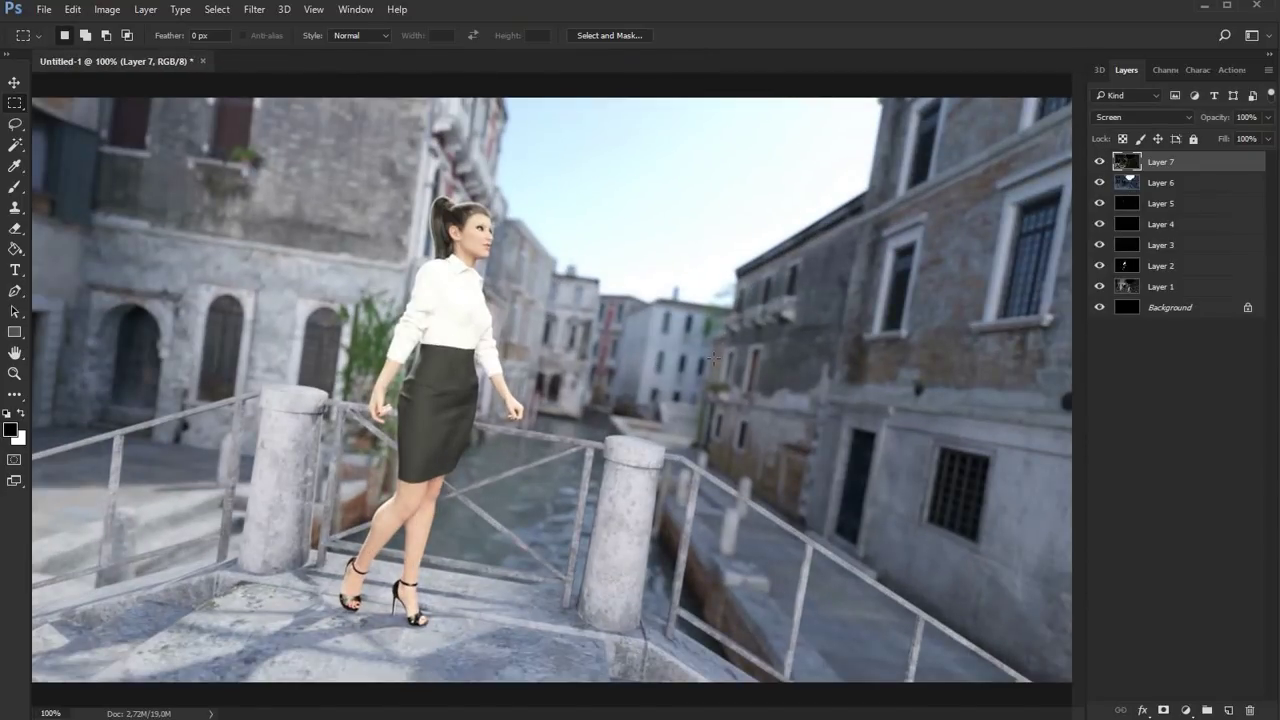
{"action": "left_click", "coordinate": [1150, 289]}
{"action": "left_click", "coordinate": [1100, 290]}
{"action": "left_click", "coordinate": [1100, 288]}
{"action": "left_click", "coordinate": [1100, 288]}
{"action": "left_click", "coordinate": [1100, 289]}
{"action": "left_click", "coordinate": [1100, 289]}
{"action": "left_click", "coordinate": [1100, 289]}
{"action": "left_click", "coordinate": [1100, 290]}
{"action": "left_click", "coordinate": [1100, 290]}
{"action": "left_click", "coordinate": [1100, 290]}
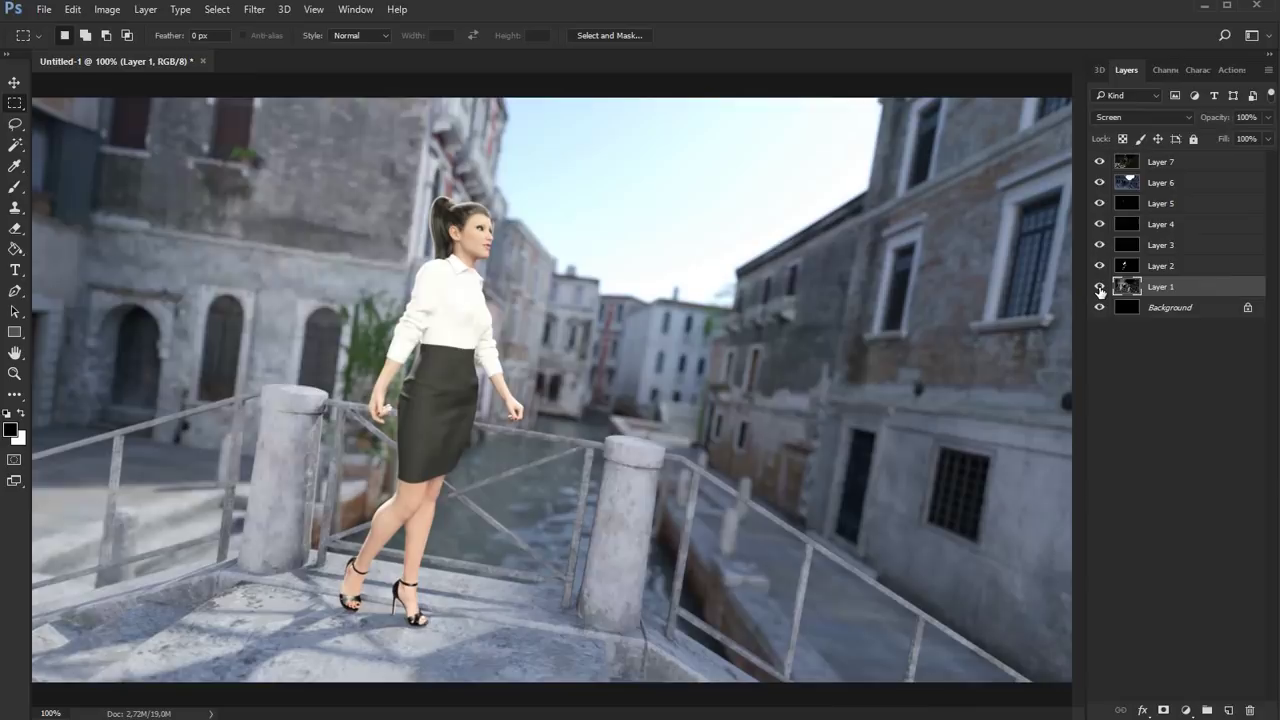
Rename Layer 1 as Filler and lower its opacity to 26%.
{"action": "double_click", "coordinate": [1162, 288]}
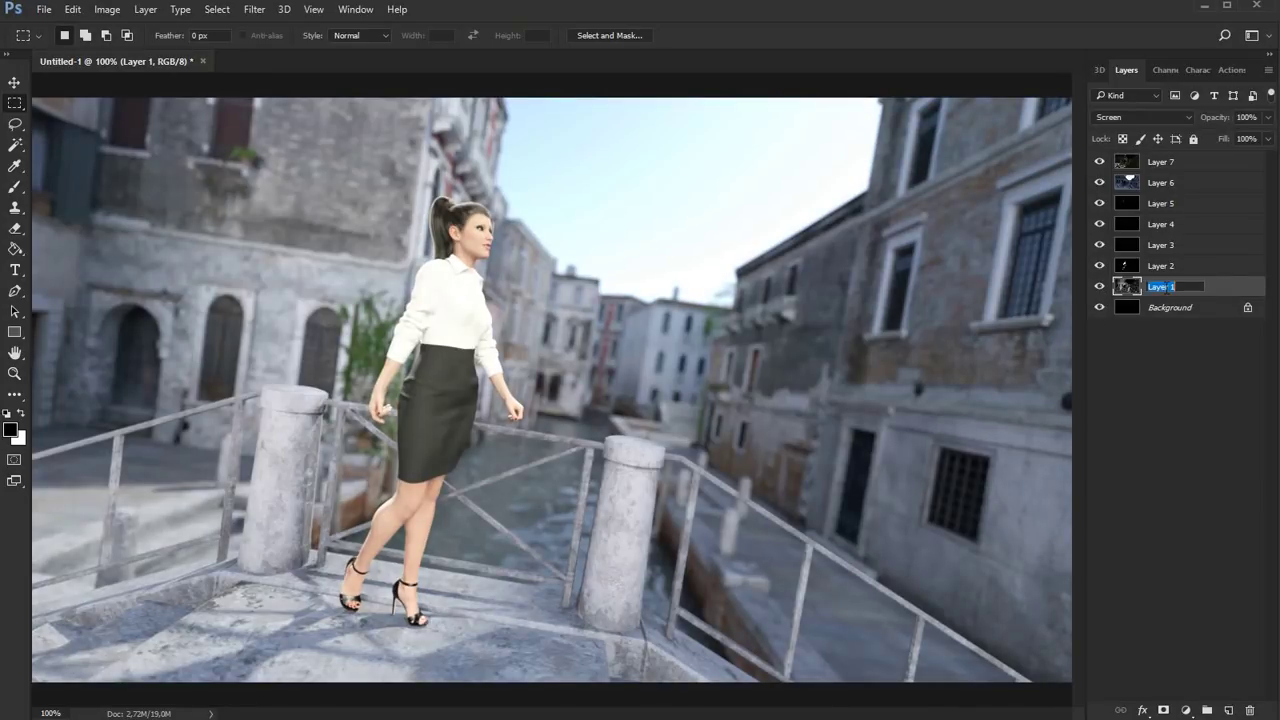
{"action": "type", "text": "Filler"}
{"action": "key", "text": "Return"}
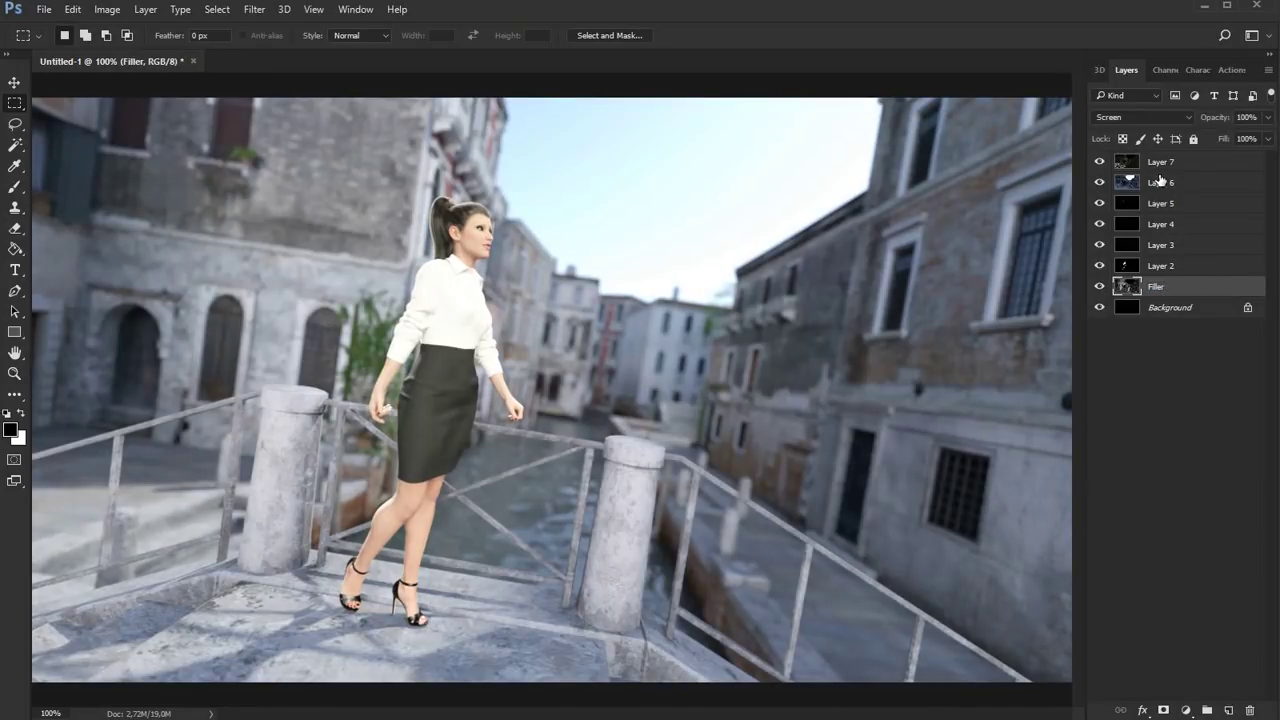
{"action": "left_click", "coordinate": [1270, 122]}
{"action": "left_click_drag", "start_coordinate": [1267, 136], "coordinate": [1214, 148]}
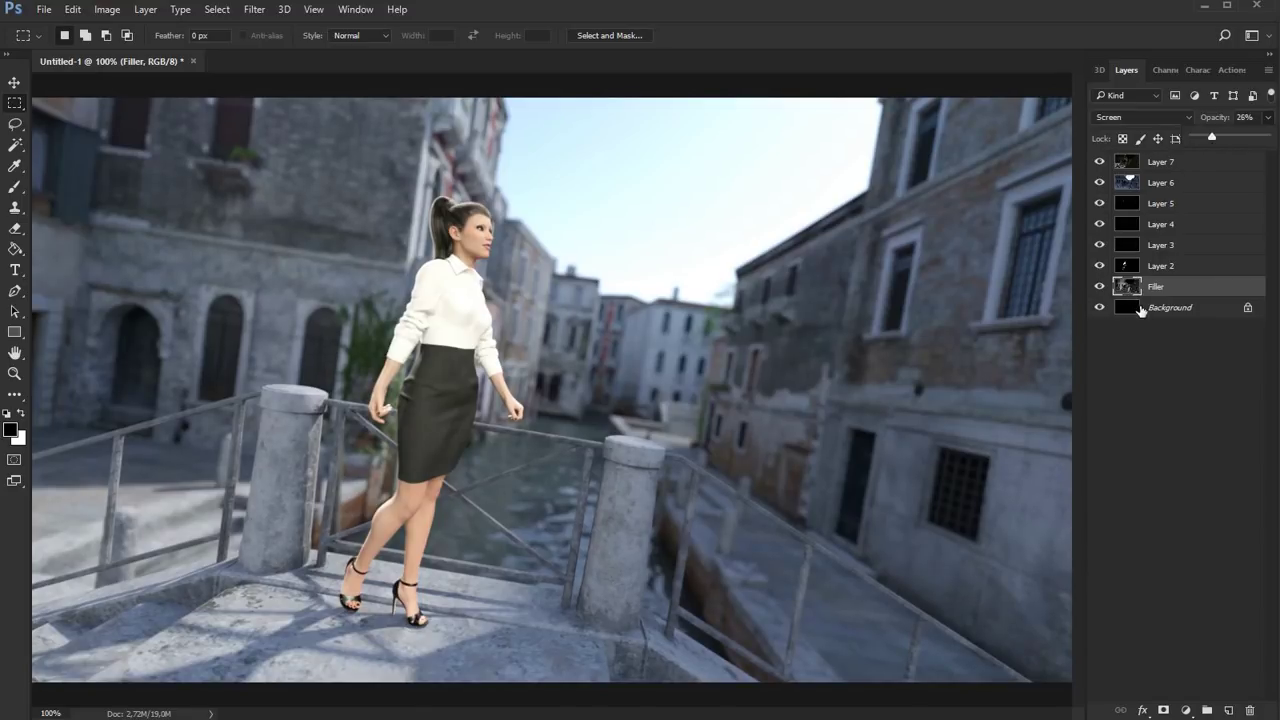
Compare the image with Layer 2, the girl's filler light, repeatedly hidden and shown, leaving it visible.
{"action": "left_click", "coordinate": [1129, 268]}
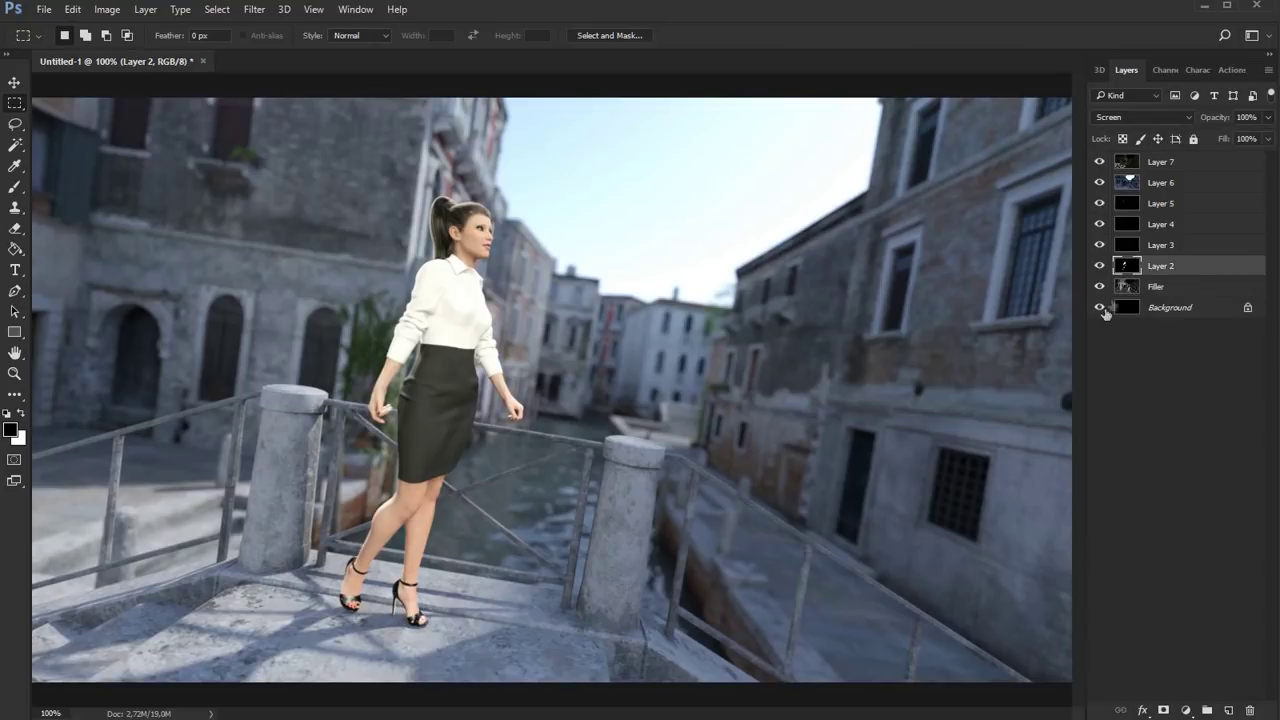
{"action": "left_click", "coordinate": [1100, 266]}
{"action": "left_click", "coordinate": [1100, 266]}
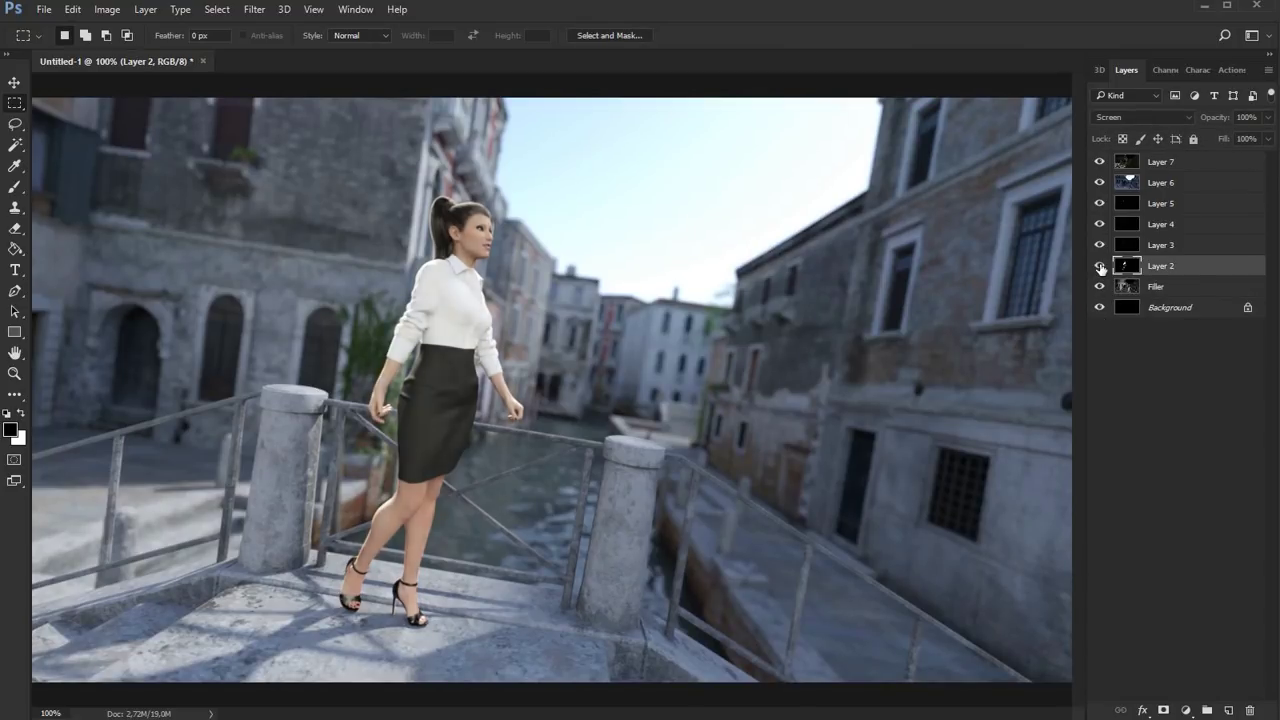
{"action": "left_click", "coordinate": [1100, 267]}
{"action": "left_click", "coordinate": [1100, 267]}
{"action": "left_click", "coordinate": [1100, 267]}
{"action": "left_click", "coordinate": [1100, 267]}
{"action": "left_click", "coordinate": [1100, 267]}
Rename Layer 2 as Filler Girl and lower its opacity to 51%.
{"action": "double_click", "coordinate": [1162, 267]}
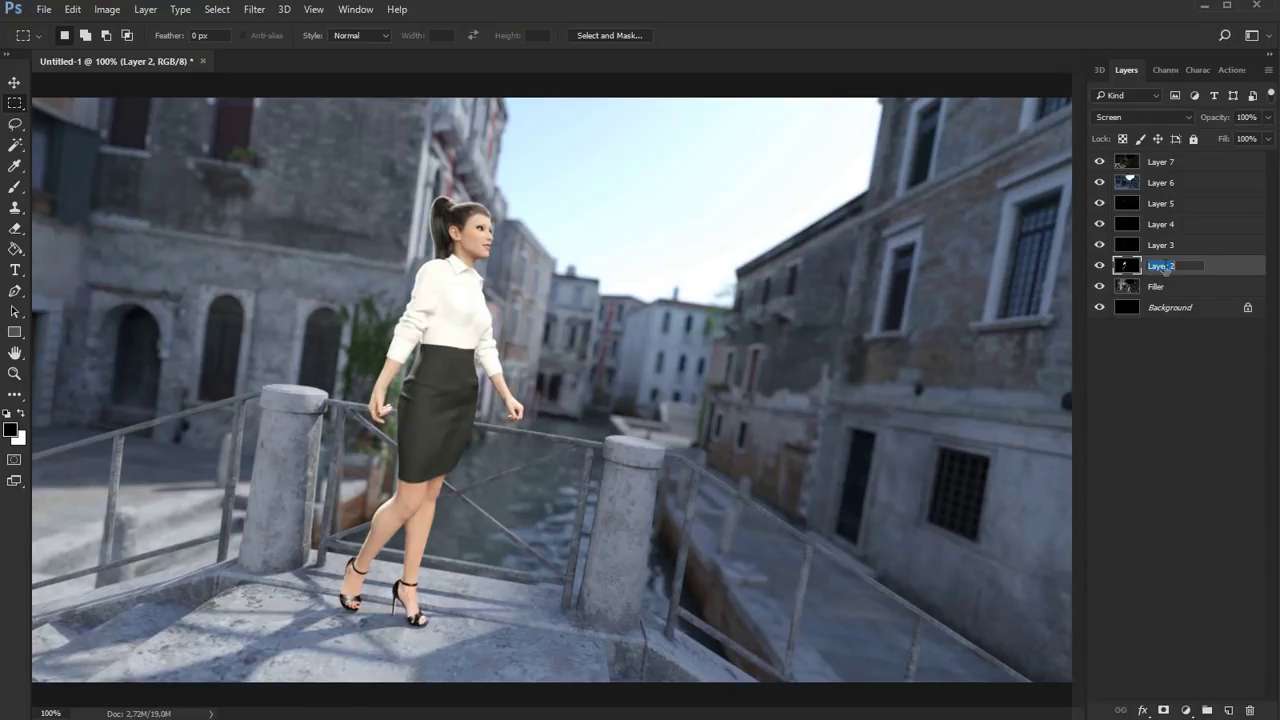
{"action": "type", "text": "Filler Girl"}
{"action": "key", "text": "Return"}
{"action": "left_click", "coordinate": [1268, 117]}
{"action": "left_click_drag", "start_coordinate": [1266, 140], "coordinate": [1227, 141]}
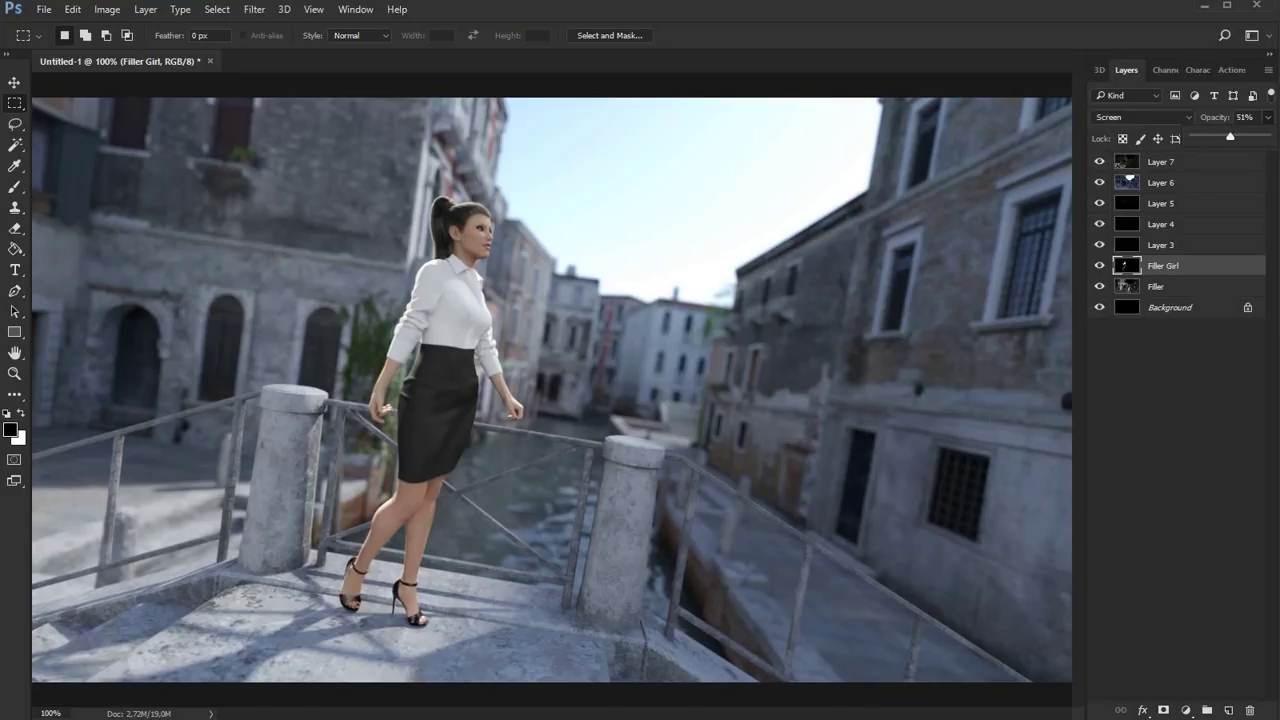
{"action": "left_click", "coordinate": [1130, 248]}
{"action": "left_click_drag", "start_coordinate": [1132, 232], "coordinate": [1131, 214]}
{"action": "left_click", "coordinate": [1130, 246]}
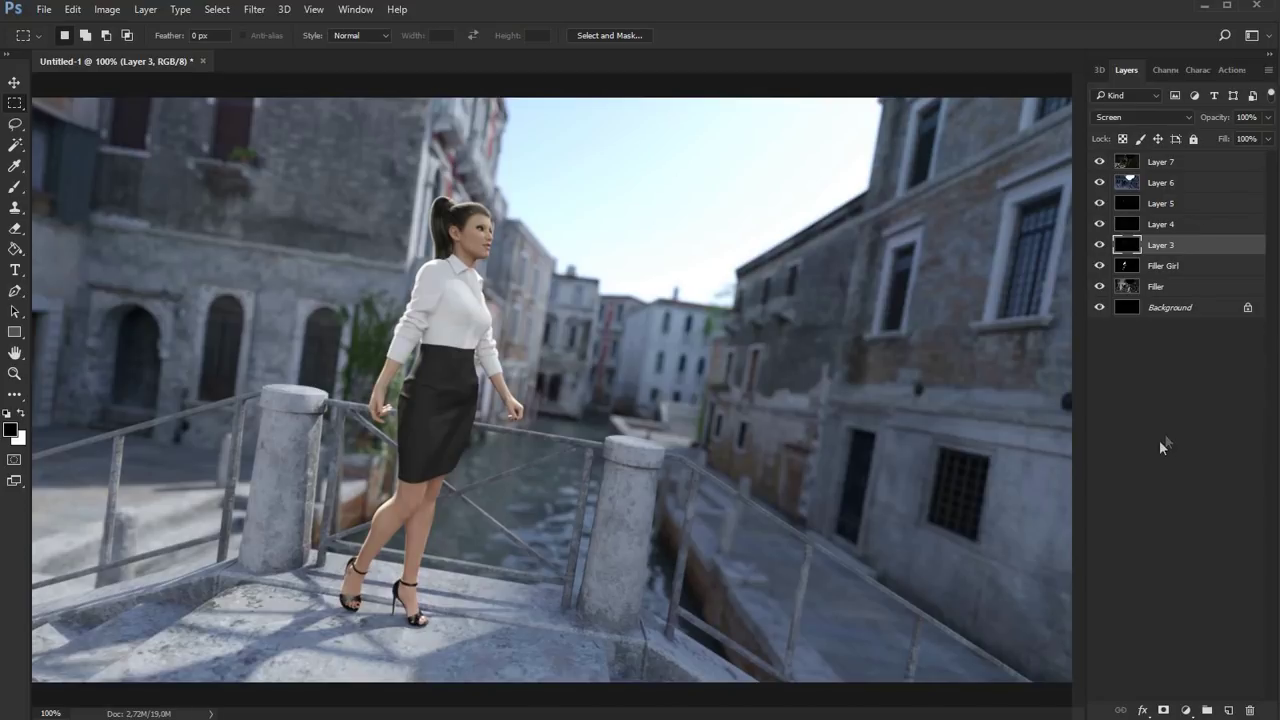
Try lower opacities such as 76% on Layer 6, the sky light, and return it to 100%.
{"action": "left_click", "coordinate": [1127, 186]}
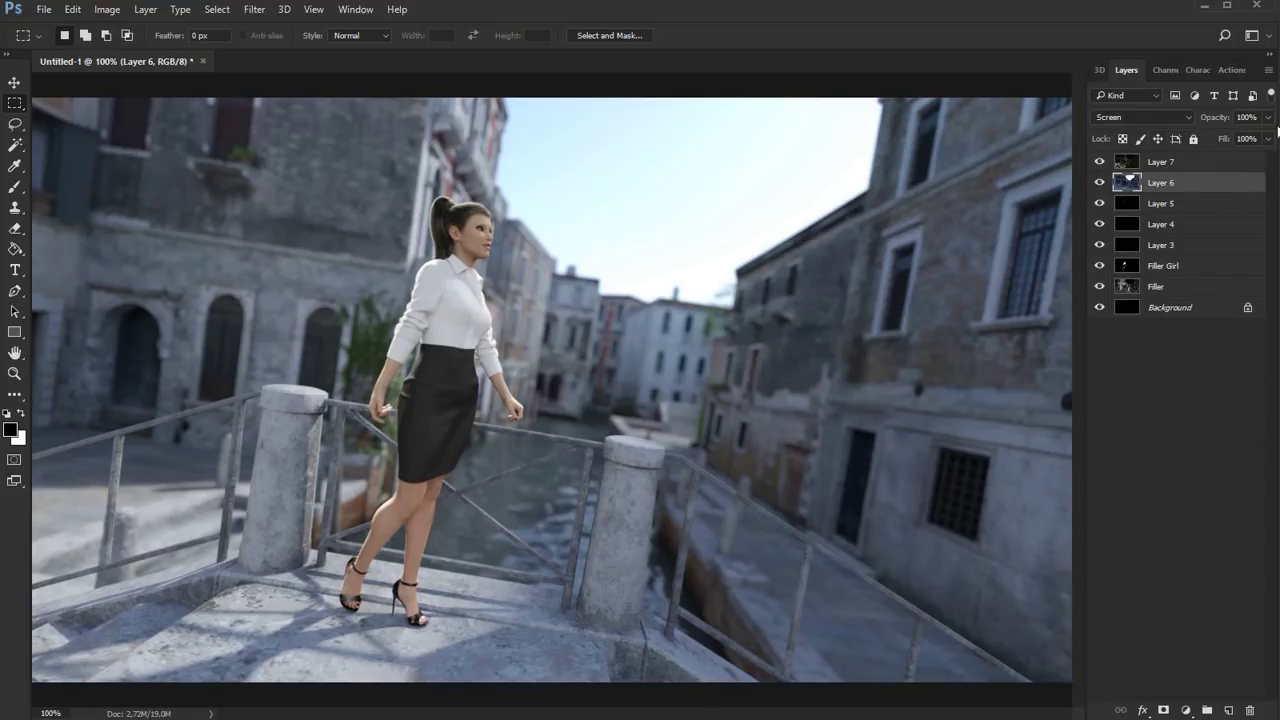
{"action": "left_click", "coordinate": [1268, 117]}
{"action": "left_click_drag", "start_coordinate": [1265, 140], "coordinate": [1234, 141]}
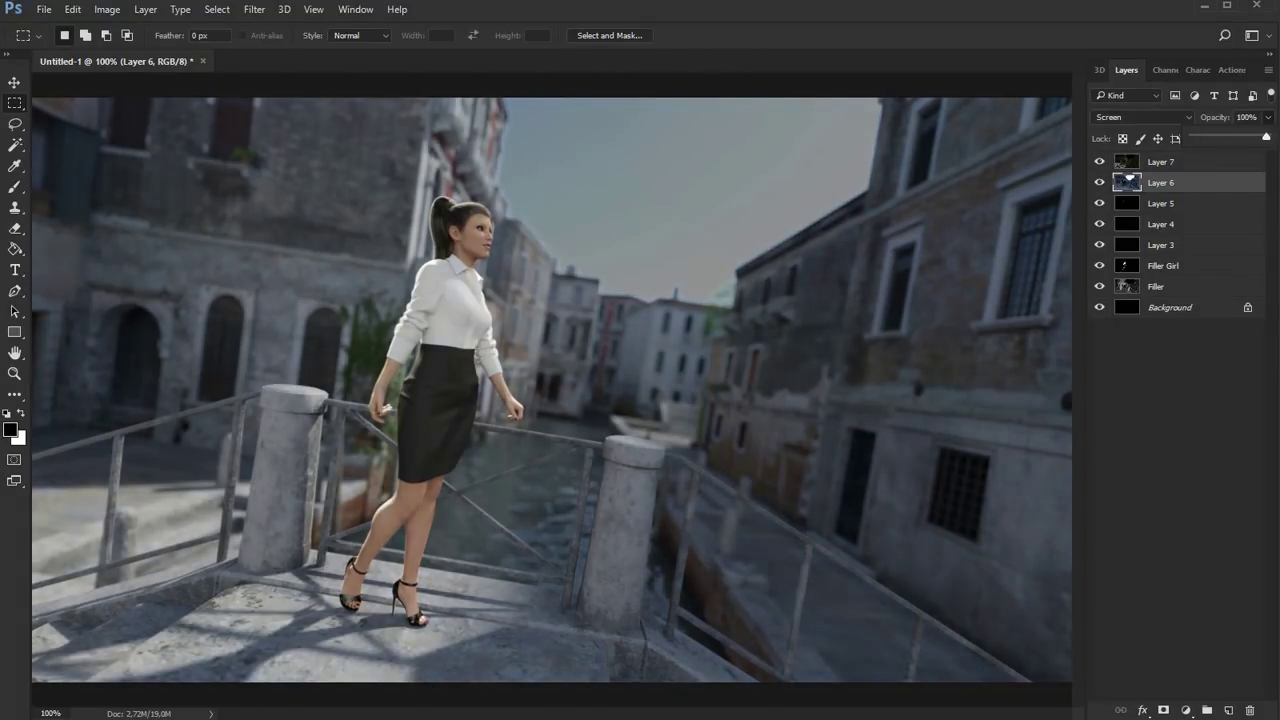
{"action": "left_click", "coordinate": [790, 300]}
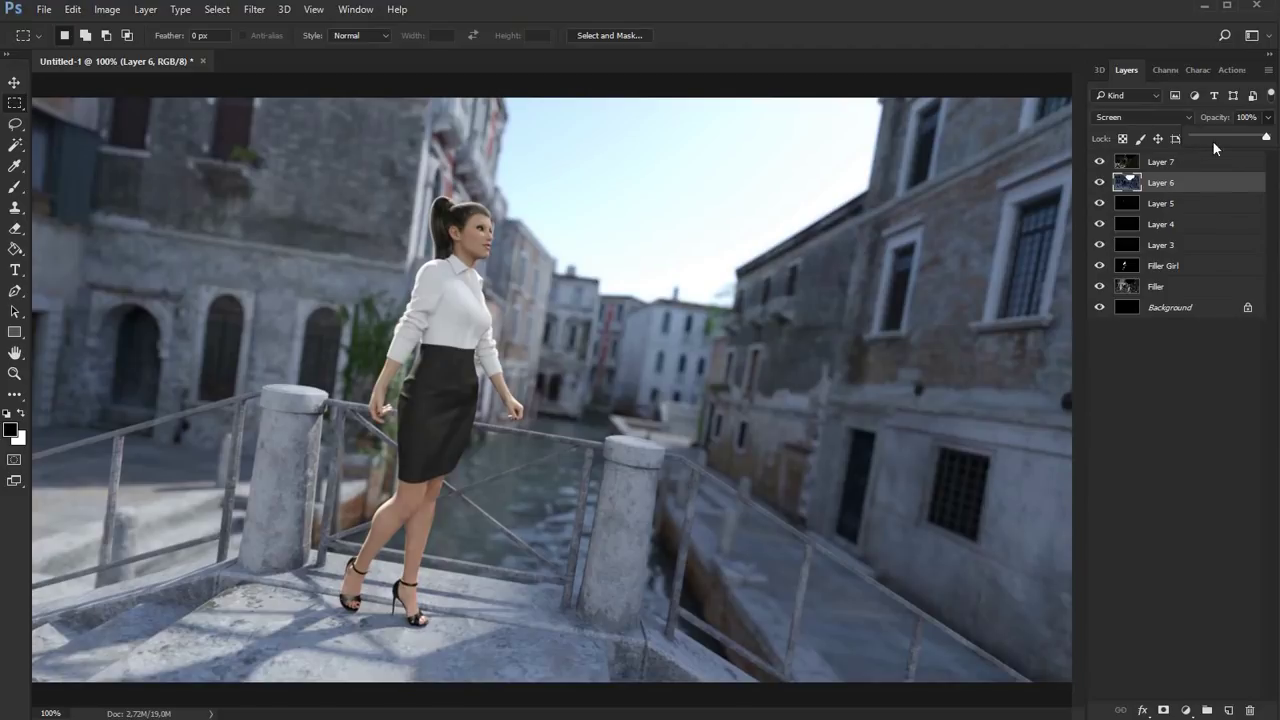
{"action": "left_click_drag", "start_coordinate": [1265, 138], "coordinate": [1249, 140]}
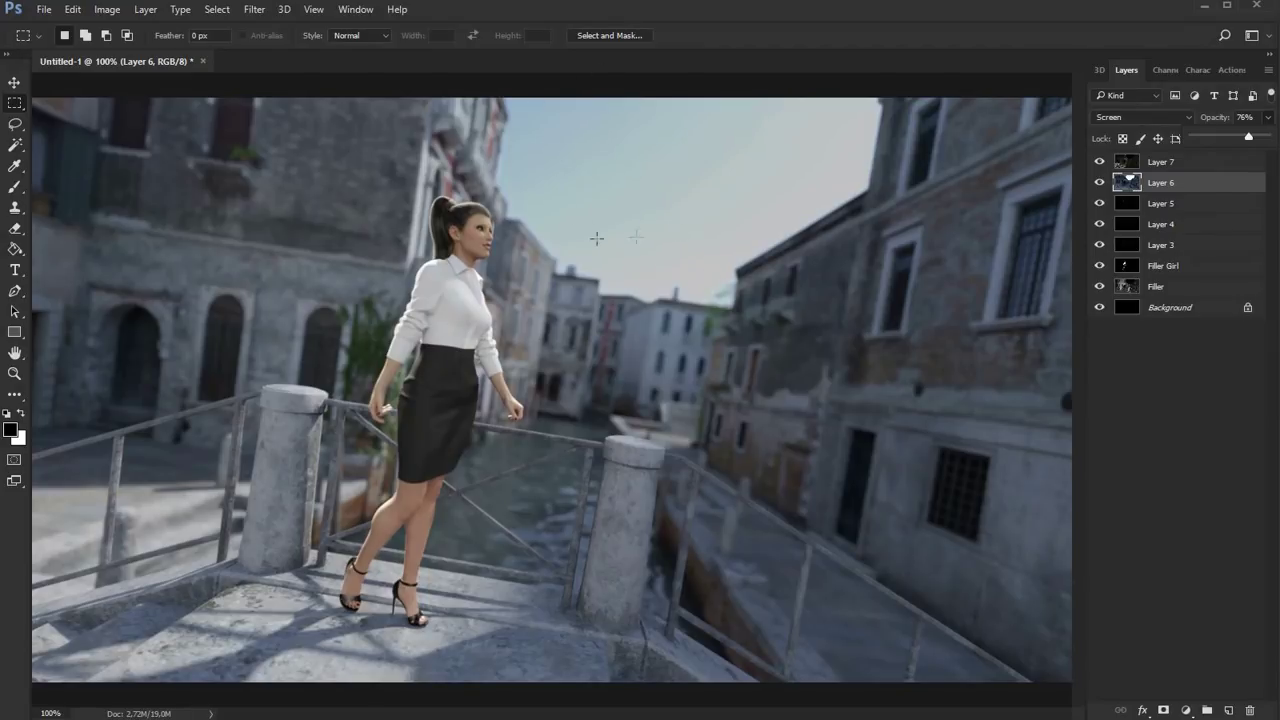
{"action": "left_click_drag", "start_coordinate": [1249, 139], "coordinate": [1266, 139]}
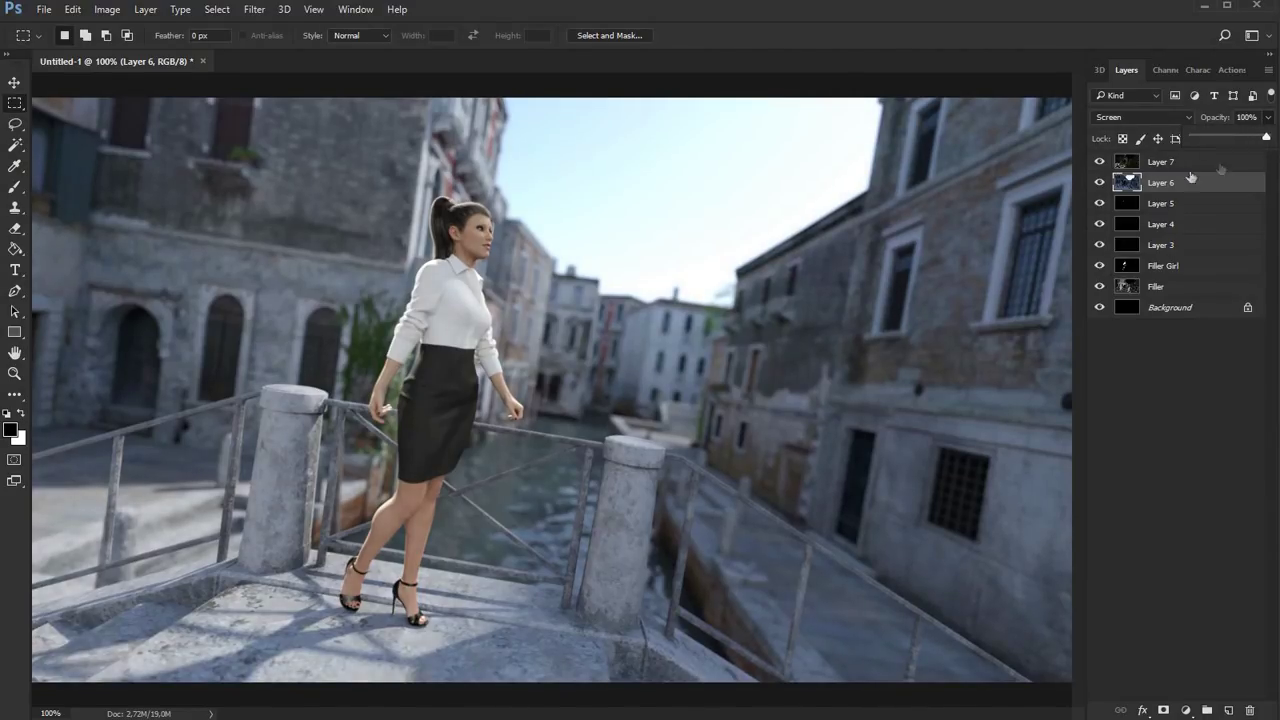
Duplicate Layer 7, the sun light, twice to intensify the sunlight, keeping the layer opacity at 100%.
{"action": "left_click", "coordinate": [1120, 164]}
{"action": "left_click", "coordinate": [1268, 117]}
{"action": "mouse_move", "coordinate": [1266, 139]}
{"action": "left_mouse_down"}
{"action": "mouse_move", "coordinate": [1175, 148]}
{"action": "mouse_move", "coordinate": [1245, 150]}
{"action": "mouse_move", "coordinate": [1212, 155]}
{"action": "mouse_move", "coordinate": [1225, 162]}
{"action": "mouse_move", "coordinate": [1272, 152]}
{"action": "left_mouse_up"}
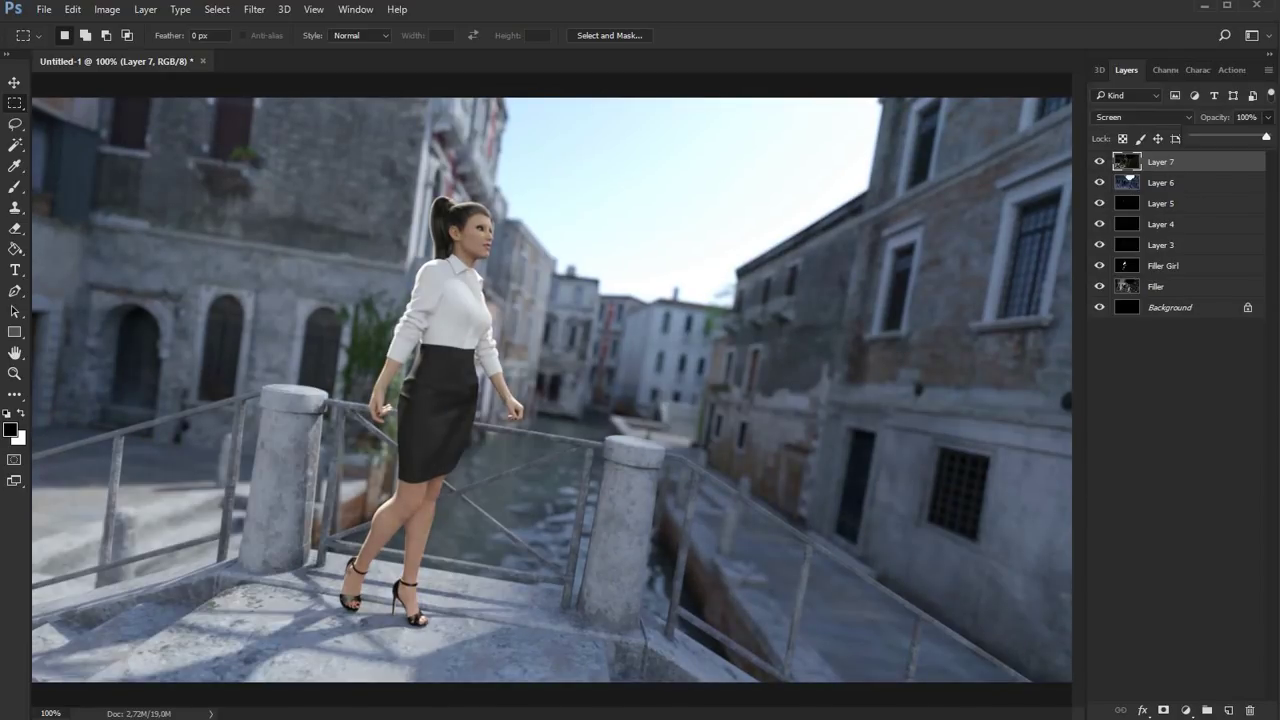
{"action": "left_click", "coordinate": [1268, 70]}
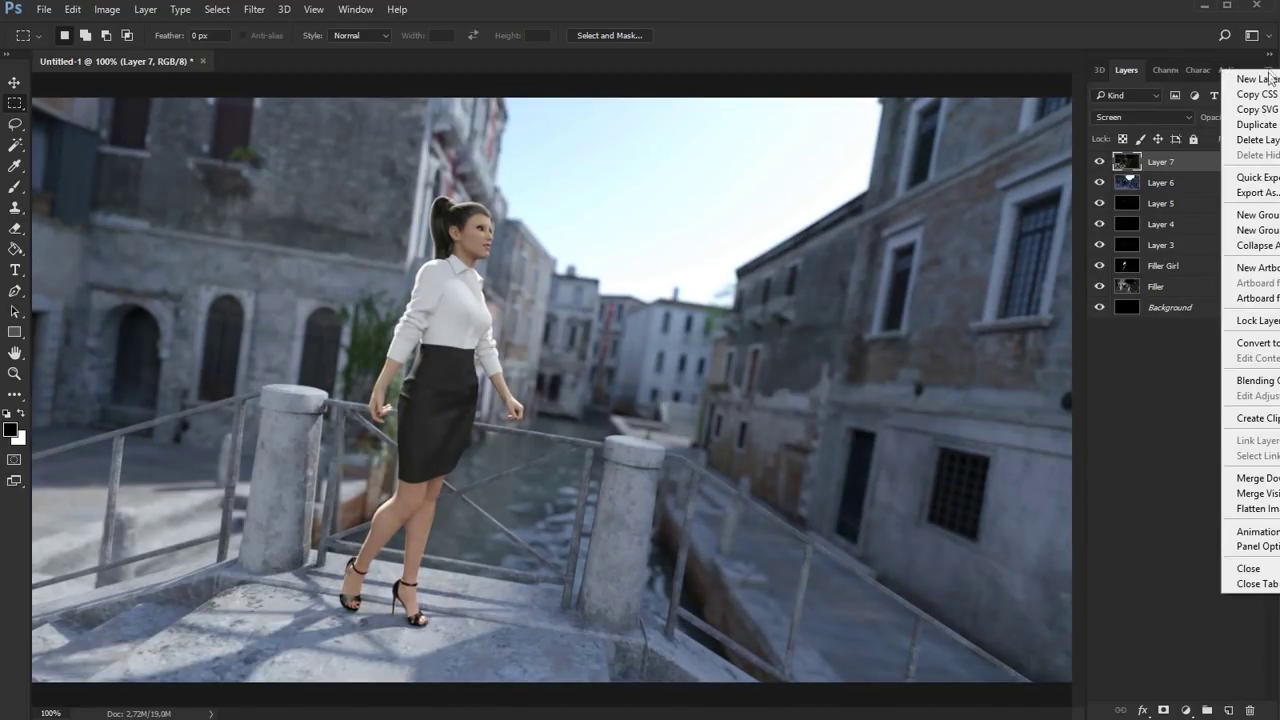
{"action": "left_click", "coordinate": [1255, 125]}
{"action": "left_click", "coordinate": [786, 134]}
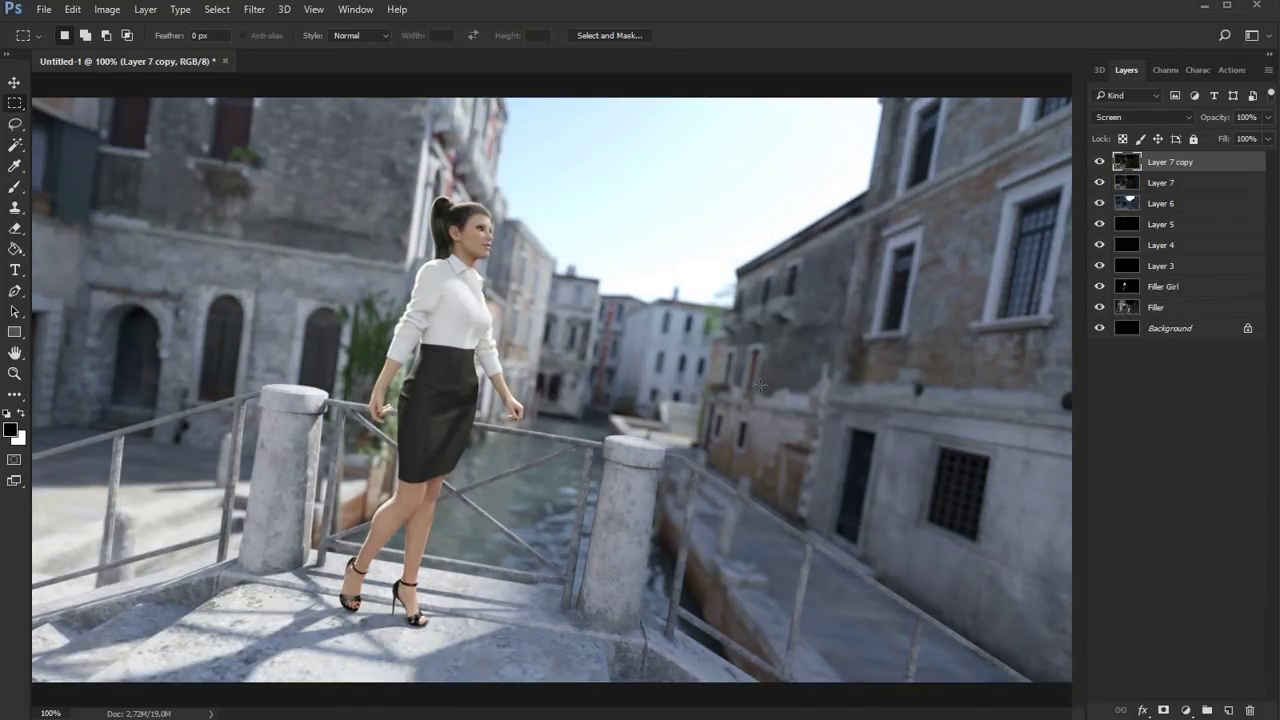
{"action": "left_click", "coordinate": [1268, 70]}
{"action": "left_click", "coordinate": [1255, 124]}
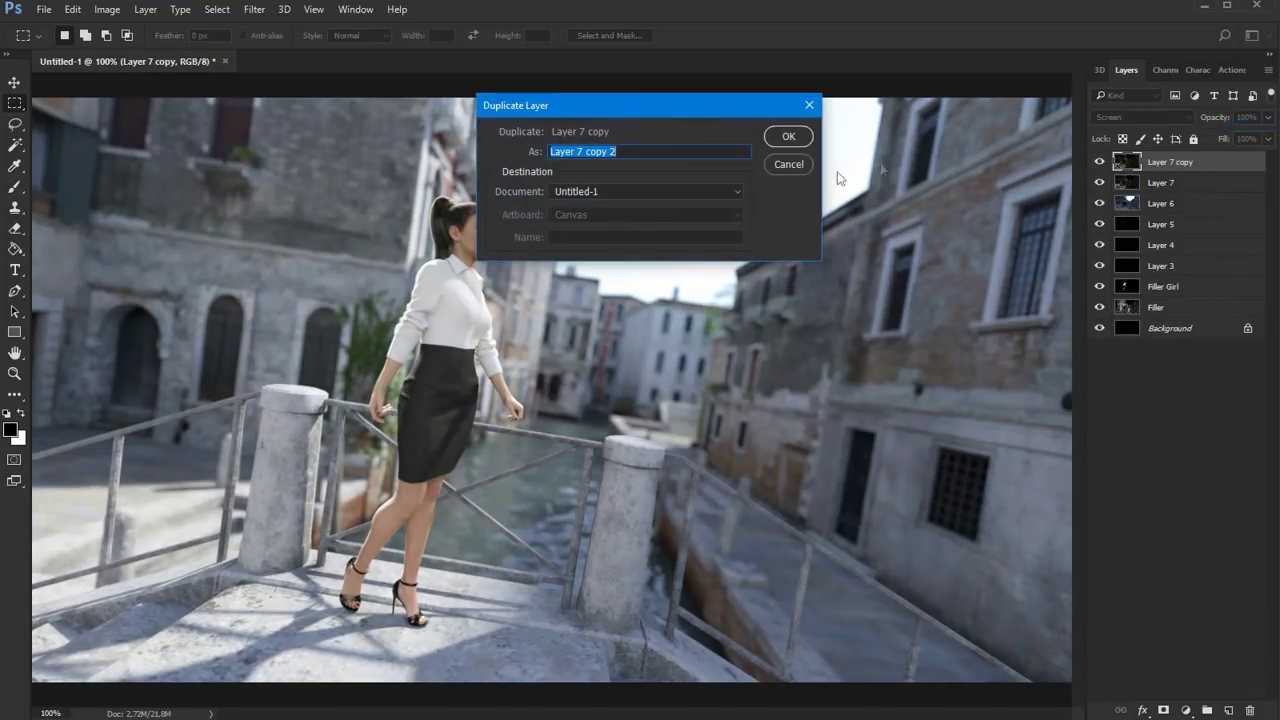
{"action": "left_click", "coordinate": [779, 134]}
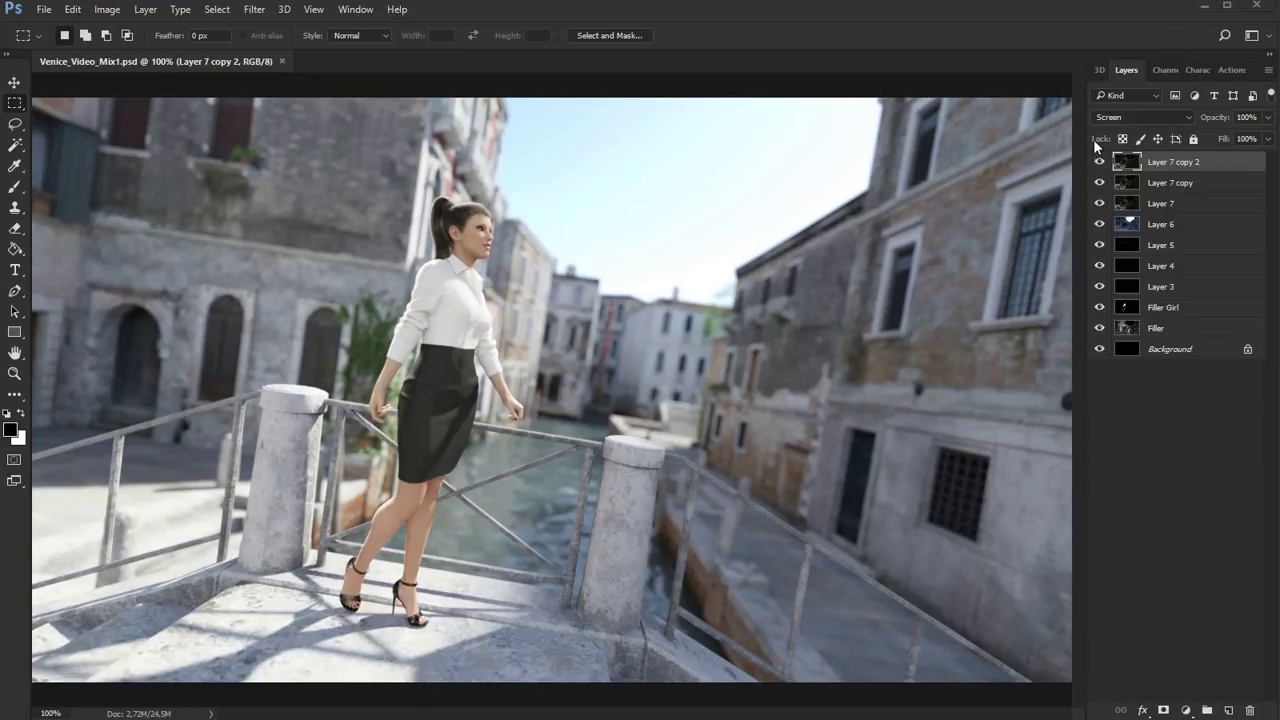
Isolate Layer 7 by hiding both of its copies and every other layer except the Background.
{"action": "left_click_drag", "start_coordinate": [1099, 165], "coordinate": [1099, 205]}
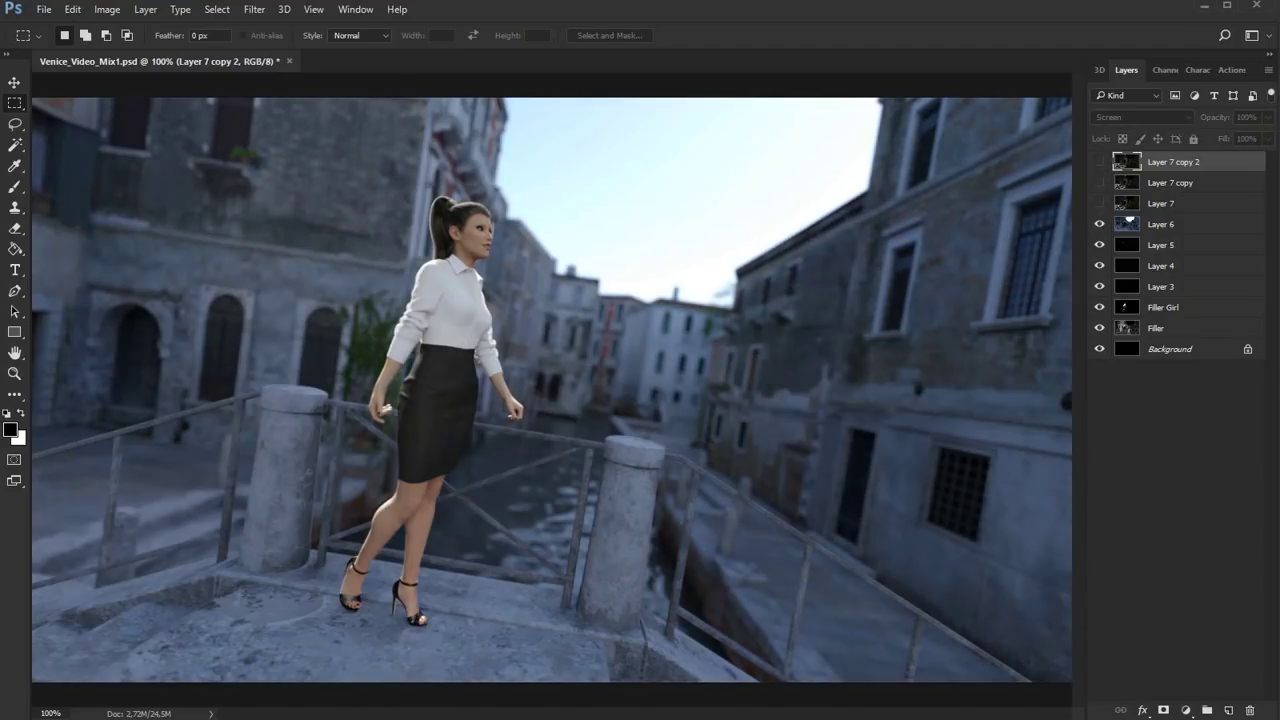
{"action": "left_click", "coordinate": [1100, 204]}
{"action": "left_click", "coordinate": [1100, 204]}
{"action": "left_click", "coordinate": [1100, 204]}
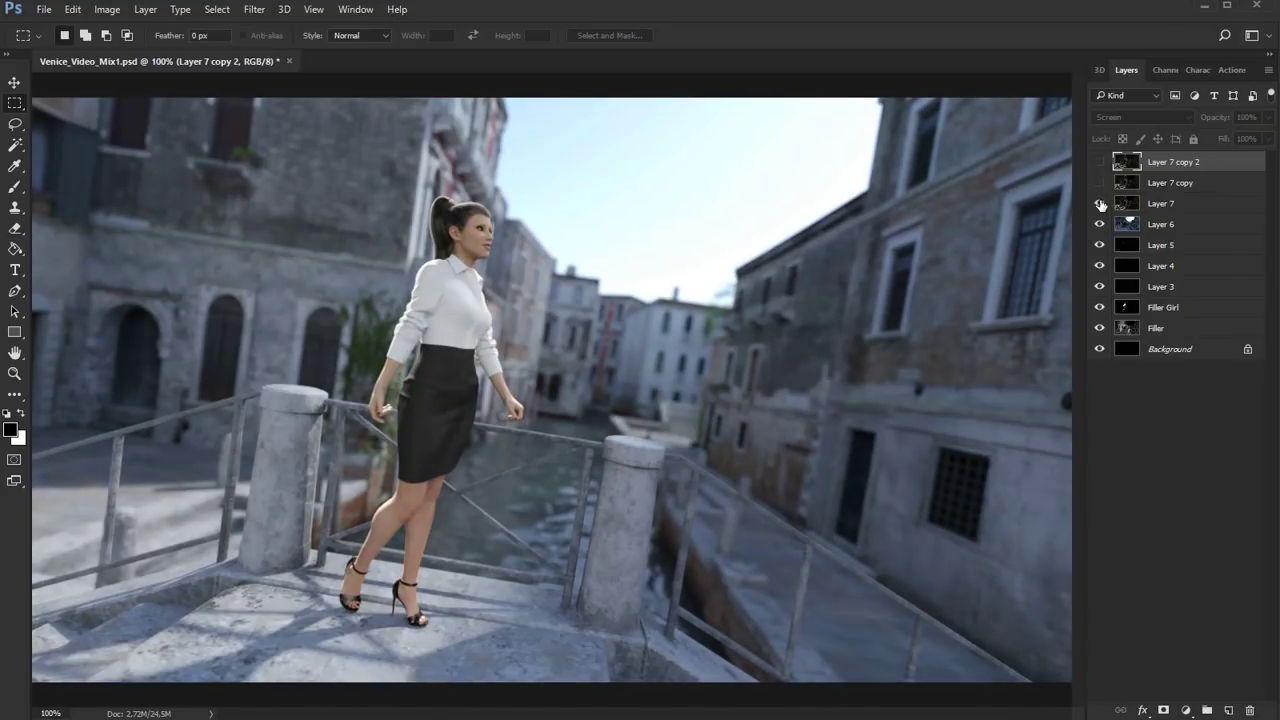
{"action": "left_click_drag", "start_coordinate": [1100, 224], "coordinate": [1100, 336]}
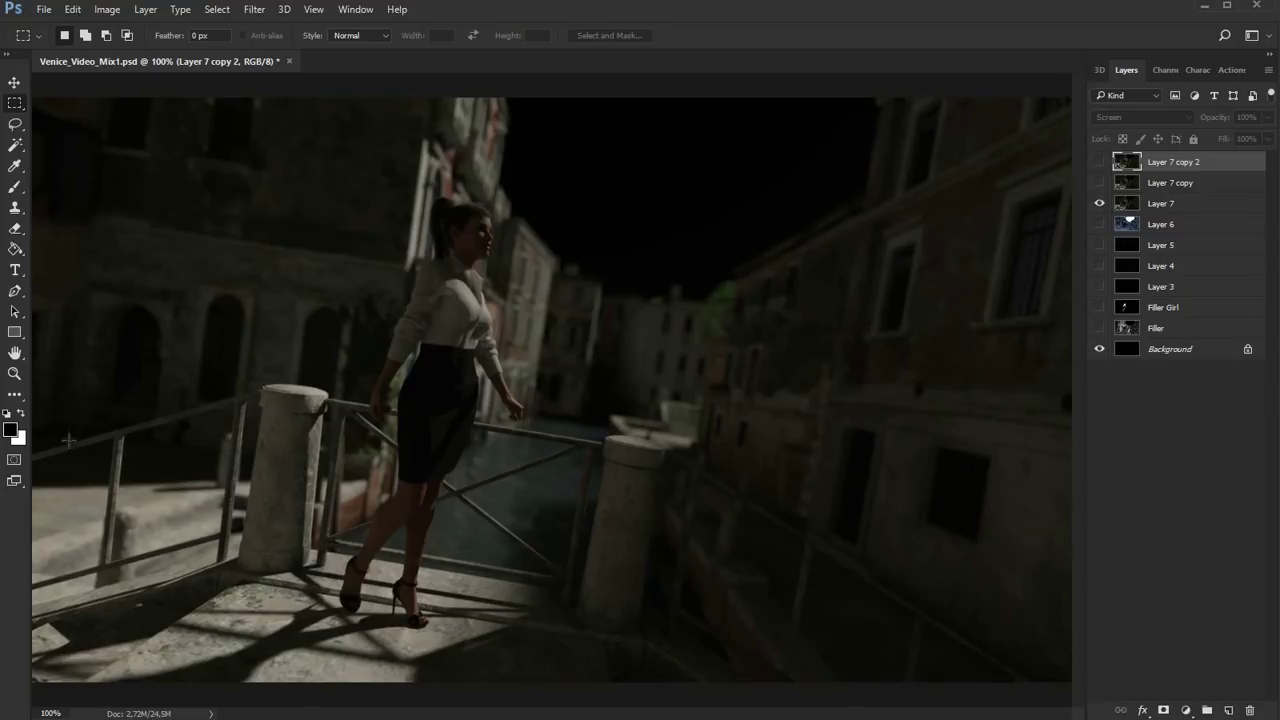
Select Layer 7 and set up a soft Brush with 58 px size, 0% hardness and 50% opacity.
{"action": "left_click", "coordinate": [14, 188]}
{"action": "left_click", "coordinate": [80, 185]}
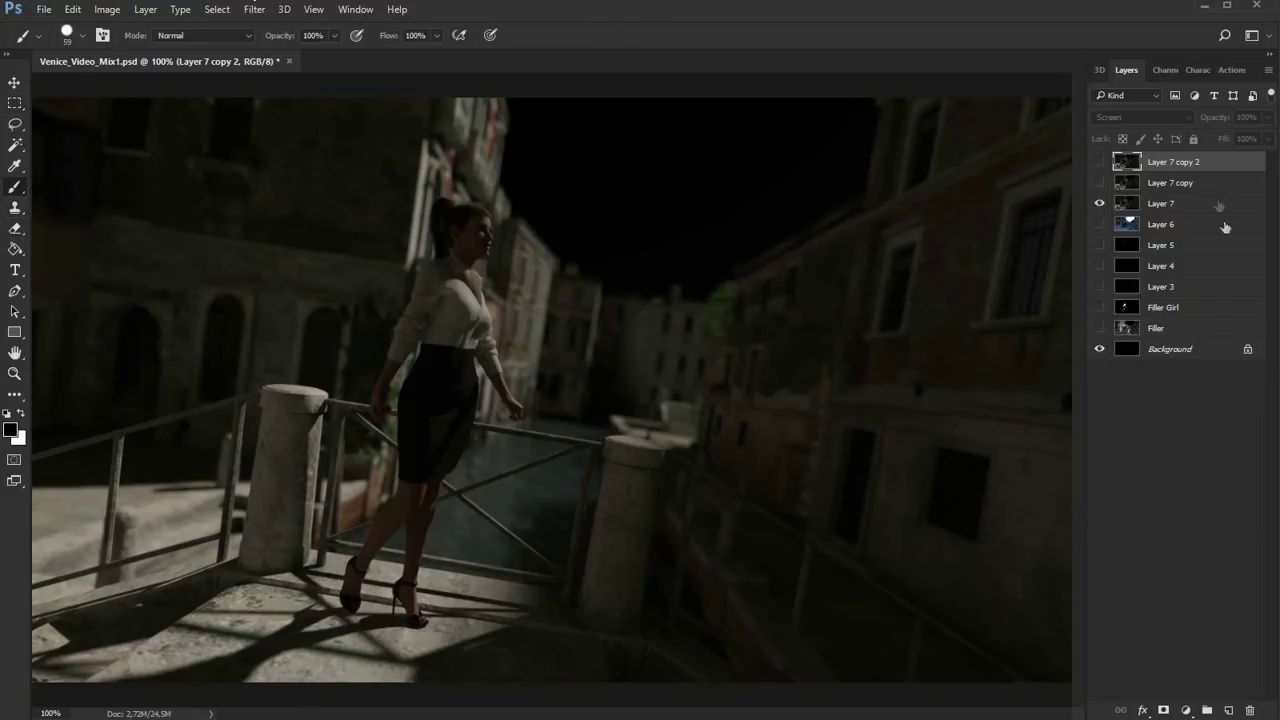
{"action": "left_click", "coordinate": [1130, 206]}
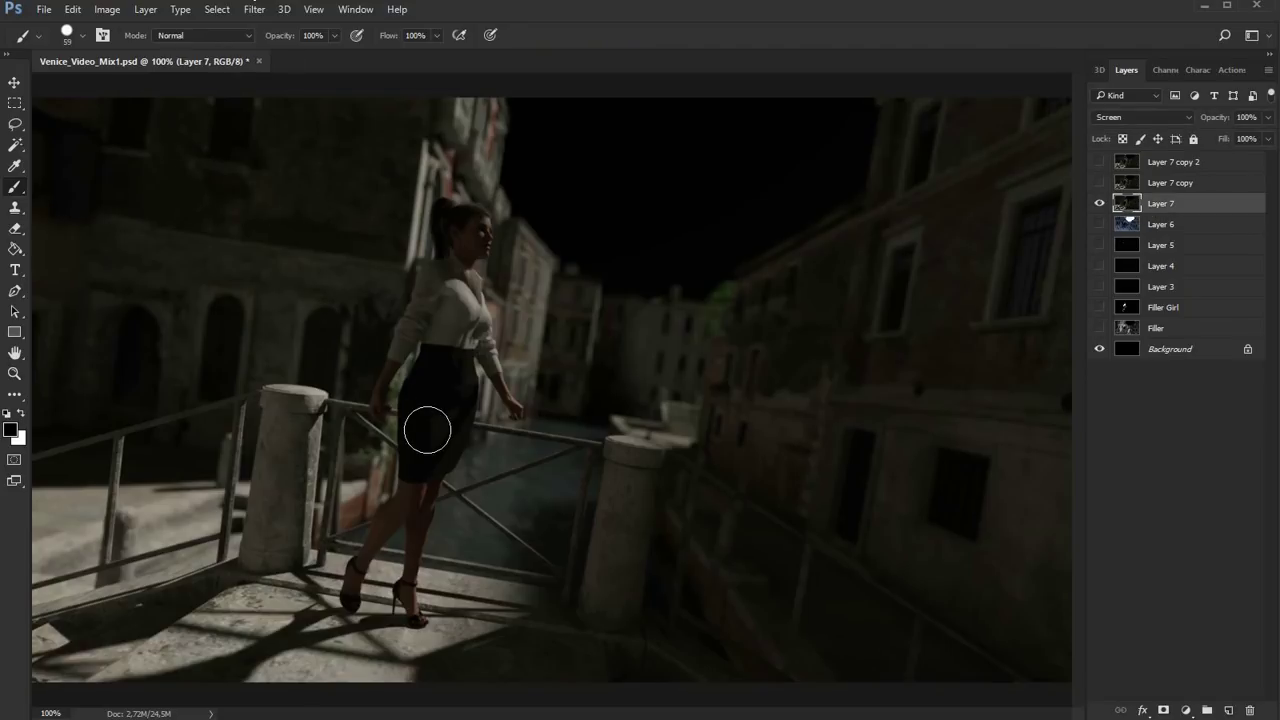
{"action": "left_click", "coordinate": [82, 36]}
{"action": "left_click_drag", "start_coordinate": [123, 91], "coordinate": [118, 92]}
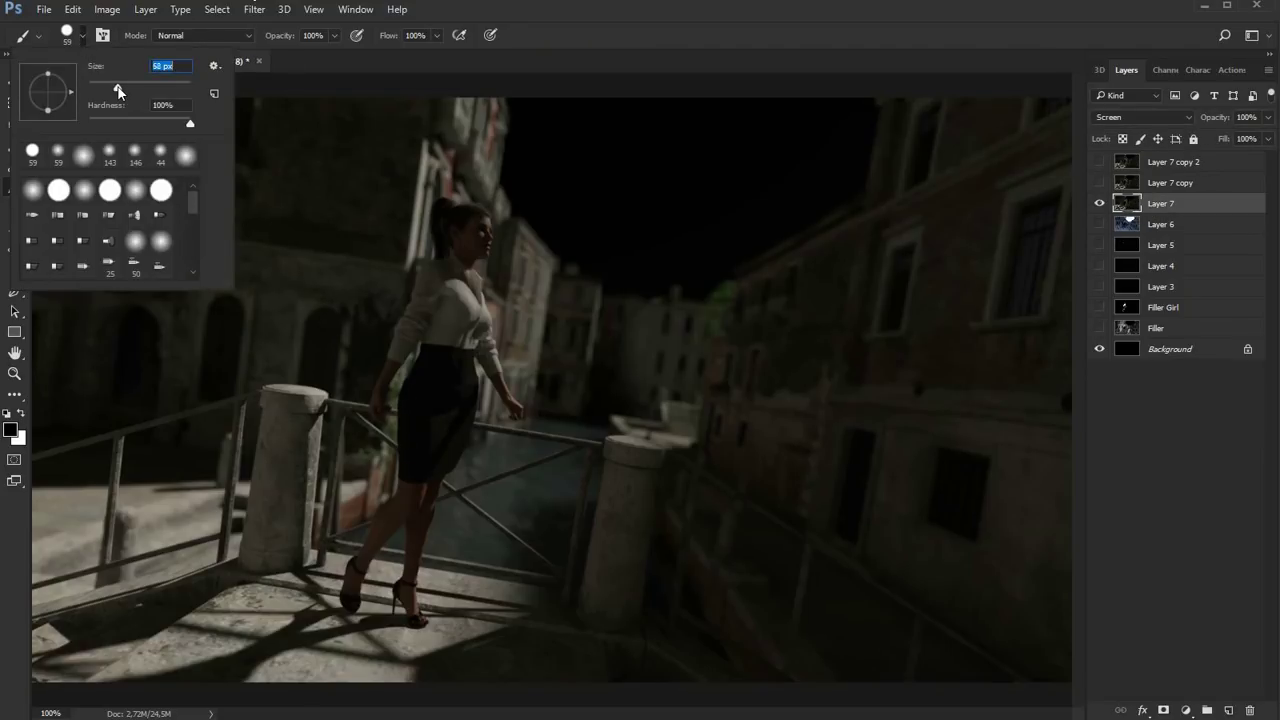
{"action": "left_click_drag", "start_coordinate": [190, 123], "coordinate": [88, 127]}
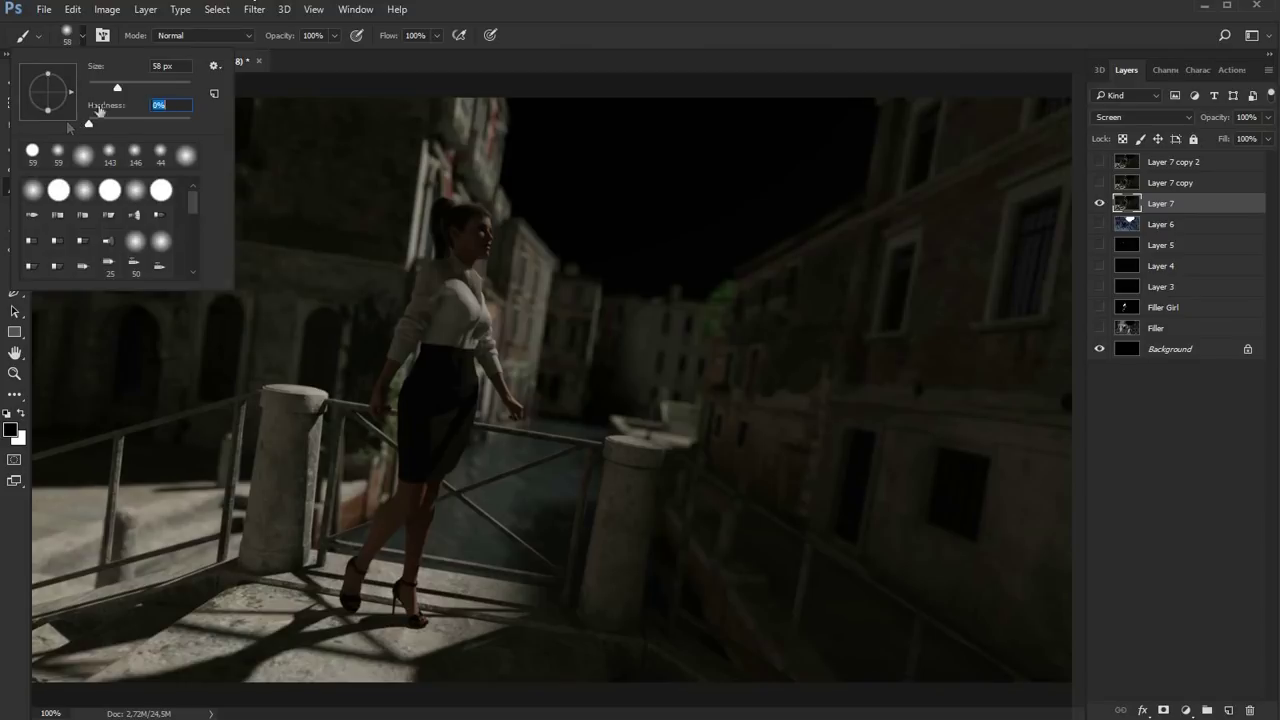
{"action": "left_click", "coordinate": [334, 35]}
{"action": "left_click_drag", "start_coordinate": [336, 55], "coordinate": [298, 58]}
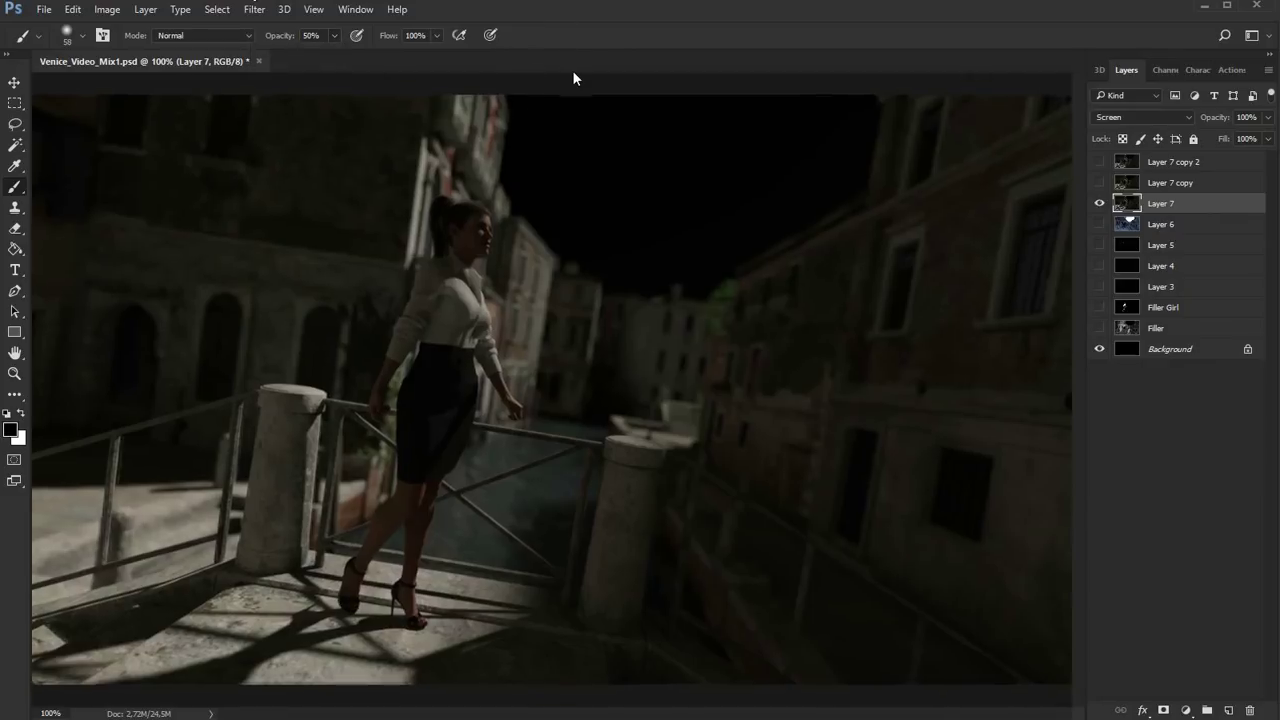
Paint black over the light patches on the girl's skirt in Layer 7, working at 300% zoom.
{"action": "key", "text": "ctrl+plus"}
{"action": "key", "text": "ctrl+plus"}
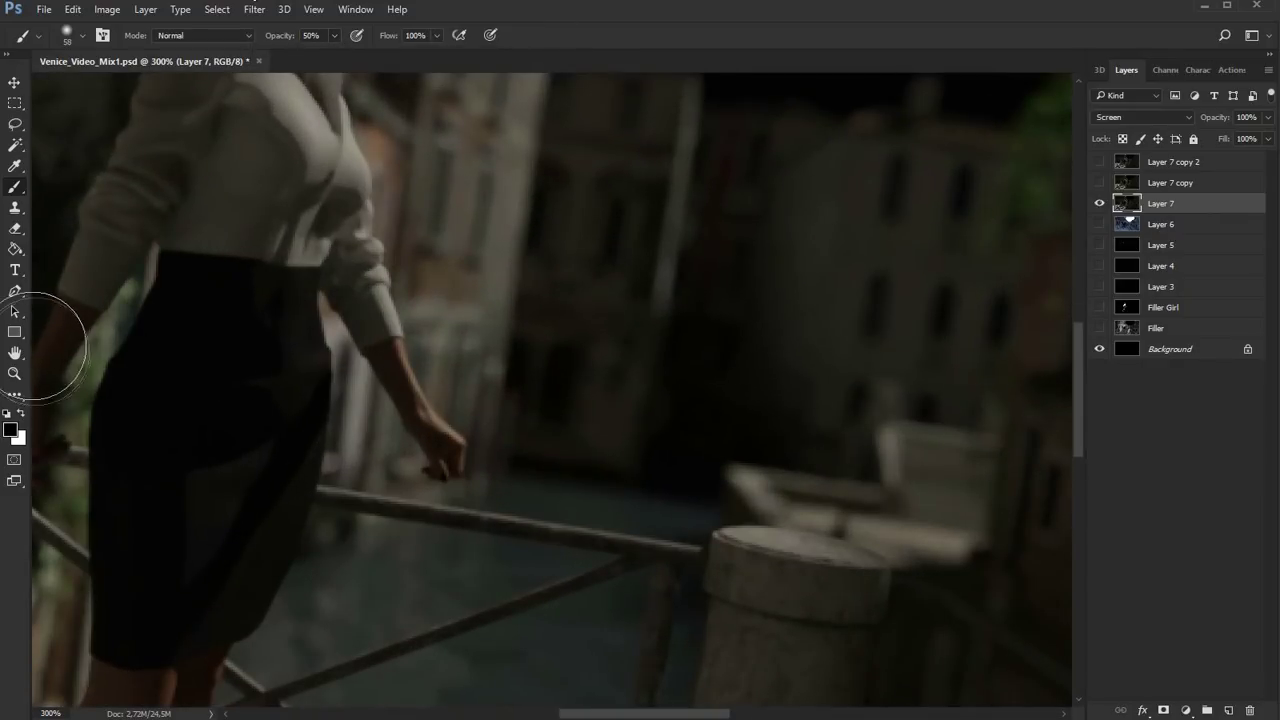
{"action": "left_click", "coordinate": [14, 353]}
{"action": "mouse_move", "coordinate": [177, 451]}
{"action": "left_mouse_down"}
{"action": "mouse_move", "coordinate": [549, 343]}
{"action": "mouse_move", "coordinate": [643, 371]}
{"action": "mouse_move", "coordinate": [660, 345]}
{"action": "mouse_move", "coordinate": [609, 474]}
{"action": "mouse_move", "coordinate": [574, 463]}
{"action": "mouse_move", "coordinate": [573, 486]}
{"action": "mouse_move", "coordinate": [651, 371]}
{"action": "mouse_move", "coordinate": [666, 324]}
{"action": "left_mouse_up"}
{"action": "left_click", "coordinate": [9, 189]}
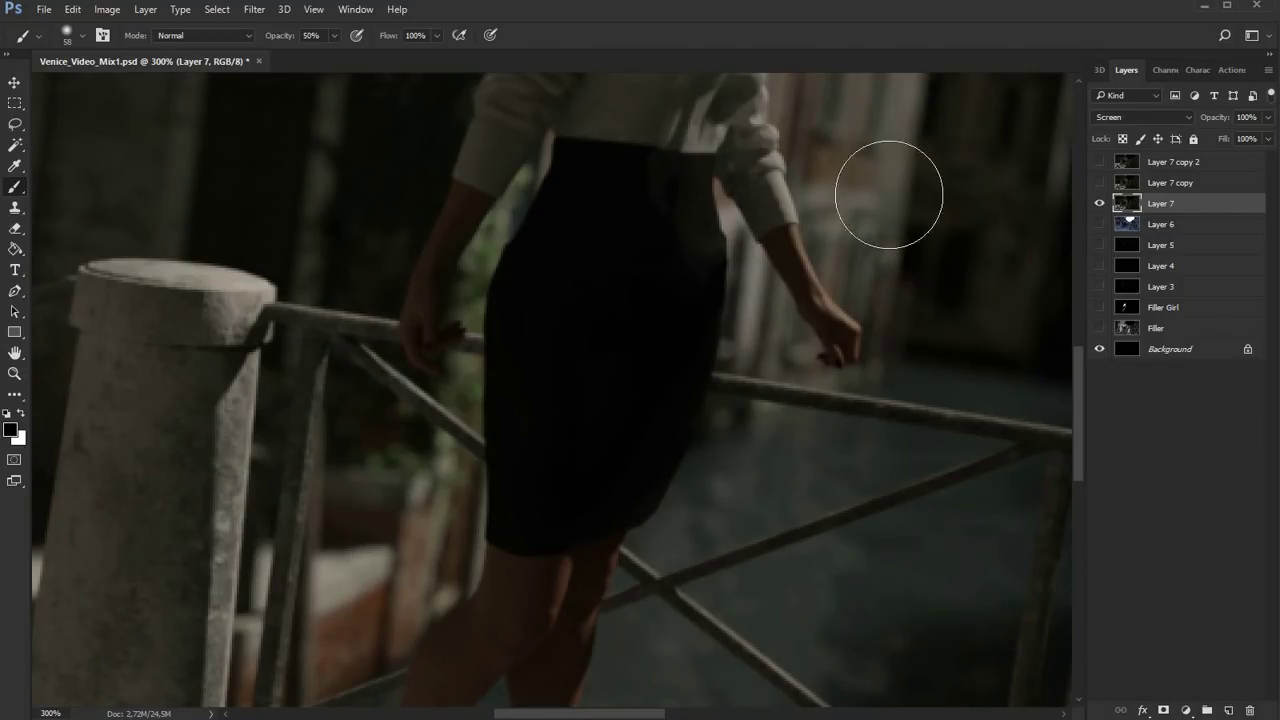
Show Layer 7 copy and paint black over the light patches on the skirt in that layer.
{"action": "left_click", "coordinate": [1100, 183]}
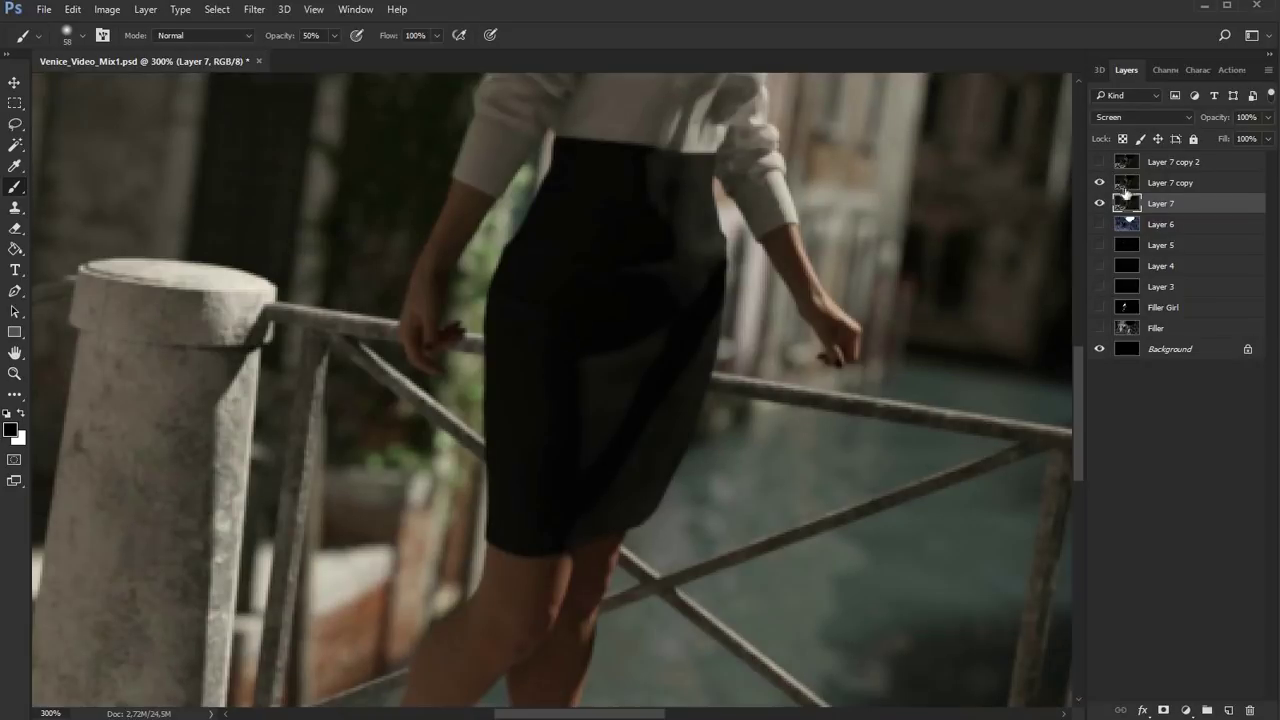
{"action": "left_click", "coordinate": [1128, 190]}
{"action": "mouse_move", "coordinate": [622, 376]}
{"action": "left_mouse_down"}
{"action": "mouse_move", "coordinate": [580, 391]}
{"action": "mouse_move", "coordinate": [609, 437]}
{"action": "mouse_move", "coordinate": [574, 471]}
{"action": "mouse_move", "coordinate": [578, 487]}
{"action": "mouse_move", "coordinate": [620, 443]}
{"action": "mouse_move", "coordinate": [657, 371]}
{"action": "mouse_move", "coordinate": [663, 323]}
{"action": "mouse_move", "coordinate": [598, 409]}
{"action": "mouse_move", "coordinate": [569, 423]}
{"action": "mouse_move", "coordinate": [735, 295]}
{"action": "mouse_move", "coordinate": [666, 325]}
{"action": "left_mouse_up"}
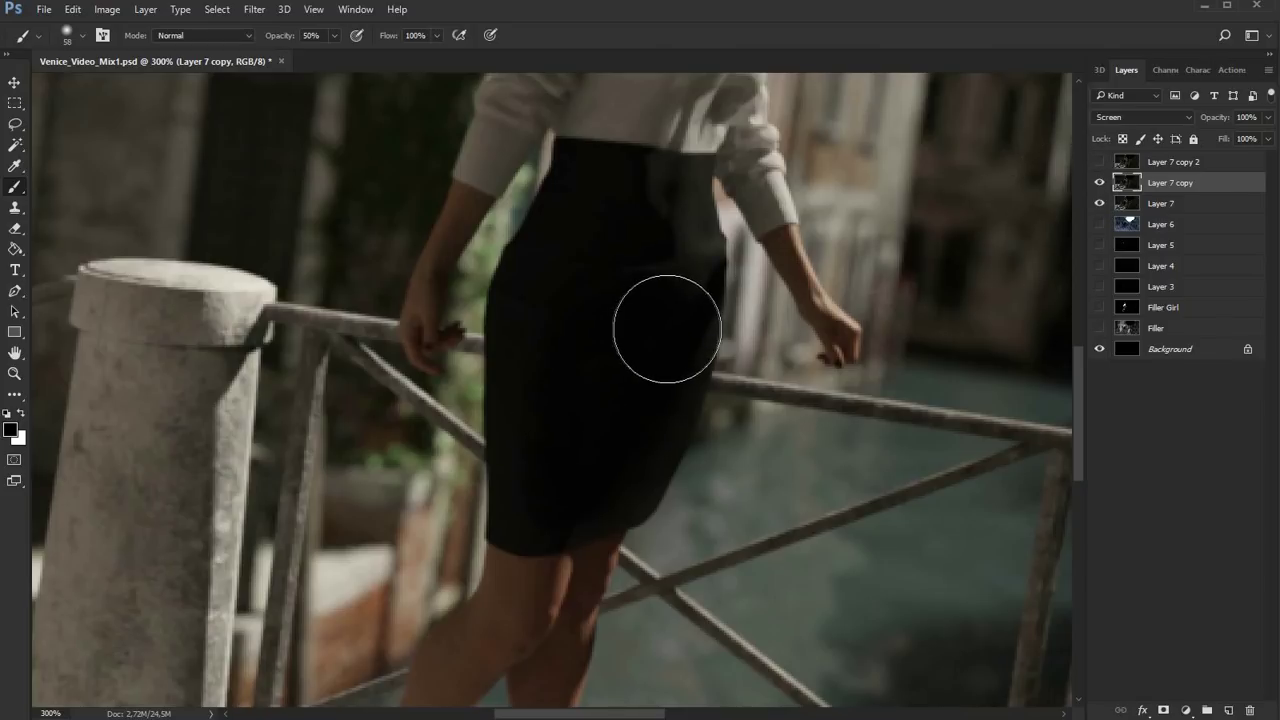
Show Layer 7 copy 2 and paint out the skirt's light patches there with the black brush.
{"action": "left_click", "coordinate": [1122, 166]}
{"action": "left_click", "coordinate": [1100, 161]}
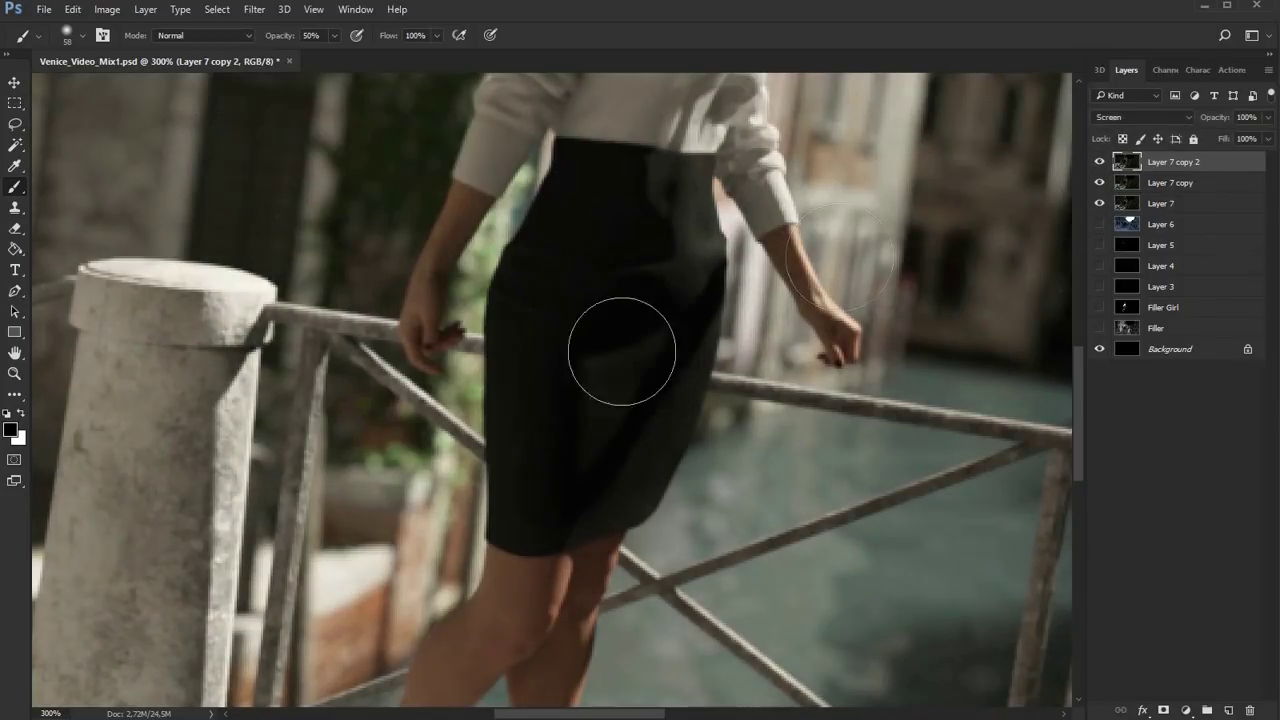
{"action": "mouse_move", "coordinate": [649, 315]}
{"action": "left_mouse_down"}
{"action": "mouse_move", "coordinate": [663, 314]}
{"action": "mouse_move", "coordinate": [643, 389]}
{"action": "mouse_move", "coordinate": [586, 485]}
{"action": "mouse_move", "coordinate": [563, 486]}
{"action": "mouse_move", "coordinate": [571, 414]}
{"action": "left_mouse_up"}
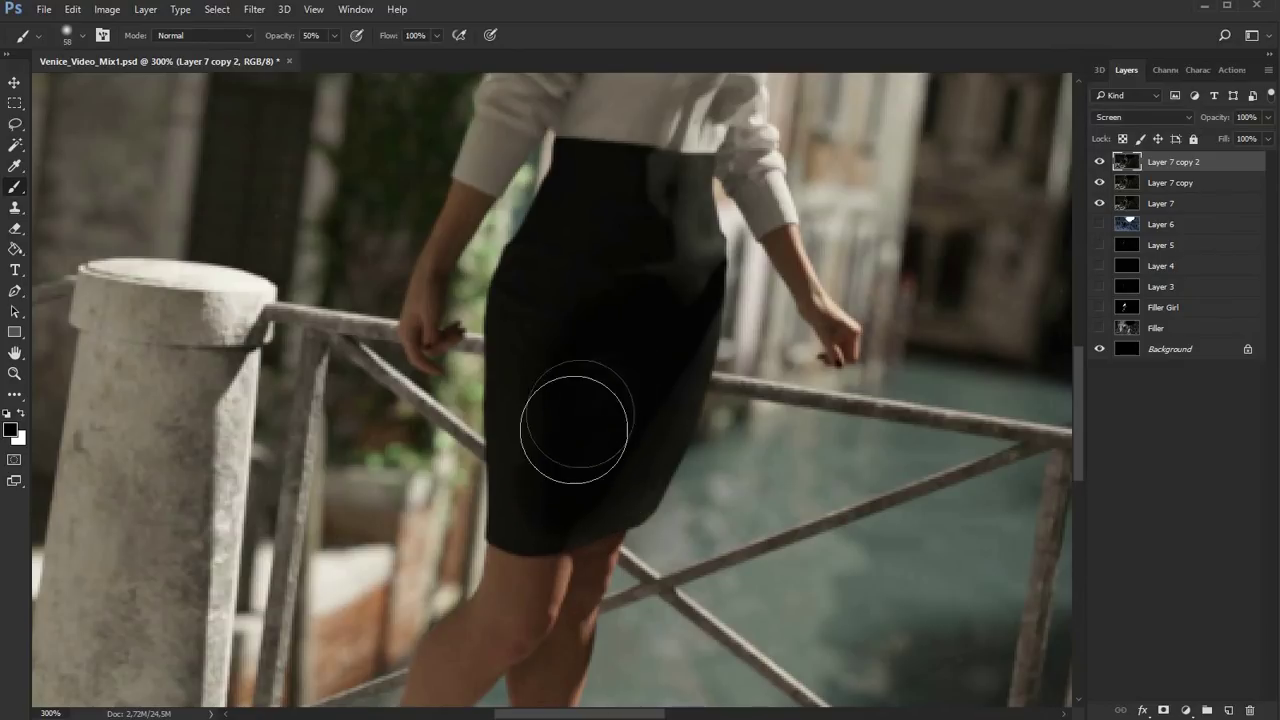
Touch up the remaining light areas along the skirt's lower front with black in Layer 7 and Layer 7 copy.
{"action": "left_click", "coordinate": [1126, 204]}
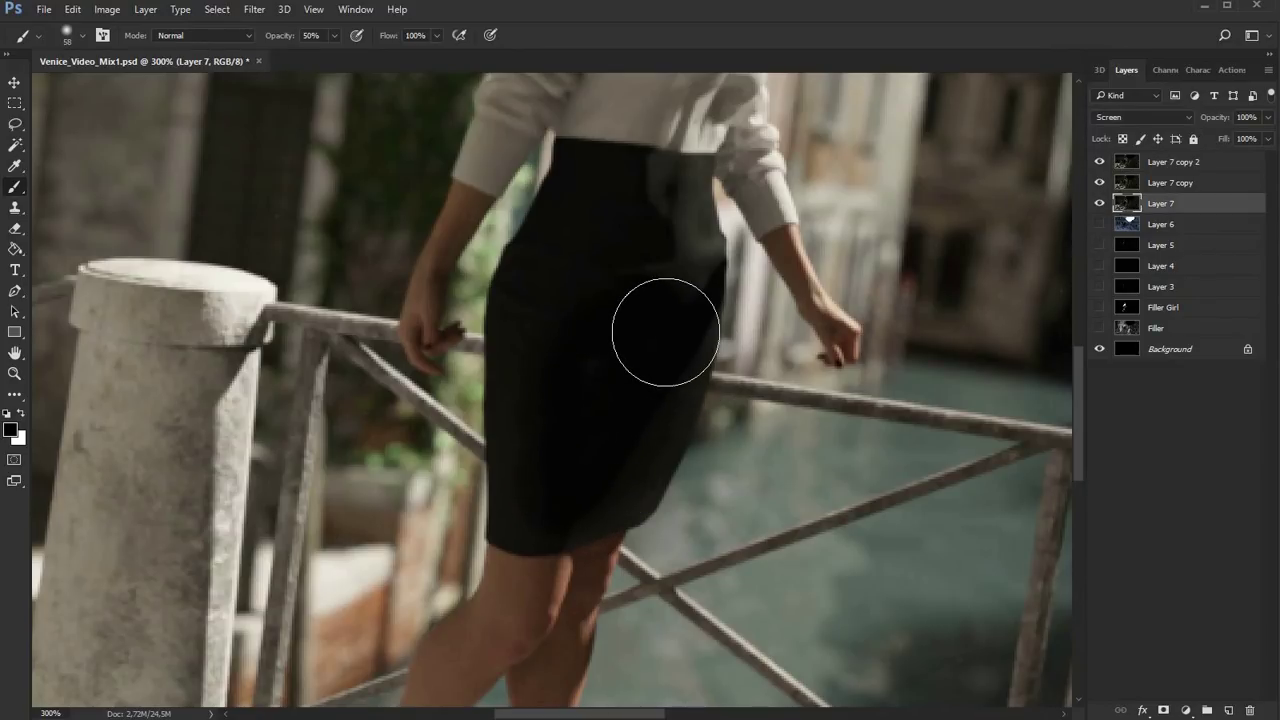
{"action": "mouse_move", "coordinate": [664, 335]}
{"action": "left_mouse_down"}
{"action": "mouse_move", "coordinate": [666, 323]}
{"action": "mouse_move", "coordinate": [582, 478]}
{"action": "left_mouse_up"}
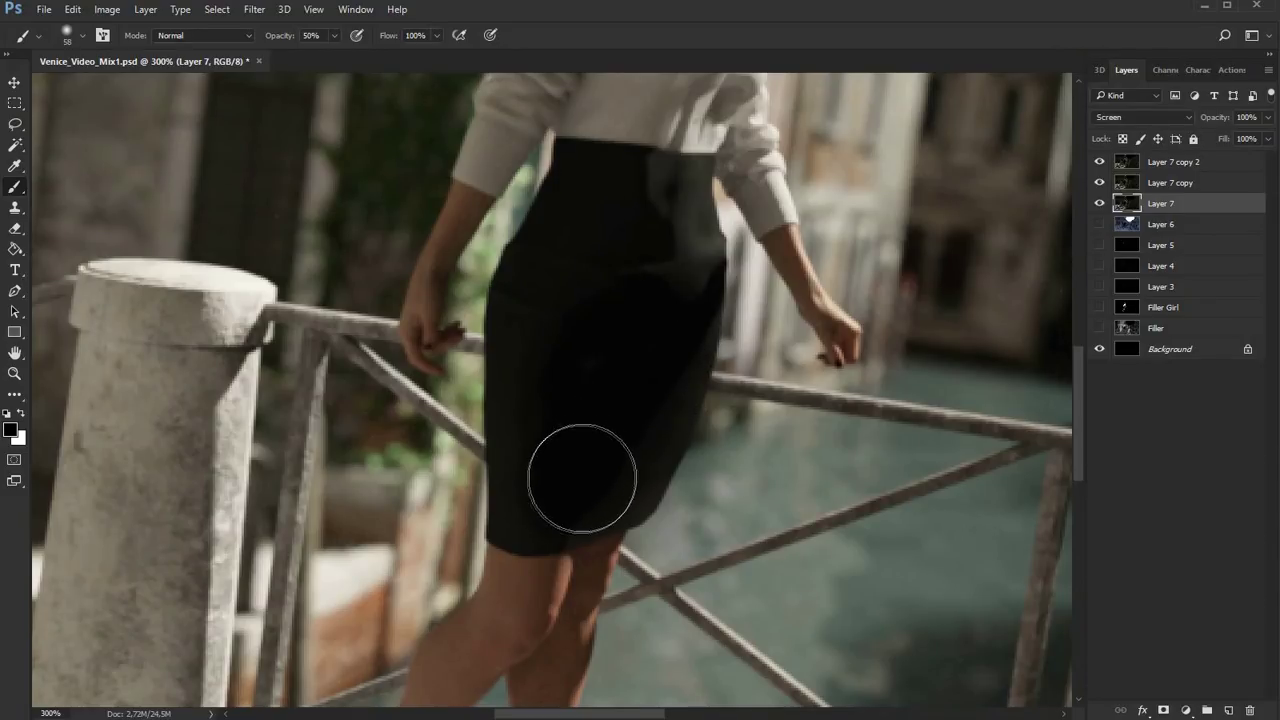
{"action": "left_click", "coordinate": [1125, 183]}
{"action": "left_click_drag", "start_coordinate": [660, 337], "coordinate": [604, 465]}
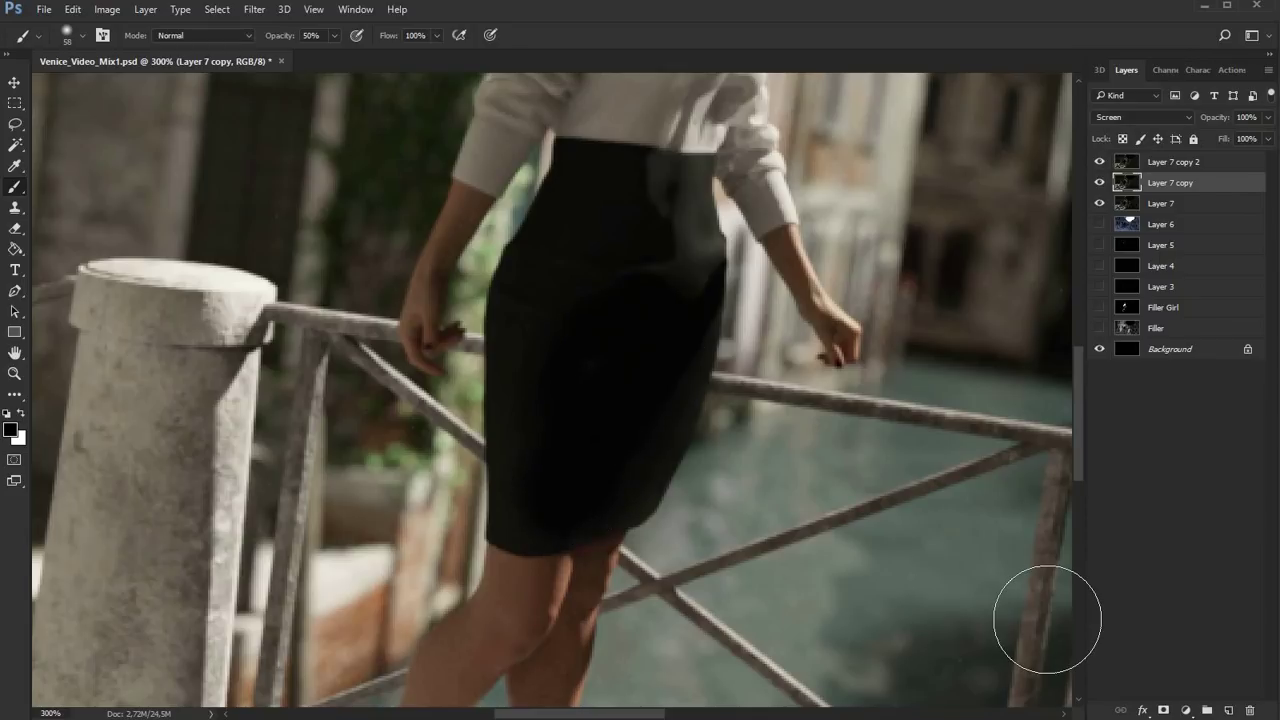
Show Layers 3 to 6, Filler and Filler Girl with the Layer 7 layers, viewing the full composite at 100%.
{"action": "key", "text": "ctrl+minus"}
{"action": "key", "text": "ctrl+minus"}
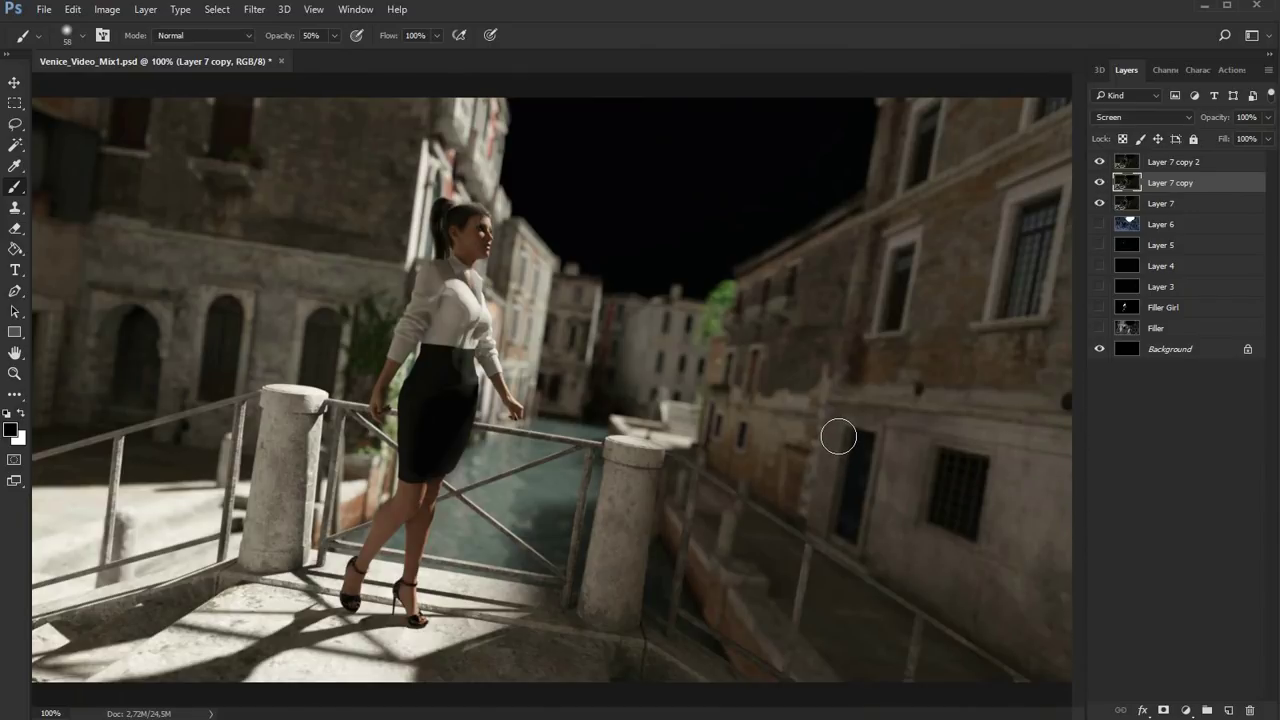
{"action": "left_click", "coordinate": [1099, 226]}
{"action": "left_click", "coordinate": [1100, 329]}
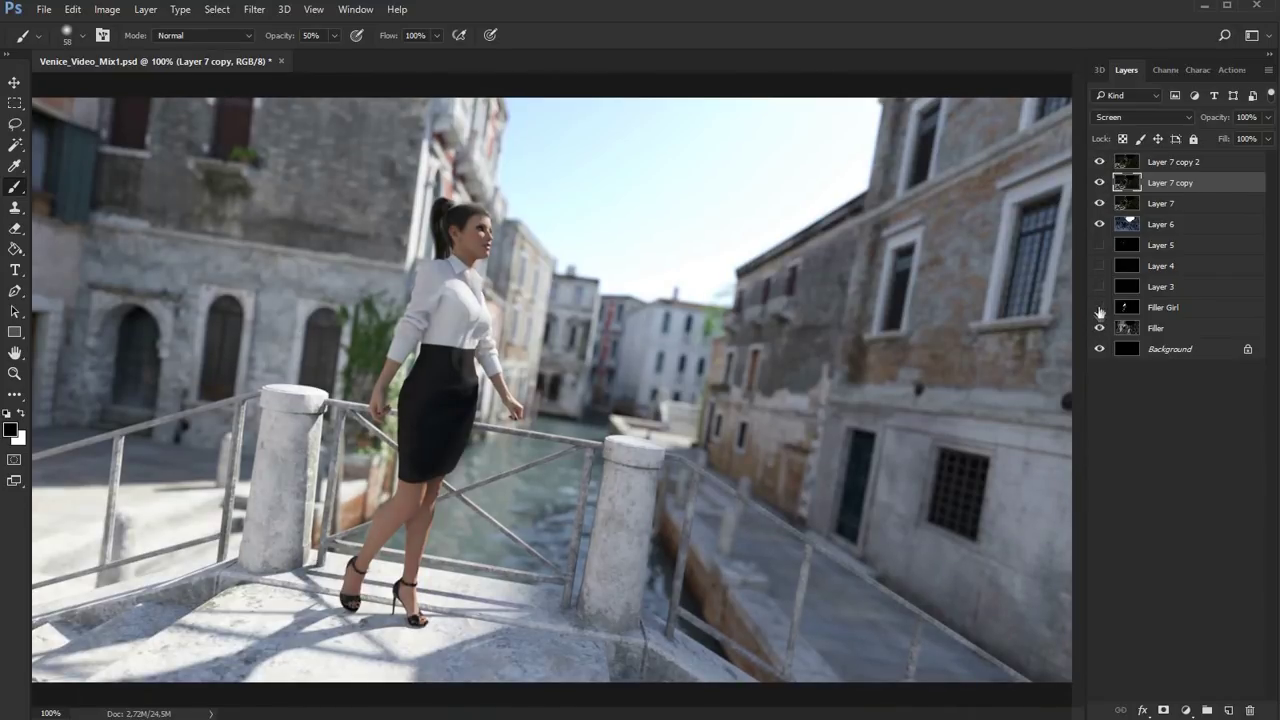
{"action": "left_click", "coordinate": [1100, 309]}
{"action": "left_click", "coordinate": [1099, 287]}
{"action": "left_click", "coordinate": [1099, 246]}
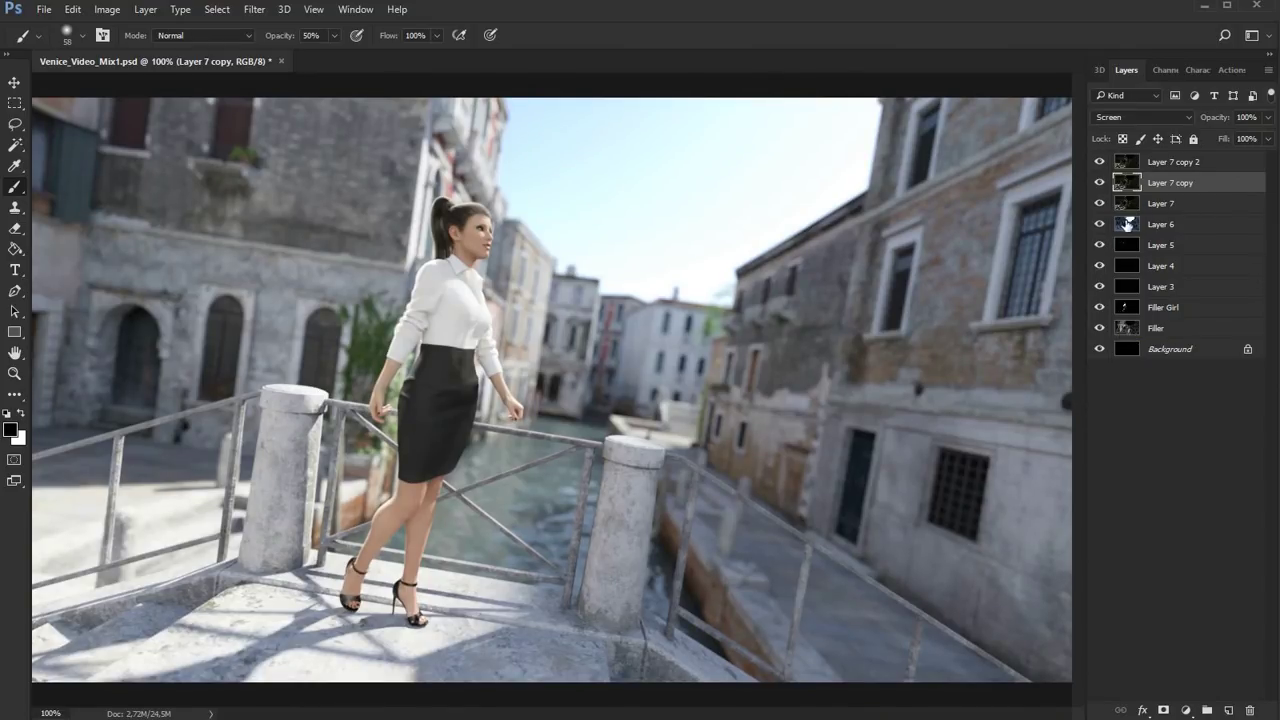
Hide every light layer except Layer 6 and add a layer mask to Layer 6.
{"action": "left_click_drag", "start_coordinate": [1100, 207], "coordinate": [1099, 162]}
{"action": "left_click", "coordinate": [1099, 245]}
{"action": "left_click", "coordinate": [1099, 266]}
{"action": "left_click_drag", "start_coordinate": [1101, 289], "coordinate": [1099, 329]}
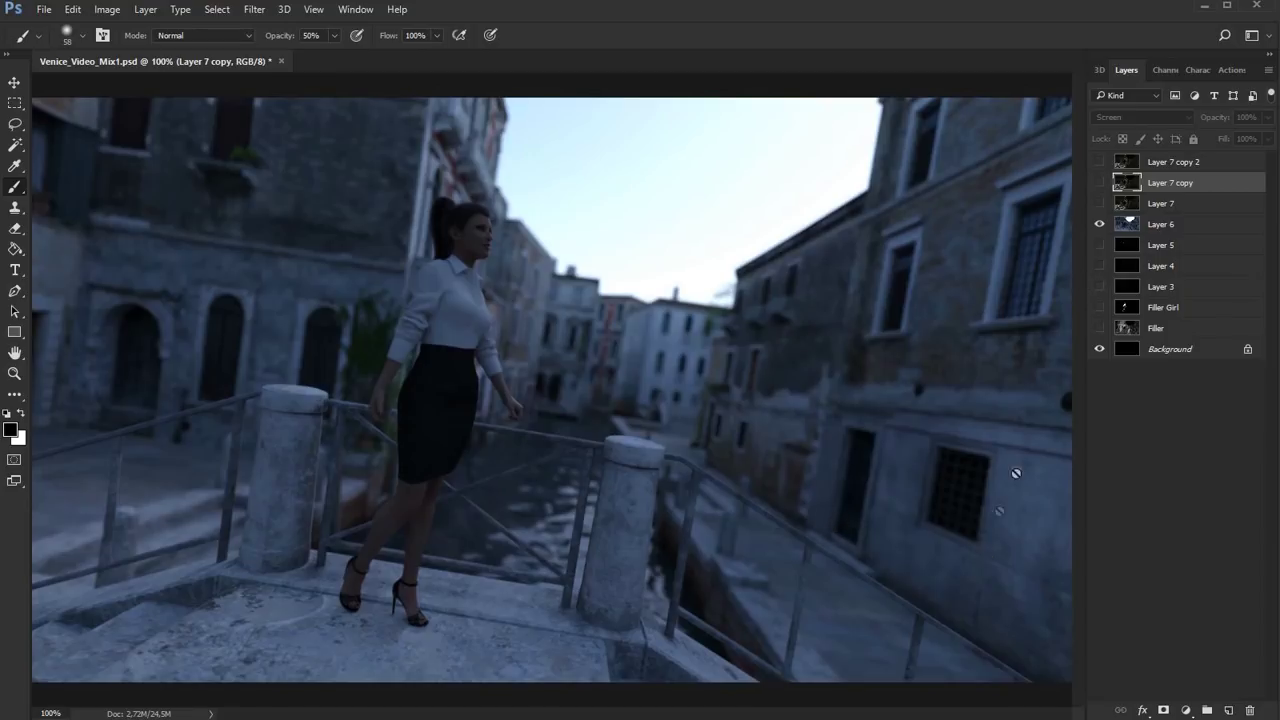
{"action": "left_click", "coordinate": [1129, 228]}
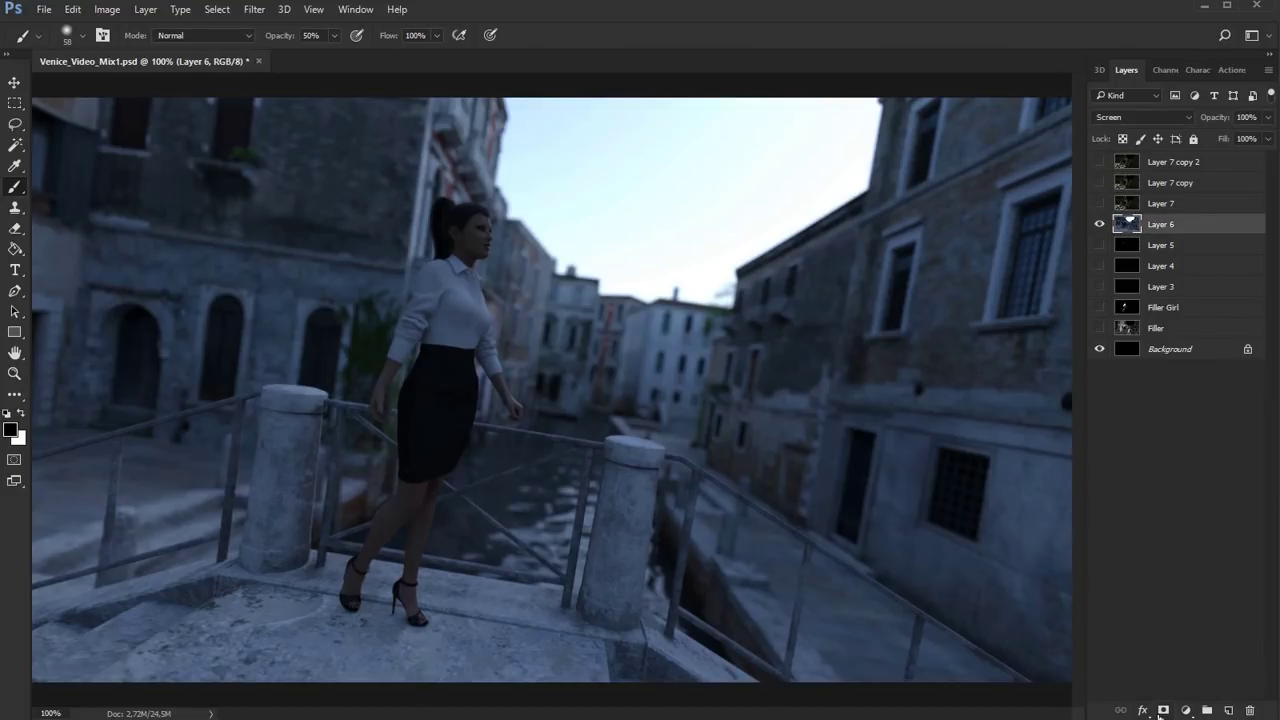
{"action": "left_click", "coordinate": [1163, 710]}
Try black-to-white gradients on Layer 6's mask to fade its light from the lower-right canal side and building.
{"action": "left_click", "coordinate": [14, 248]}
{"action": "right_click", "coordinate": [14, 248]}
{"action": "left_click", "coordinate": [100, 263]}
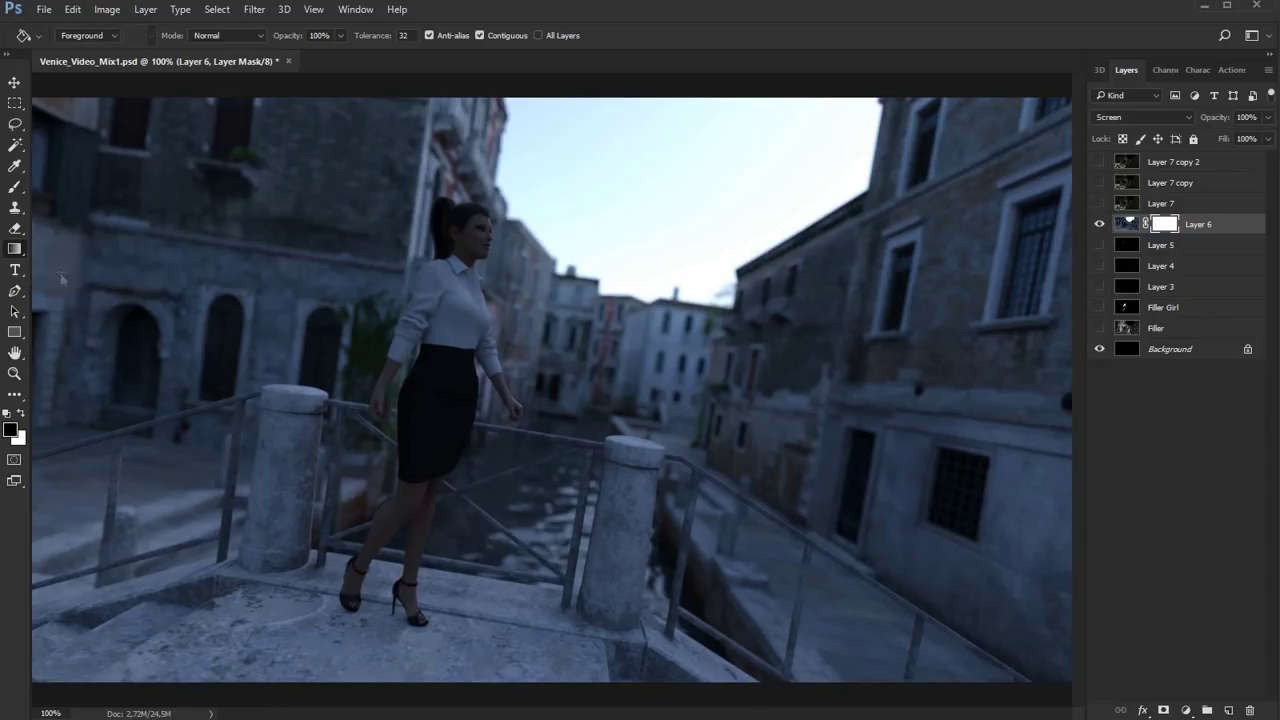
{"action": "key", "text": "shift+g"}
{"action": "left_click_drag", "start_coordinate": [583, 377], "coordinate": [1004, 430]}
{"action": "left_click_drag", "start_coordinate": [908, 457], "coordinate": [572, 410]}
{"action": "left_click_drag", "start_coordinate": [915, 478], "coordinate": [650, 390]}
{"action": "left_click_drag", "start_coordinate": [822, 556], "coordinate": [628, 390]}
{"action": "left_click_drag", "start_coordinate": [857, 591], "coordinate": [653, 378]}
Compare the gradient-masked sky light with the Layer 7 layers, with and without the filler and rim light layers.
{"action": "left_click", "coordinate": [1099, 203]}
{"action": "left_click", "coordinate": [1099, 182]}
{"action": "left_click", "coordinate": [1099, 161]}
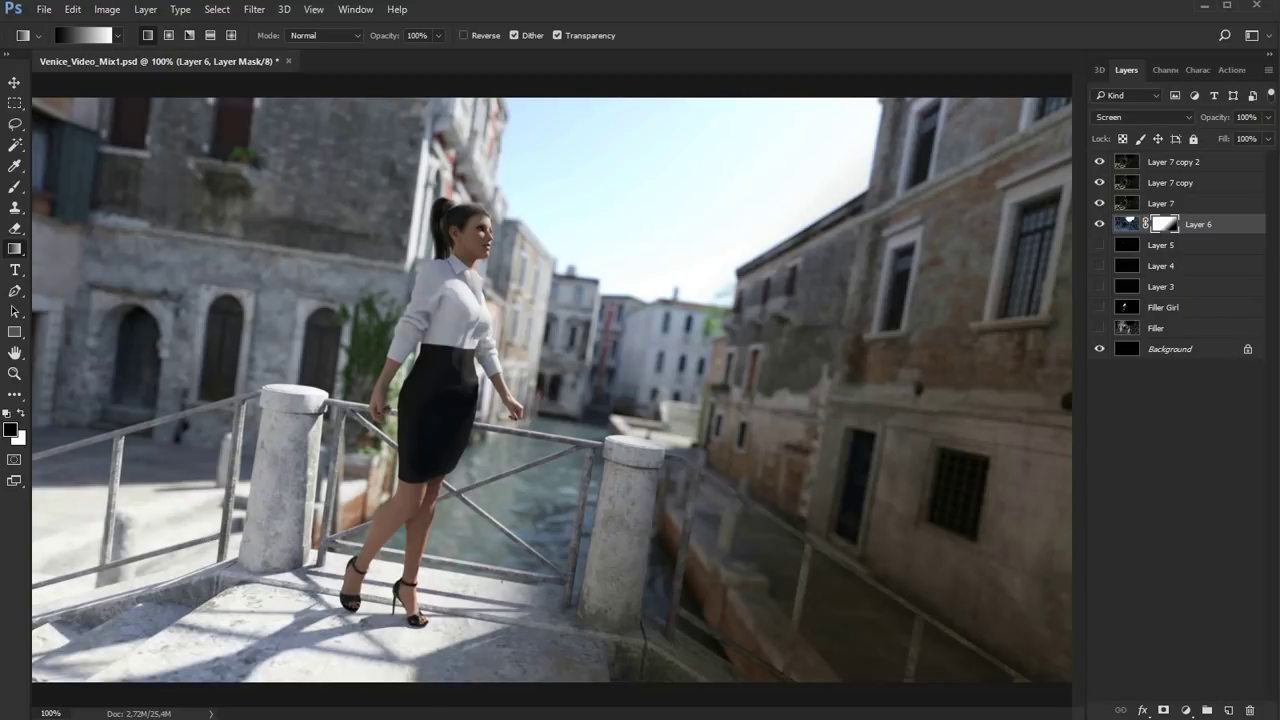
{"action": "left_click_drag", "start_coordinate": [1099, 334], "coordinate": [1105, 258]}
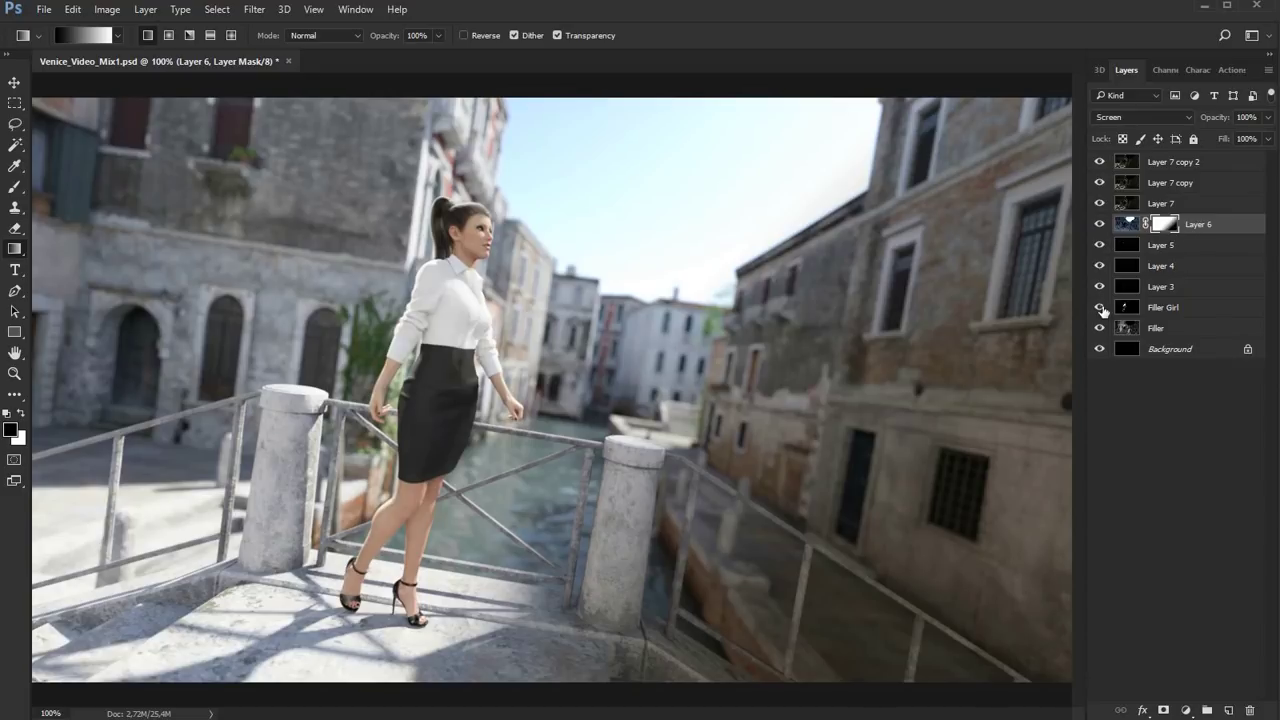
{"action": "left_click_drag", "start_coordinate": [1102, 253], "coordinate": [1100, 334]}
{"action": "left_click_drag", "start_coordinate": [1101, 210], "coordinate": [1099, 160]}
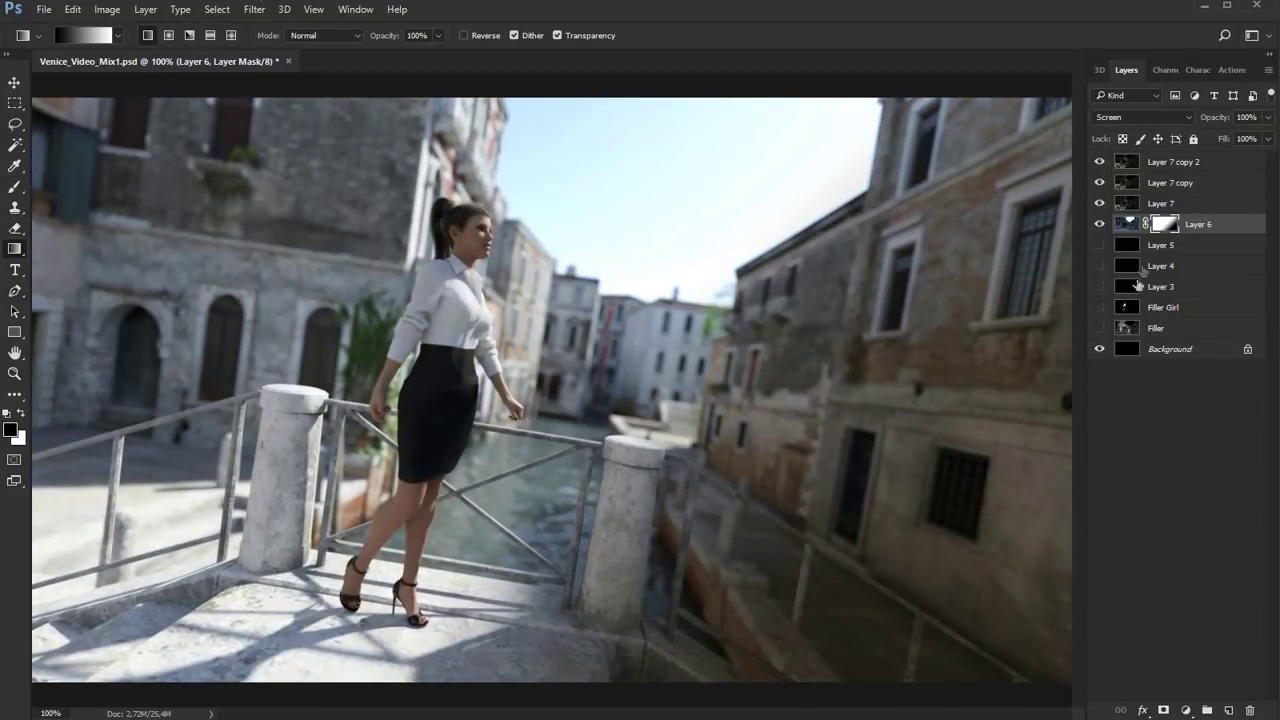
{"action": "left_click", "coordinate": [1099, 329]}
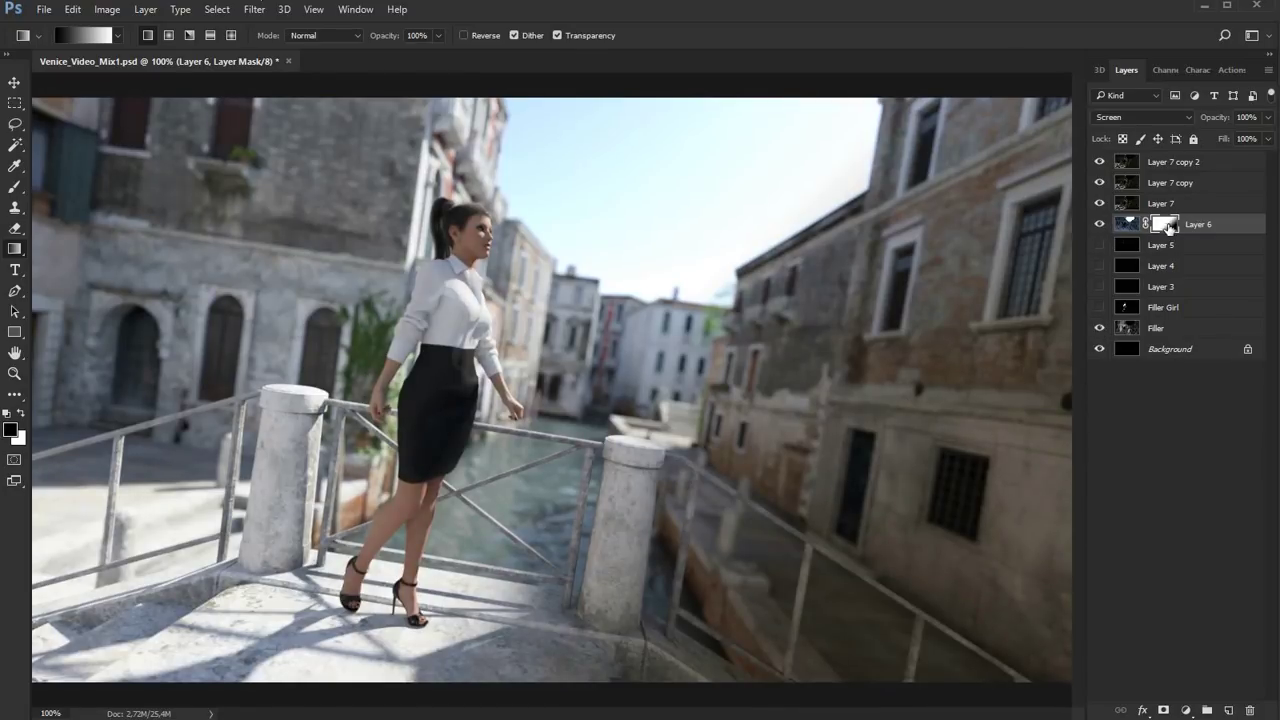
Delete Layer 6's mask without applying it, and show Layers 3 to 5 and Filler Girl again.
{"action": "left_click_drag", "start_coordinate": [1166, 228], "coordinate": [1249, 709]}
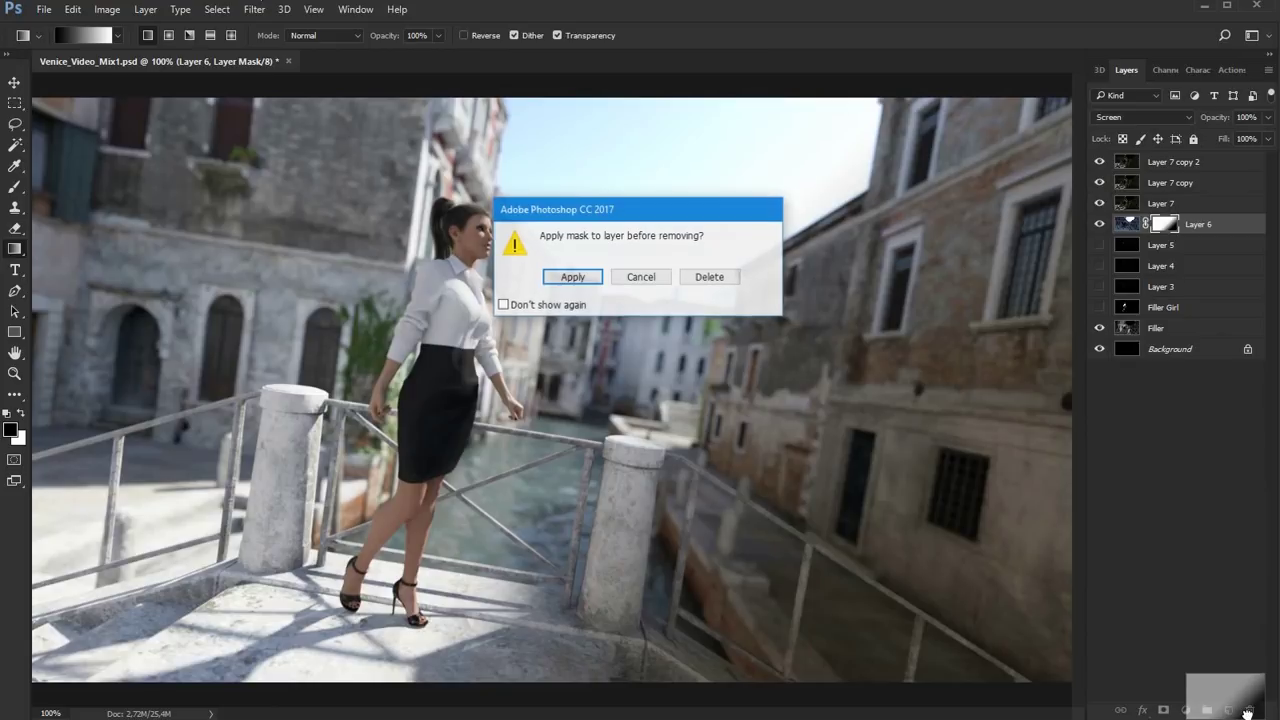
{"action": "left_click", "coordinate": [710, 277]}
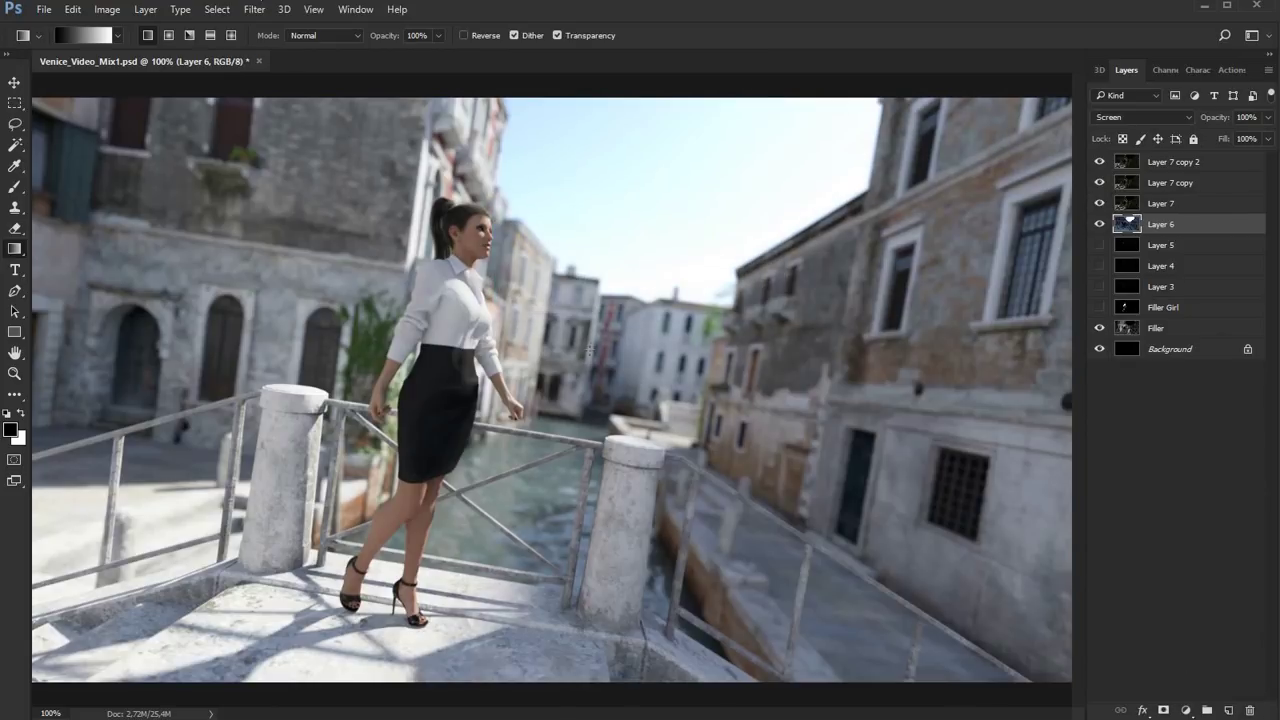
{"action": "left_click", "coordinate": [1099, 245]}
{"action": "left_click", "coordinate": [1099, 265]}
{"action": "left_click", "coordinate": [1099, 286]}
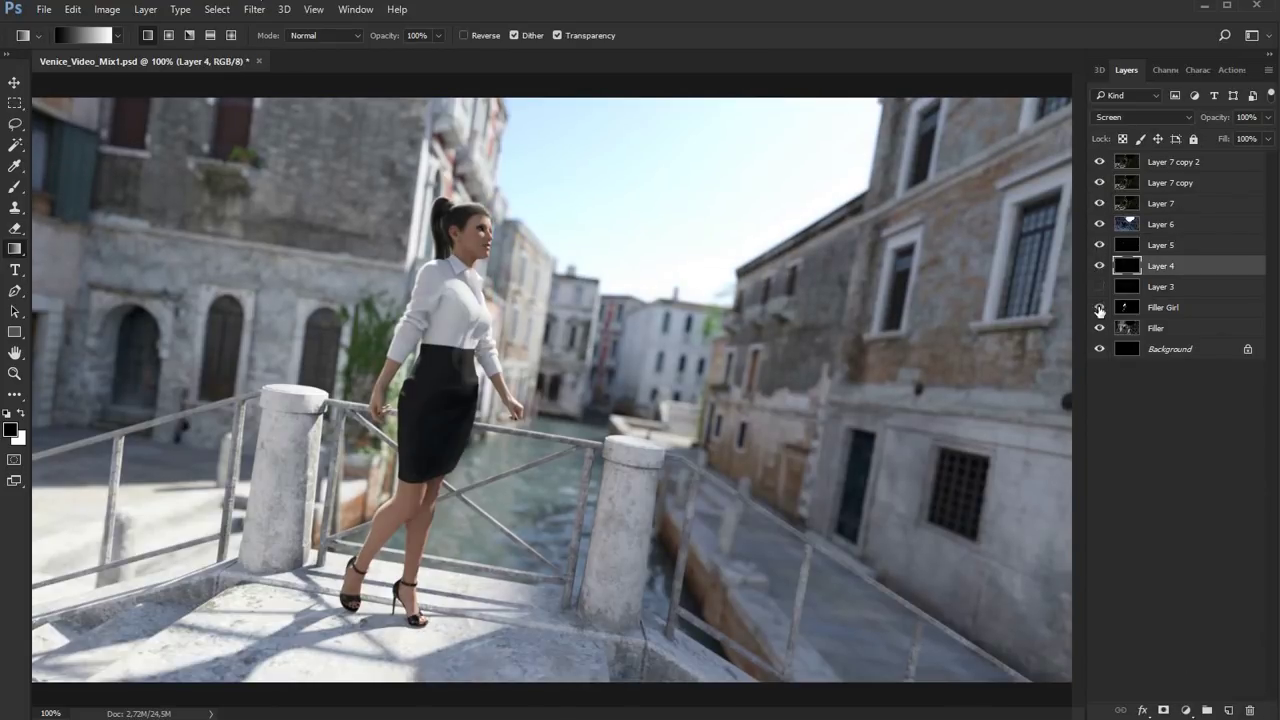
{"action": "left_click", "coordinate": [1099, 307]}
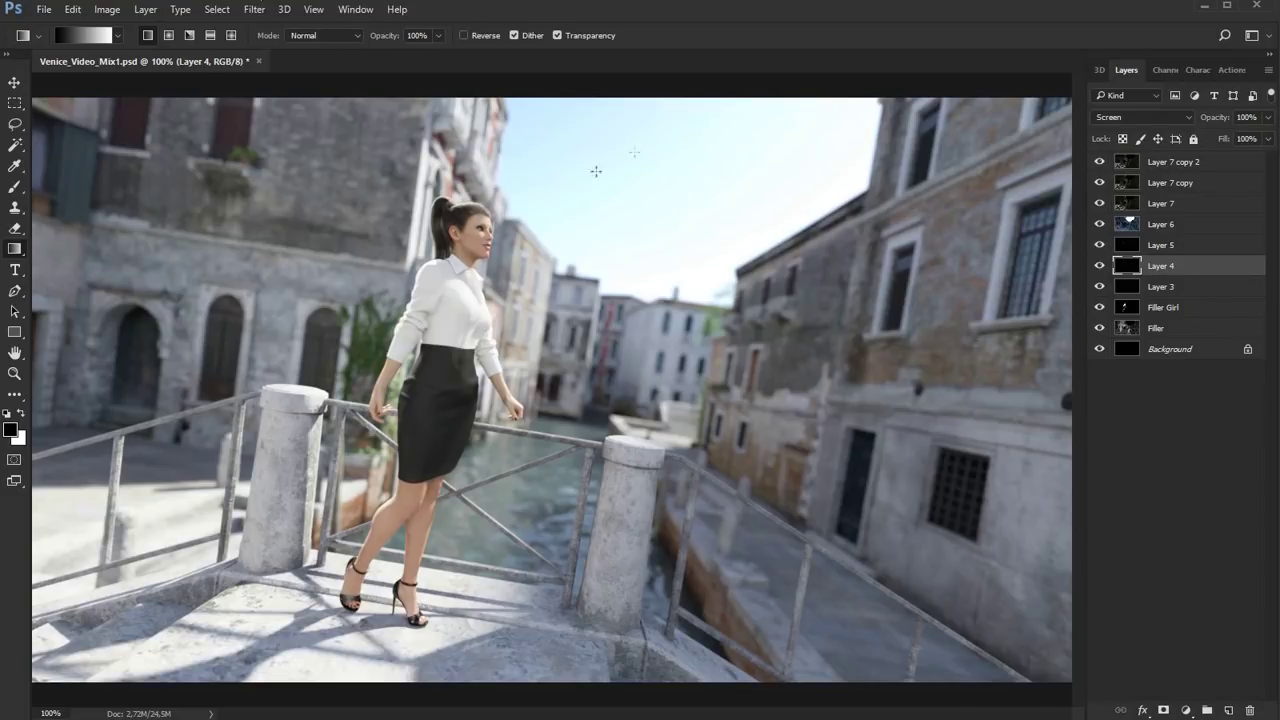
Open Venice_Maskbridge, Venice_MaskCity and Venice_MaskGirl together from the Render LDP folder.
{"action": "left_click", "coordinate": [44, 10]}
{"action": "left_click", "coordinate": [50, 42]}
{"action": "left_click_drag", "start_coordinate": [1268, 298], "coordinate": [1263, 545]}
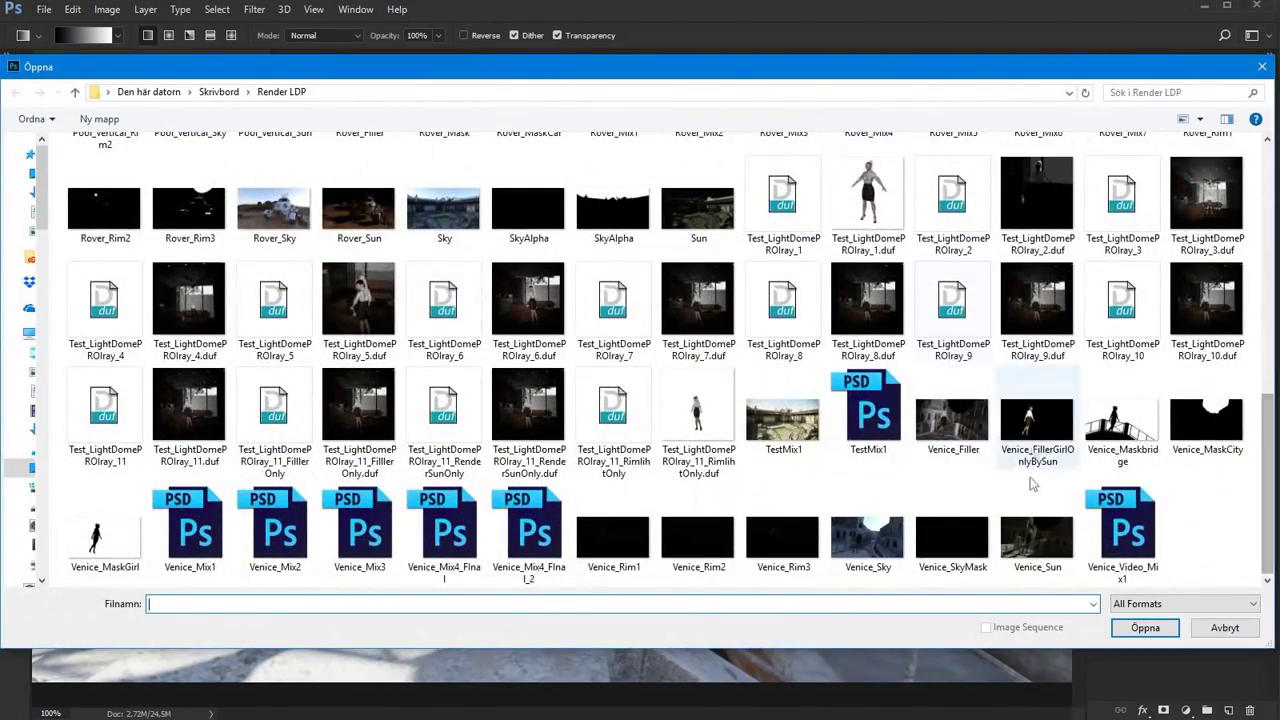
{"action": "left_click", "coordinate": [1122, 420]}
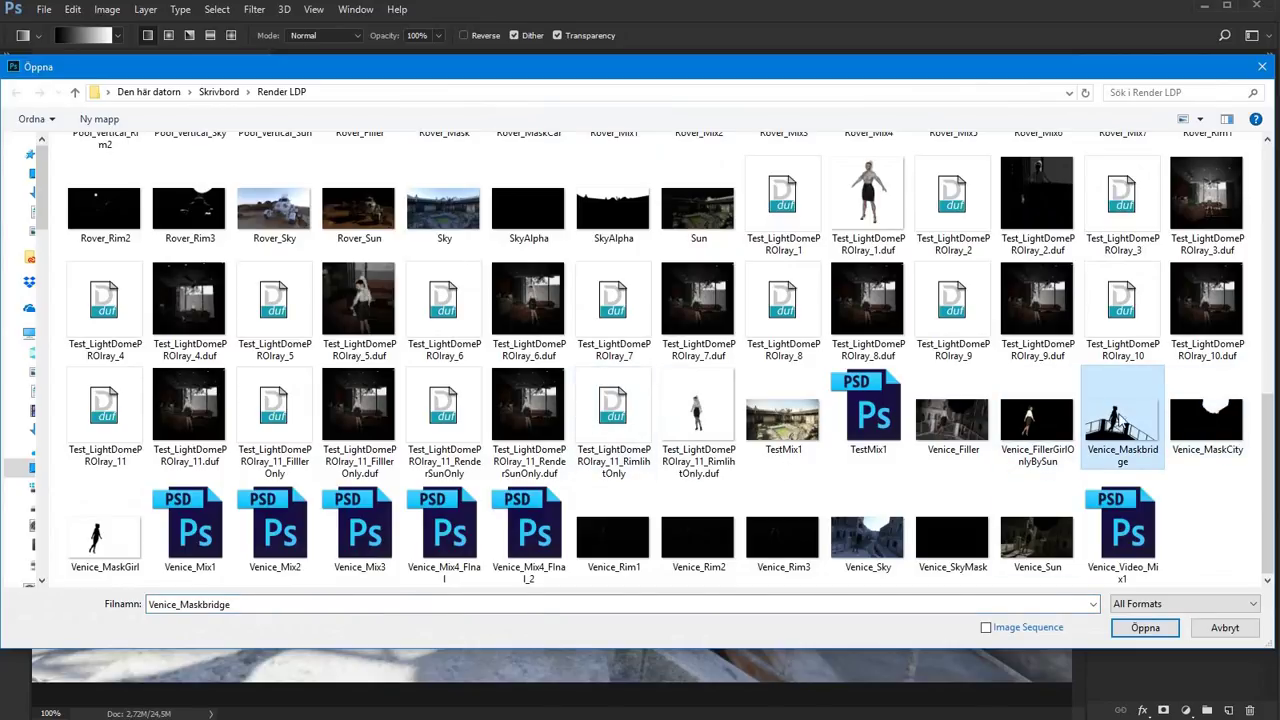
{"action": "left_click", "coordinate": [1210, 425], "text": "ctrl"}
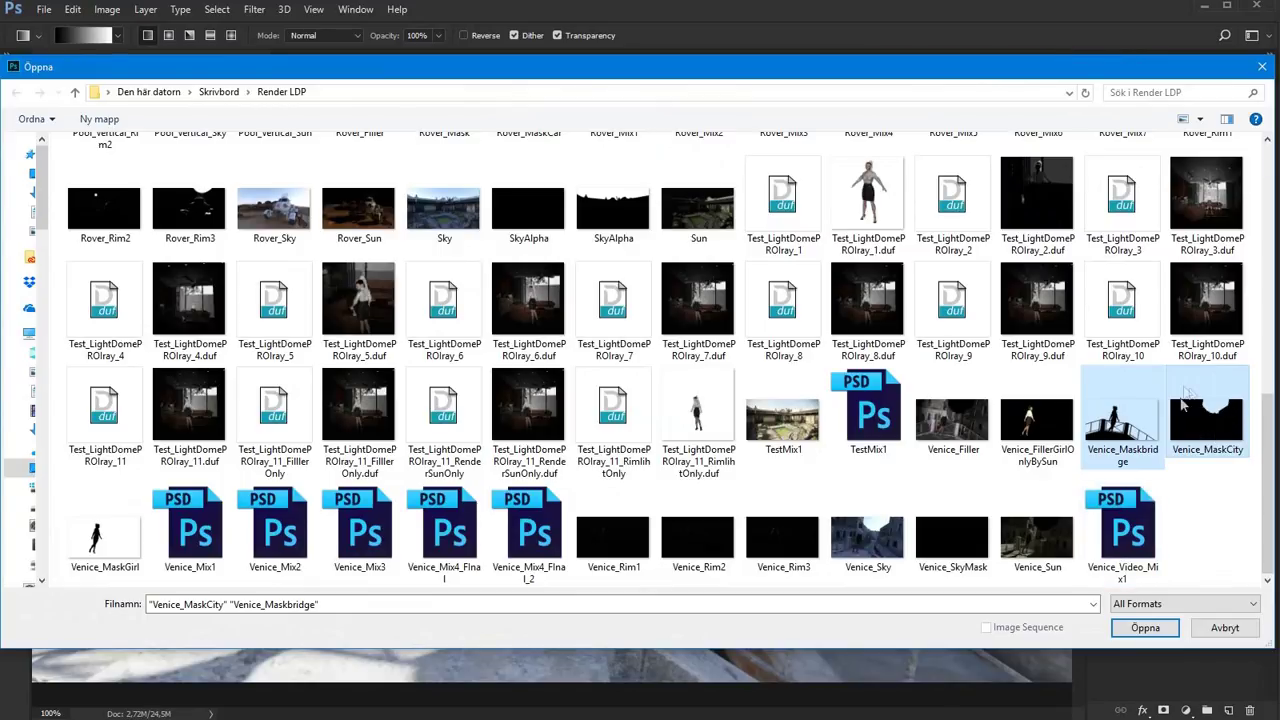
{"action": "left_click", "coordinate": [100, 535], "text": "ctrl"}
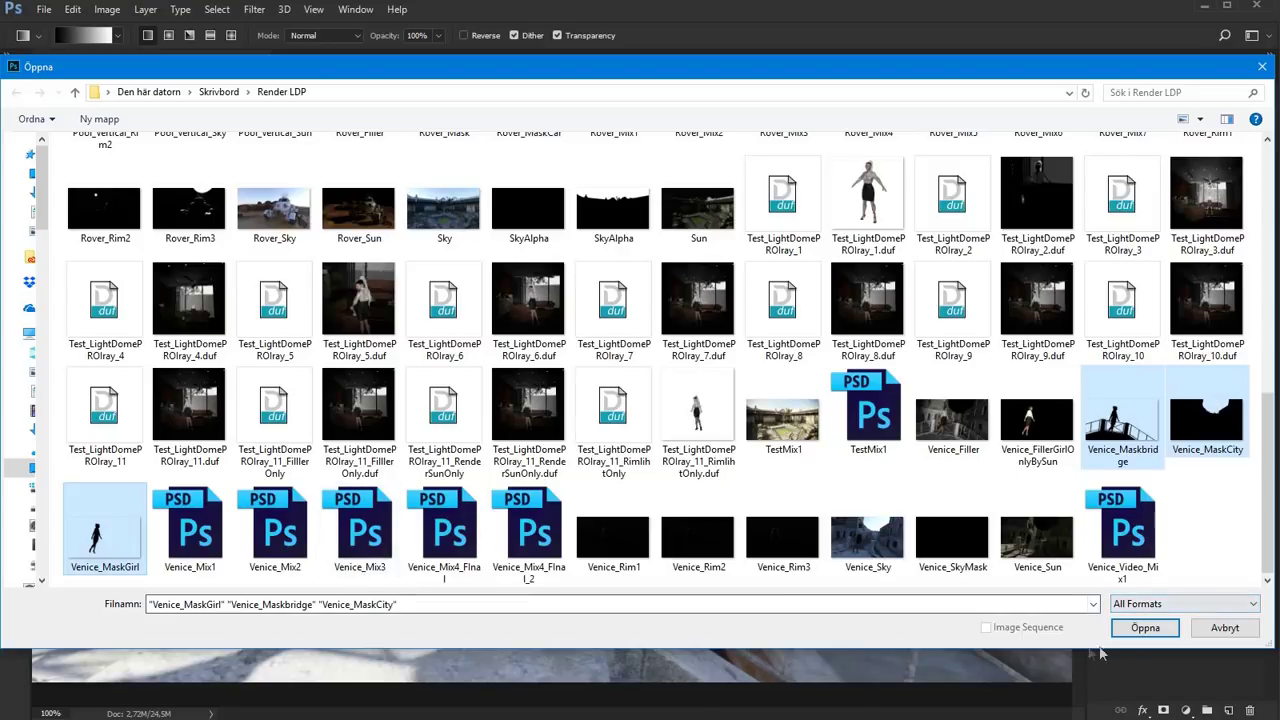
{"action": "left_click", "coordinate": [1142, 628]}
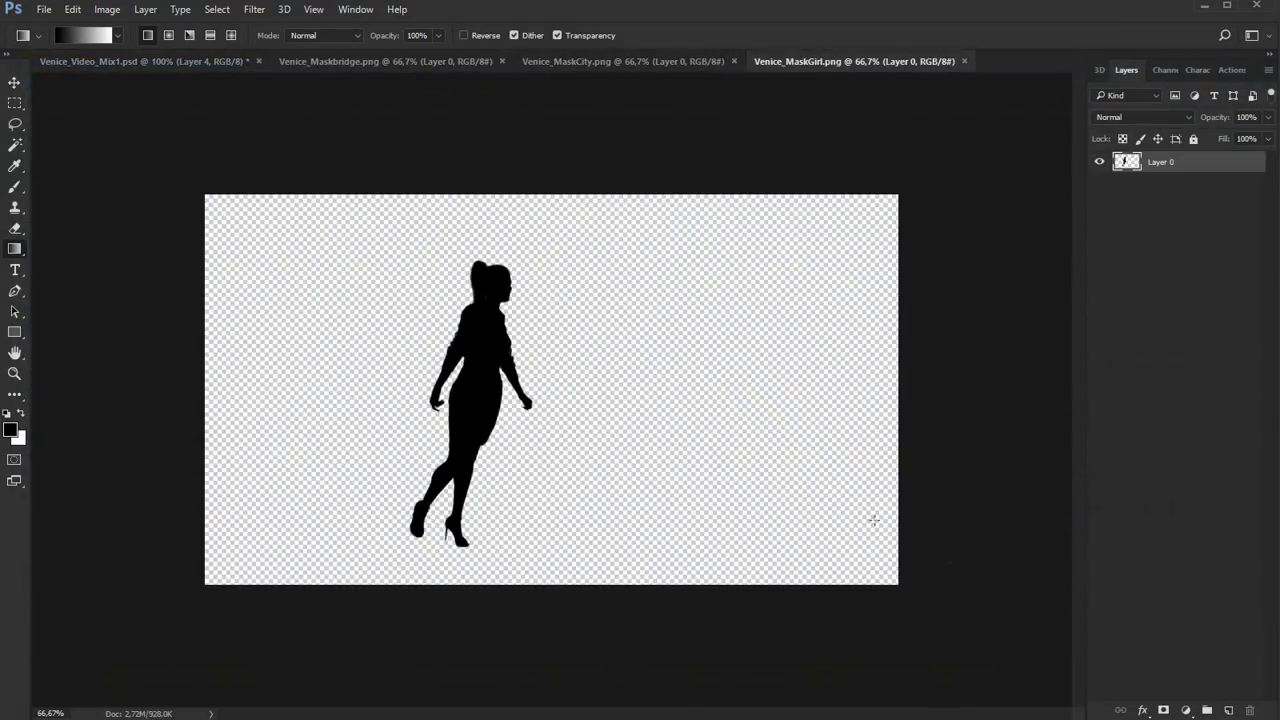
Flatten Venice_MaskCity.png onto a white background and copy the whole image.
{"action": "left_click", "coordinate": [622, 62]}
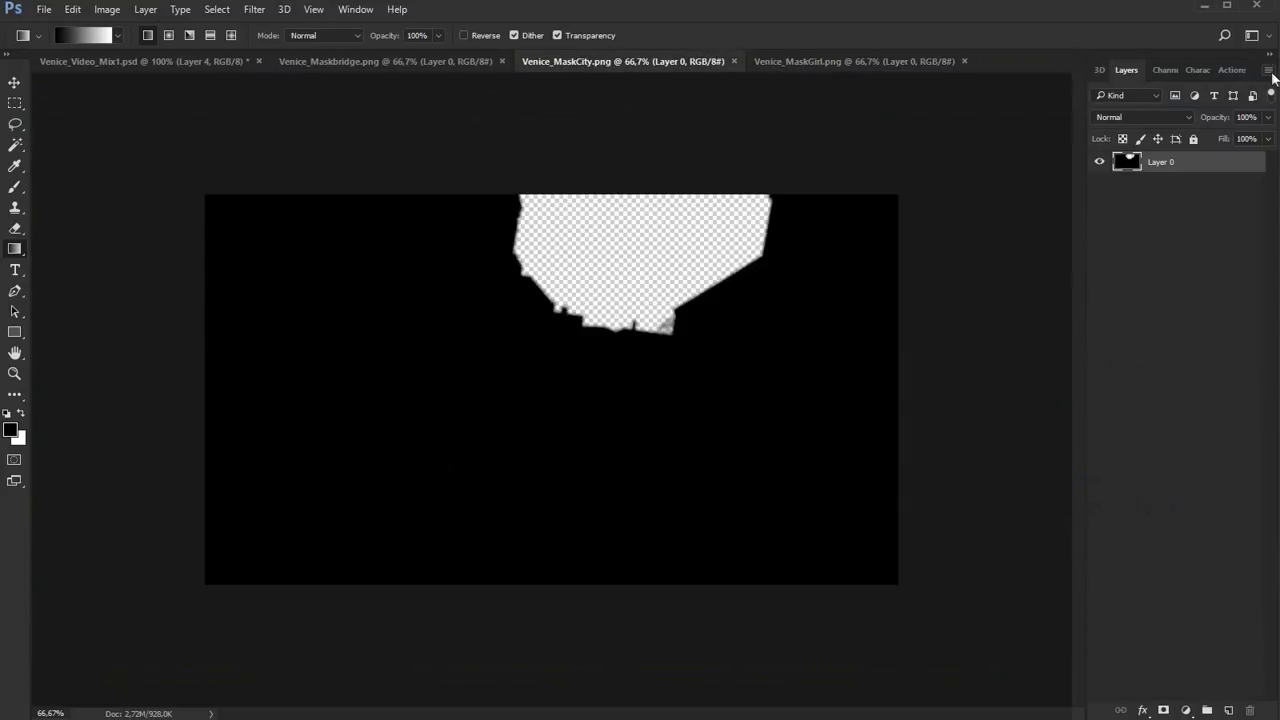
{"action": "left_click", "coordinate": [1271, 74]}
{"action": "left_click", "coordinate": [1237, 515]}
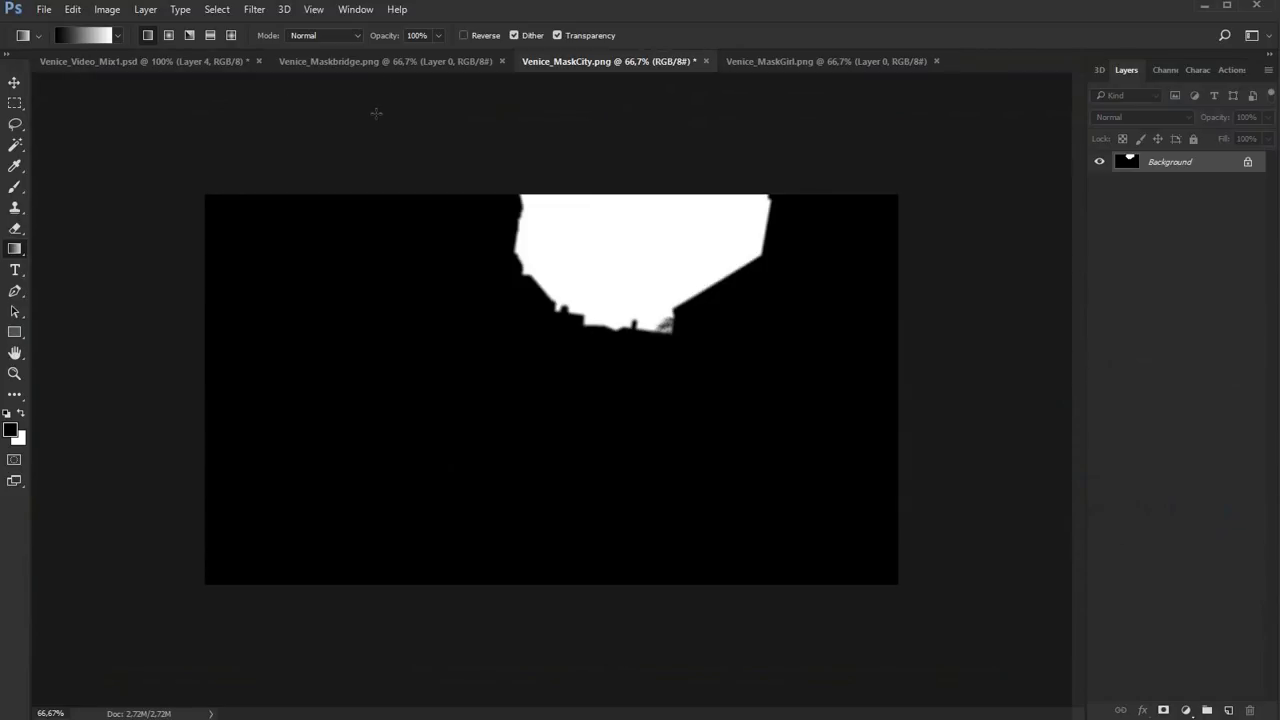
{"action": "key", "text": "ctrl+a"}
Switch to Venice_Video_Mix1.psd and duplicate Layer 6 within the document.
{"action": "left_click", "coordinate": [76, 62]}
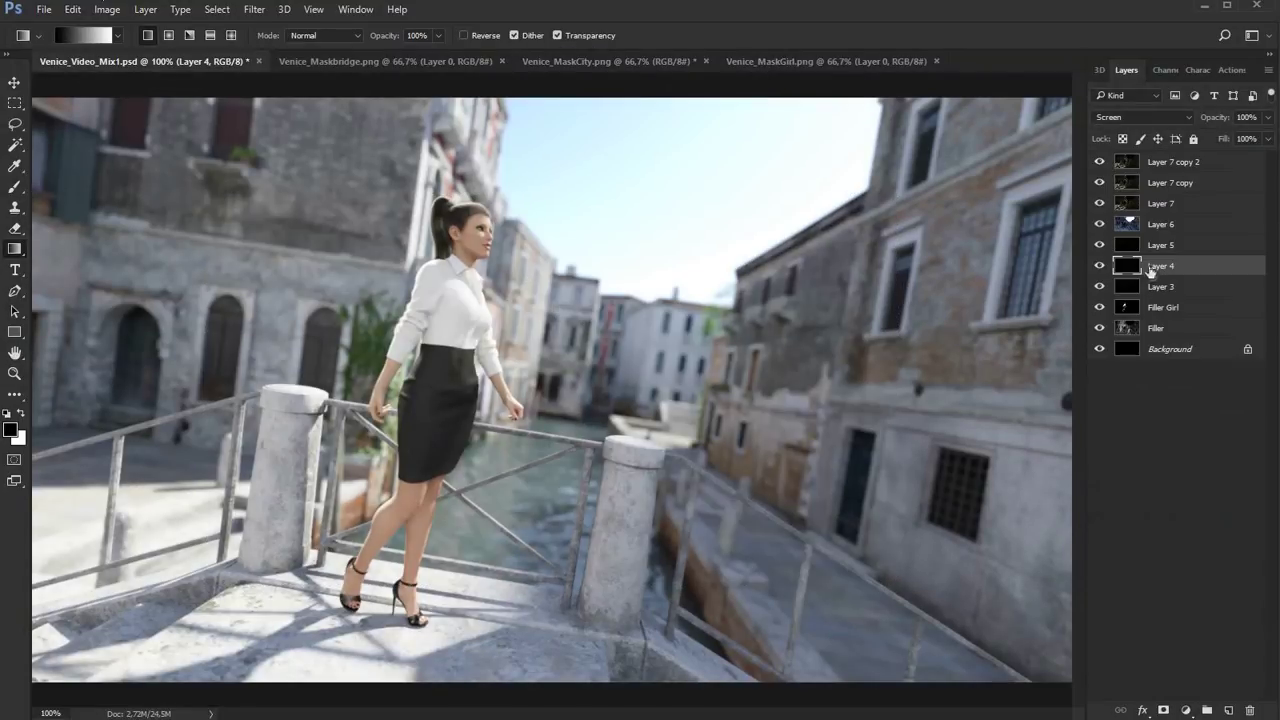
{"action": "left_click", "coordinate": [1130, 226]}
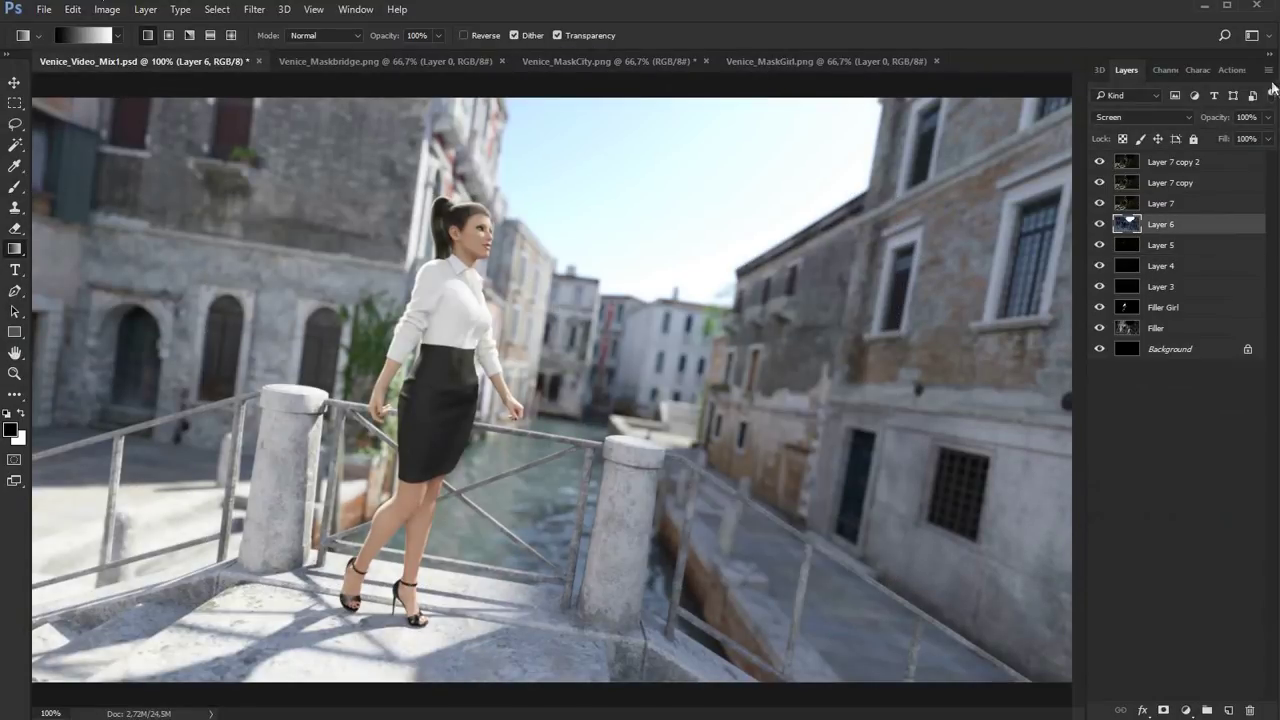
{"action": "left_click", "coordinate": [1268, 70]}
{"action": "left_click", "coordinate": [1250, 128]}
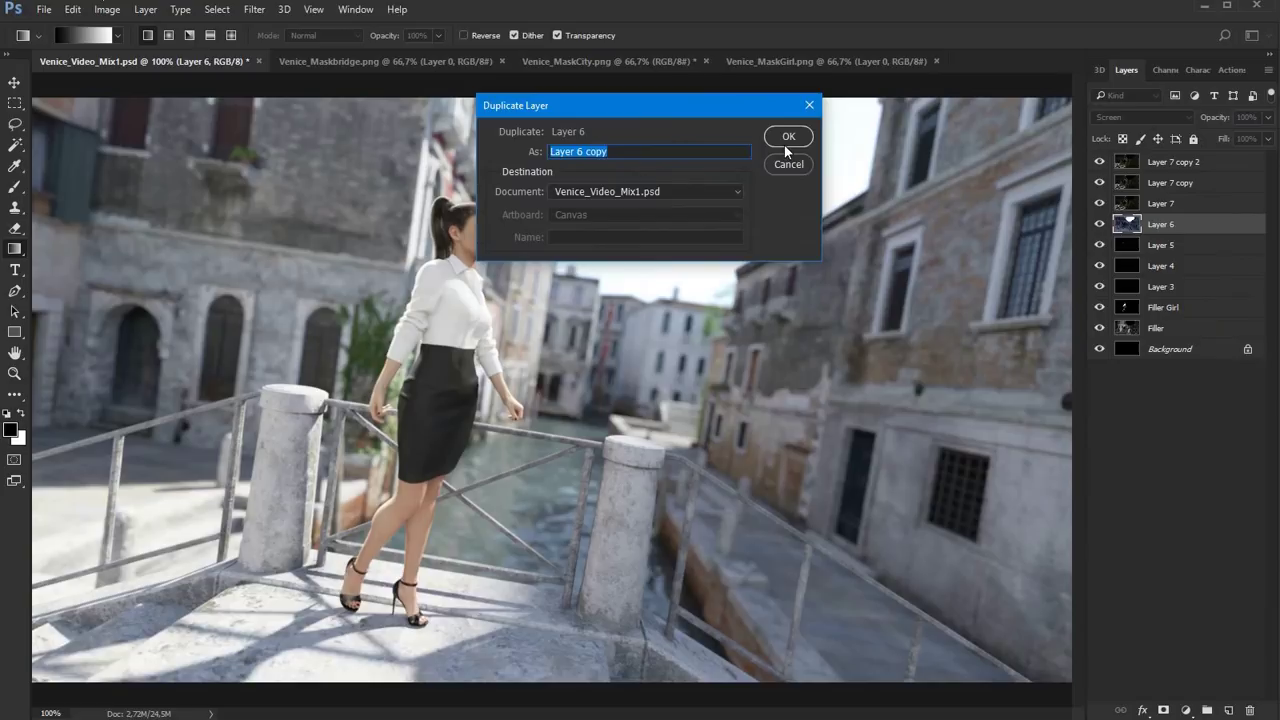
{"action": "left_click", "coordinate": [785, 145]}
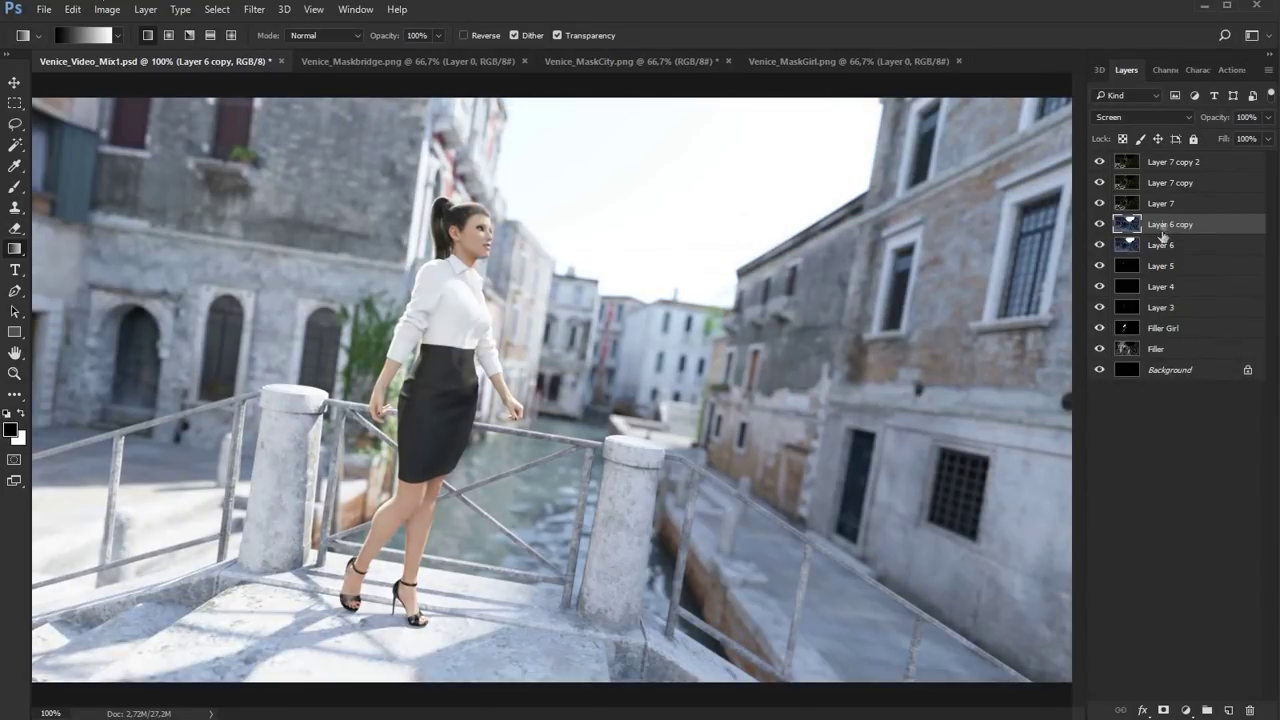
Add a layer mask to Layer 6 copy, paste the city mask into it, and return to the layer's image.
{"action": "left_click", "coordinate": [1164, 710]}
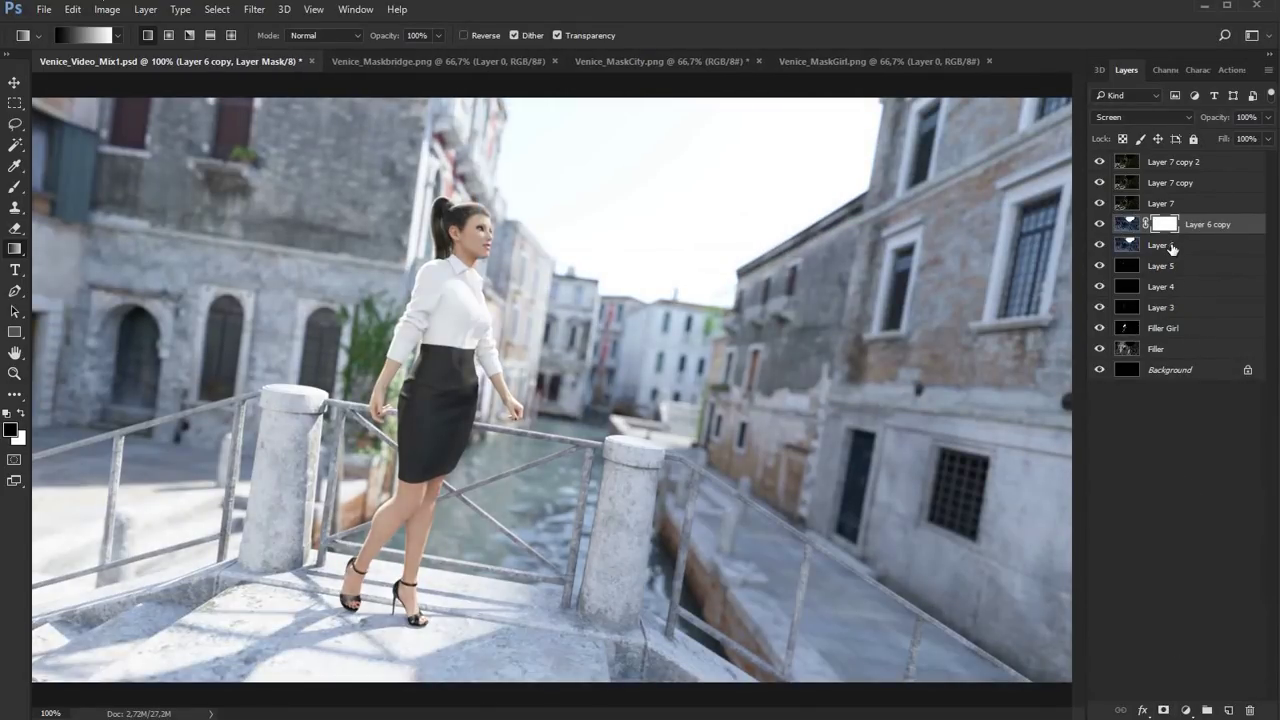
{"action": "left_click", "coordinate": [1163, 227], "text": "alt"}
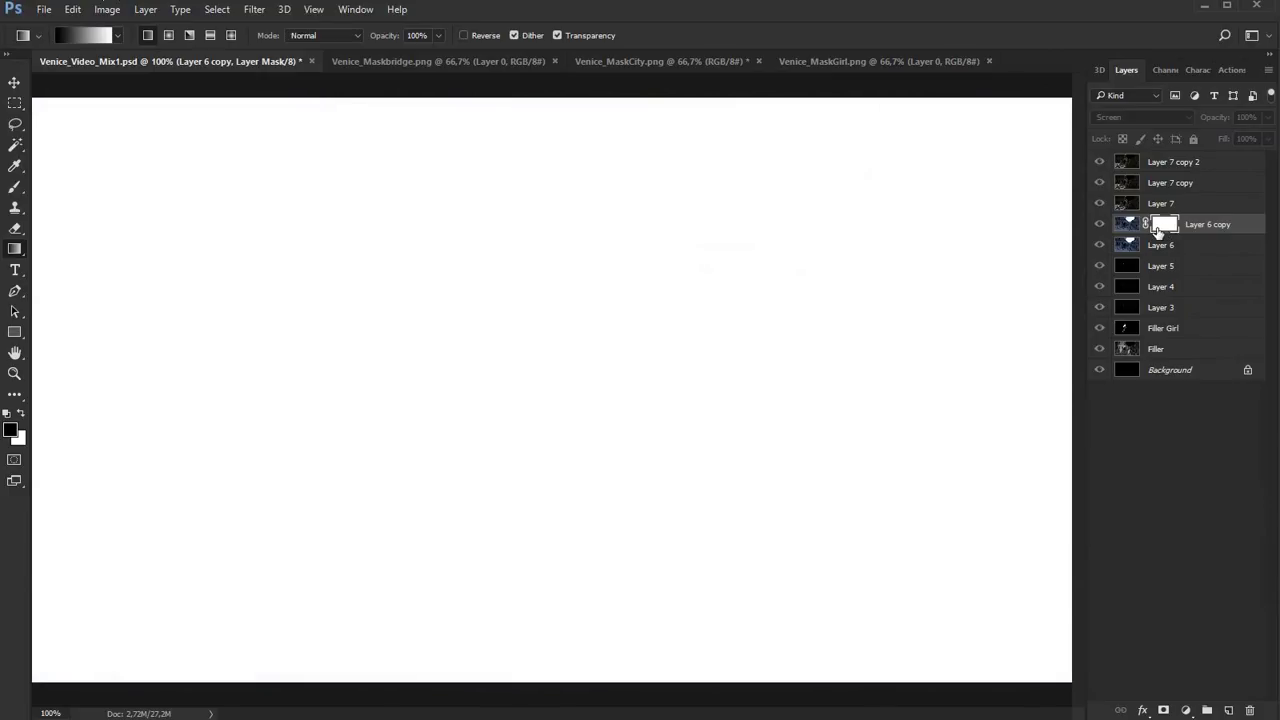
{"action": "key", "text": "ctrl+v"}
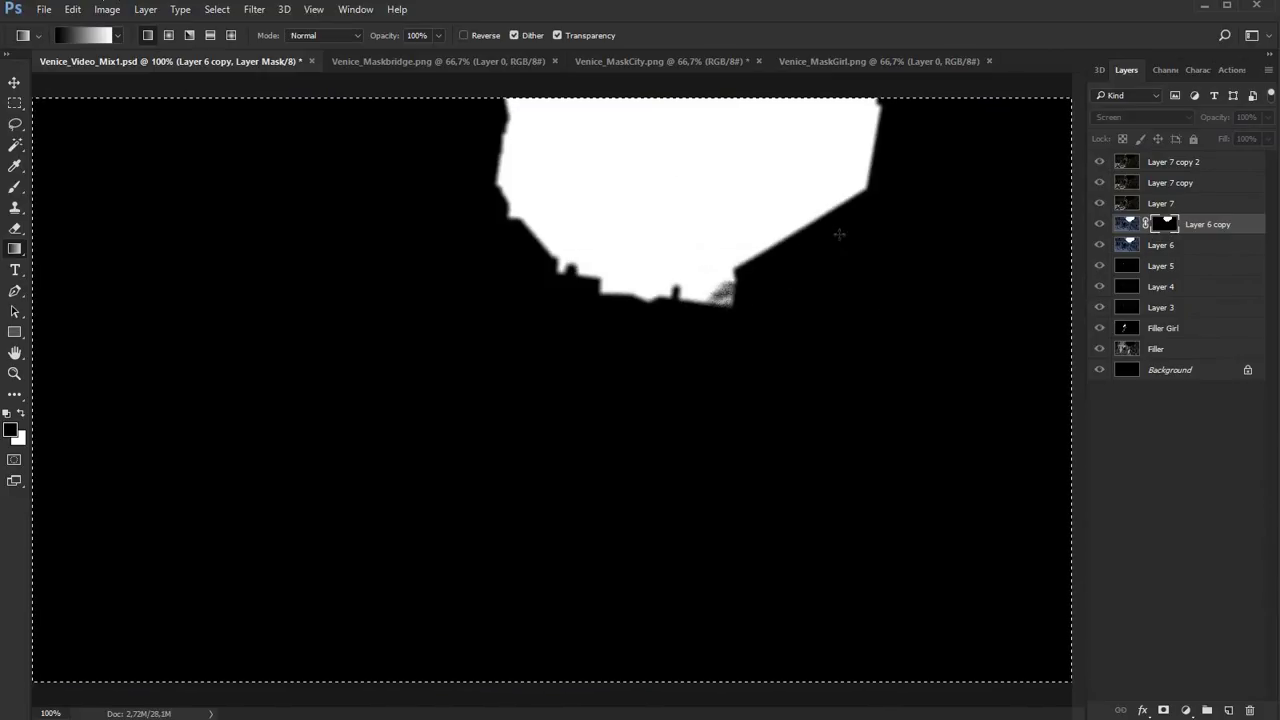
{"action": "left_click", "coordinate": [1127, 224]}
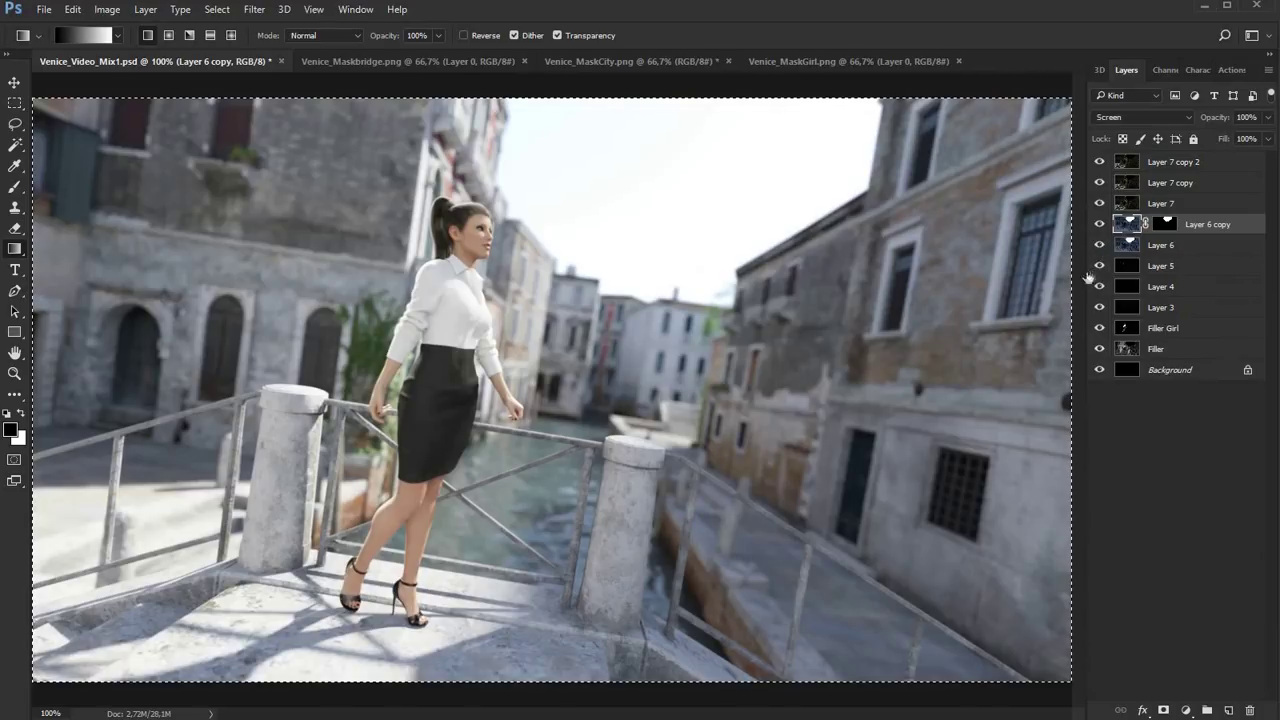
Try a lower opacity on Layer 6 copy to vary the sky's brightness, and restore it to 100%.
{"action": "left_click", "coordinate": [14, 126]}
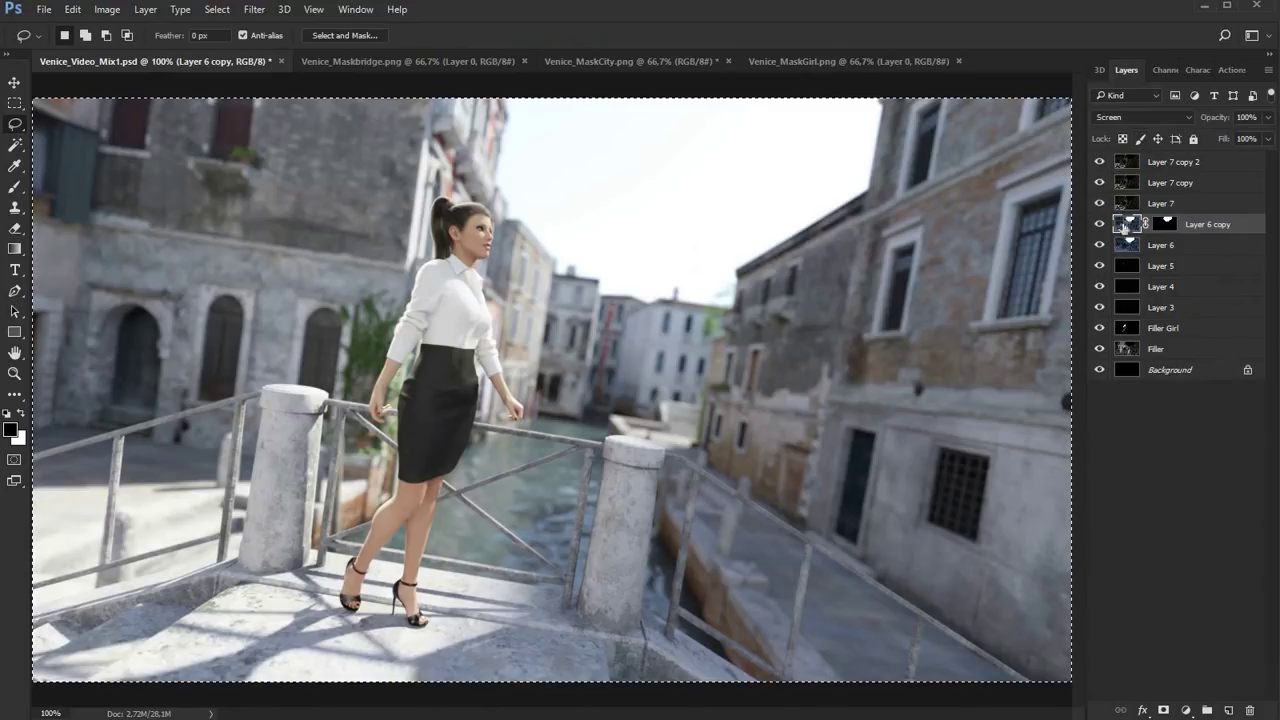
{"action": "left_click", "coordinate": [1162, 226]}
{"action": "left_click", "coordinate": [1127, 224]}
{"action": "left_click", "coordinate": [1267, 117]}
{"action": "left_click_drag", "start_coordinate": [1266, 140], "coordinate": [1115, 130]}
{"action": "left_click_drag", "start_coordinate": [1192, 140], "coordinate": [1278, 134]}
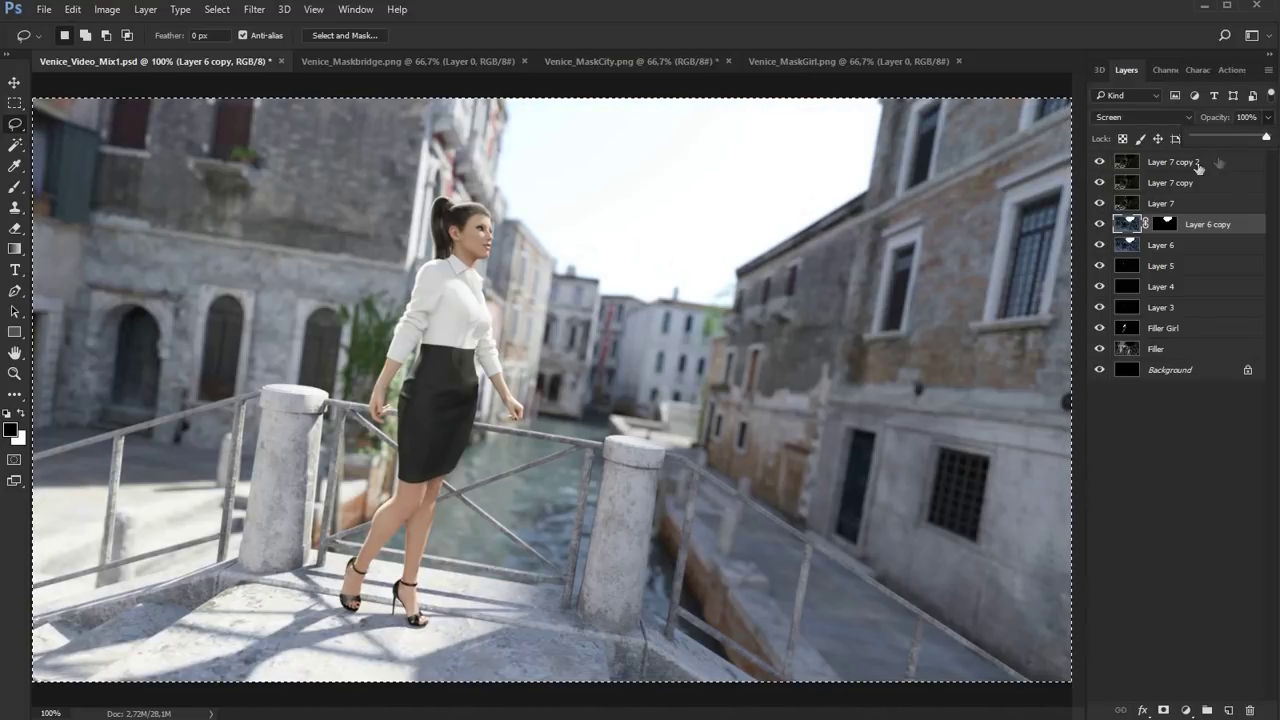
Check Layer 6 and Layer 6 copy's mask against the flattened image in Venice_MaskCity.png.
{"action": "left_click", "coordinate": [1130, 250]}
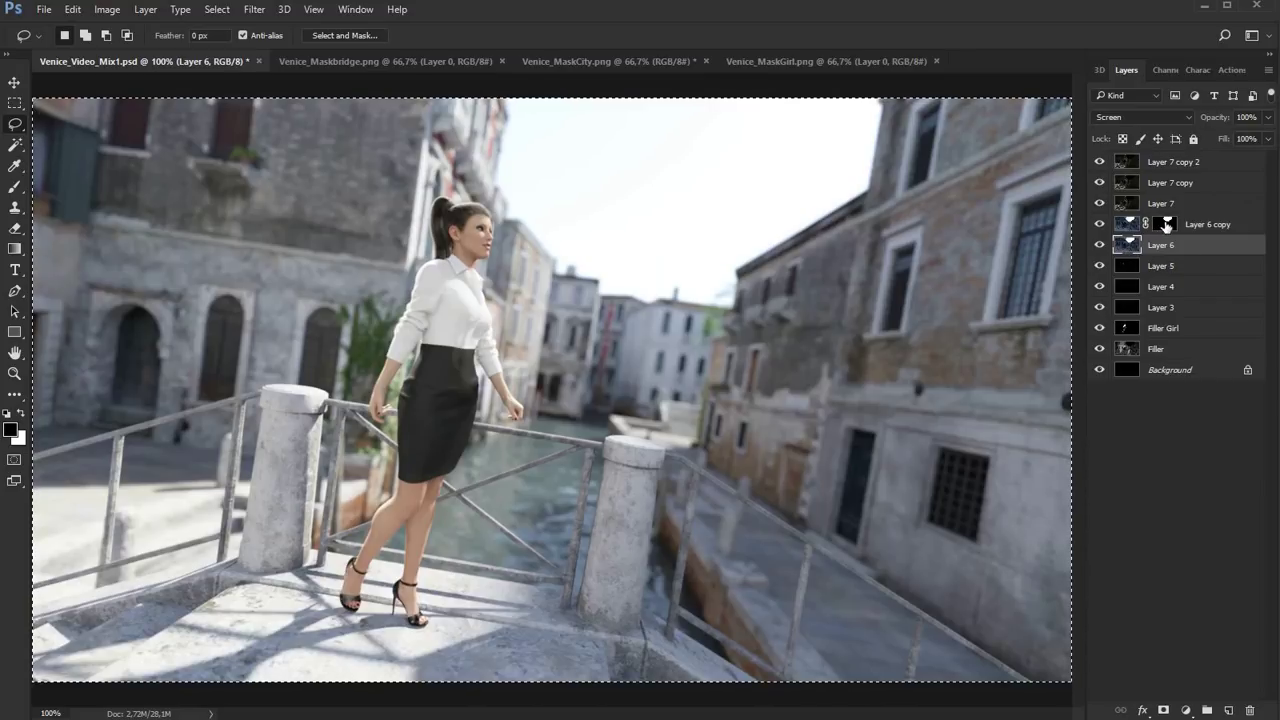
{"action": "left_click", "coordinate": [1166, 226]}
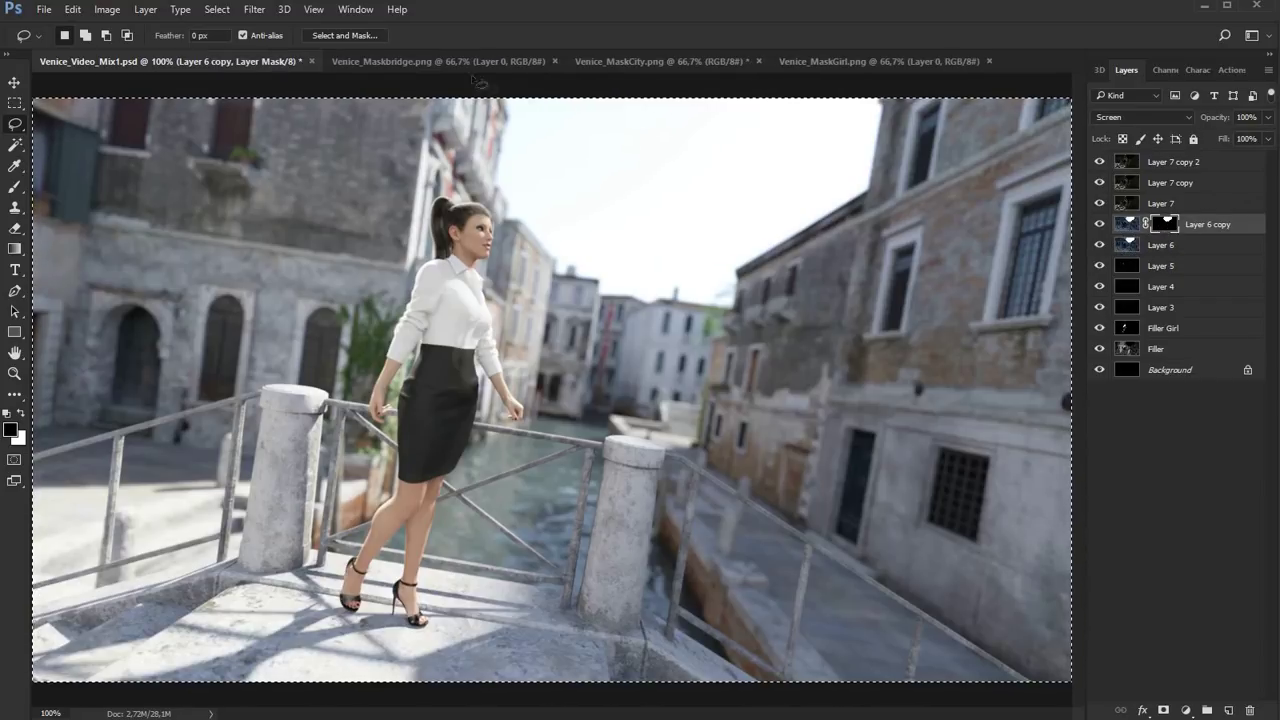
{"action": "left_click", "coordinate": [598, 57]}
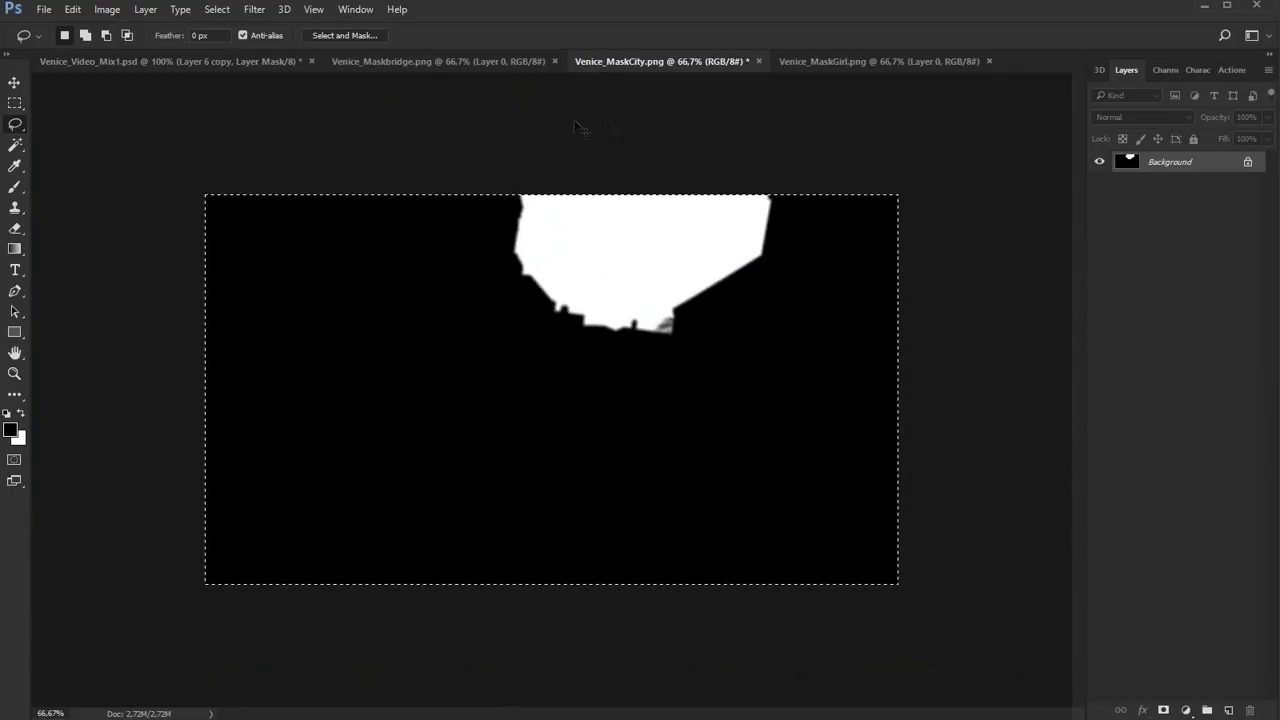
{"action": "left_click", "coordinate": [100, 61]}
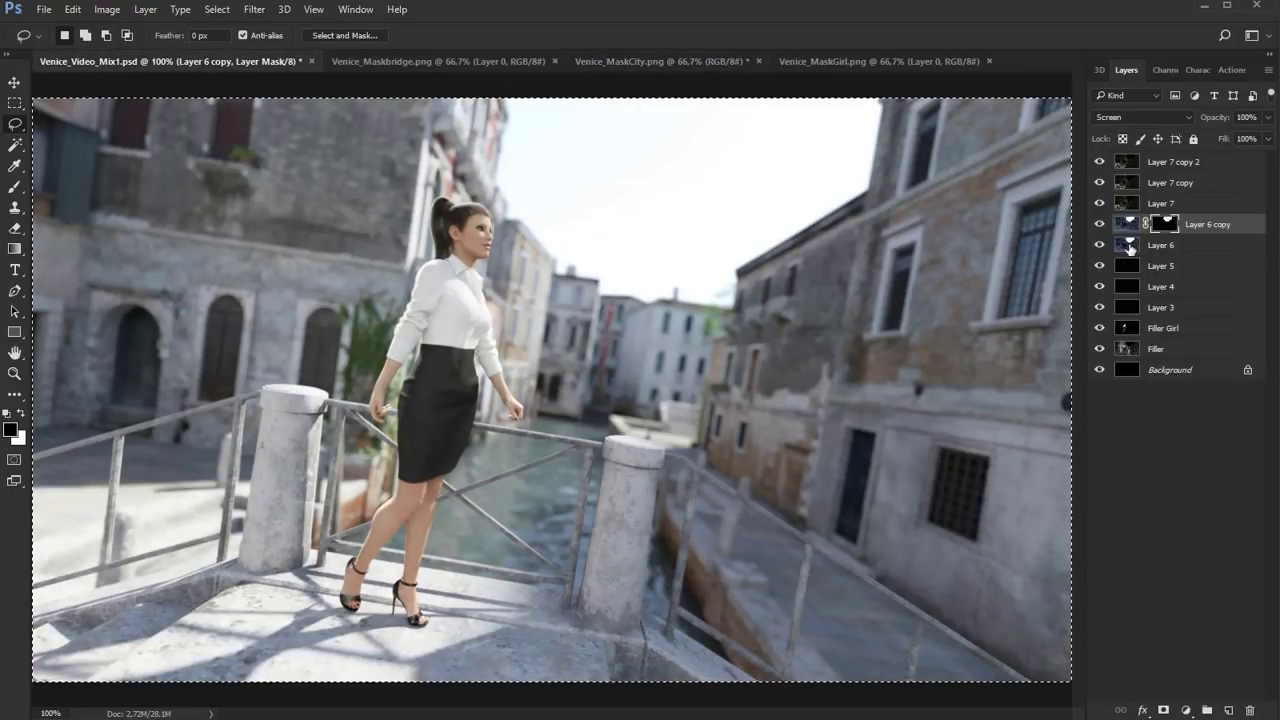
Add a layer mask to Layer 6, paste the city mask into it, invert the mask, and return to the layer's image.
{"action": "left_click", "coordinate": [1160, 245]}
{"action": "left_click", "coordinate": [1161, 709]}
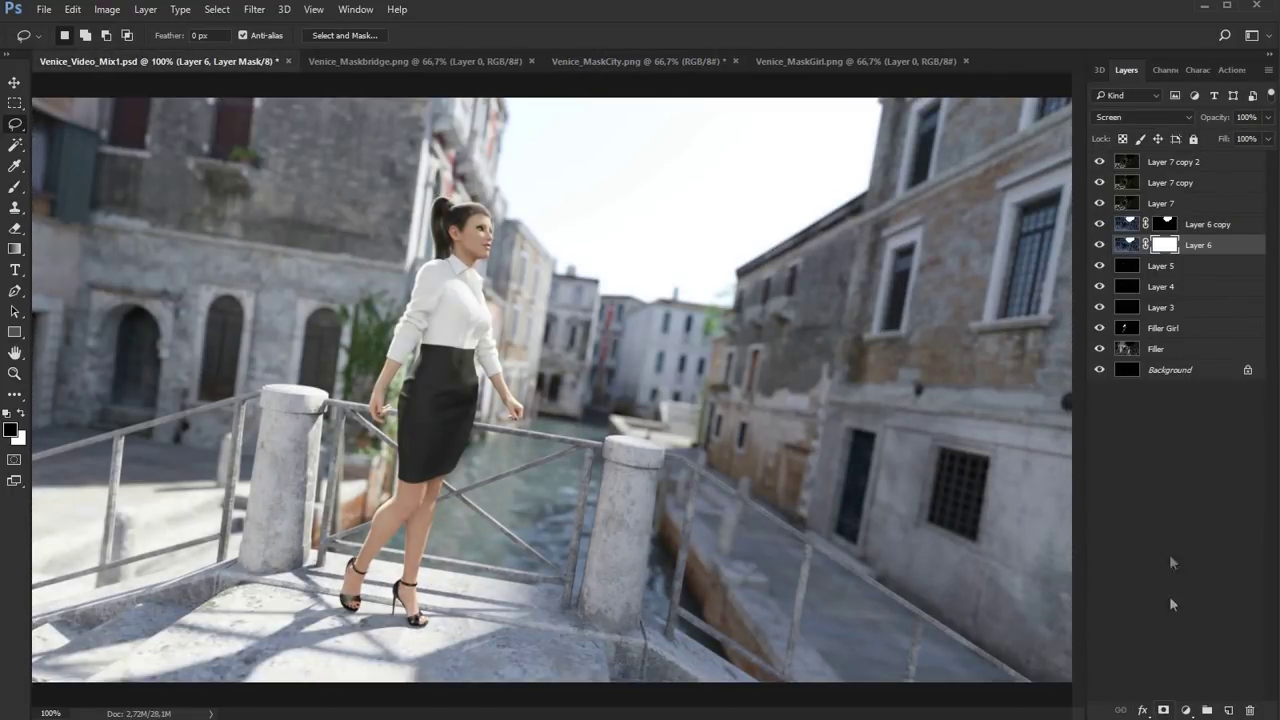
{"action": "left_click", "coordinate": [1163, 246], "text": "alt"}
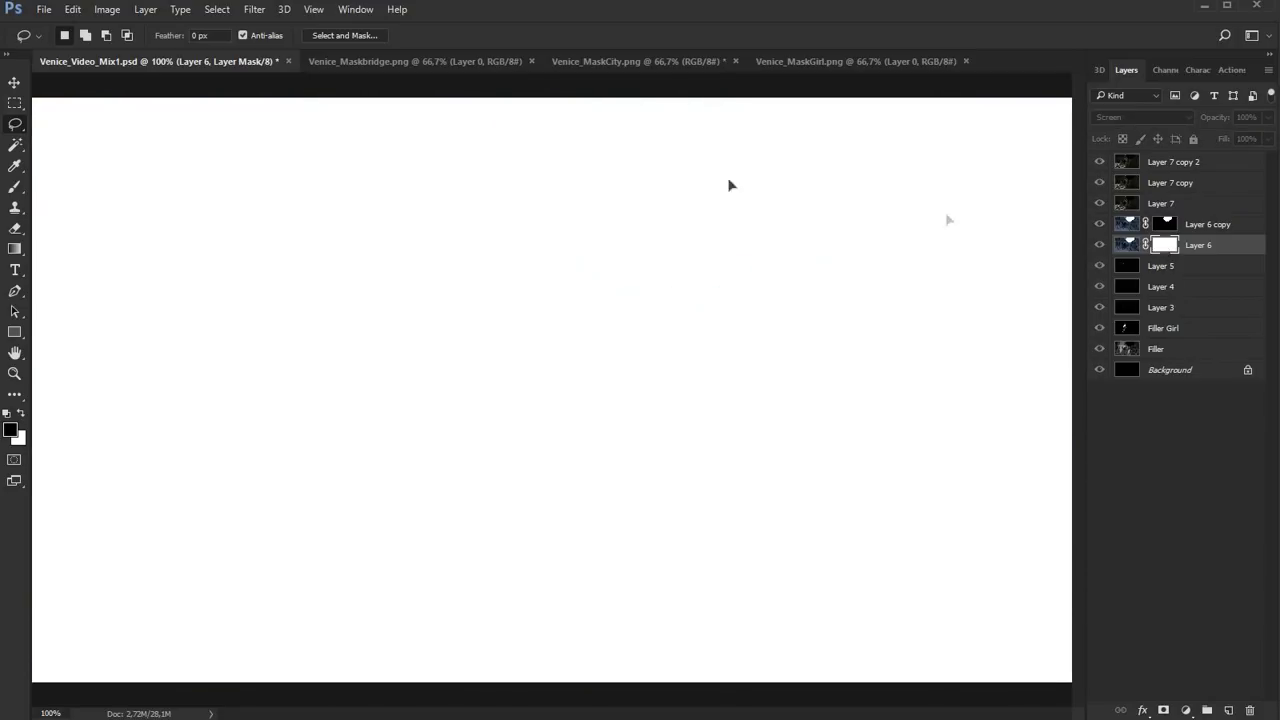
{"action": "key", "text": "ctrl+v"}
{"action": "left_click", "coordinate": [105, 11]}
{"action": "mouse_move", "coordinate": [140, 46]}
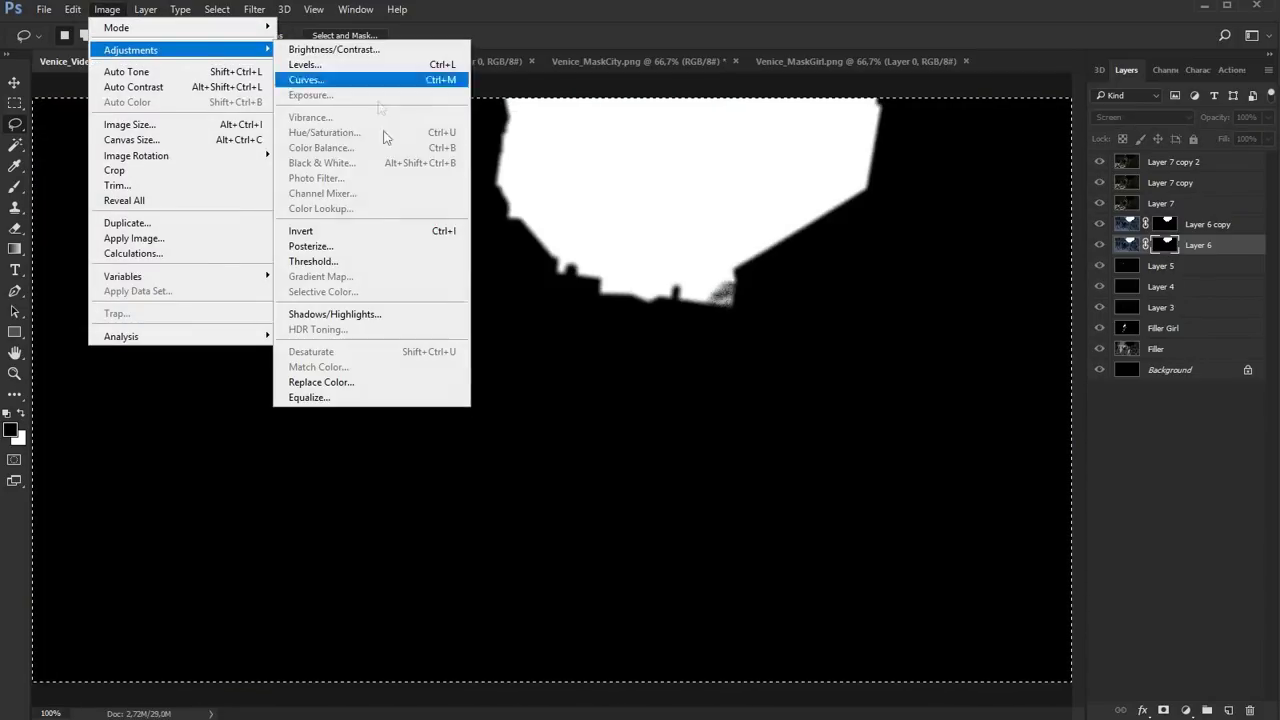
{"action": "left_click", "coordinate": [360, 236]}
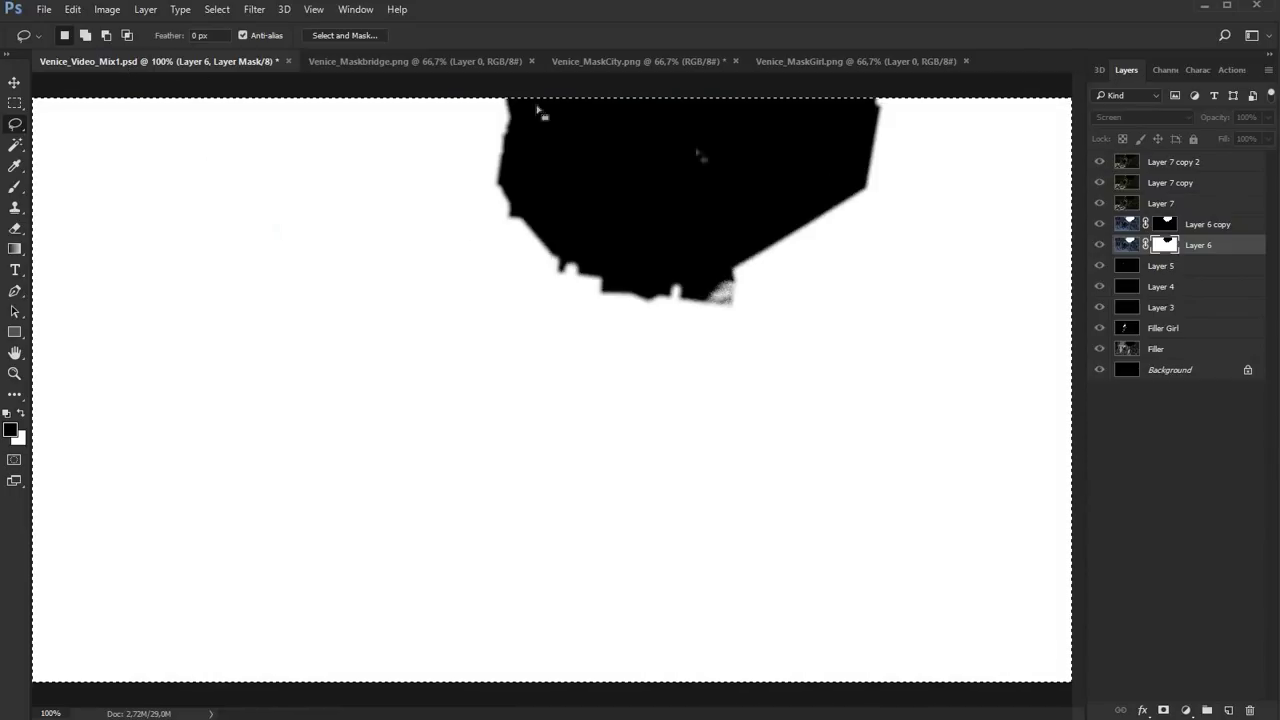
{"action": "left_click", "coordinate": [1128, 246]}
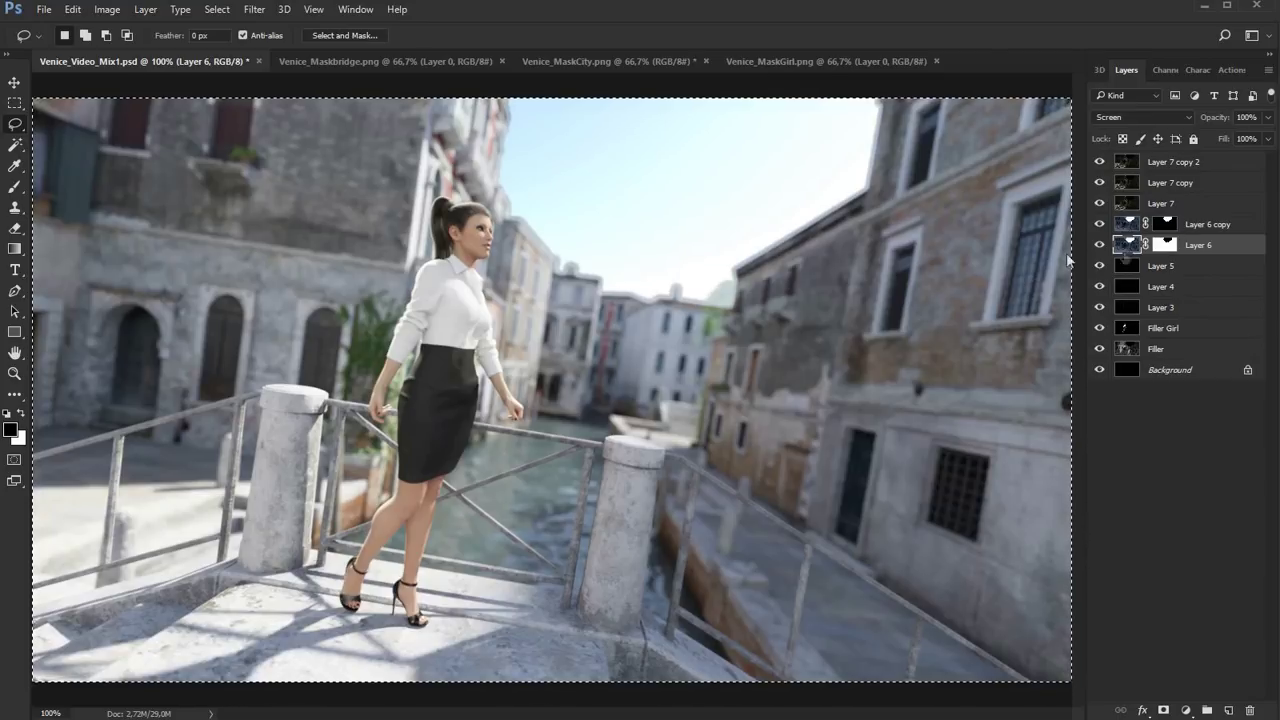
Try lowering Layer 6's opacity to 33% with the inverted mask, and delete that mask without applying it.
{"action": "left_click", "coordinate": [1268, 117]}
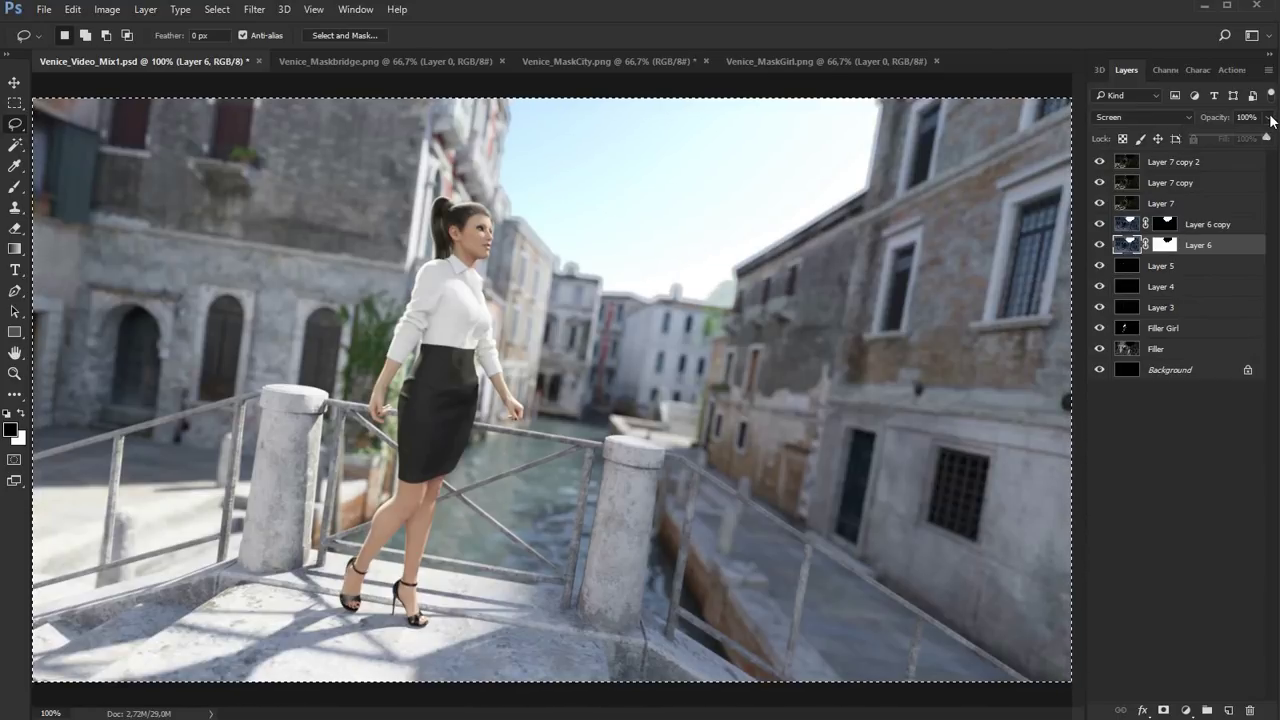
{"action": "left_click_drag", "start_coordinate": [1268, 138], "coordinate": [1231, 148]}
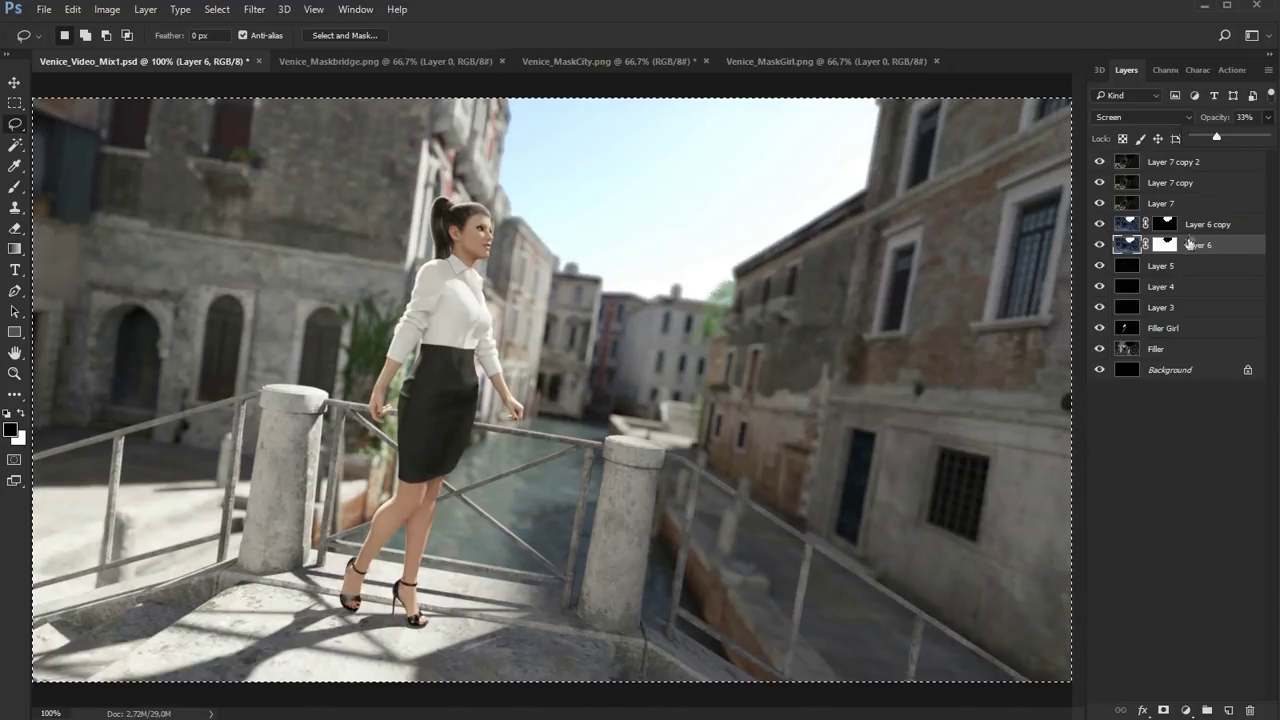
{"action": "left_click_drag", "start_coordinate": [1165, 244], "coordinate": [1228, 712]}
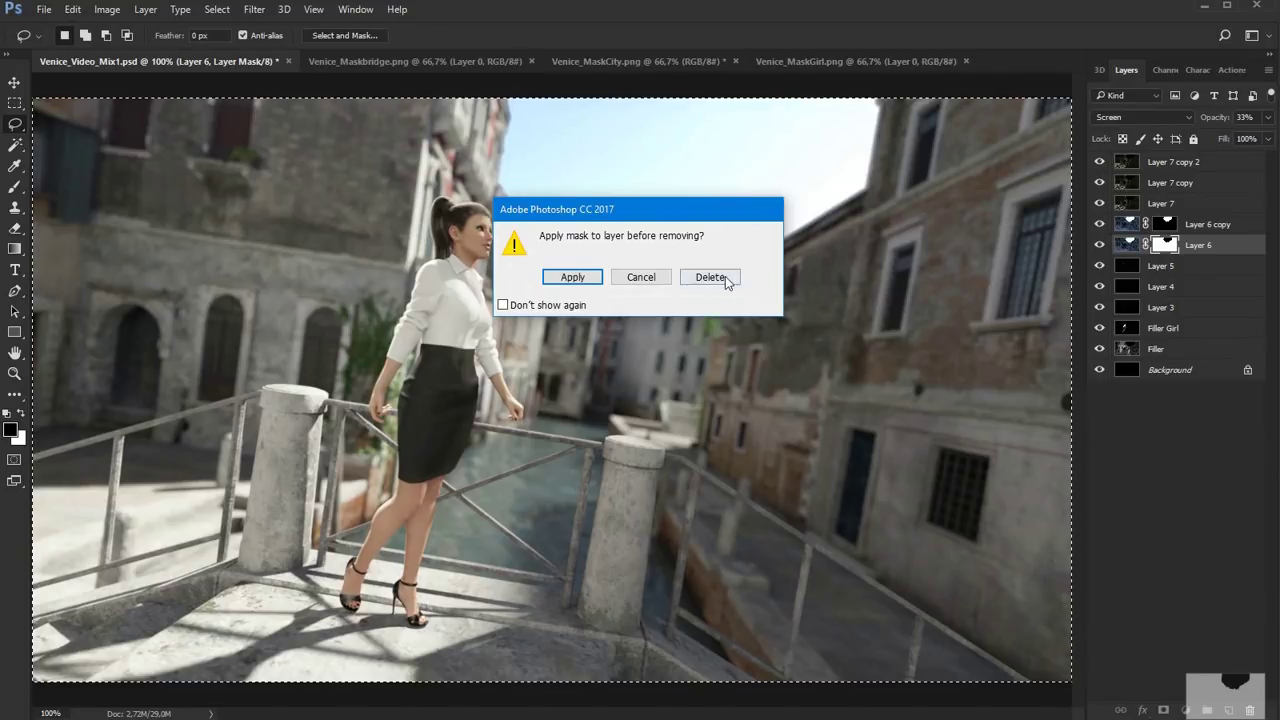
{"action": "left_click", "coordinate": [711, 277]}
Select the image of the unmasked Layer 6 and set its opacity to 41%.
{"action": "left_click", "coordinate": [1165, 230]}
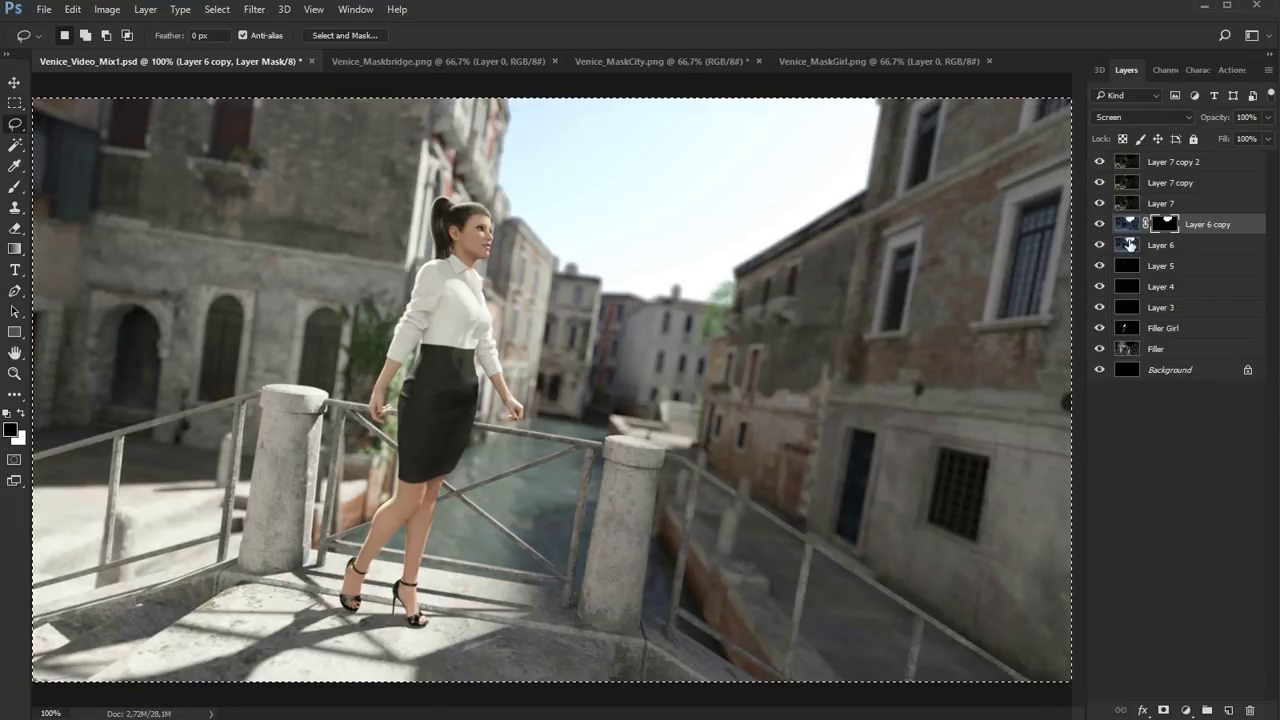
{"action": "left_click", "coordinate": [1129, 245]}
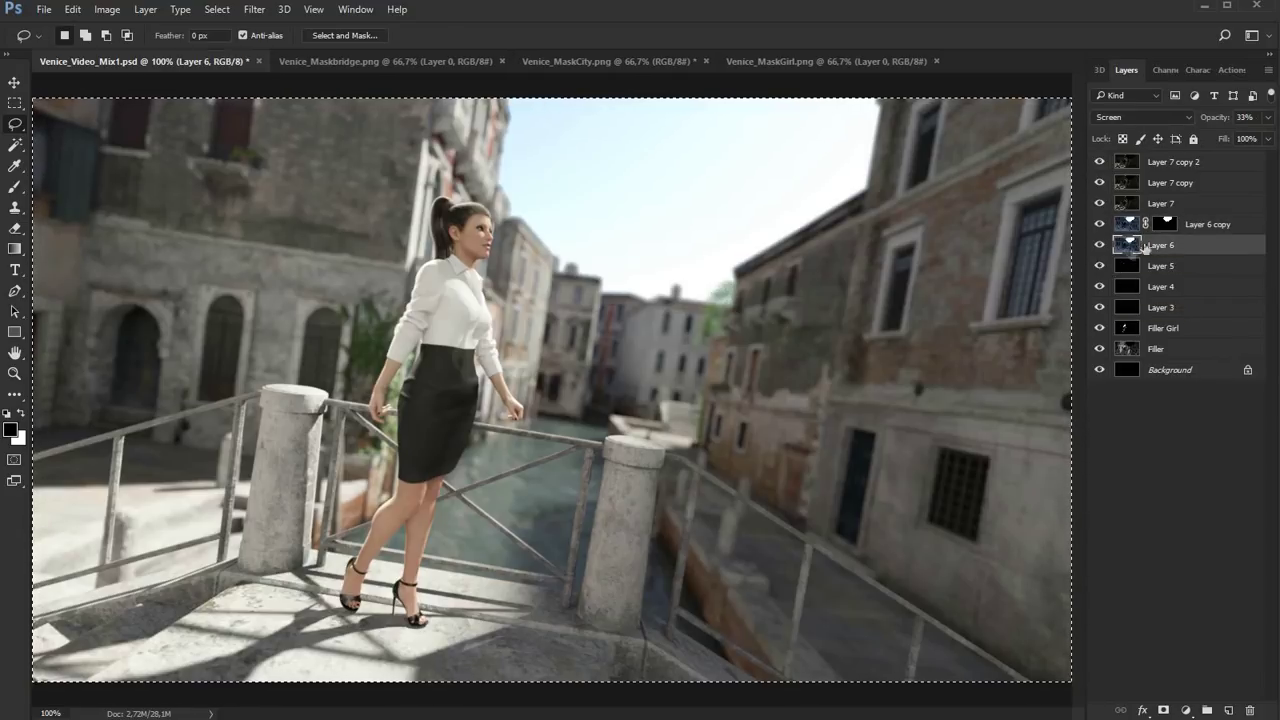
{"action": "left_click", "coordinate": [1268, 117]}
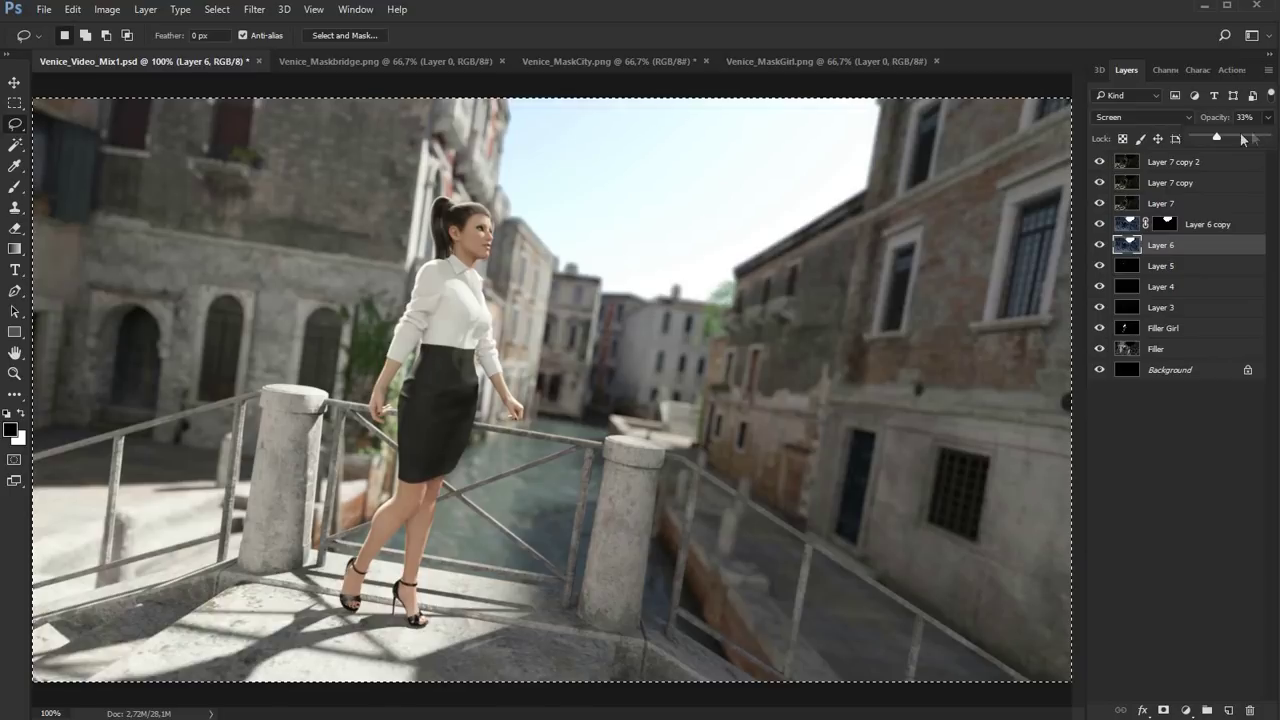
{"action": "mouse_move", "coordinate": [1218, 135]}
{"action": "left_mouse_down"}
{"action": "mouse_move", "coordinate": [1240, 136]}
{"action": "mouse_move", "coordinate": [1207, 137]}
{"action": "mouse_move", "coordinate": [1228, 137]}
{"action": "left_mouse_up"}
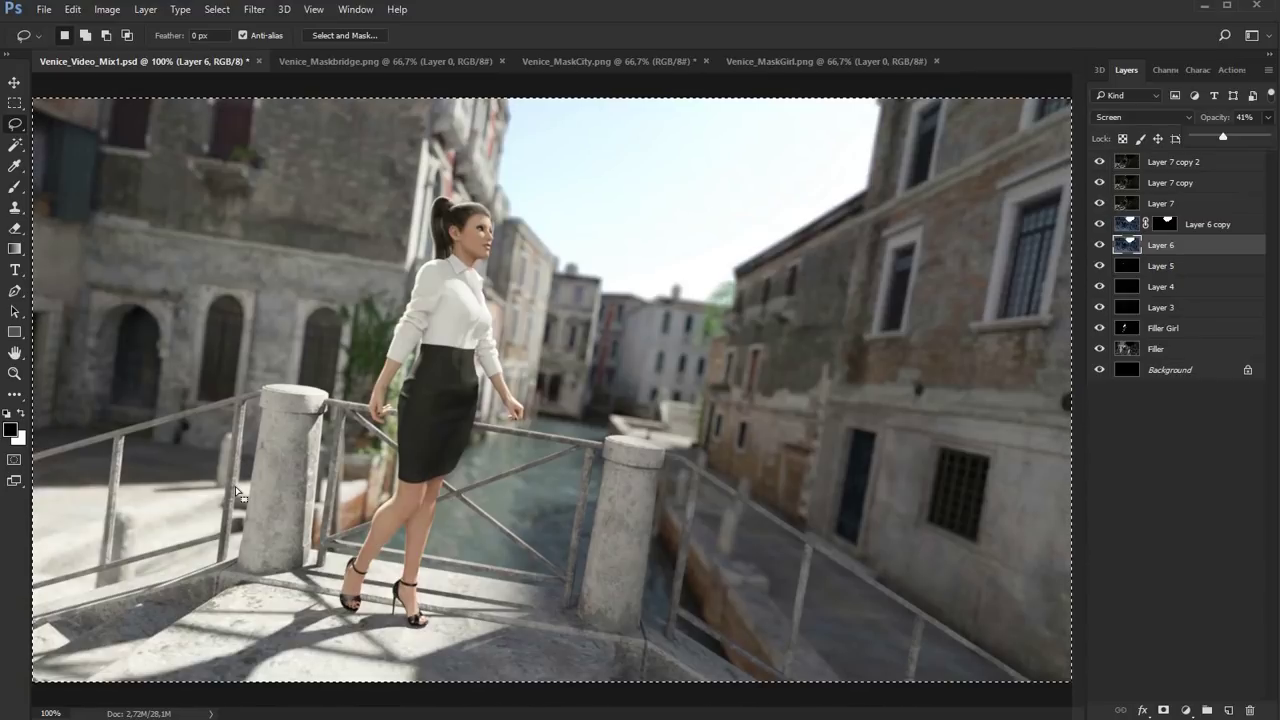
Try a lower opacity on Layer 6 copy, restore it to 100%, and deselect the layers.
{"action": "left_click", "coordinate": [1128, 224]}
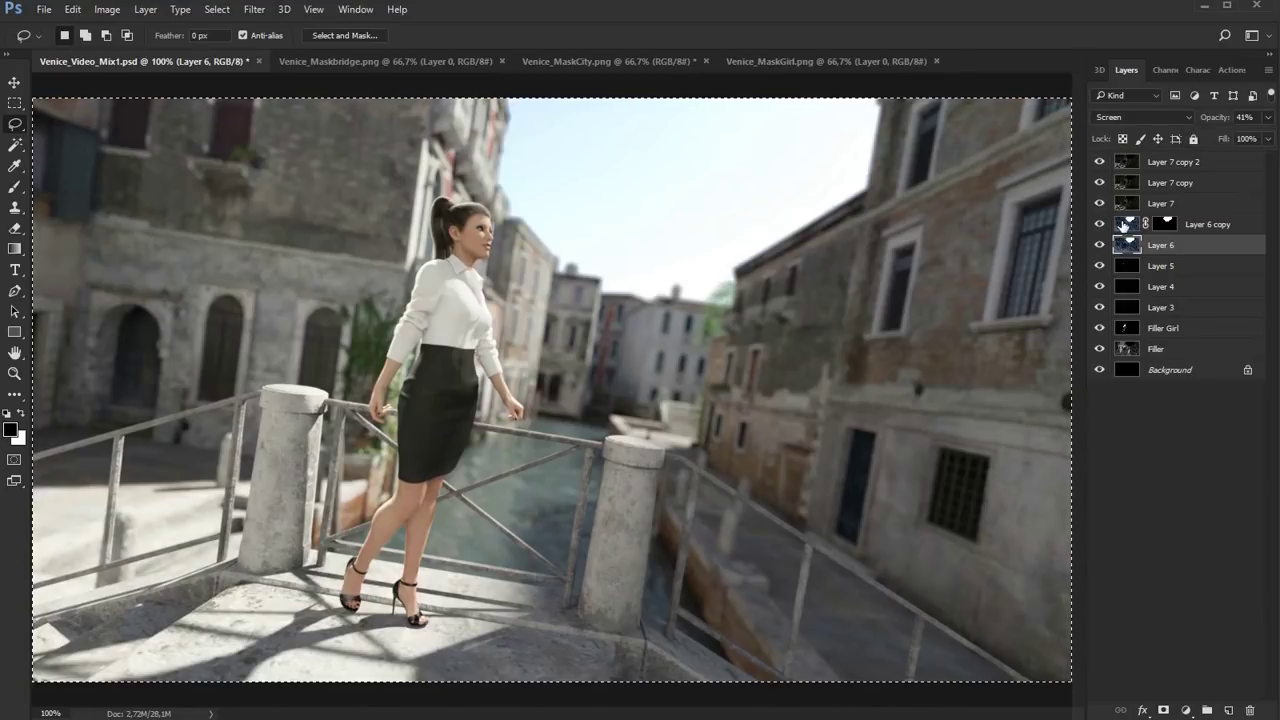
{"action": "left_click", "coordinate": [1266, 118]}
{"action": "left_click_drag", "start_coordinate": [1196, 131], "coordinate": [1266, 137]}
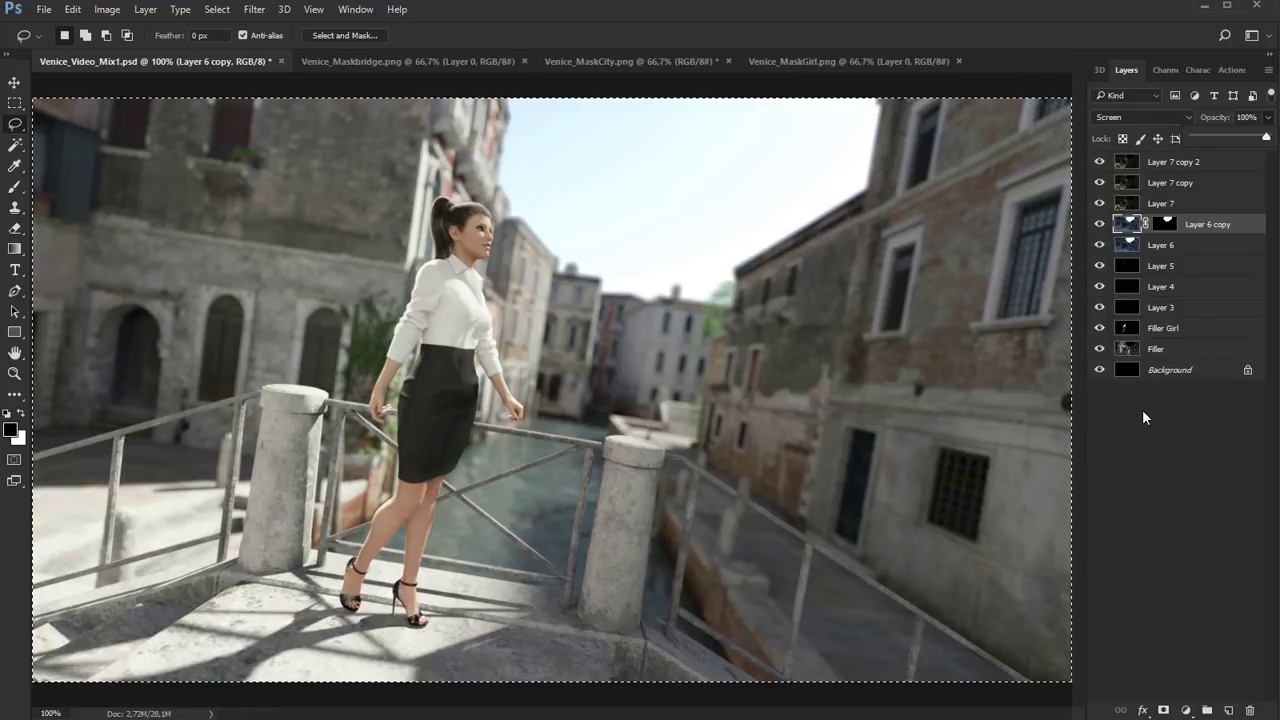
{"action": "left_click", "coordinate": [1149, 473]}
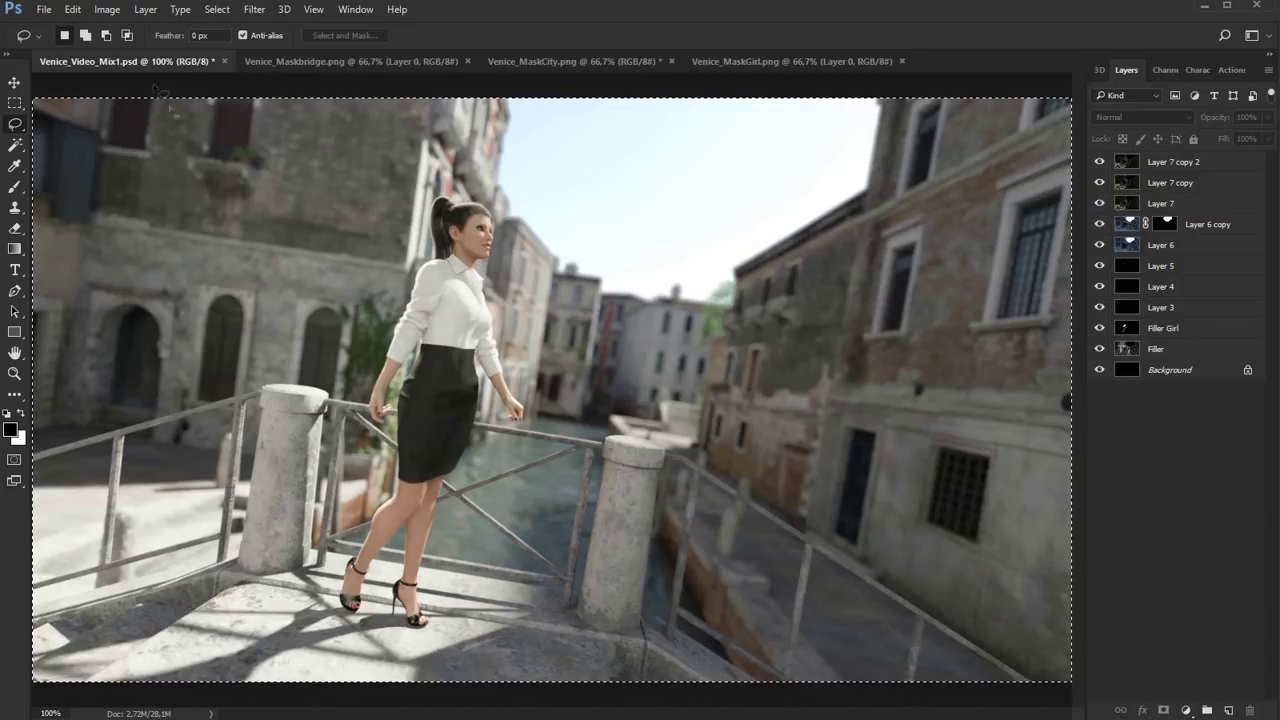
Switch to Venice_MaskCity.png and close it without saving the changes.
{"action": "left_click", "coordinate": [592, 62]}
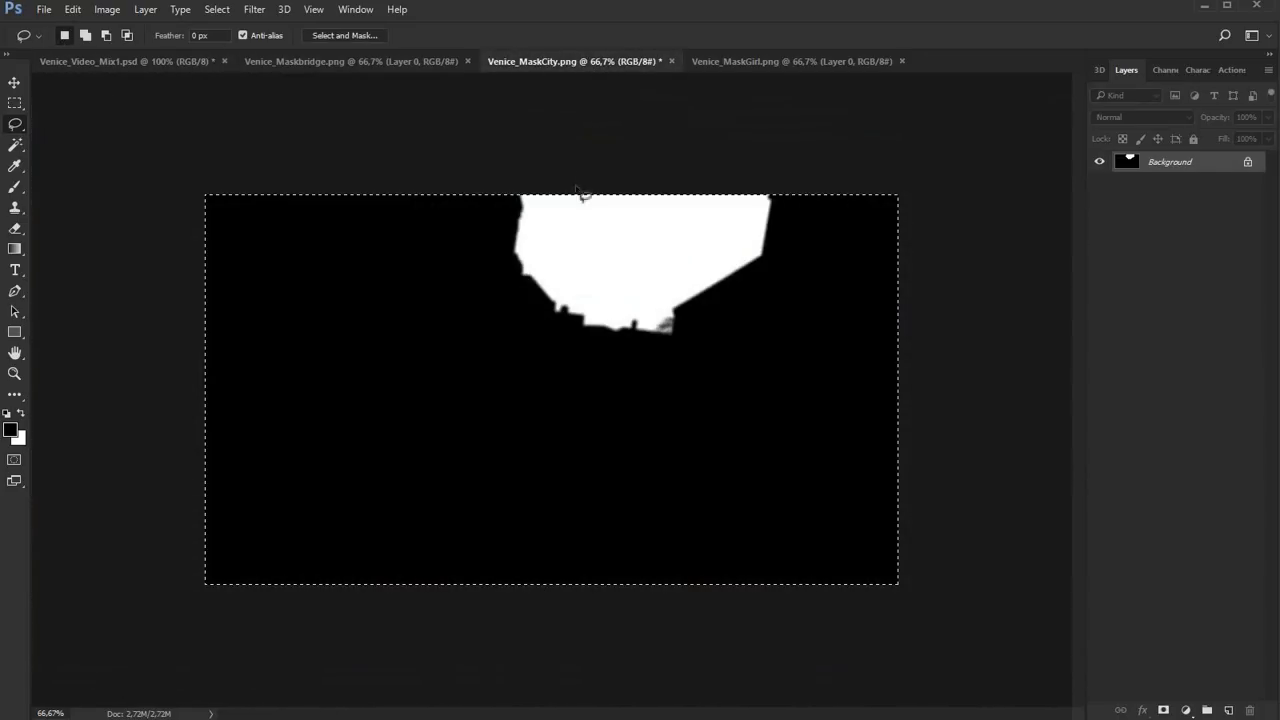
{"action": "left_click", "coordinate": [672, 62]}
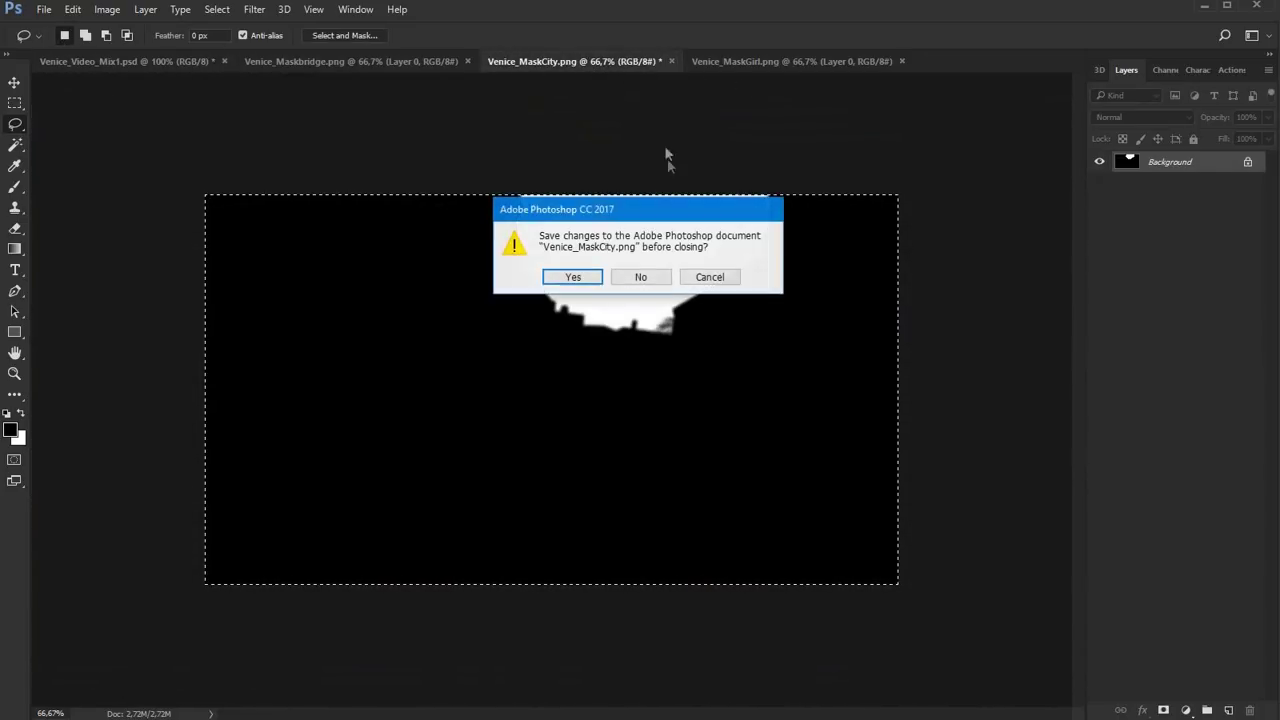
{"action": "left_click", "coordinate": [645, 278]}
Switch to Venice_Maskbridge.png, flatten it onto a white background, and select the whole image.
{"action": "left_click", "coordinate": [555, 62]}
{"action": "left_click", "coordinate": [378, 63]}
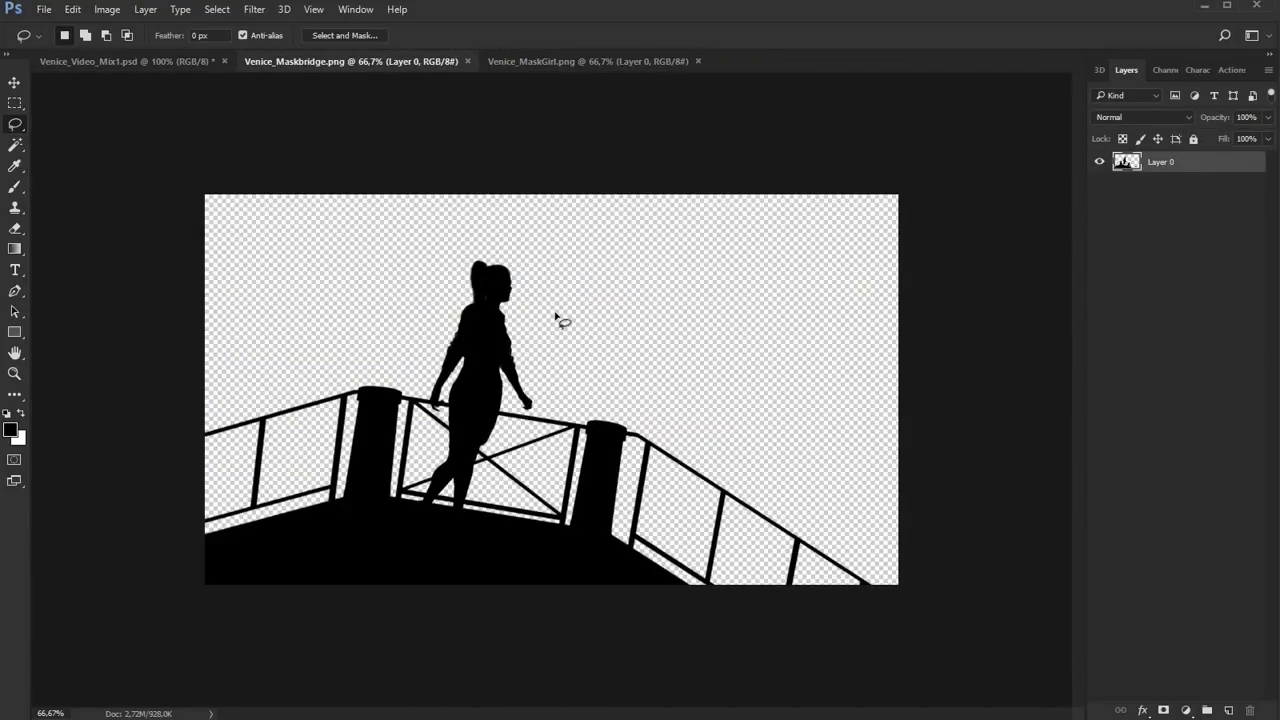
{"action": "left_click", "coordinate": [1268, 70]}
{"action": "left_click", "coordinate": [1248, 490]}
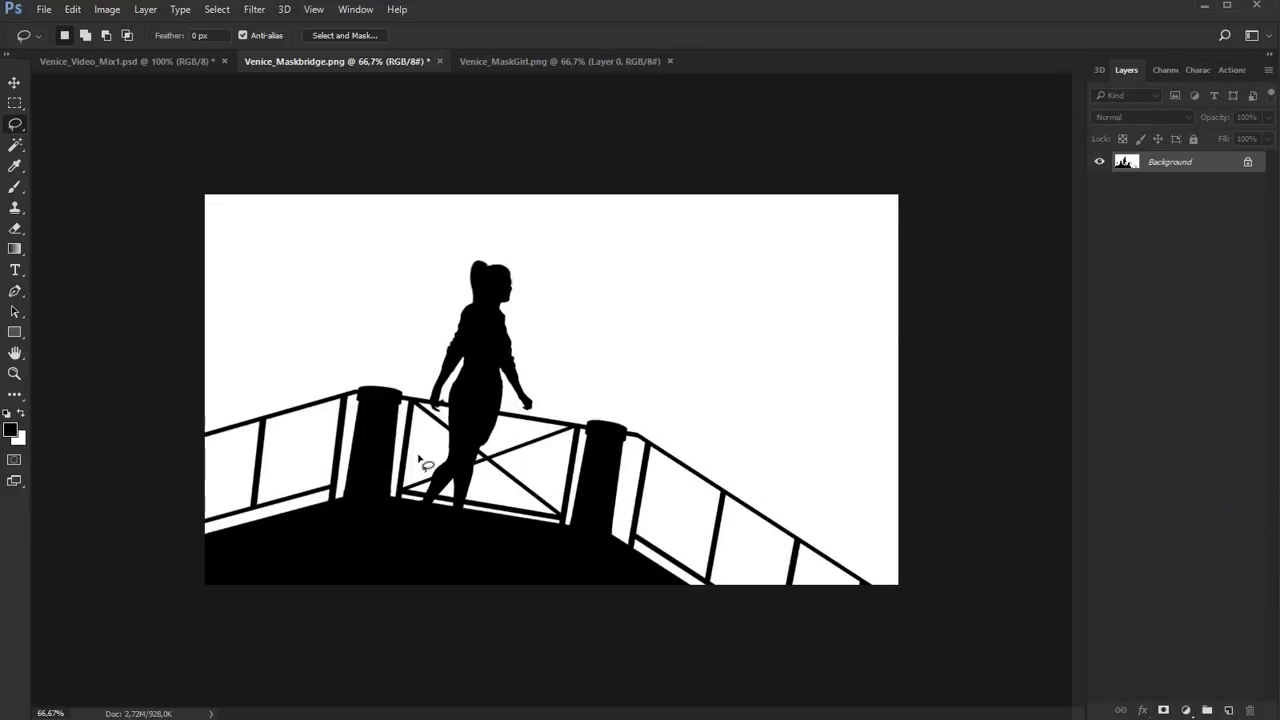
{"action": "key", "text": "ctrl+a"}
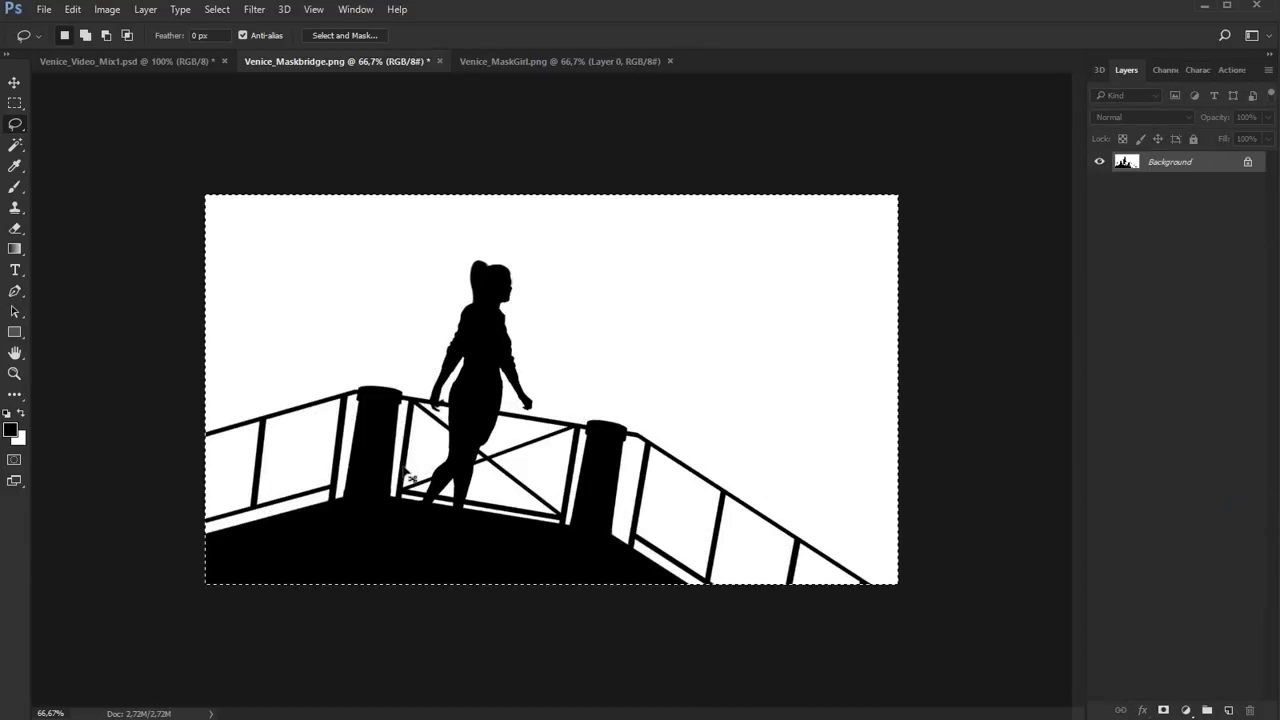
Return to Venice_Video_Mix1.psd, save it with its layers, and flatten the image into a single background.
{"action": "left_click", "coordinate": [139, 62]}
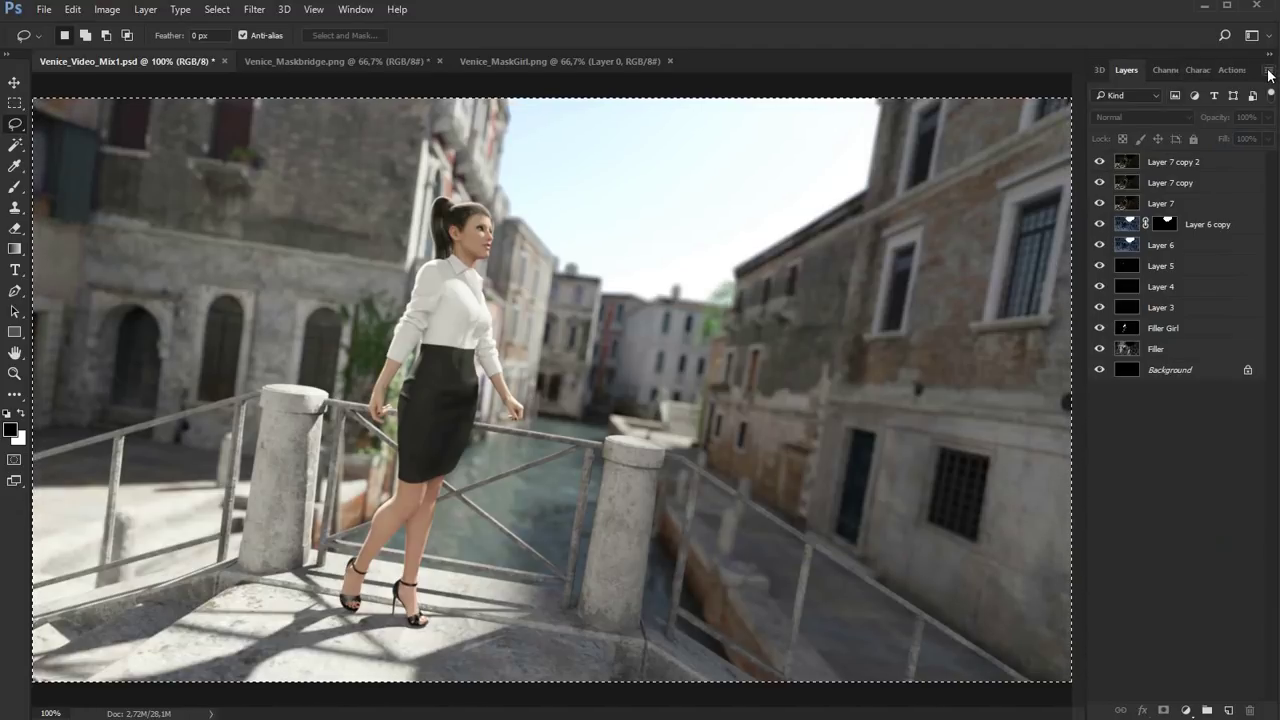
{"action": "left_click", "coordinate": [44, 9]}
{"action": "left_click", "coordinate": [60, 167]}
{"action": "left_click", "coordinate": [1268, 69]}
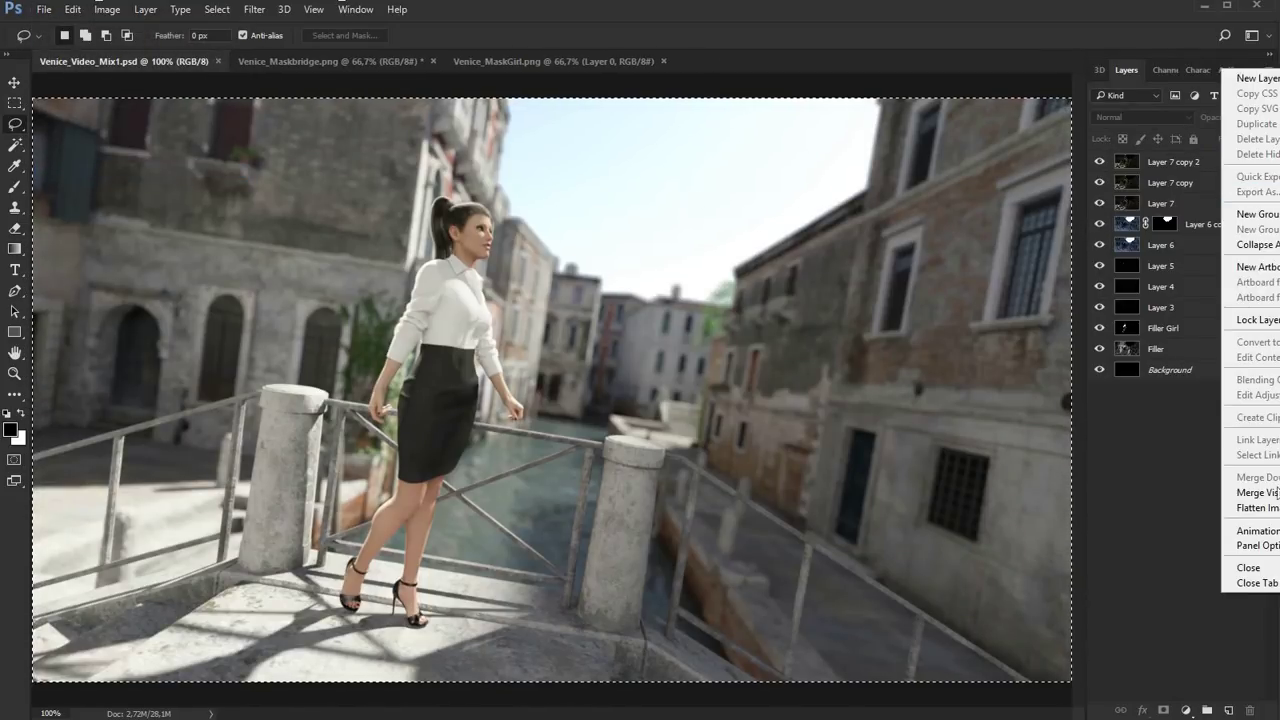
{"action": "left_click", "coordinate": [1224, 505]}
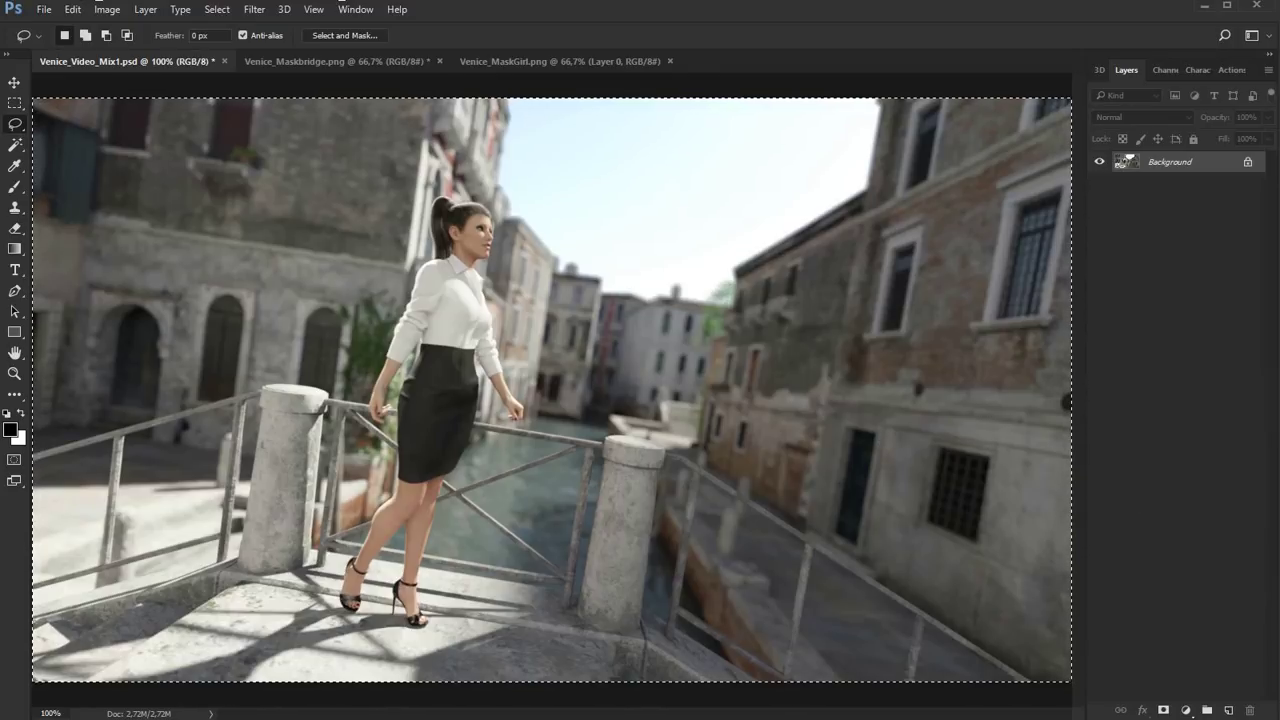
Duplicate the flattened Background layer within Venice_Video_Mix1.psd.
{"action": "left_click", "coordinate": [1268, 69]}
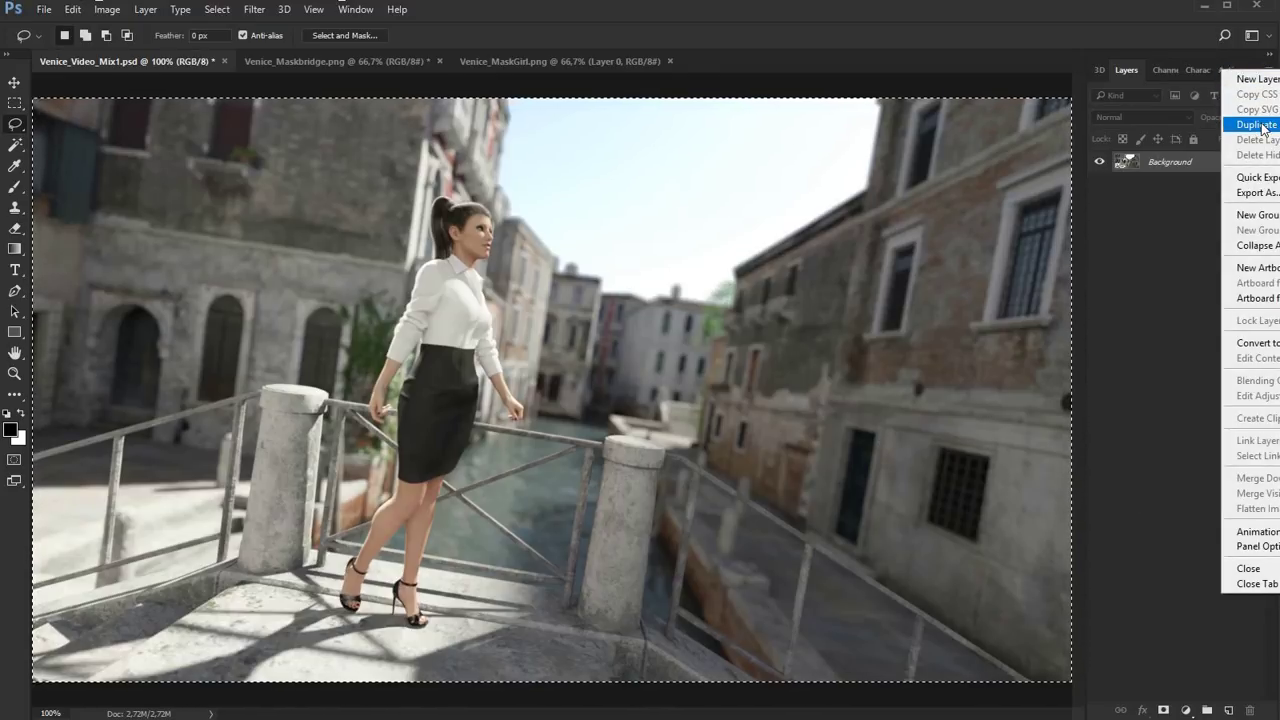
{"action": "left_click", "coordinate": [1257, 124]}
{"action": "left_click", "coordinate": [784, 138]}
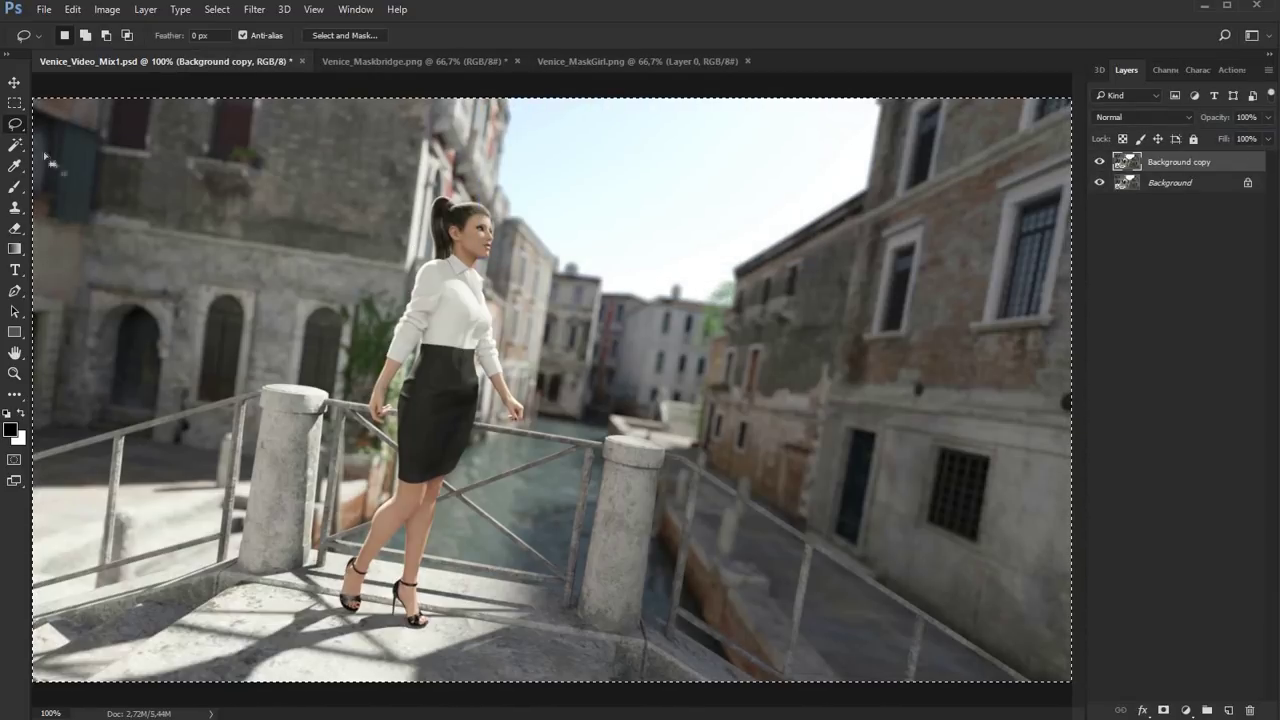
Open Venice_Mix2.psd from the Render LDP folder.
{"action": "left_click", "coordinate": [43, 10]}
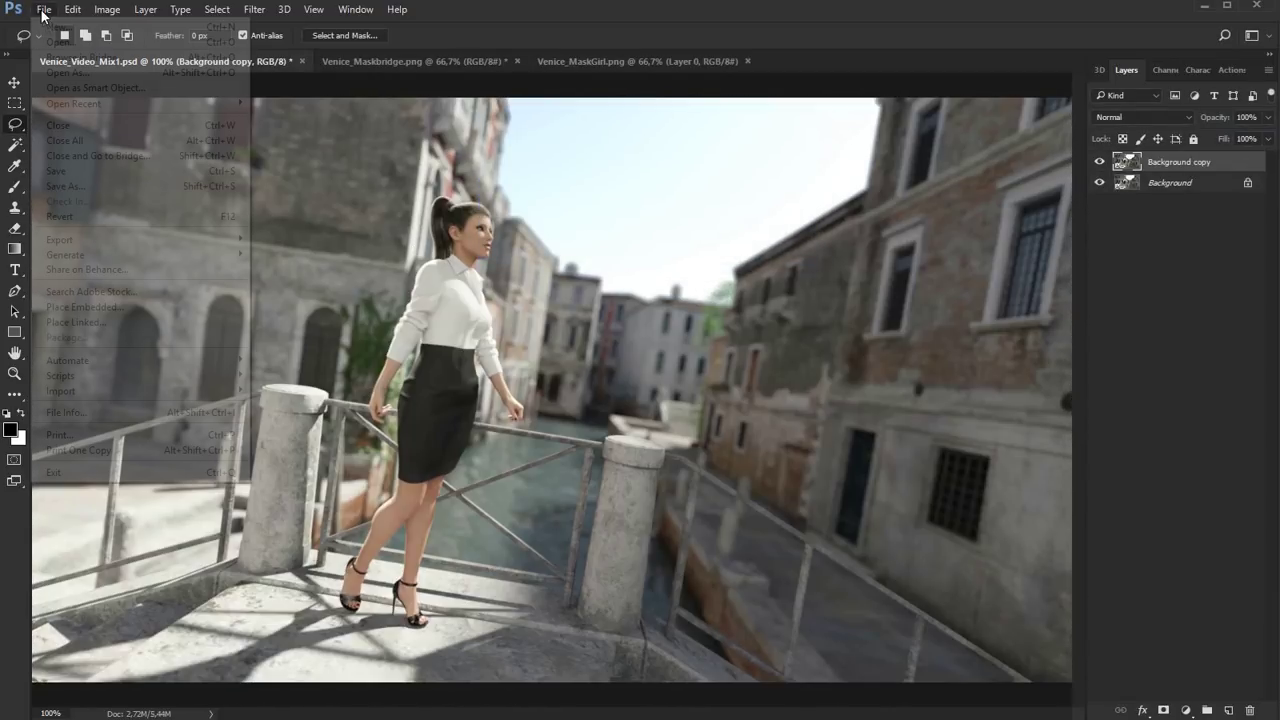
{"action": "left_click", "coordinate": [60, 42]}
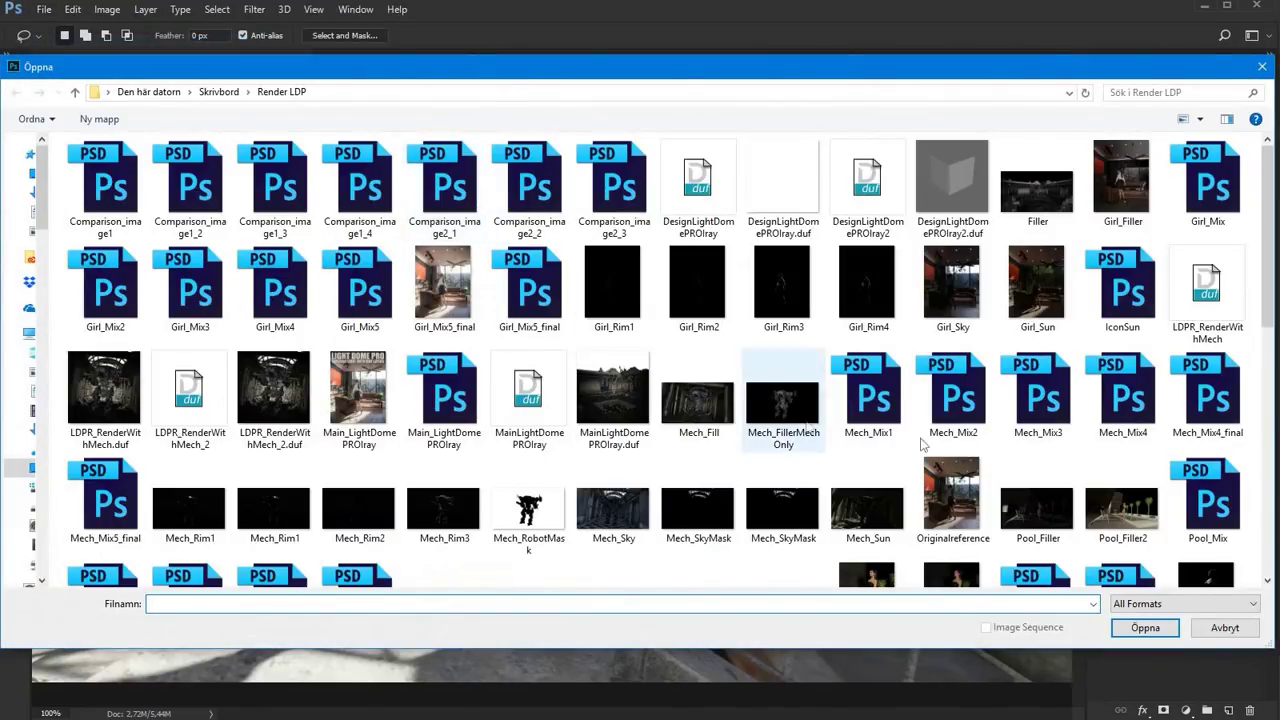
{"action": "left_click_drag", "start_coordinate": [1272, 313], "coordinate": [1274, 580]}
{"action": "left_click_drag", "start_coordinate": [1274, 503], "coordinate": [1262, 330]}
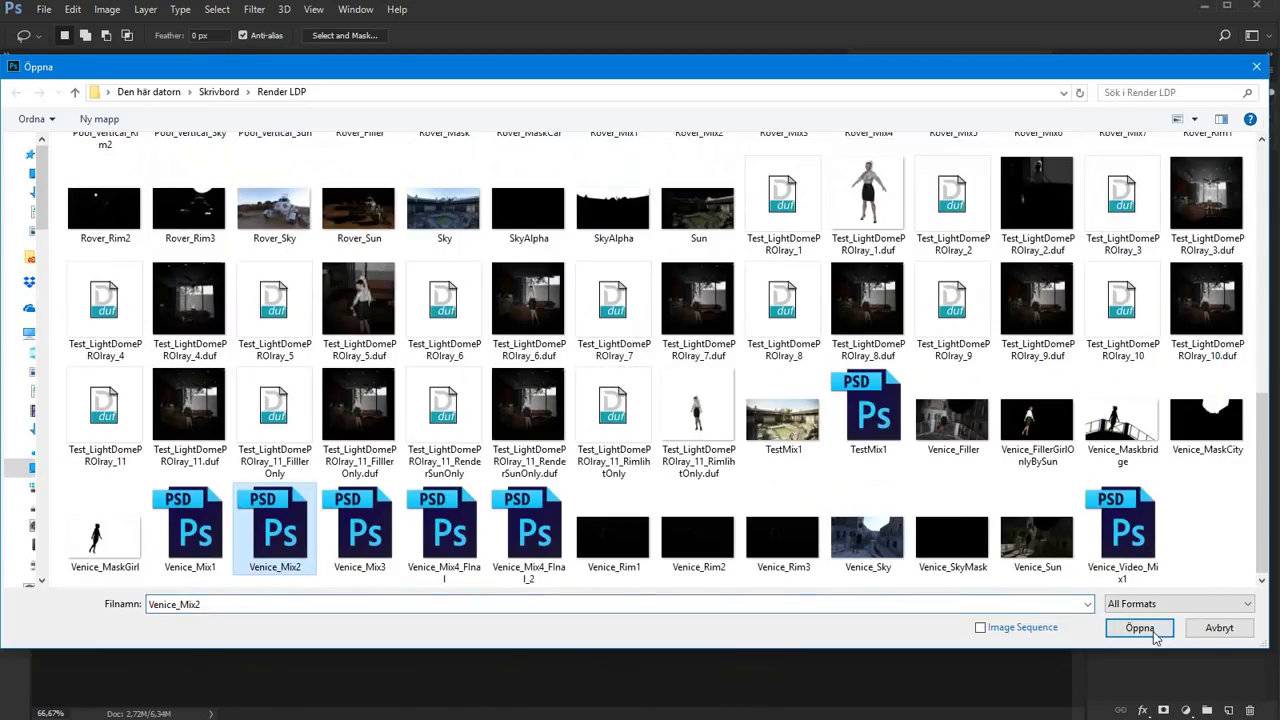
{"action": "left_click", "coordinate": [1152, 631]}
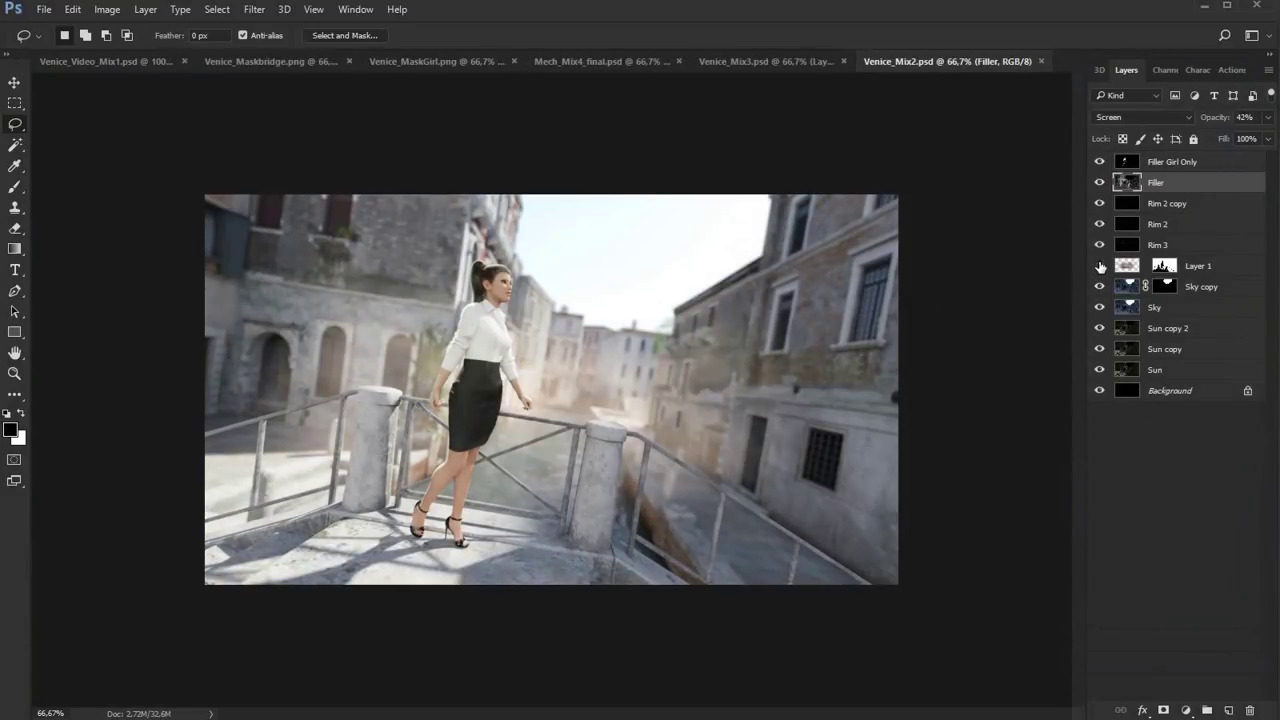
Compare the Venice_Mix2.psd image with and without Layer 1 to examine its masked smoke effect.
{"action": "left_click", "coordinate": [1100, 266]}
{"action": "left_click", "coordinate": [1100, 266]}
{"action": "left_click", "coordinate": [1100, 266]}
{"action": "left_click", "coordinate": [1100, 266]}
{"action": "left_click", "coordinate": [1100, 266]}
{"action": "left_click", "coordinate": [1100, 266]}
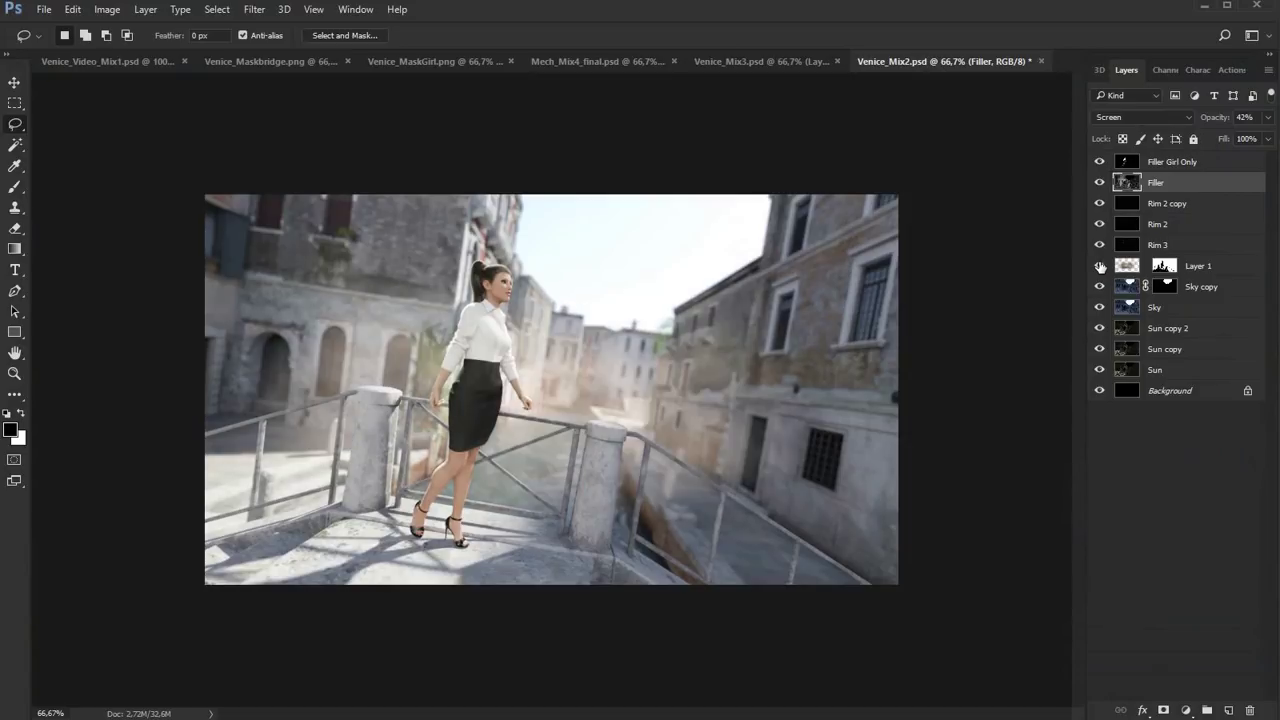
{"action": "left_click", "coordinate": [1100, 266]}
{"action": "left_click", "coordinate": [1100, 266]}
Copy the smoke in Layer 1 of Venice_Mix2.psd into Venice_Video_Mix1.psd and set its blend mode to Screen.
{"action": "left_click", "coordinate": [1127, 270]}
{"action": "left_click", "coordinate": [1124, 288], "text": "ctrl"}
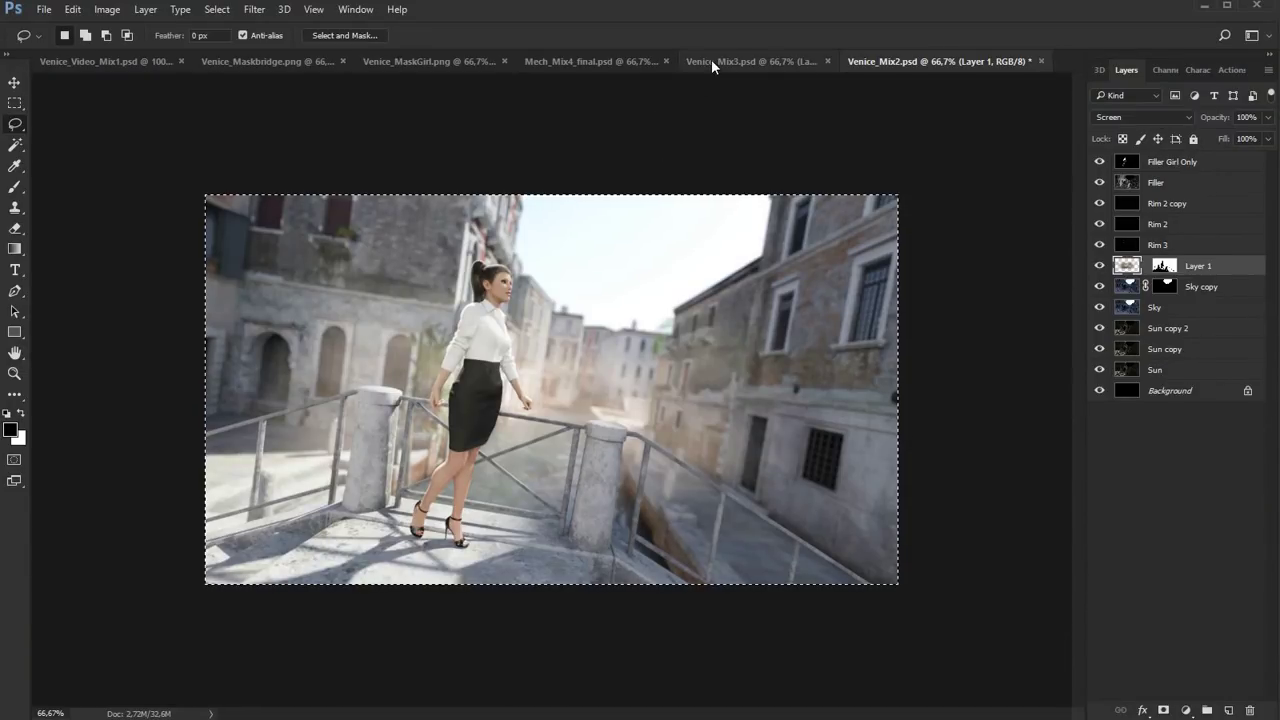
{"action": "left_click", "coordinate": [133, 62]}
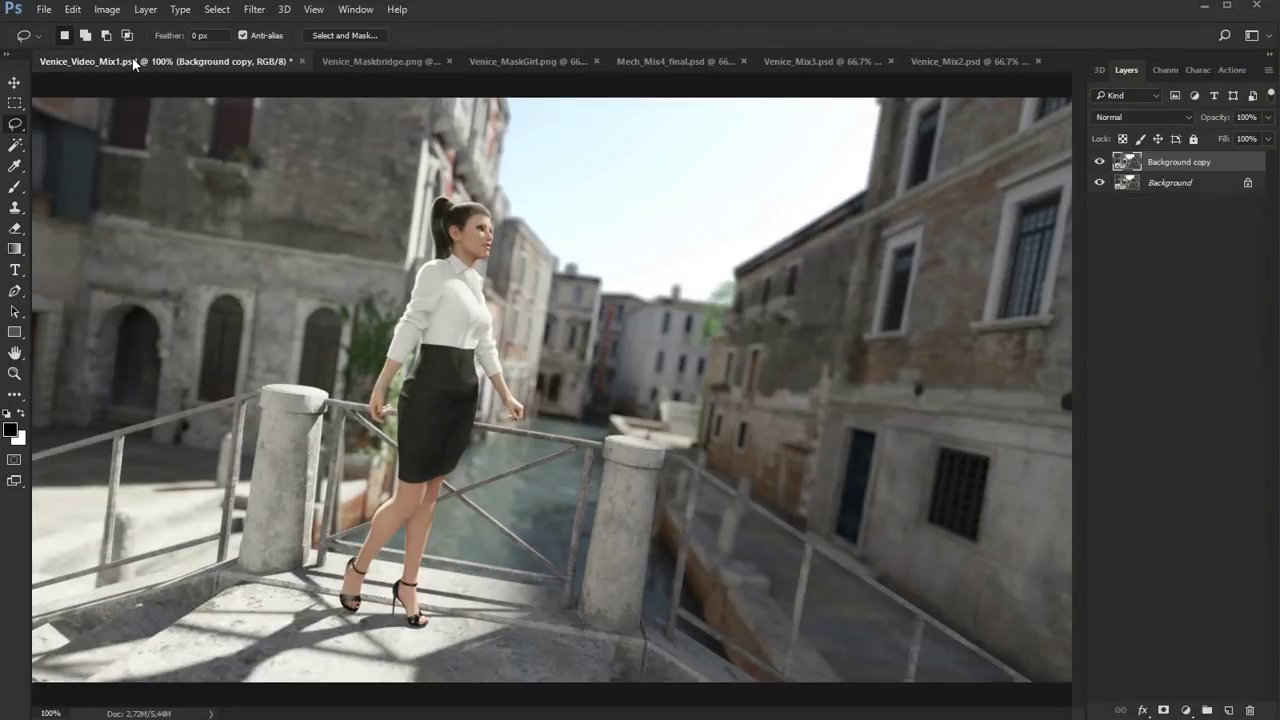
{"action": "key", "text": "ctrl+v"}
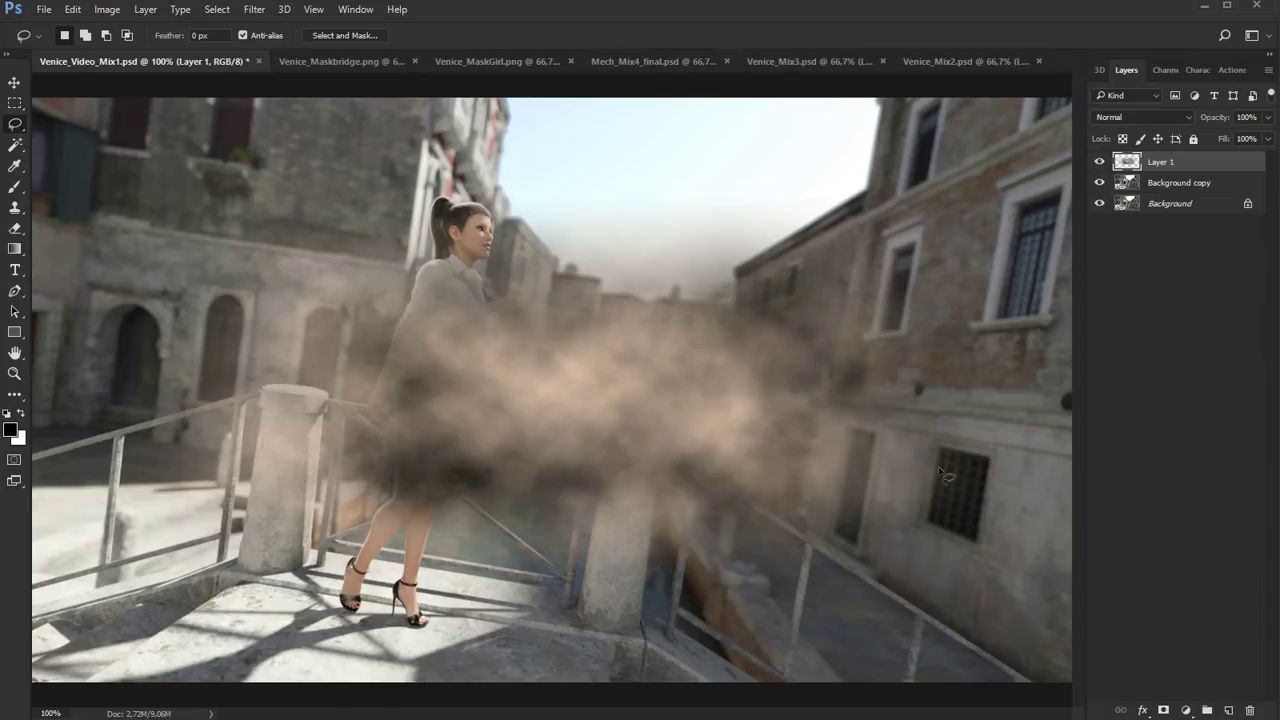
{"action": "left_click", "coordinate": [1130, 115]}
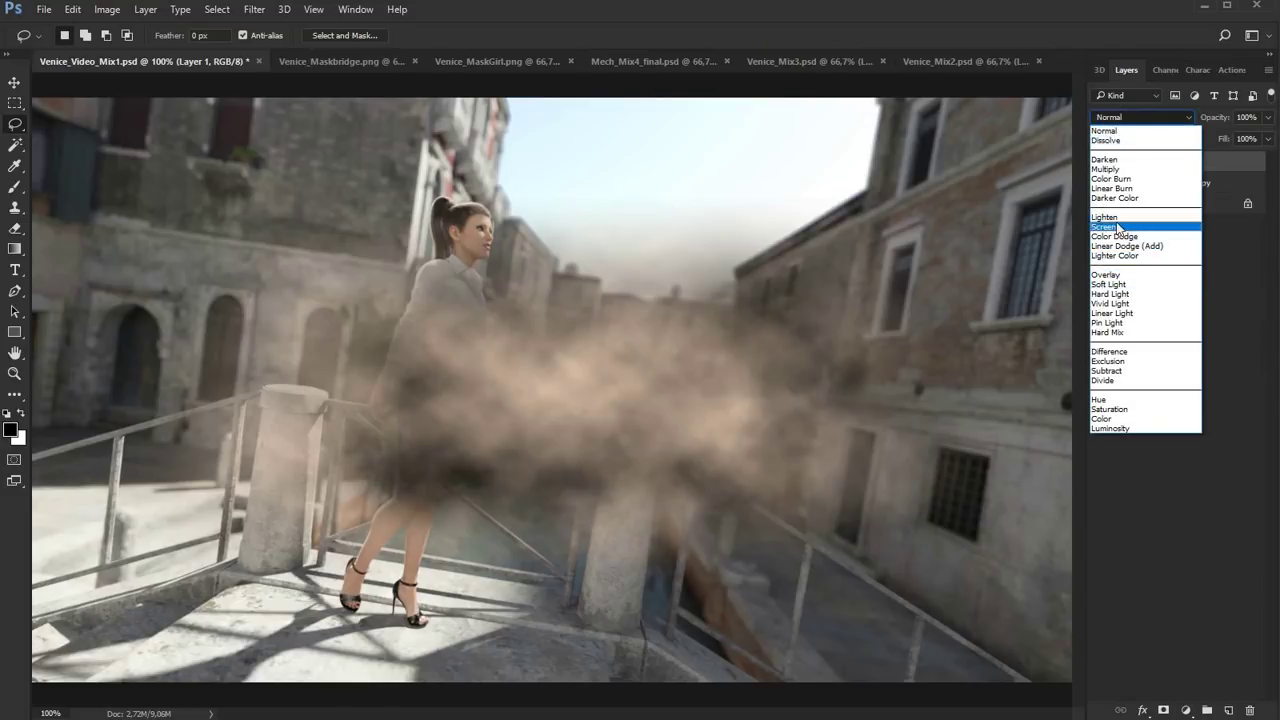
{"action": "left_click", "coordinate": [1120, 228]}
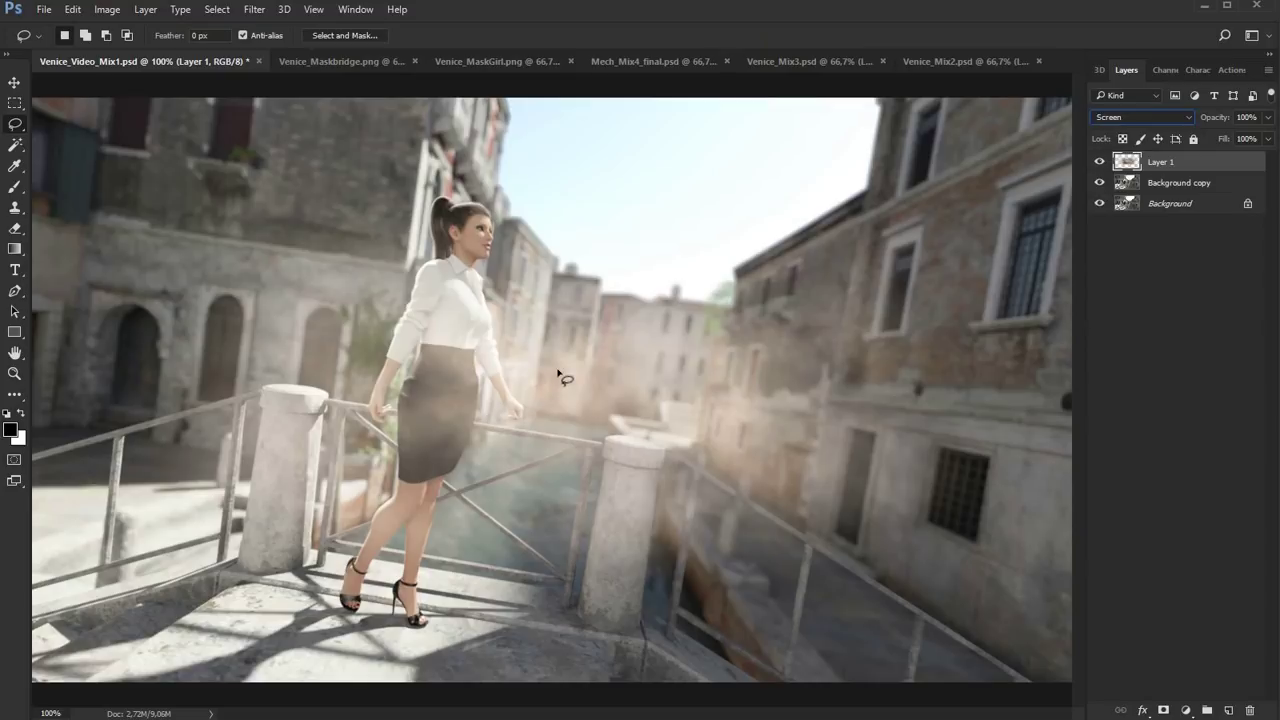
Shift the smoke in Layer 1 over the canal area and delete the Background copy layer.
{"action": "left_click_drag", "start_coordinate": [575, 380], "coordinate": [537, 381], "text": "ctrl"}
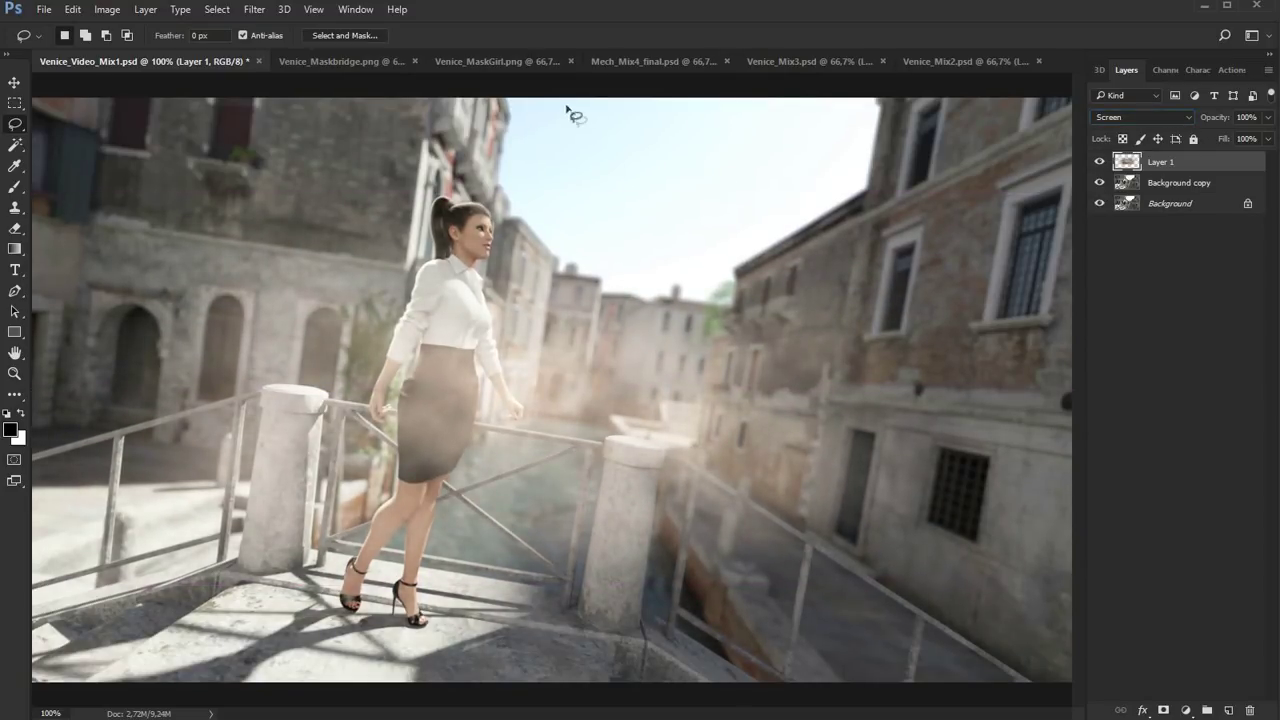
{"action": "left_click_drag", "start_coordinate": [1128, 186], "coordinate": [1249, 710]}
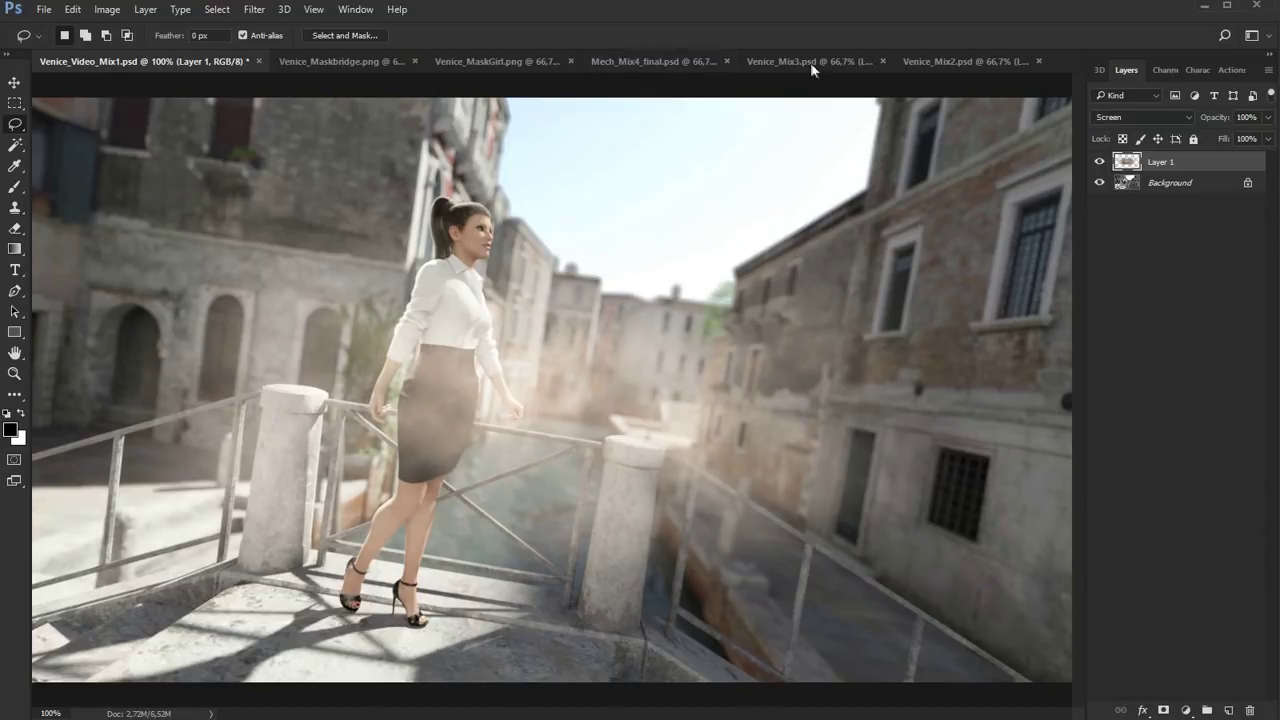
Add a layer mask to the smoke's Layer 1 and paste the Venice_Maskbridge.png image into it.
{"action": "left_click", "coordinate": [509, 60]}
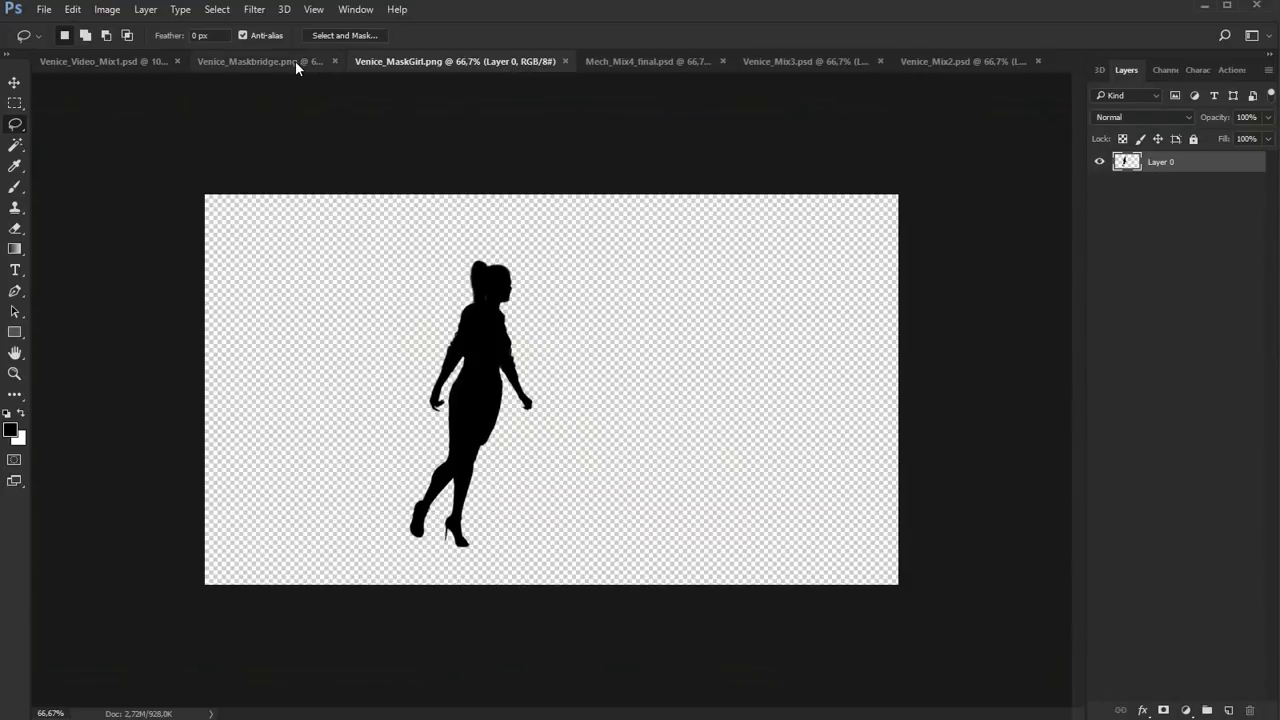
{"action": "left_click", "coordinate": [295, 61]}
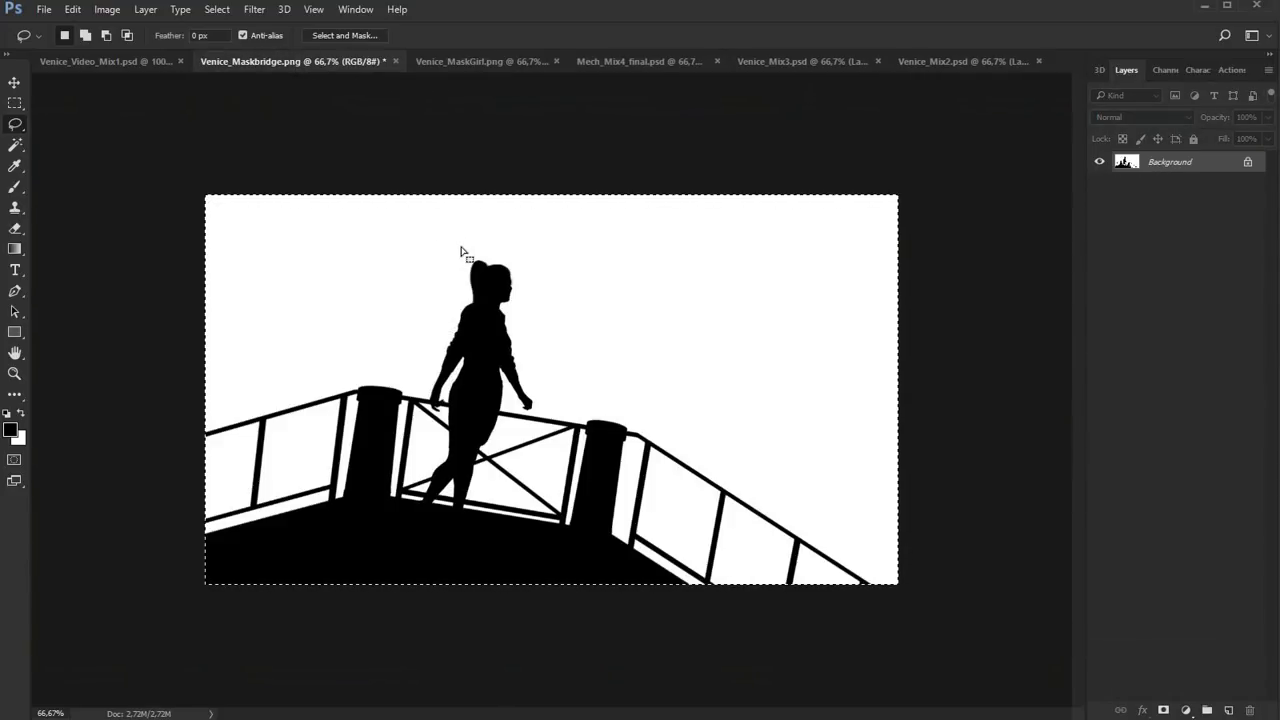
{"action": "left_click", "coordinate": [102, 64]}
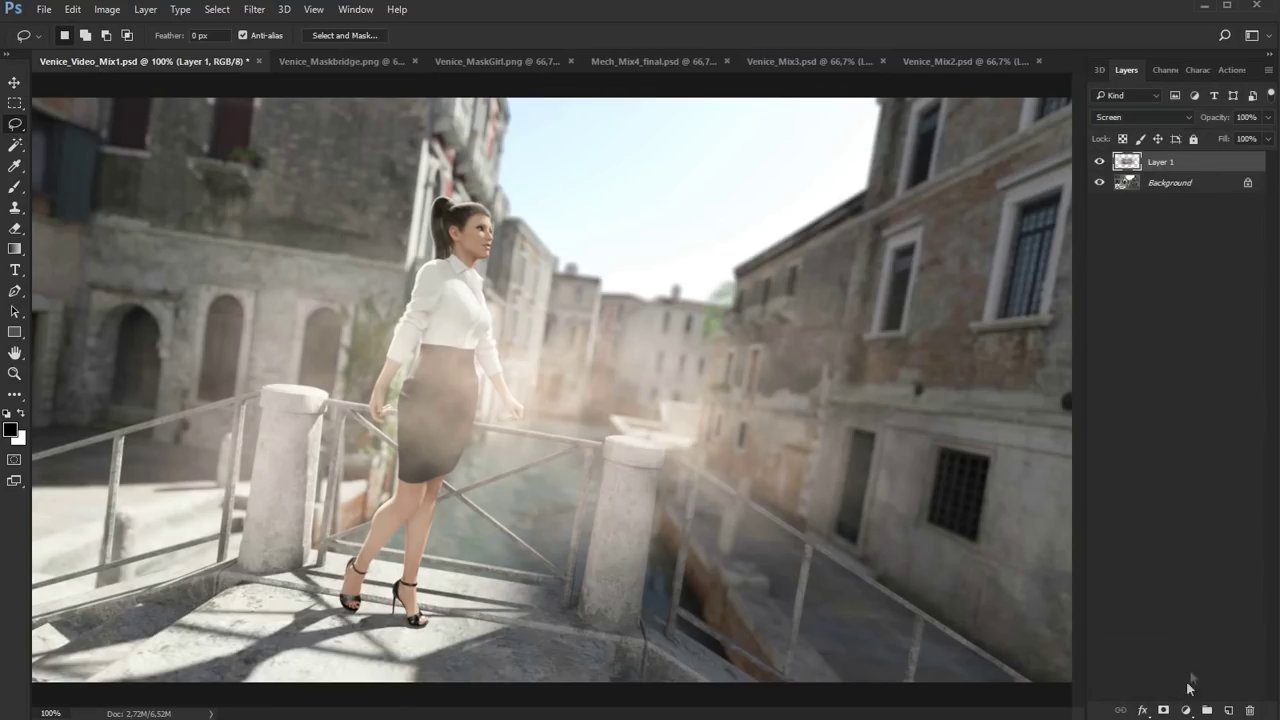
{"action": "left_click", "coordinate": [1163, 710]}
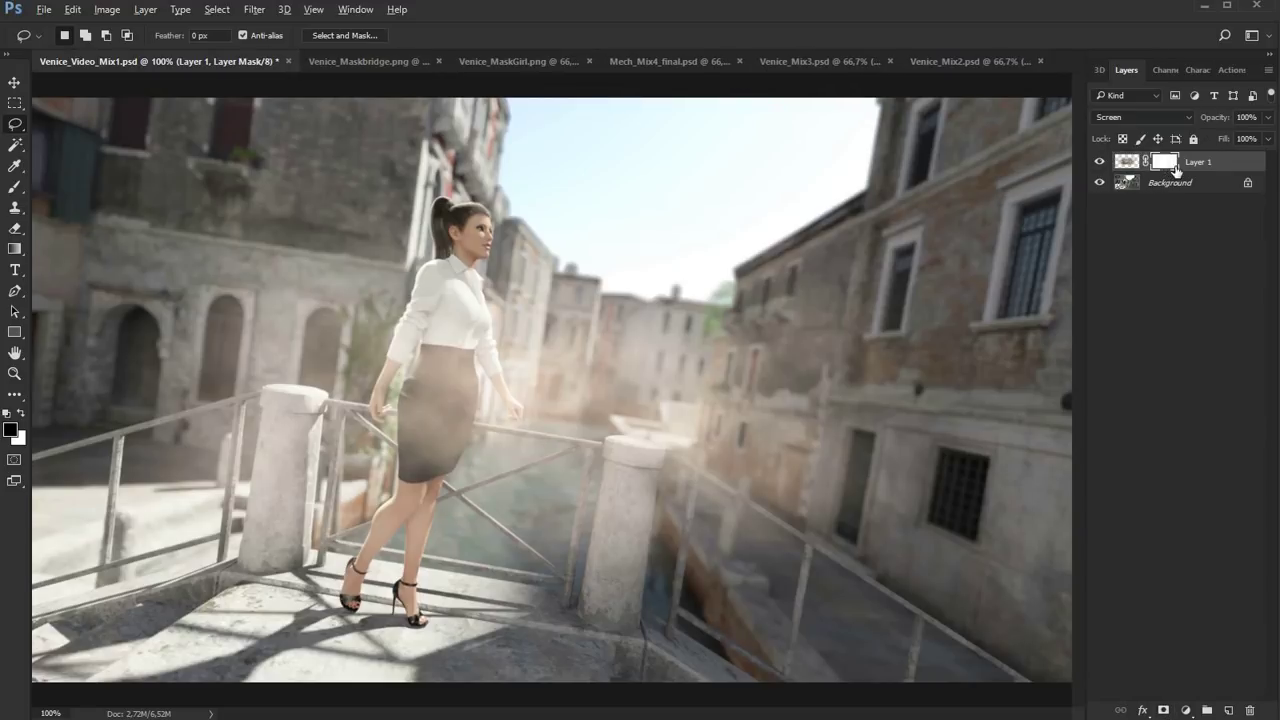
{"action": "left_click", "coordinate": [1163, 168], "text": "alt"}
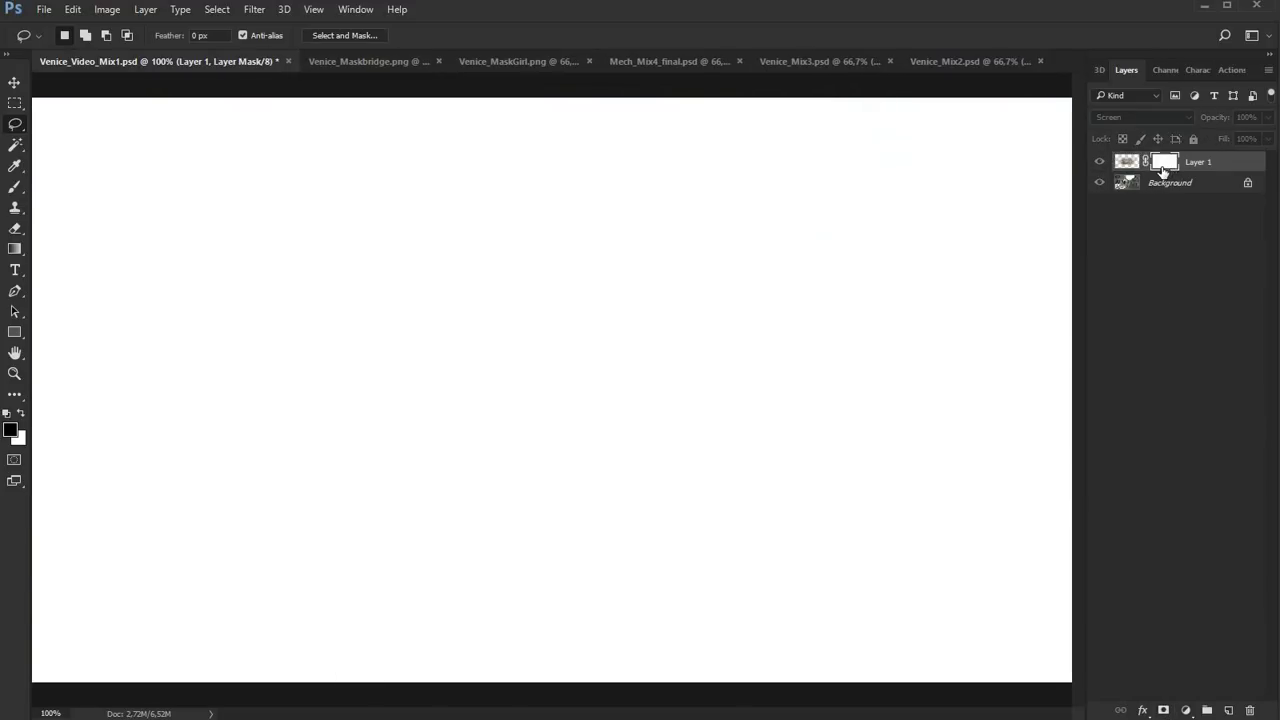
{"action": "key", "text": "ctrl+v"}
{"action": "left_click", "coordinate": [1127, 162]}
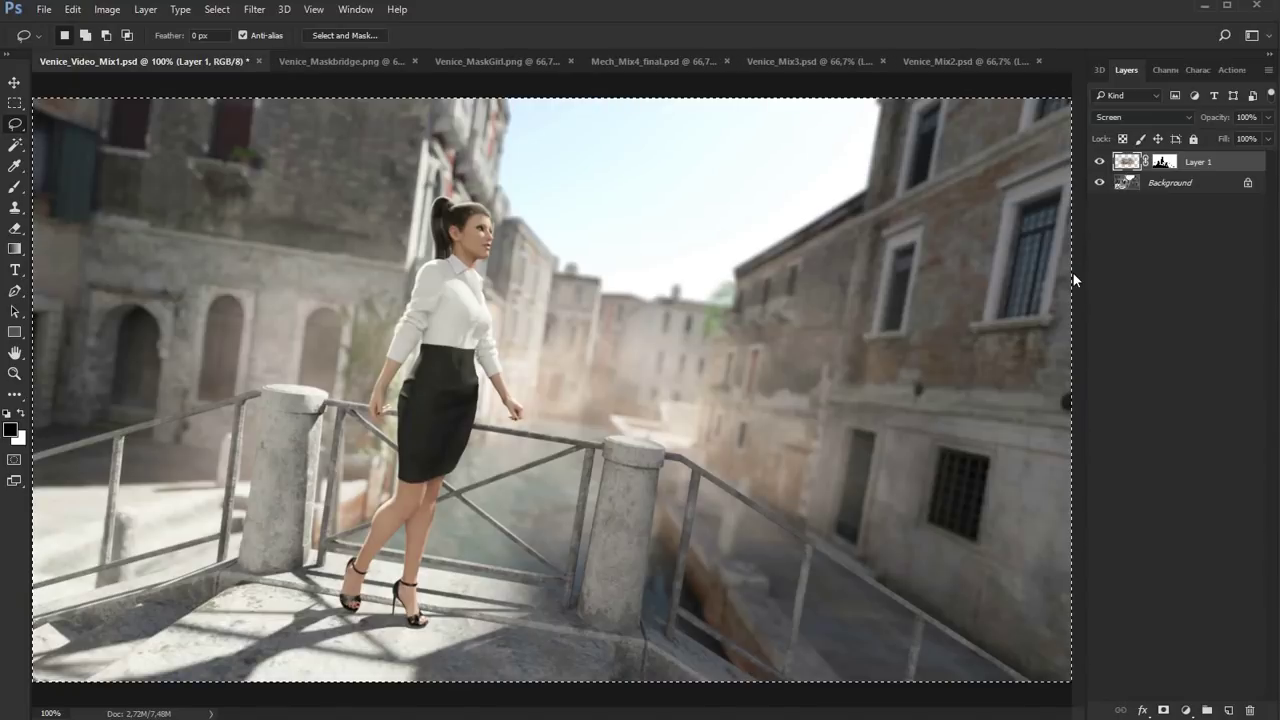
Unlink Layer 1 from its mask, clear the selection and reposition the smoke behind the bridge and girl.
{"action": "left_click", "coordinate": [1146, 162]}
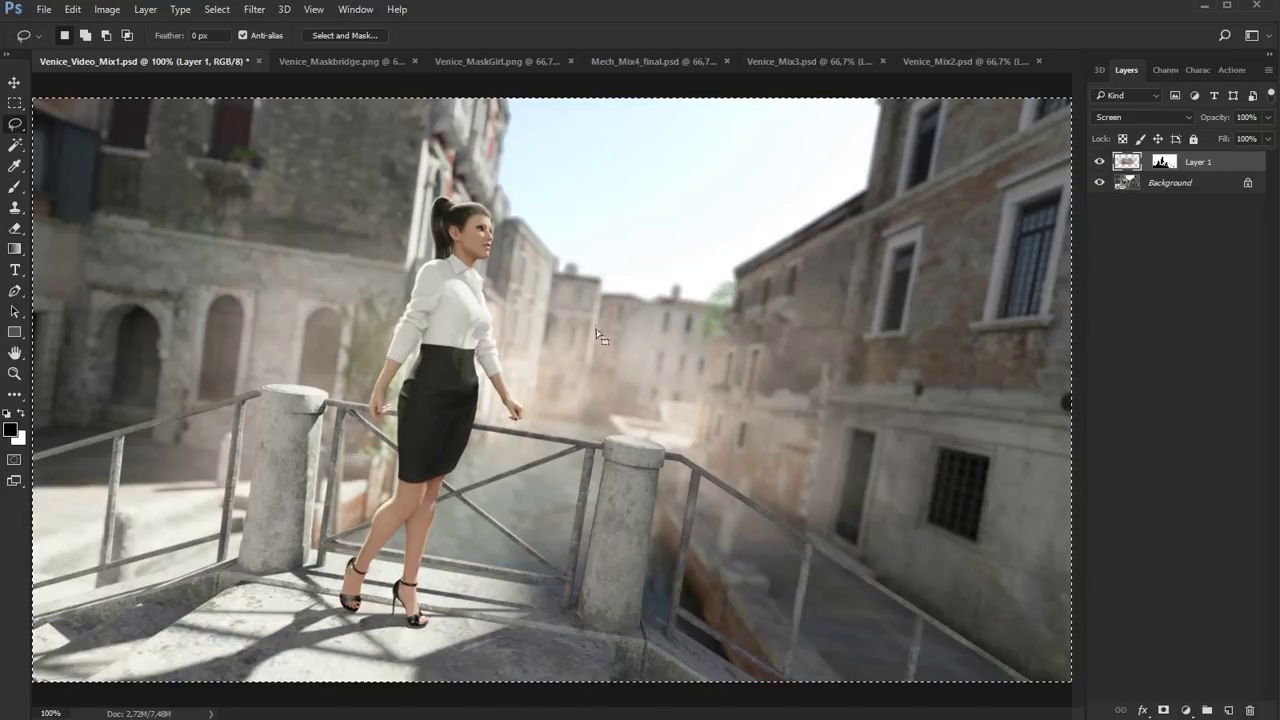
{"action": "key", "text": "ctrl+z"}
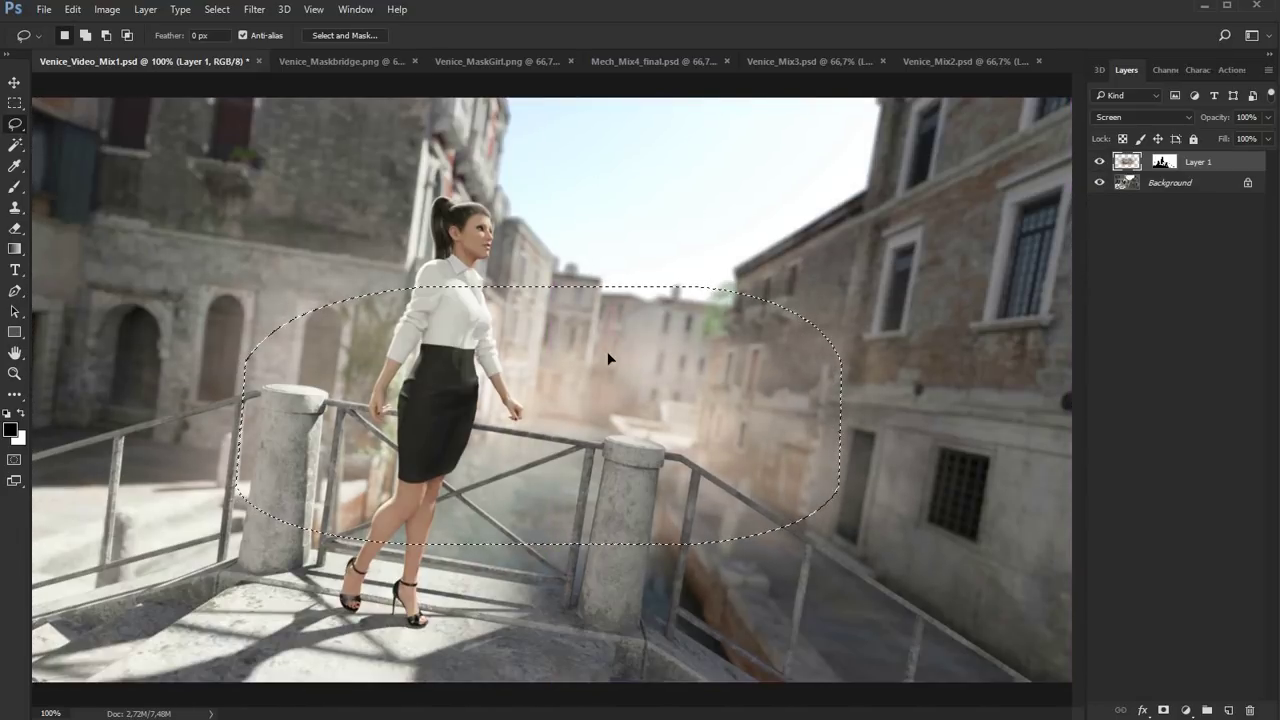
{"action": "mouse_move", "coordinate": [613, 358]}
{"action": "left_mouse_down"}
{"action": "mouse_move", "coordinate": [700, 360]}
{"action": "mouse_move", "coordinate": [677, 315]}
{"action": "mouse_move", "coordinate": [614, 295]}
{"action": "mouse_move", "coordinate": [621, 366]}
{"action": "mouse_move", "coordinate": [523, 365]}
{"action": "mouse_move", "coordinate": [566, 233]}
{"action": "mouse_move", "coordinate": [686, 302]}
{"action": "mouse_move", "coordinate": [575, 440]}
{"action": "mouse_move", "coordinate": [638, 276]}
{"action": "mouse_move", "coordinate": [633, 301]}
{"action": "left_mouse_up"}
{"action": "mouse_move", "coordinate": [663, 388]}
{"action": "left_mouse_down"}
{"action": "mouse_move", "coordinate": [617, 437]}
{"action": "mouse_move", "coordinate": [614, 488]}
{"action": "mouse_move", "coordinate": [606, 480]}
{"action": "left_mouse_up"}
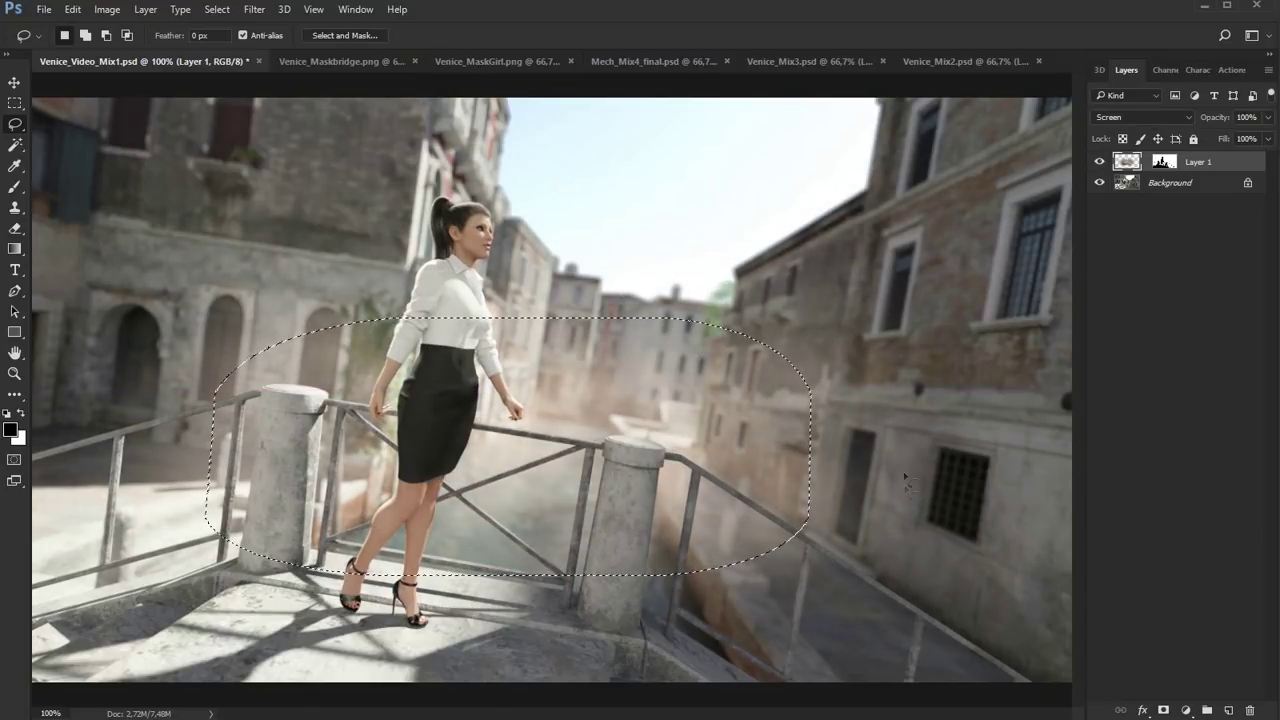
{"action": "left_click", "coordinate": [975, 305]}
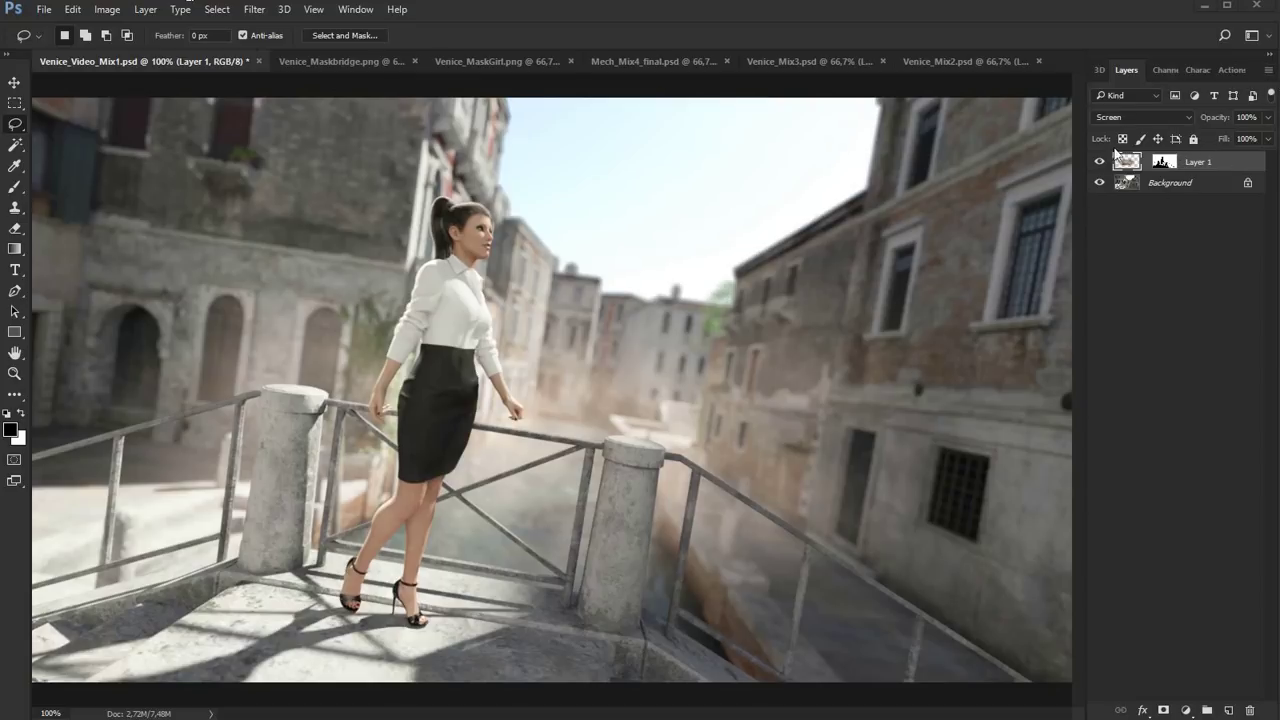
Set the opacity of the smoke's Layer 1 to 57% and flatten the image.
{"action": "left_click", "coordinate": [1269, 117]}
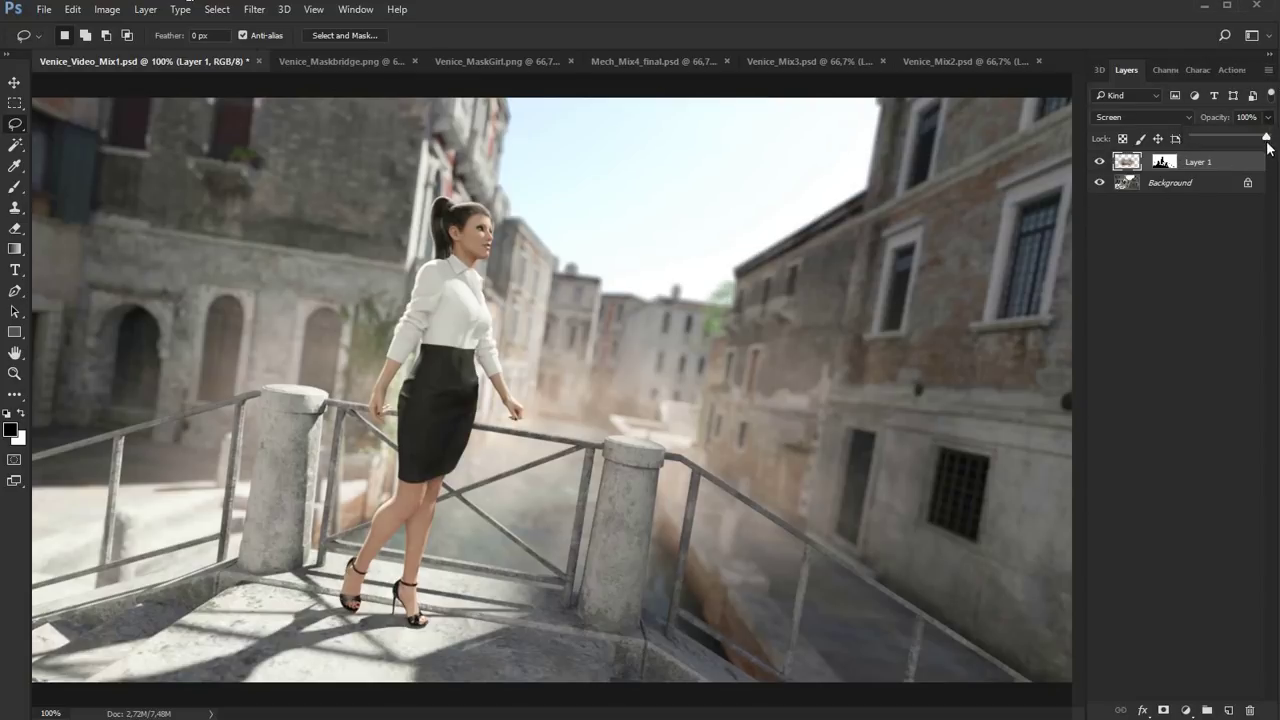
{"action": "left_click_drag", "start_coordinate": [1193, 138], "coordinate": [1236, 140]}
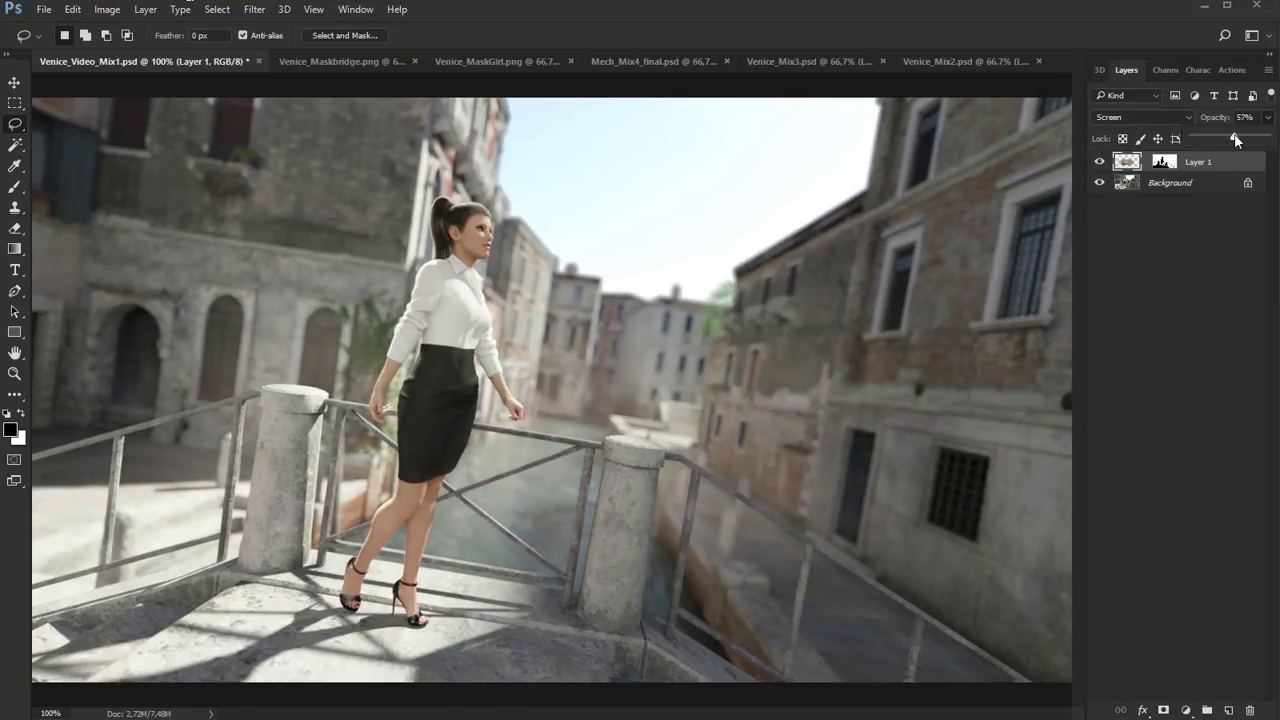
{"action": "left_click", "coordinate": [1268, 70]}
{"action": "left_click", "coordinate": [1250, 506]}
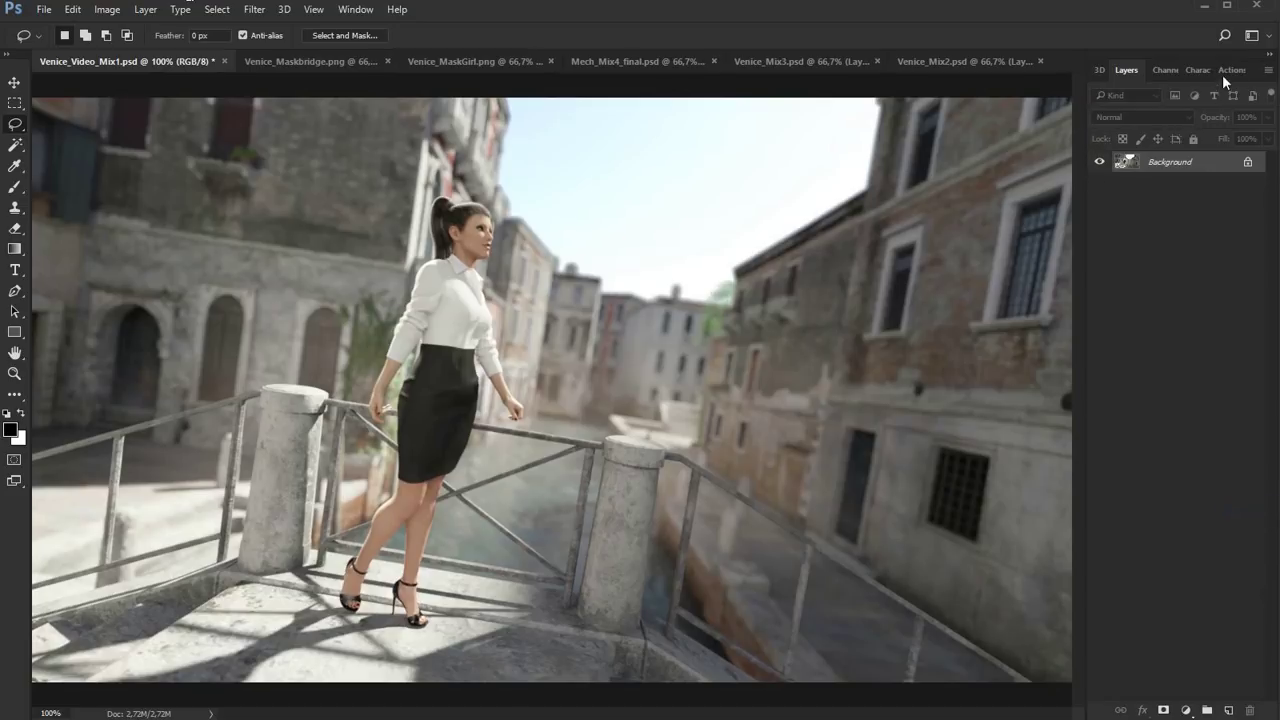
Run the Add Glow Effect action from the Dreamlight Light Dome PRO set on the flattened image.
{"action": "left_click", "coordinate": [1223, 69]}
{"action": "left_click", "coordinate": [1166, 694]}
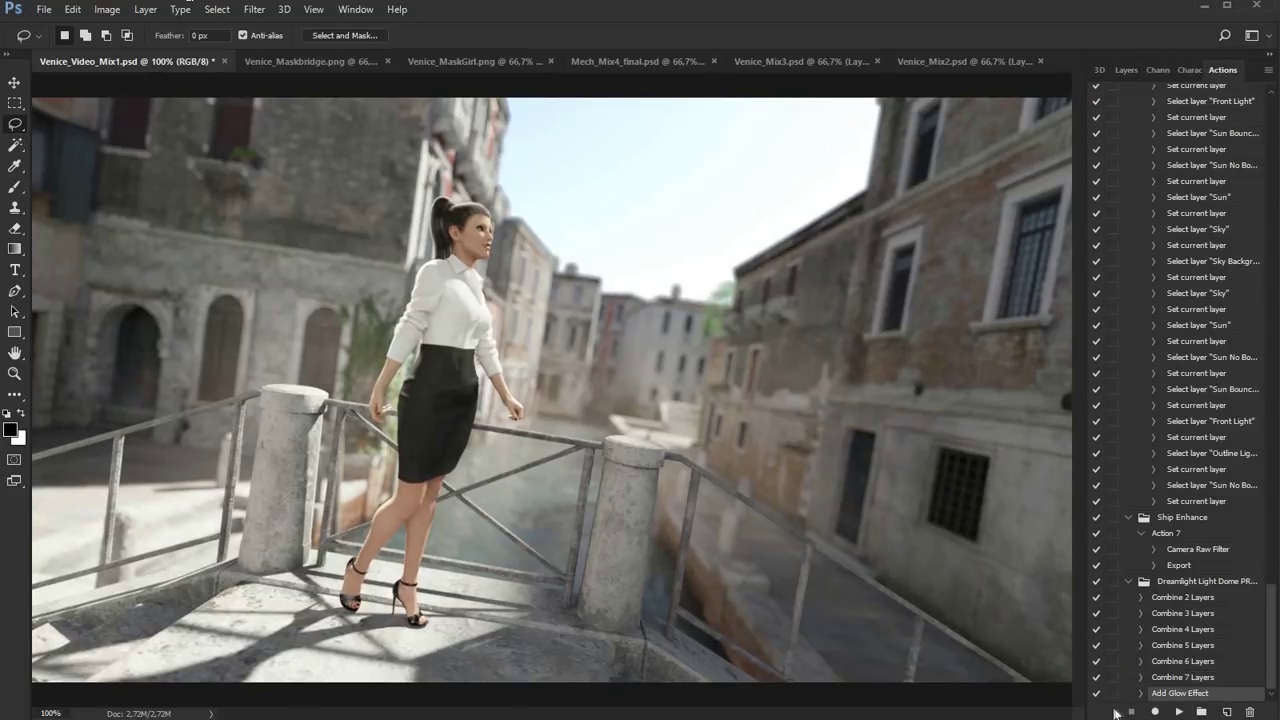
{"action": "left_click", "coordinate": [1179, 711]}
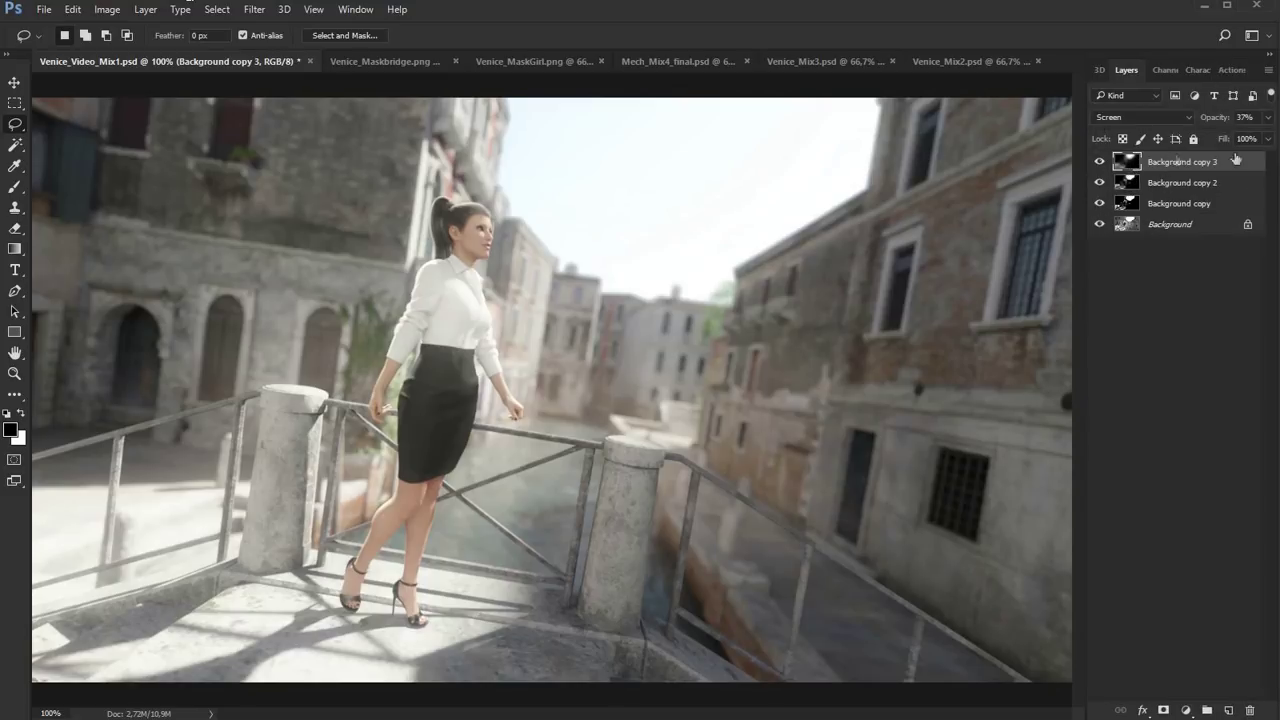
Set the opacity of Background copy 3 to 51%, Background copy 2 to 12% and Background copy to 11%, and flatten the image.
{"action": "left_click", "coordinate": [1268, 117]}
{"action": "mouse_move", "coordinate": [1231, 139]}
{"action": "left_mouse_down"}
{"action": "mouse_move", "coordinate": [1177, 135]}
{"action": "mouse_move", "coordinate": [1250, 140]}
{"action": "mouse_move", "coordinate": [1230, 138]}
{"action": "left_mouse_up"}
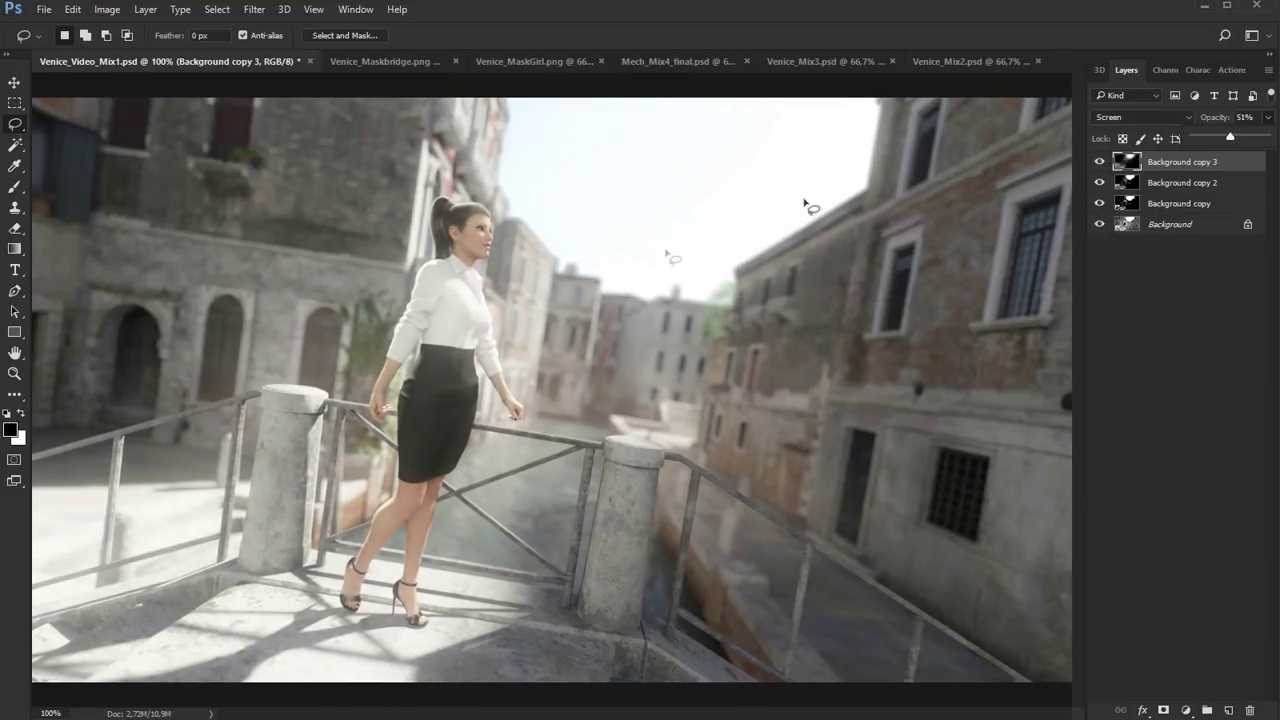
{"action": "left_click", "coordinate": [1127, 182]}
{"action": "left_click_drag", "start_coordinate": [1268, 117], "coordinate": [1202, 139]}
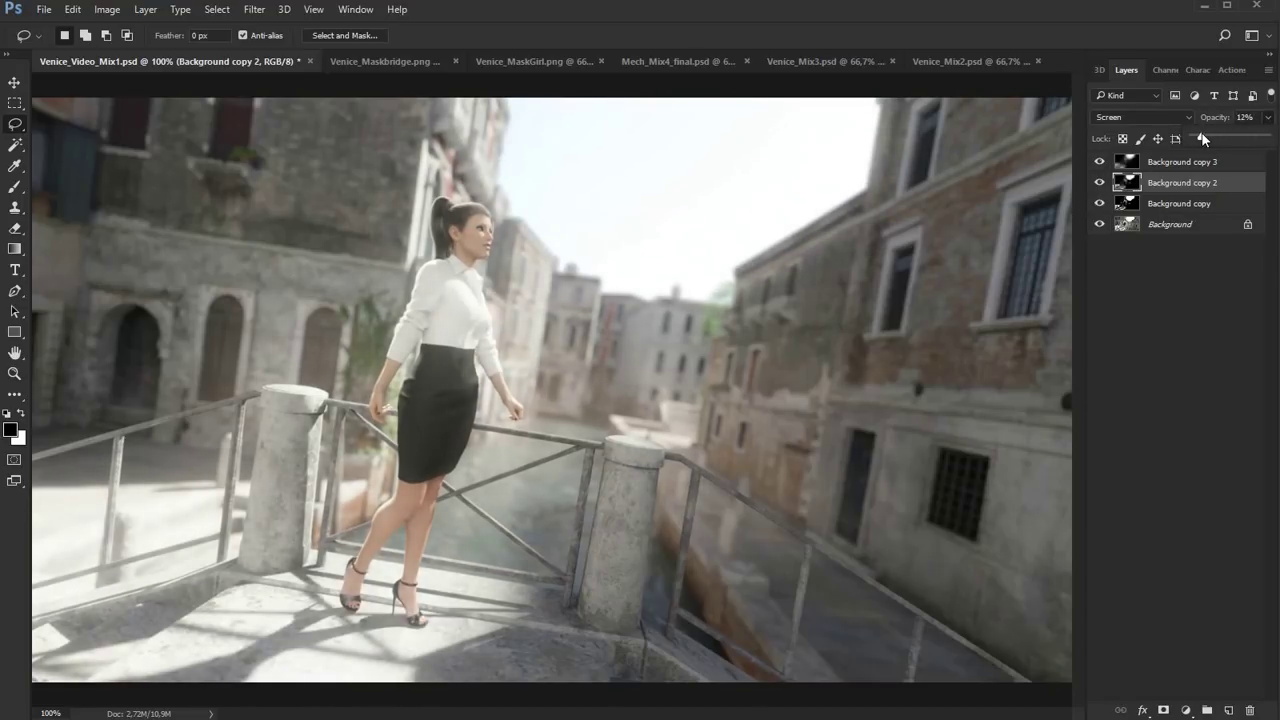
{"action": "left_click", "coordinate": [1133, 204]}
{"action": "left_click", "coordinate": [1268, 117]}
{"action": "left_click_drag", "start_coordinate": [1230, 139], "coordinate": [1202, 139]}
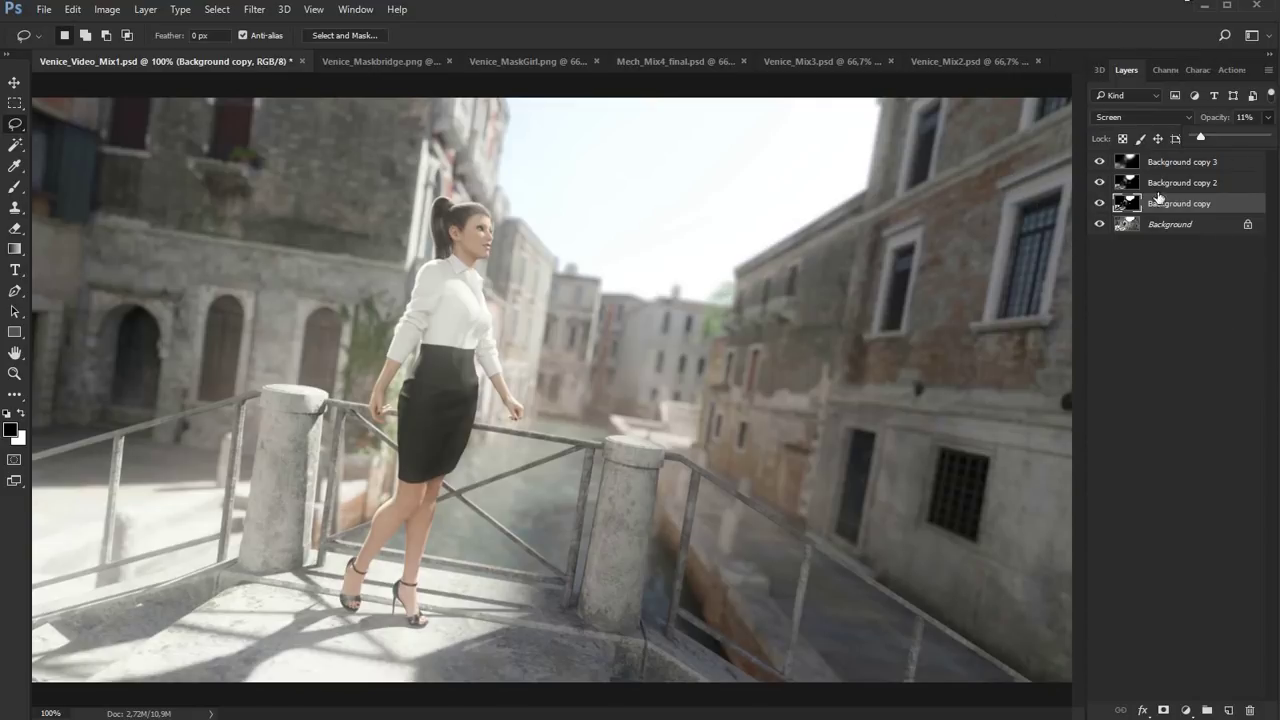
{"action": "left_click", "coordinate": [1268, 70]}
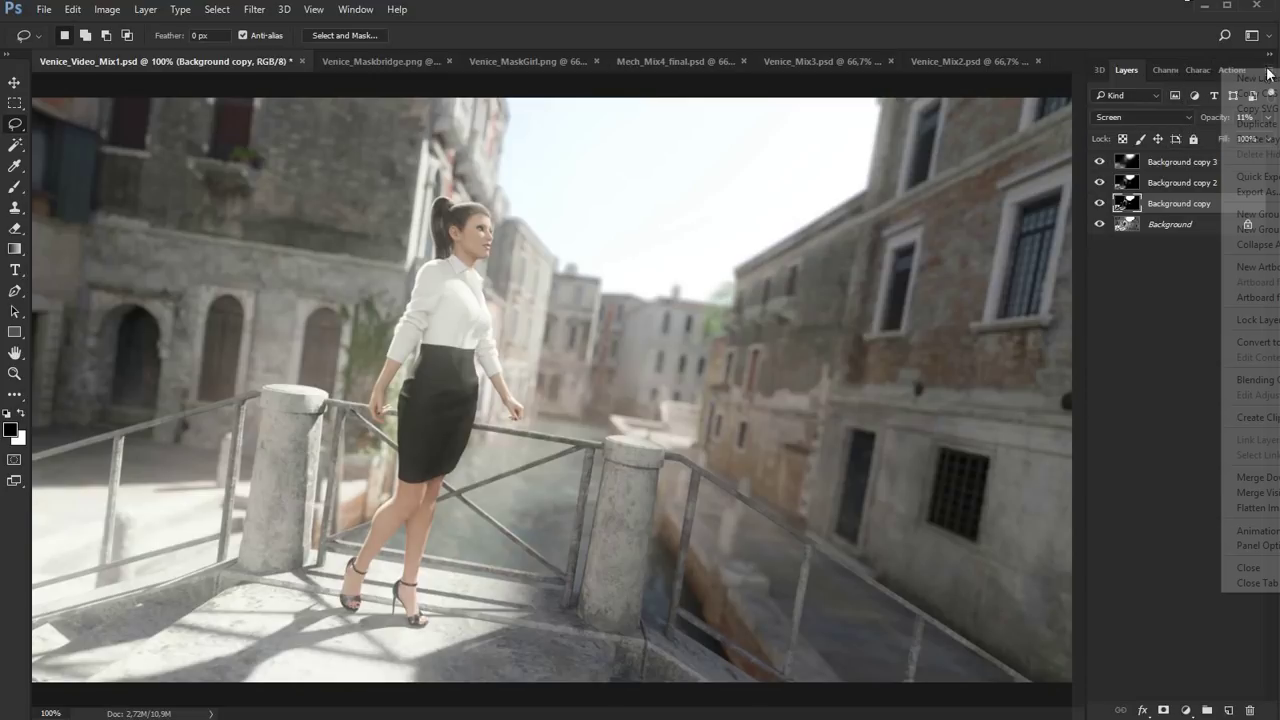
{"action": "left_click", "coordinate": [1257, 508]}
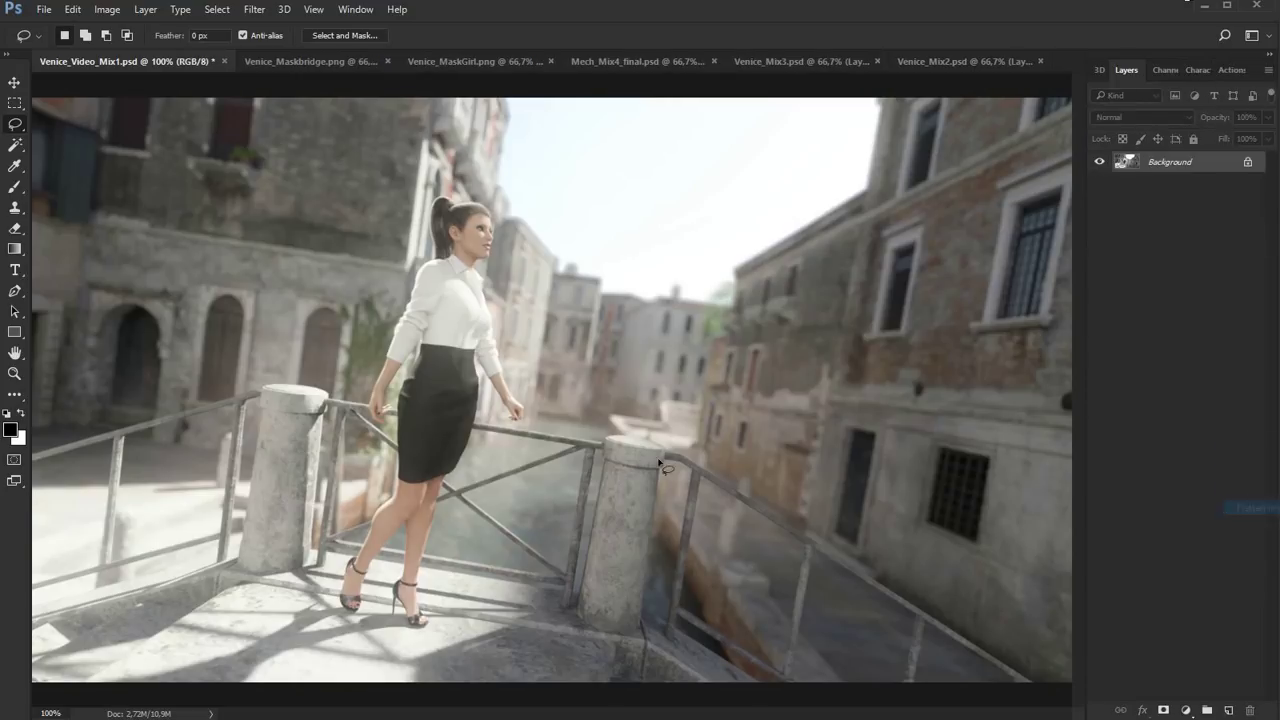
Start the Camera Raw Filter and set Temperature to +13, Exposure to +0,05 and Clarity to +7.
{"action": "left_click", "coordinate": [256, 12]}
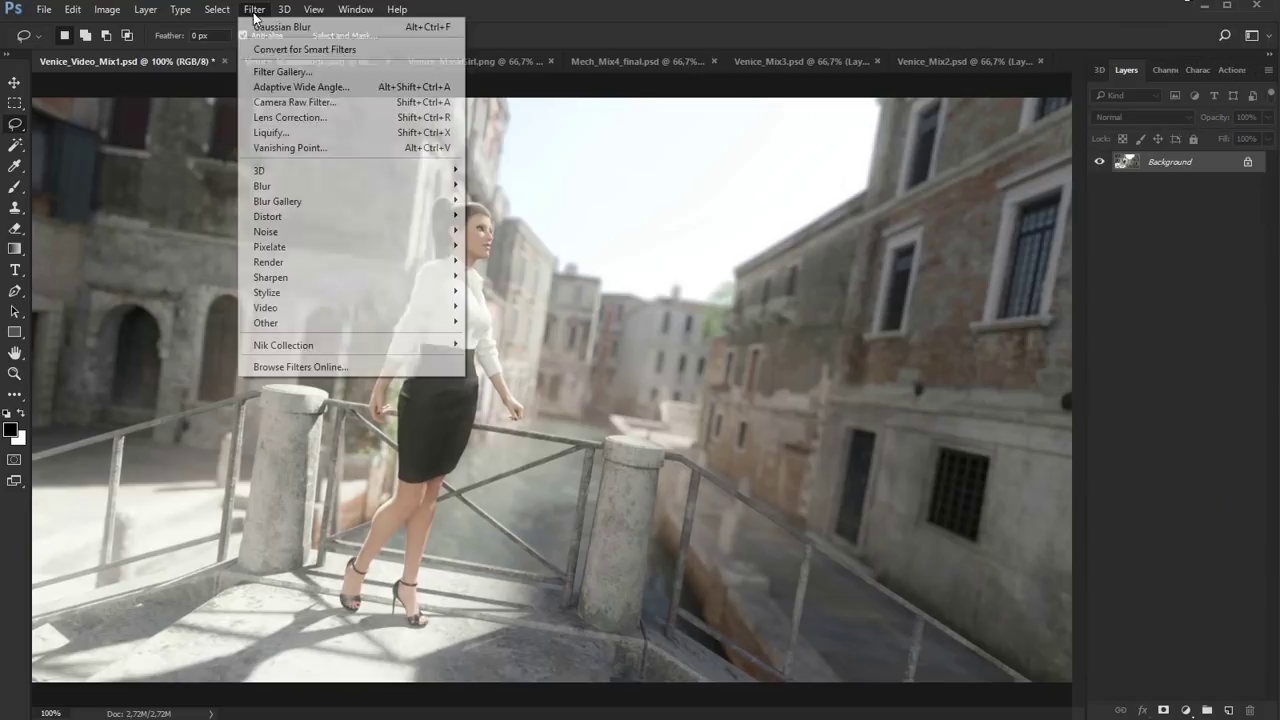
{"action": "left_click", "coordinate": [278, 102]}
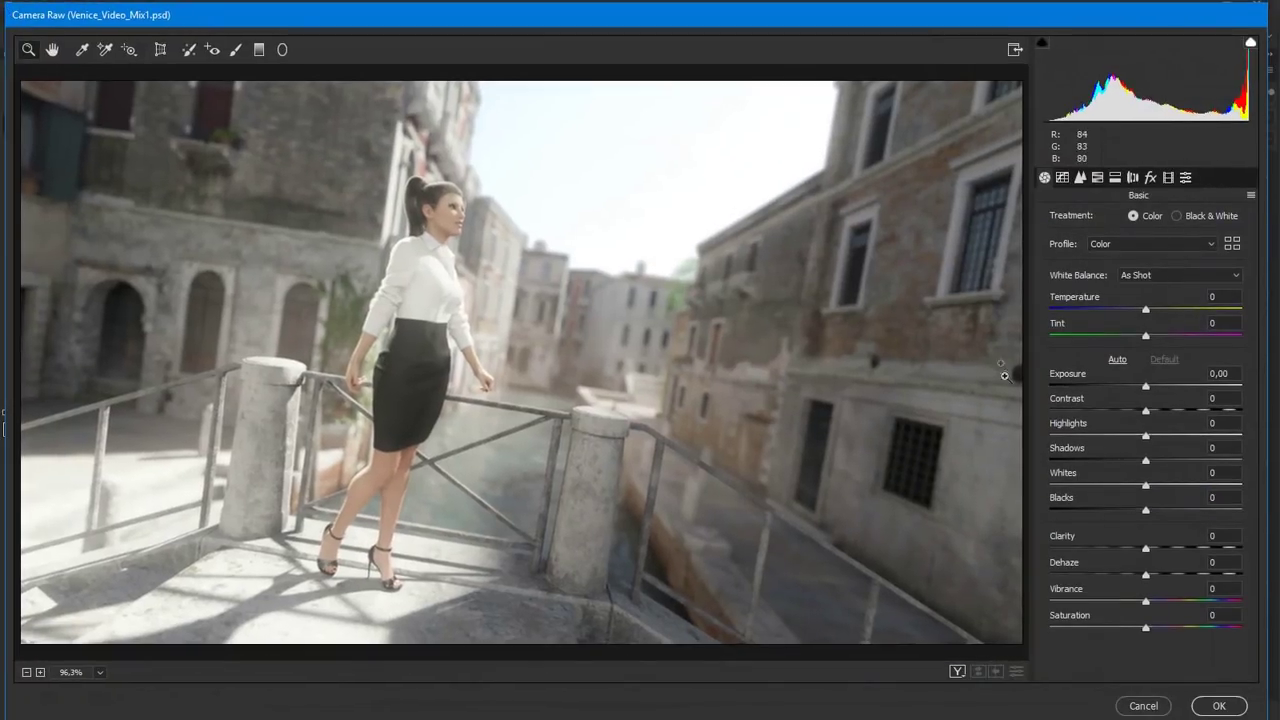
{"action": "left_click_drag", "start_coordinate": [1146, 310], "coordinate": [1157, 314]}
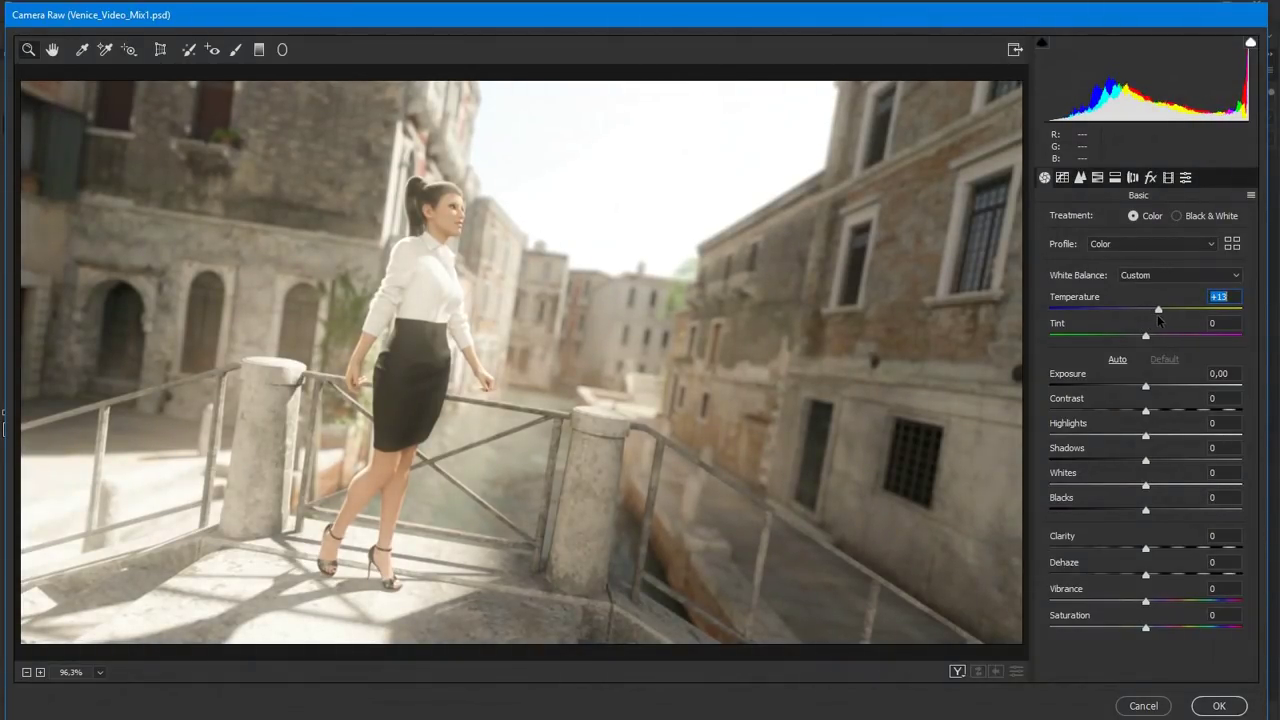
{"action": "left_click_drag", "start_coordinate": [1145, 388], "coordinate": [1145, 396]}
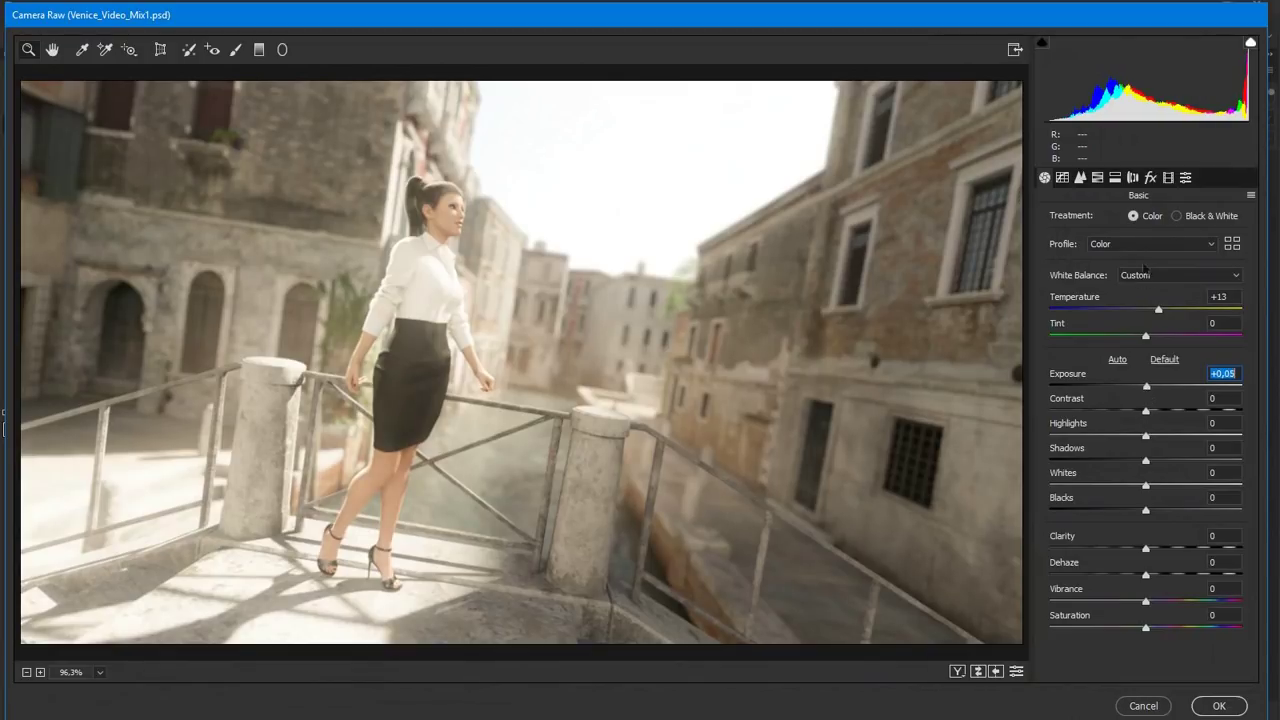
{"action": "mouse_move", "coordinate": [1146, 549]}
{"action": "left_mouse_down"}
{"action": "mouse_move", "coordinate": [1161, 555]}
{"action": "mouse_move", "coordinate": [1156, 572]}
{"action": "left_mouse_up"}
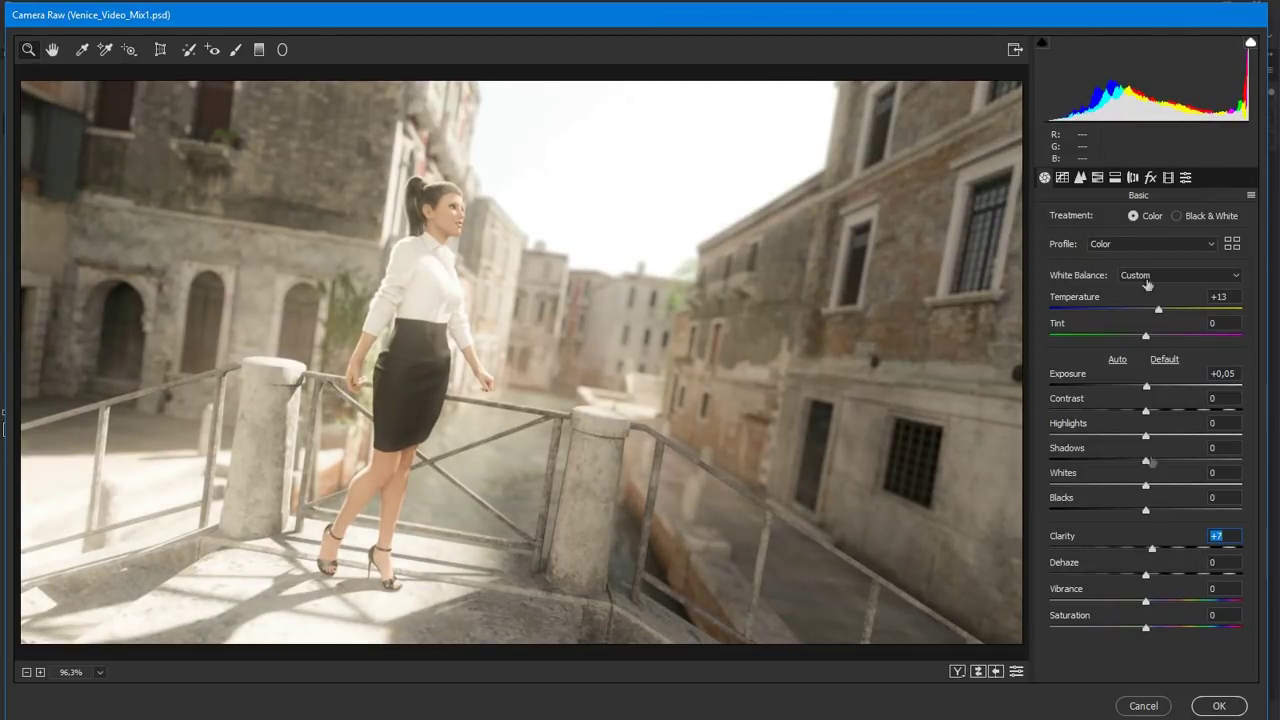
Set the lens vignetting amount to -100 in Camera Raw and apply the filter.
{"action": "left_click", "coordinate": [1134, 178]}
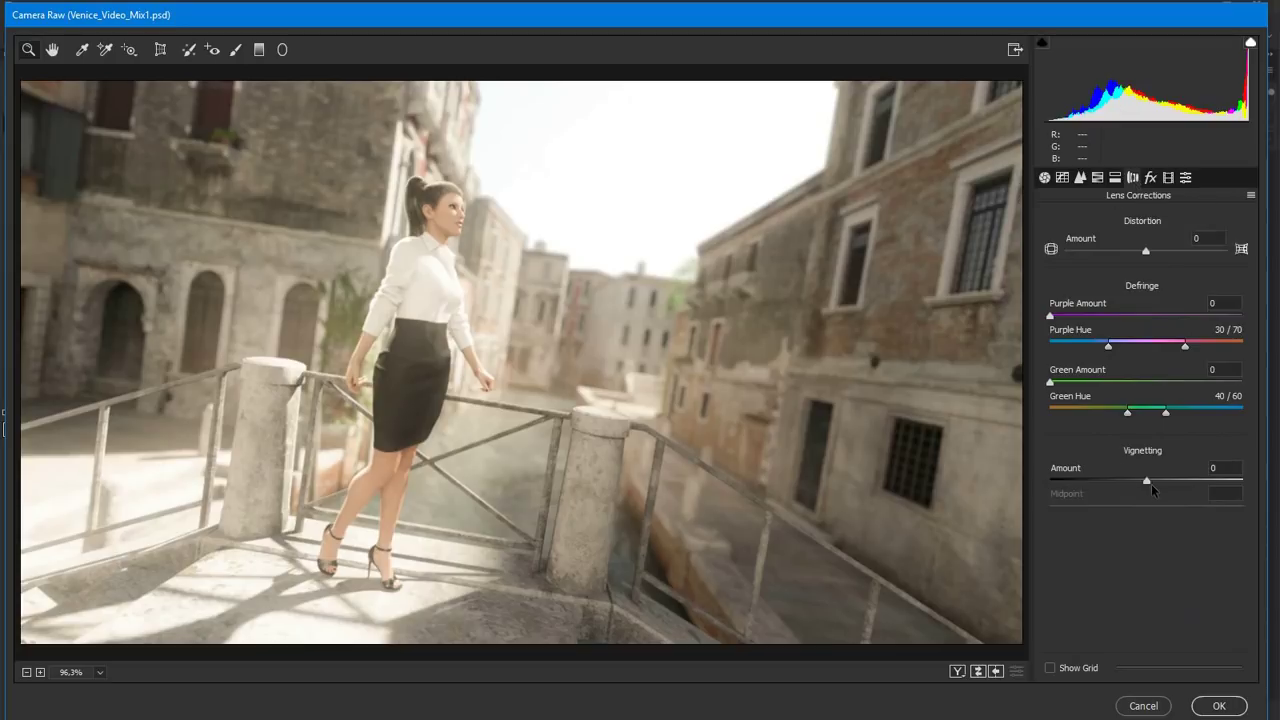
{"action": "left_click_drag", "start_coordinate": [1146, 481], "coordinate": [1086, 481]}
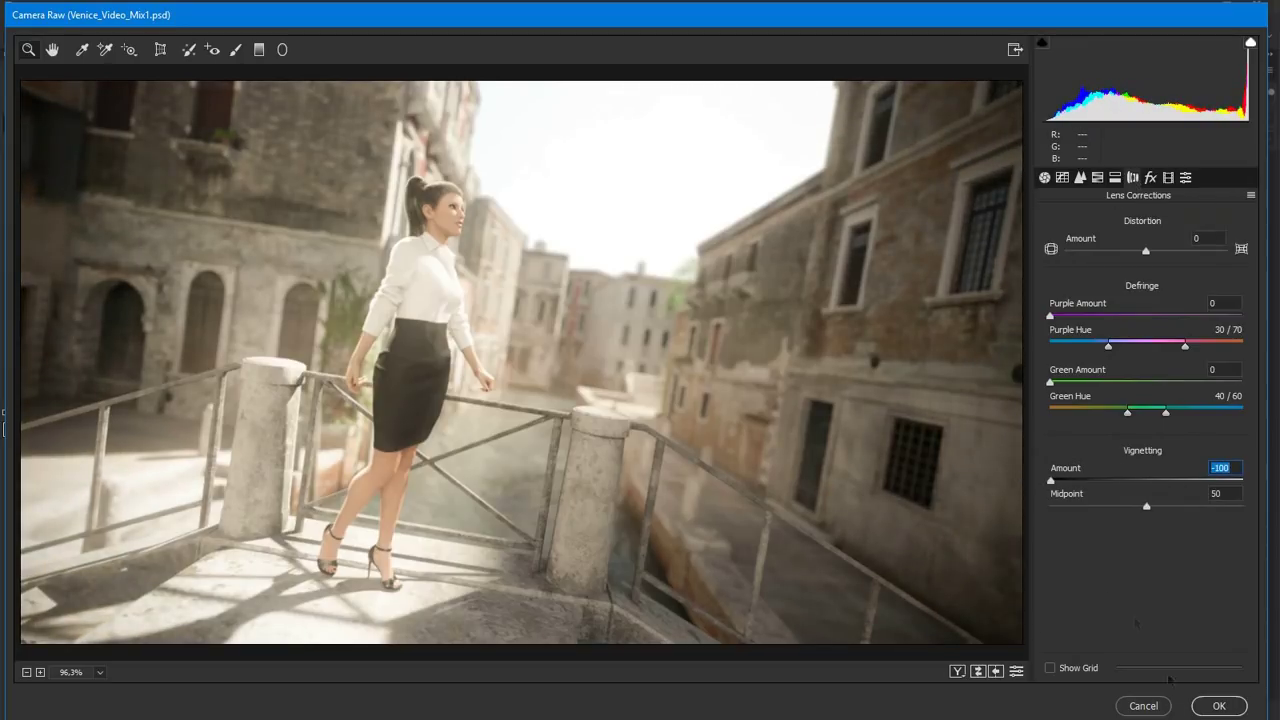
{"action": "left_click", "coordinate": [1208, 710]}
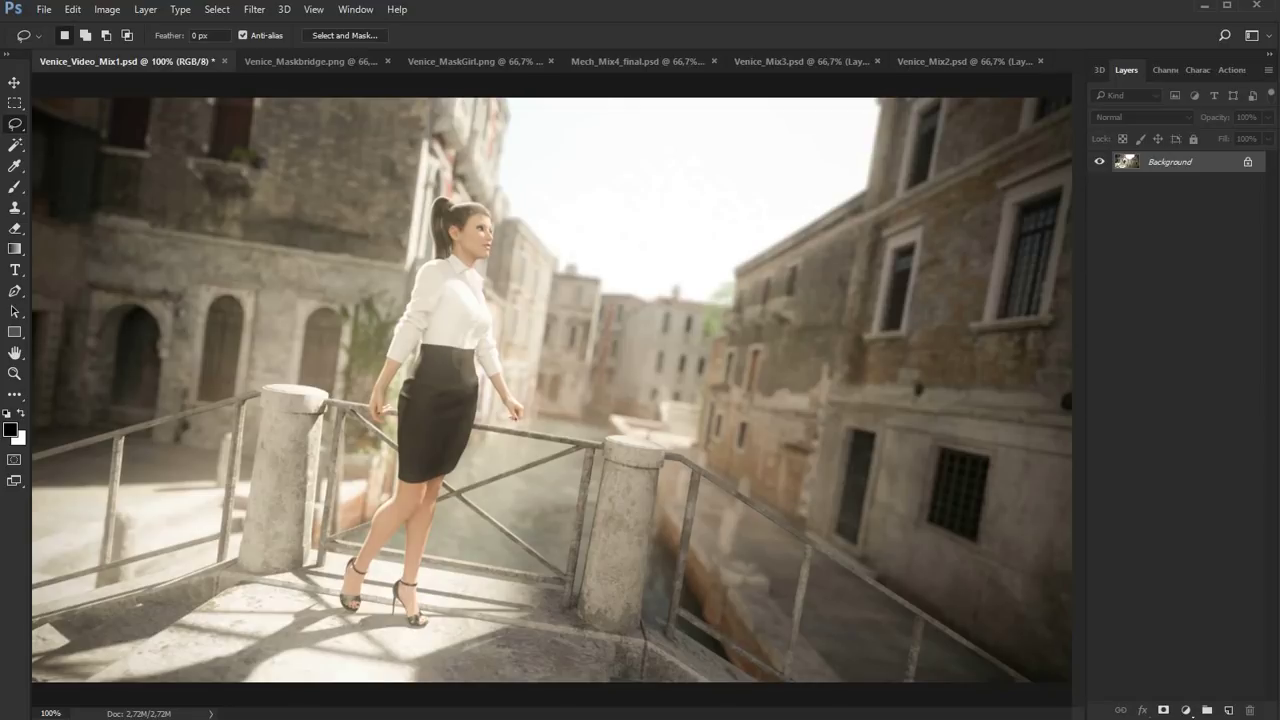
Switch to DAZ Studio, preview the Venice scene in Iray with the Preview Sky + Sun layer preset, and return to Photoshop.
{"action": "left_click", "coordinate": [360, 695]}
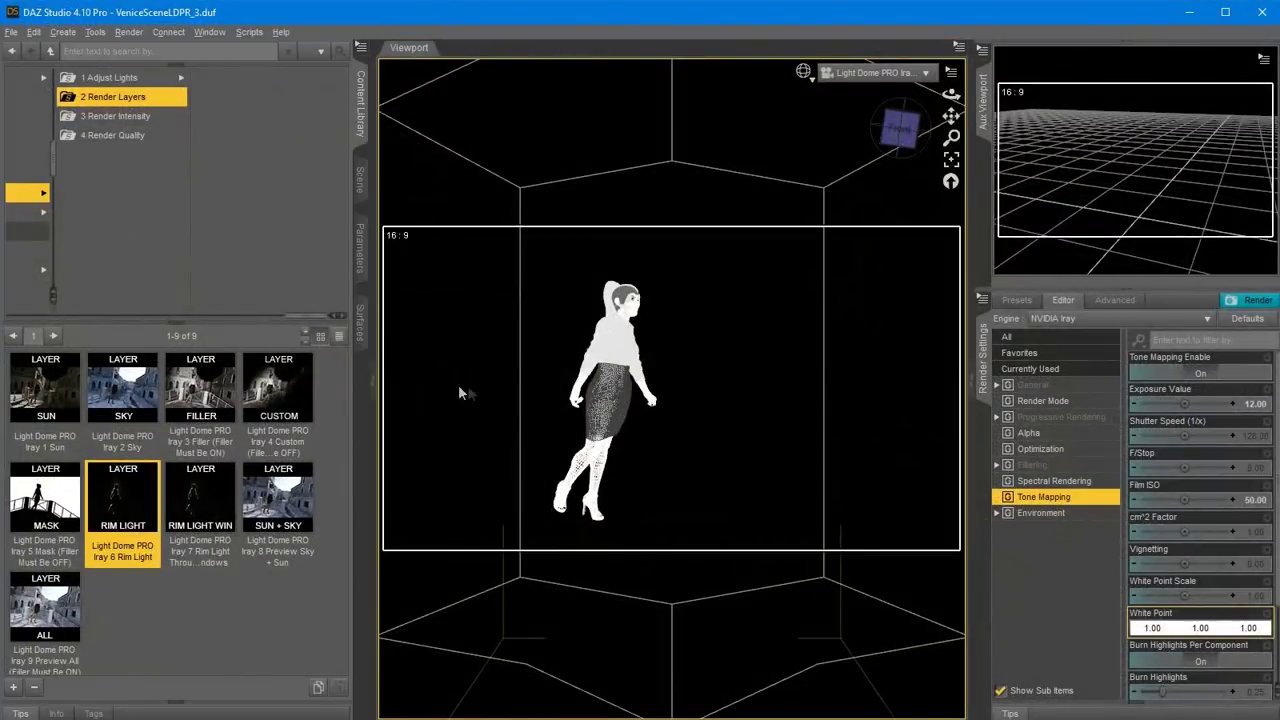
{"action": "left_click", "coordinate": [809, 77]}
{"action": "left_click", "coordinate": [814, 268]}
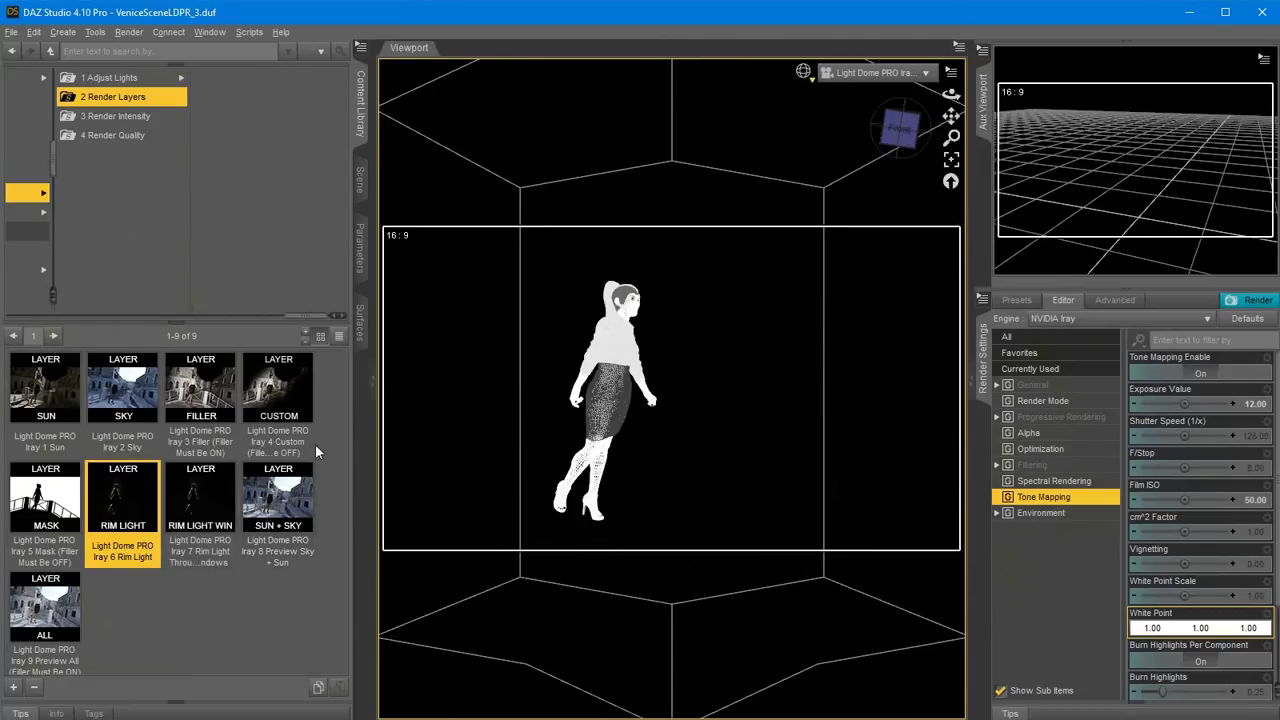
{"action": "left_click", "coordinate": [283, 508]}
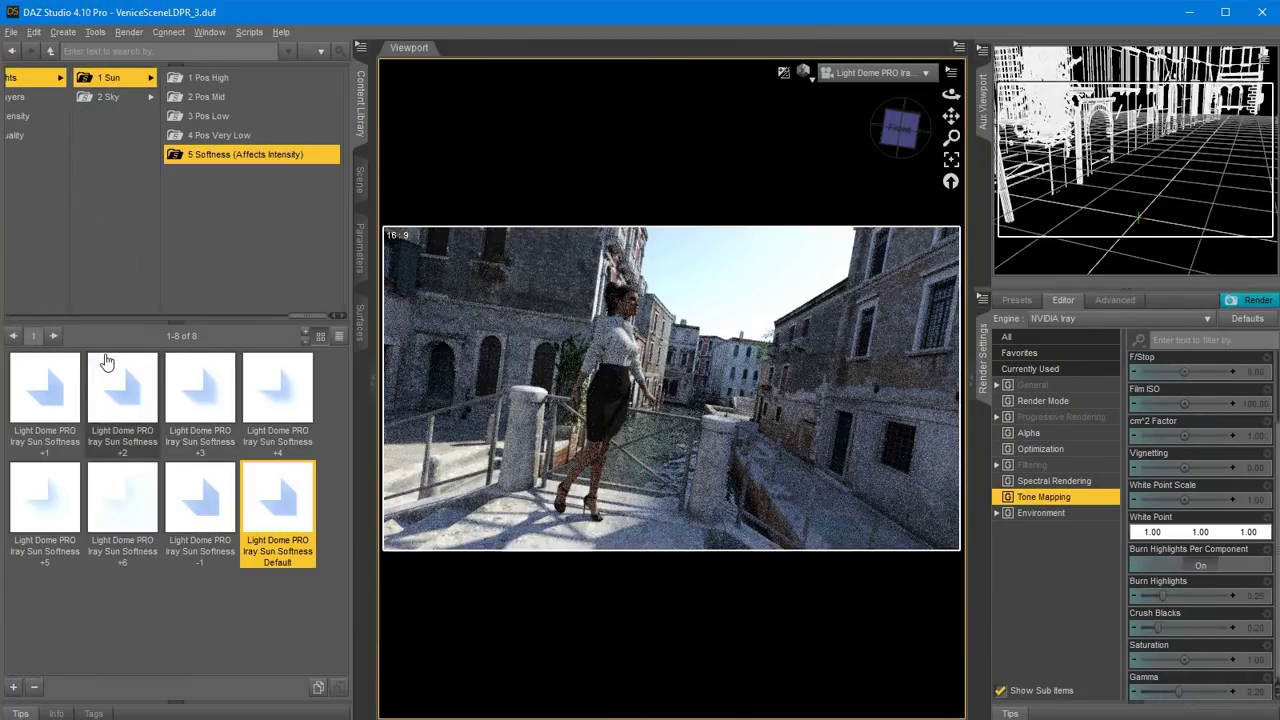
{"action": "mouse_move", "coordinate": [107, 362]}
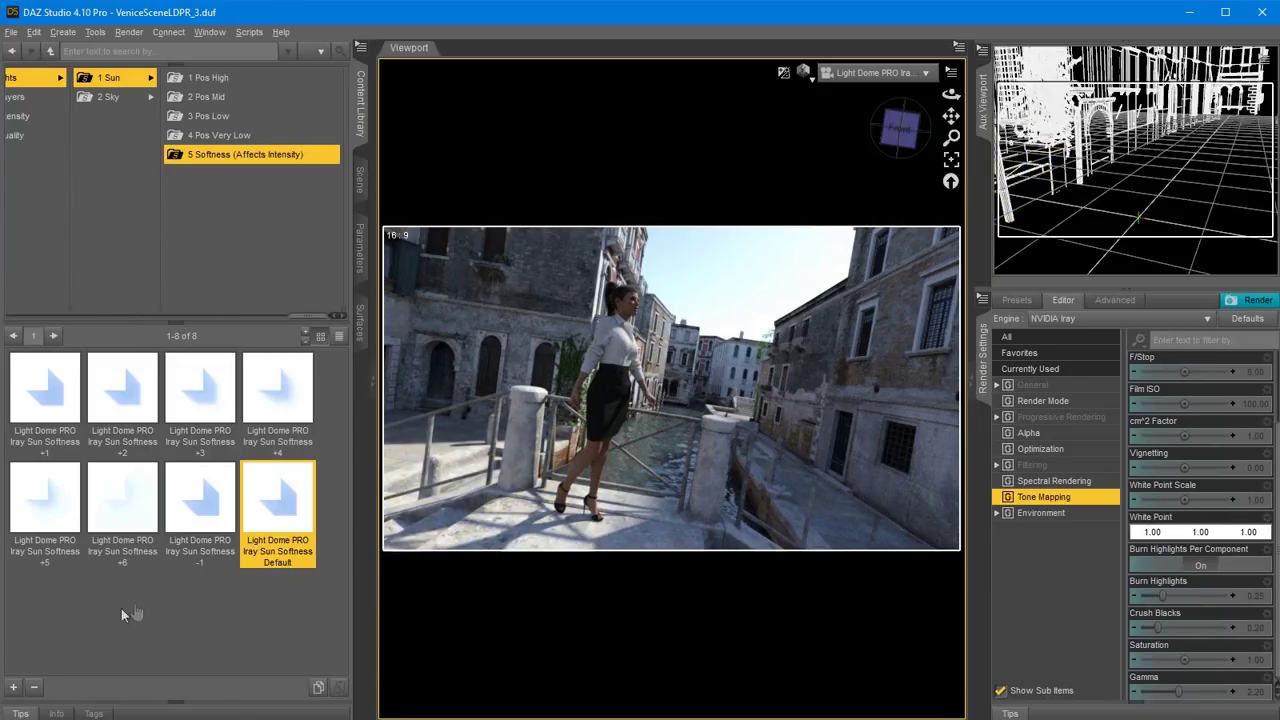
{"action": "key", "text": "alt+Tab"}
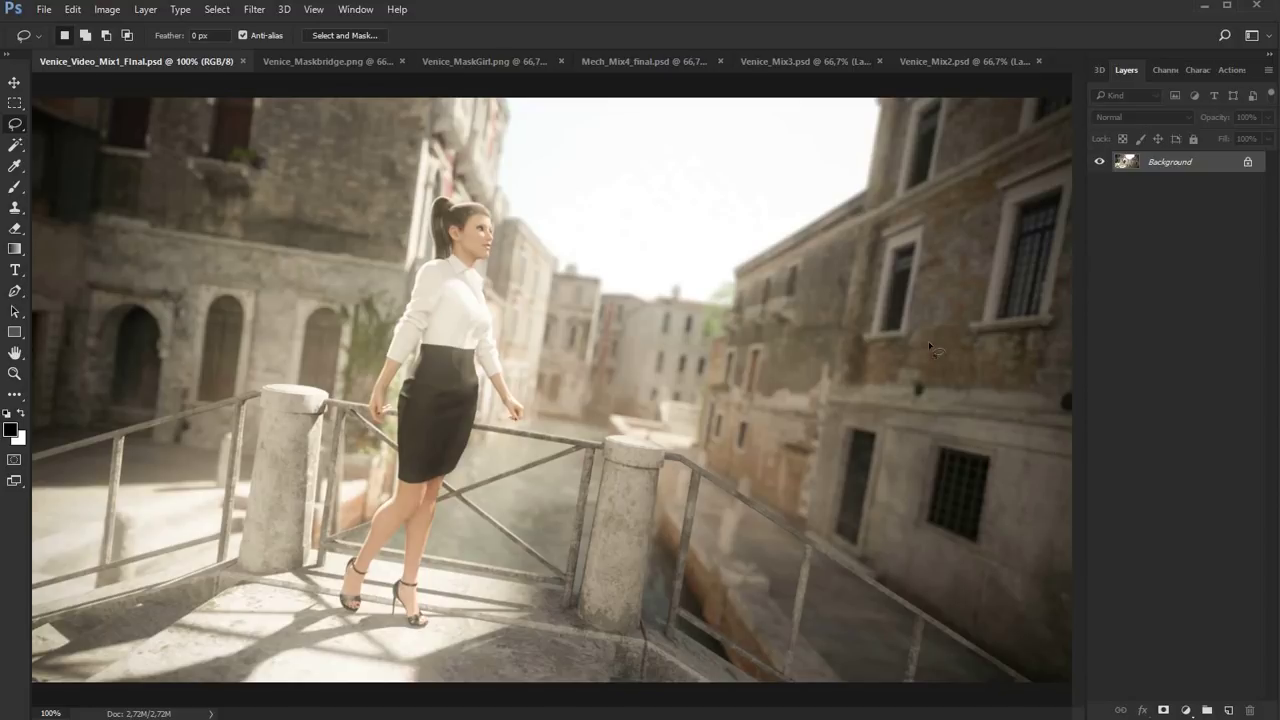
Open the finished pool composite Pool_Mix4_Final_2.psd from the Render LDP folder.
{"action": "left_click", "coordinate": [44, 9]}
{"action": "left_click", "coordinate": [62, 42]}
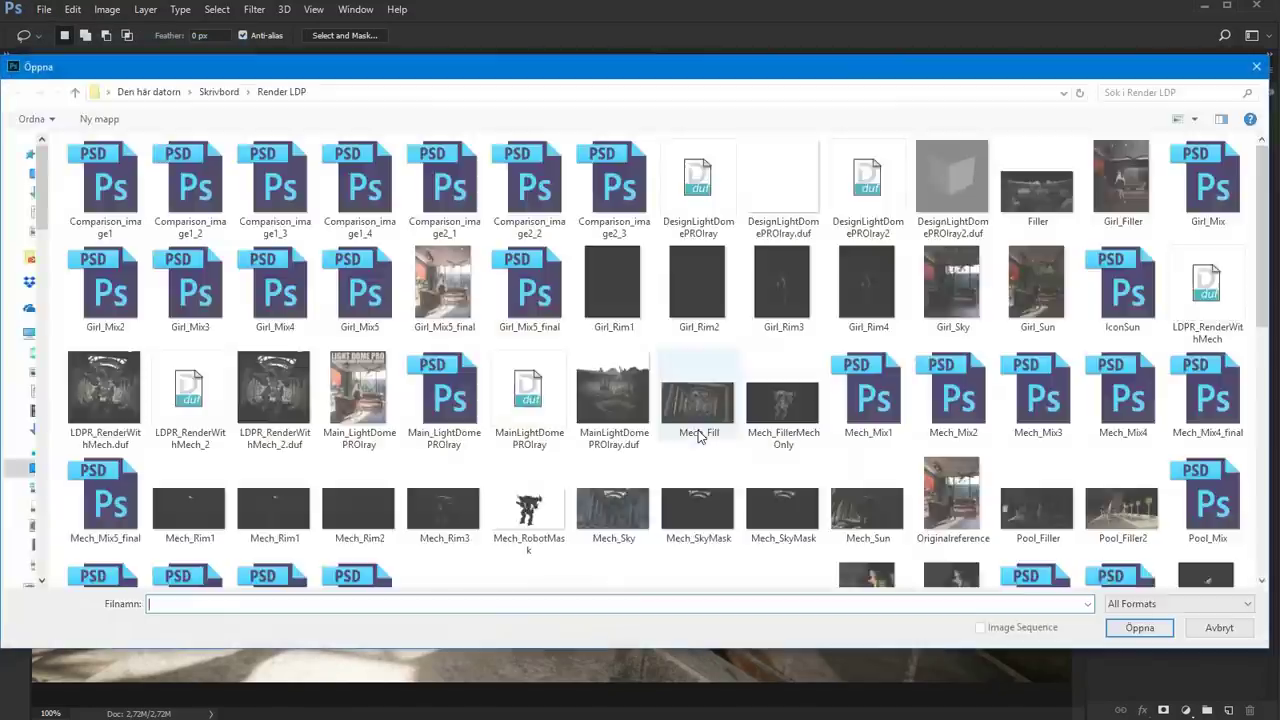
{"action": "scroll", "coordinate": [785, 463], "scroll_direction": "down", "scroll_amount": 5}
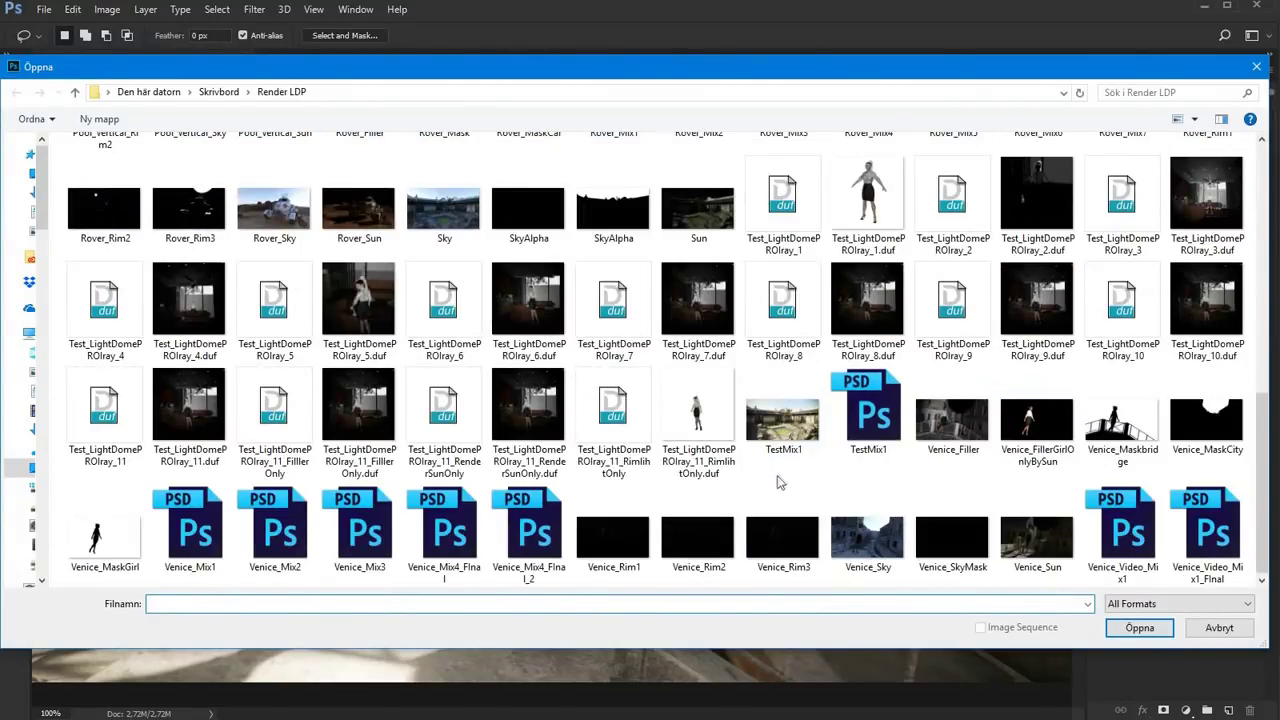
{"action": "scroll", "coordinate": [768, 507], "scroll_direction": "up", "scroll_amount": 3}
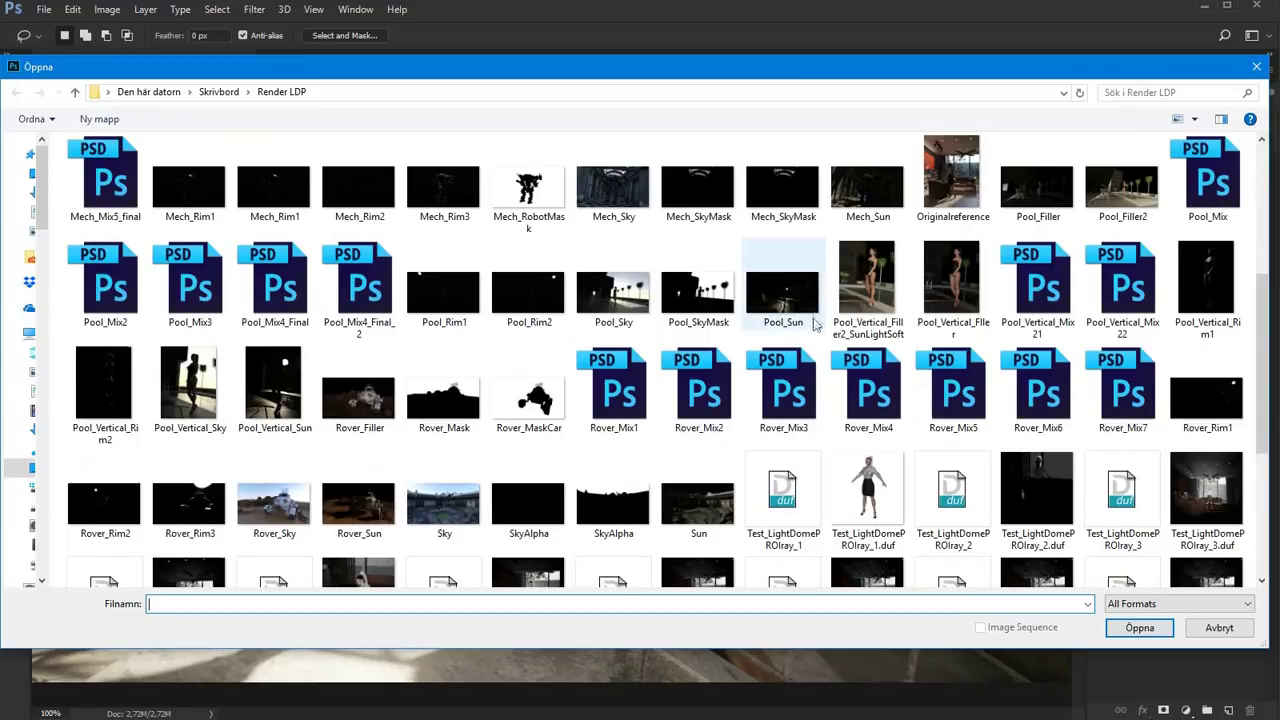
{"action": "left_click", "coordinate": [365, 295]}
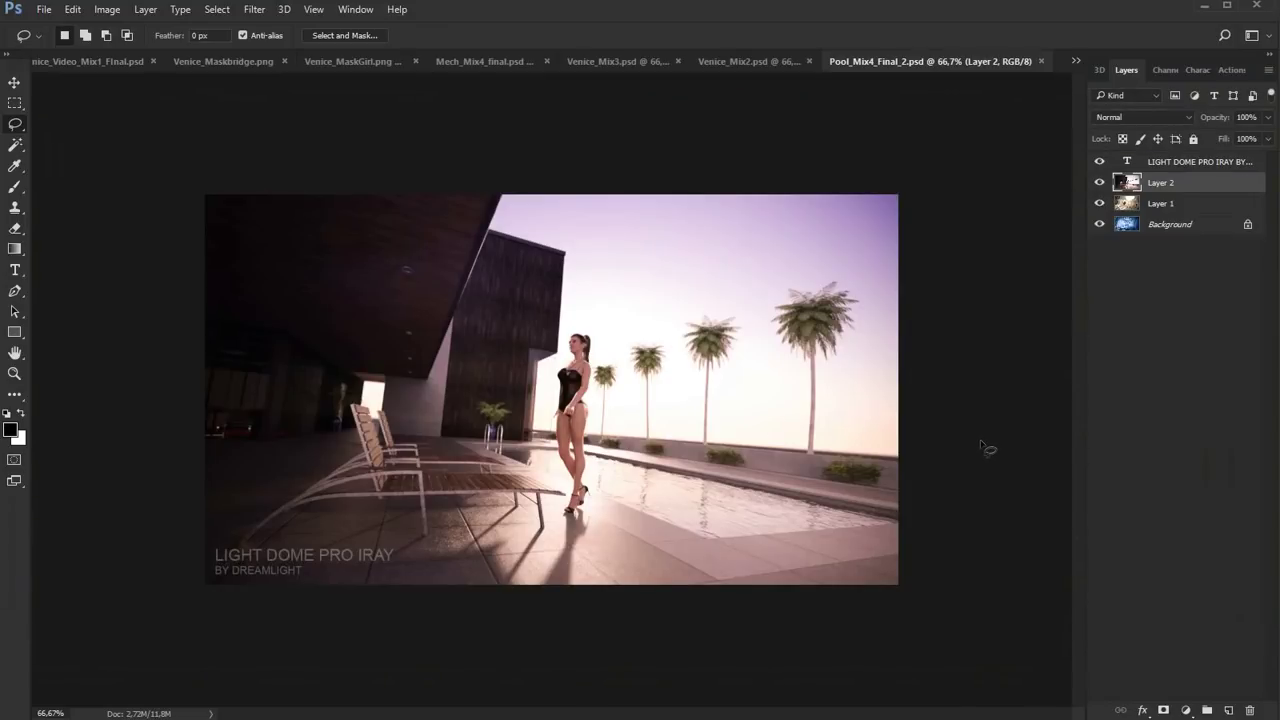
{"action": "key", "text": "ctrl+plus"}
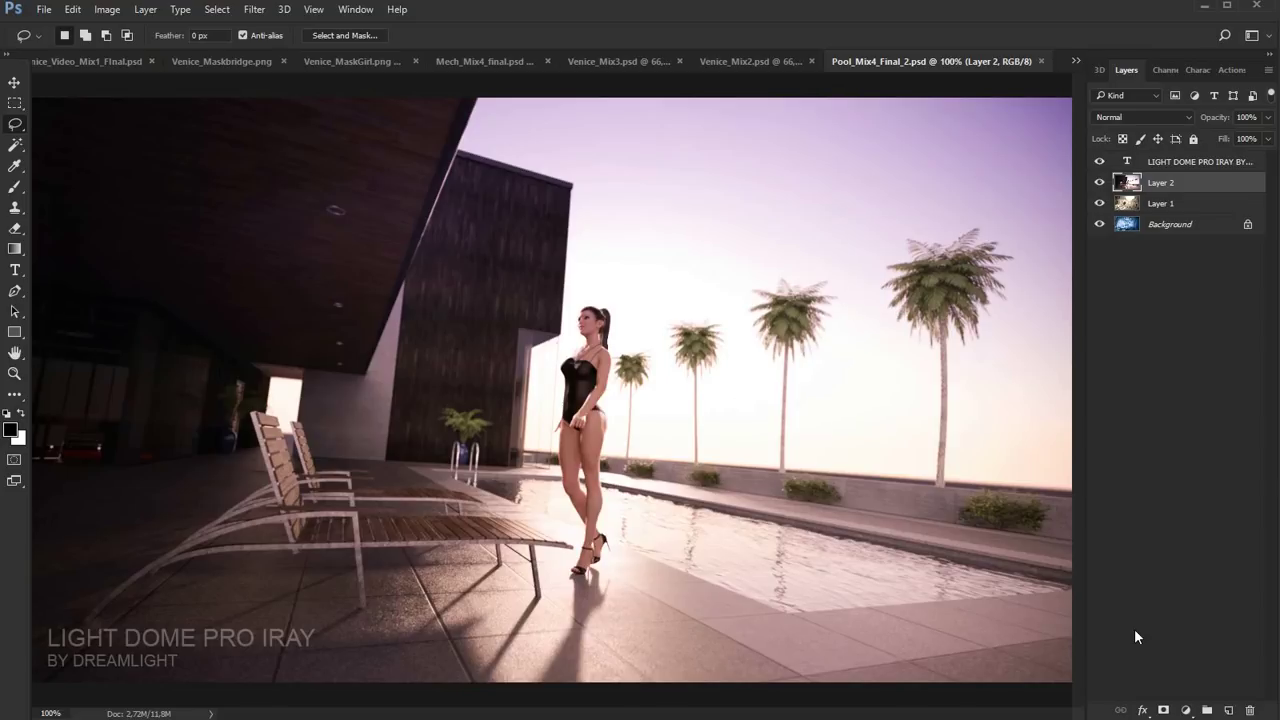
Hide Layer 2, Layer 1 and the LIGHT DOME PRO IRAY text layer, leaving only the Background layer shown.
{"action": "left_click", "coordinate": [1100, 183]}
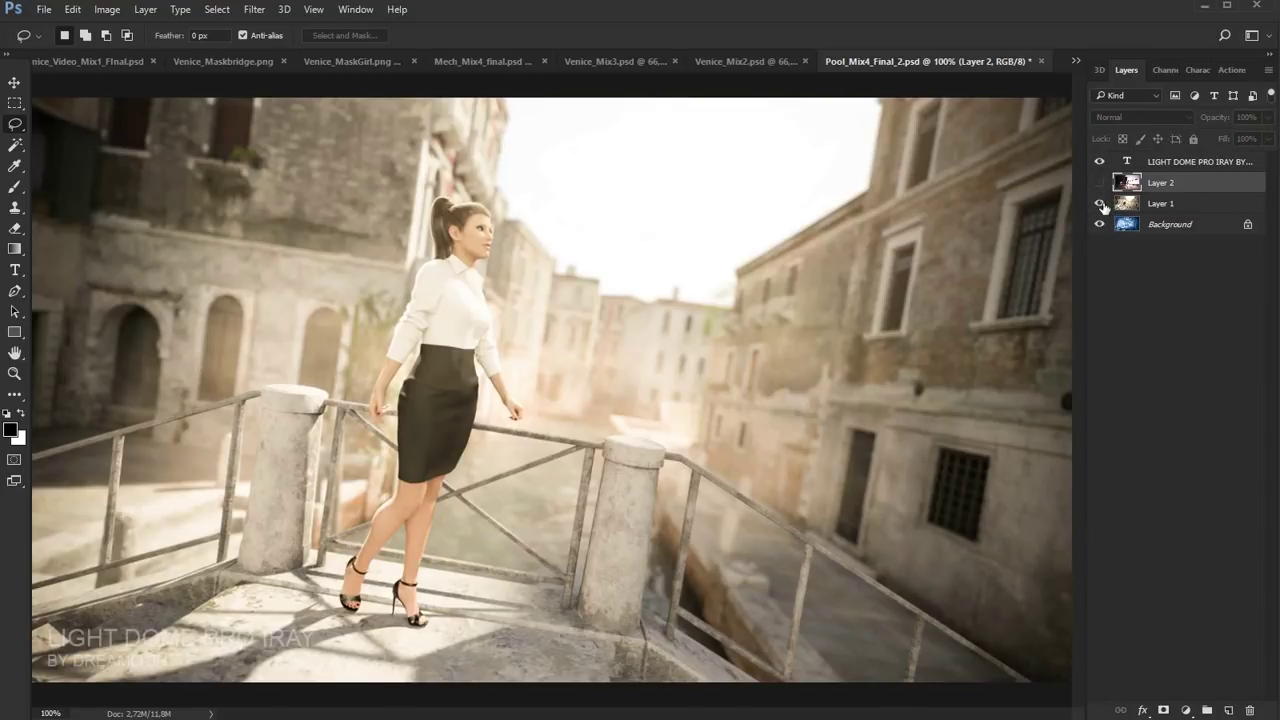
{"action": "left_click", "coordinate": [1100, 204]}
{"action": "left_click", "coordinate": [1100, 161]}
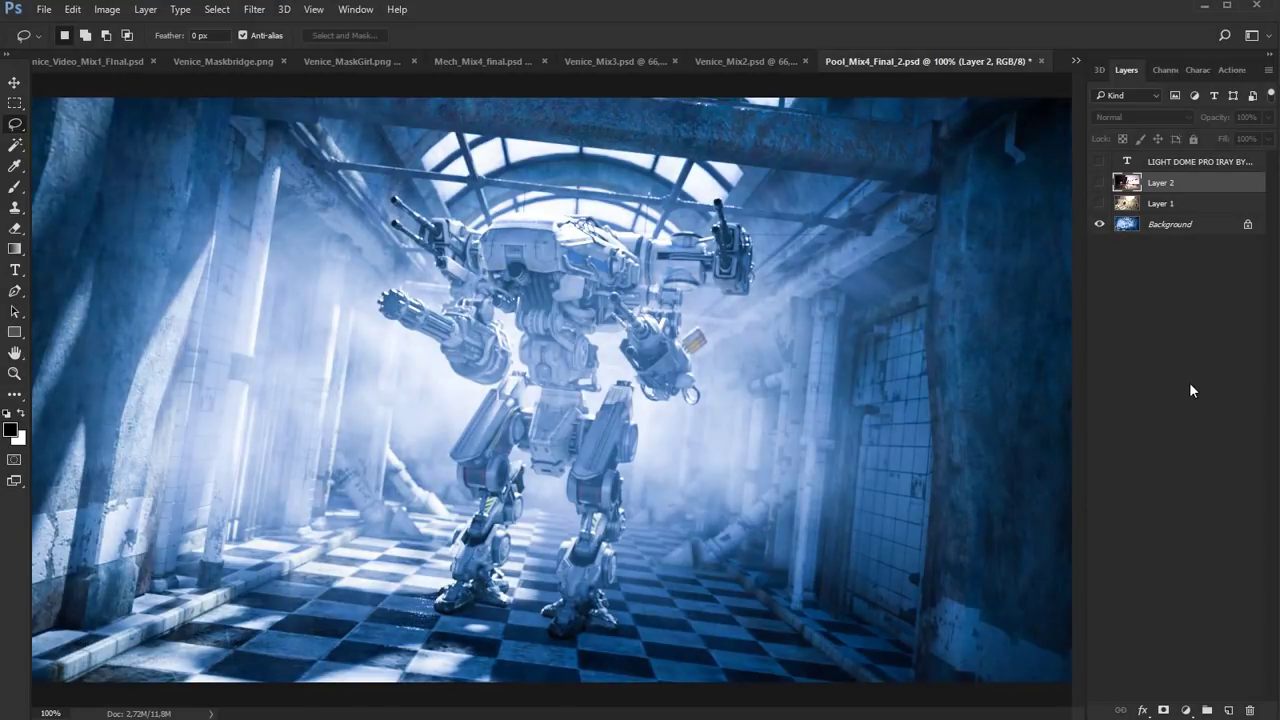